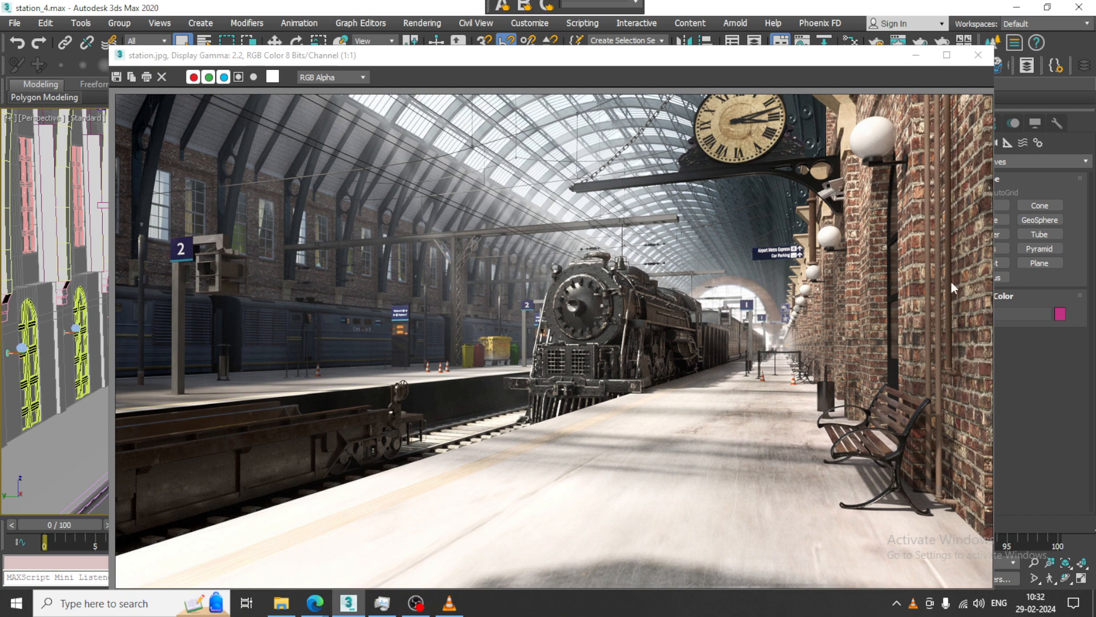
View the station1.jpg render from the February 2024 folder as reference, and minimise the reference images to clear the viewport
click(915, 55)
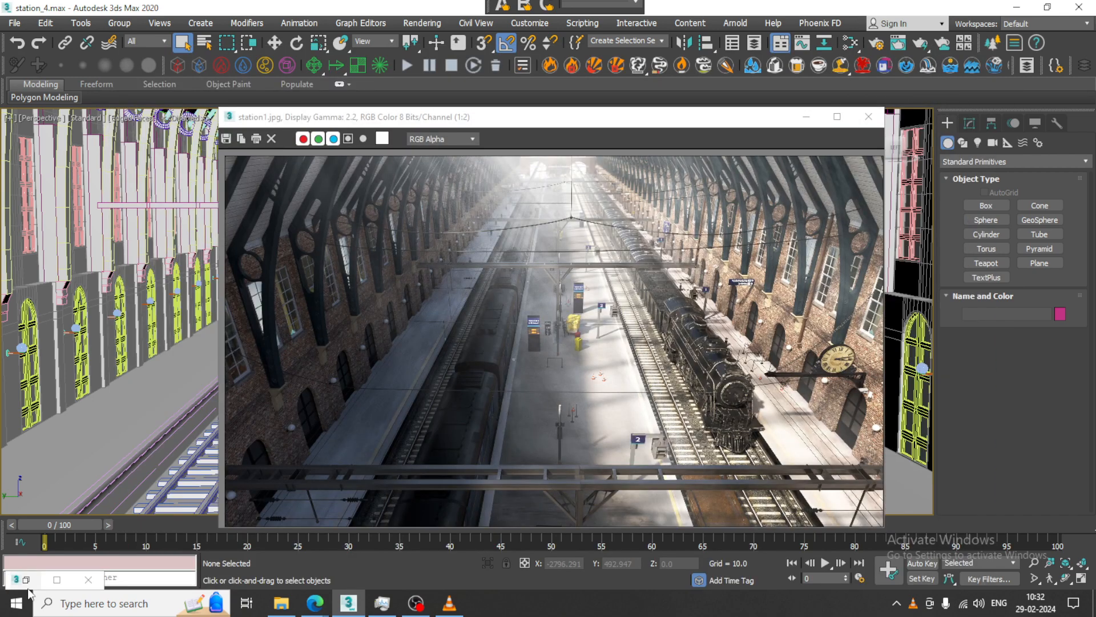
click(14, 23)
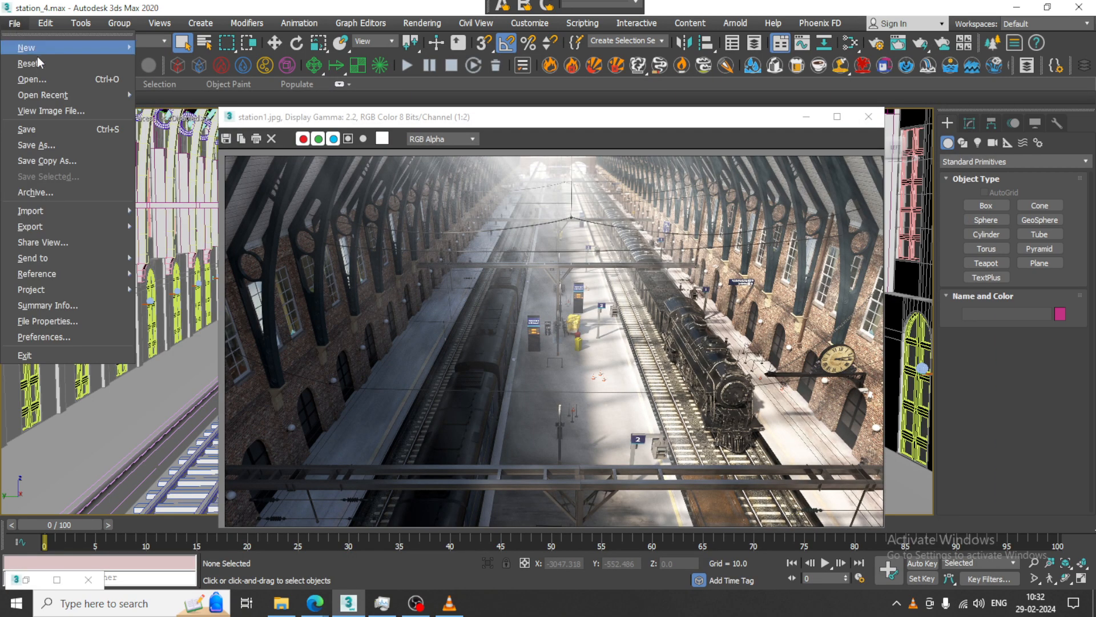
click(80, 107)
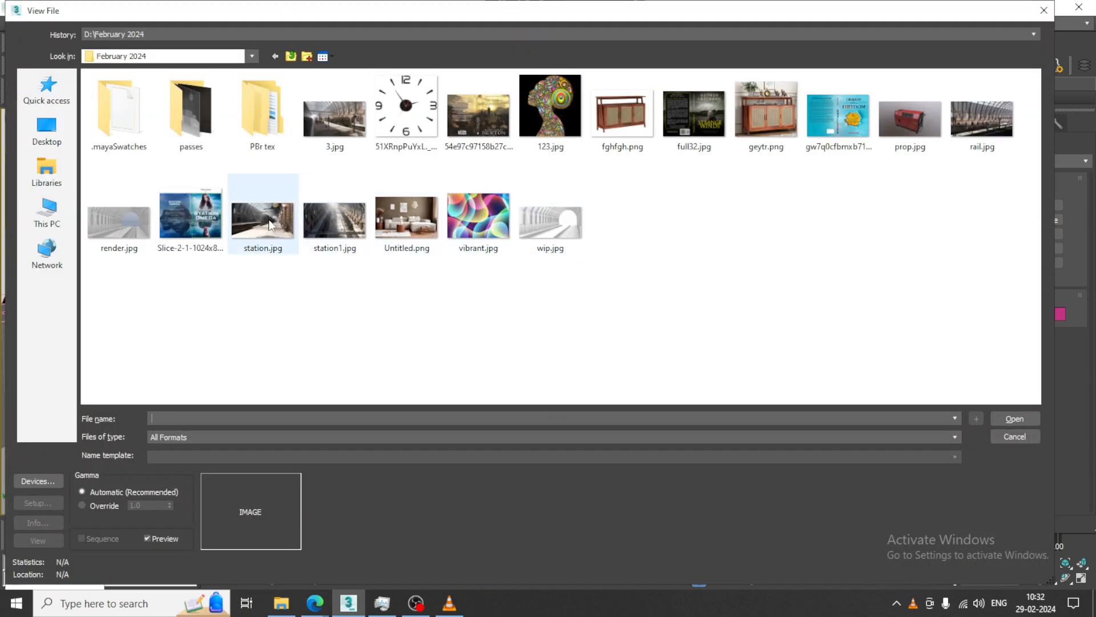
double_click(338, 226)
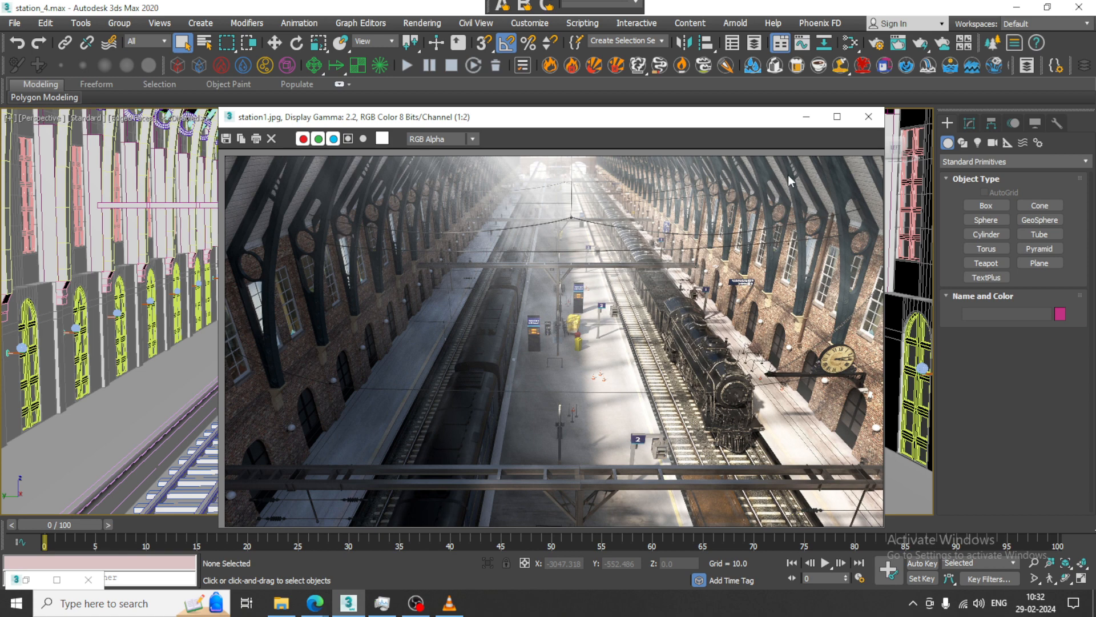
click(806, 117)
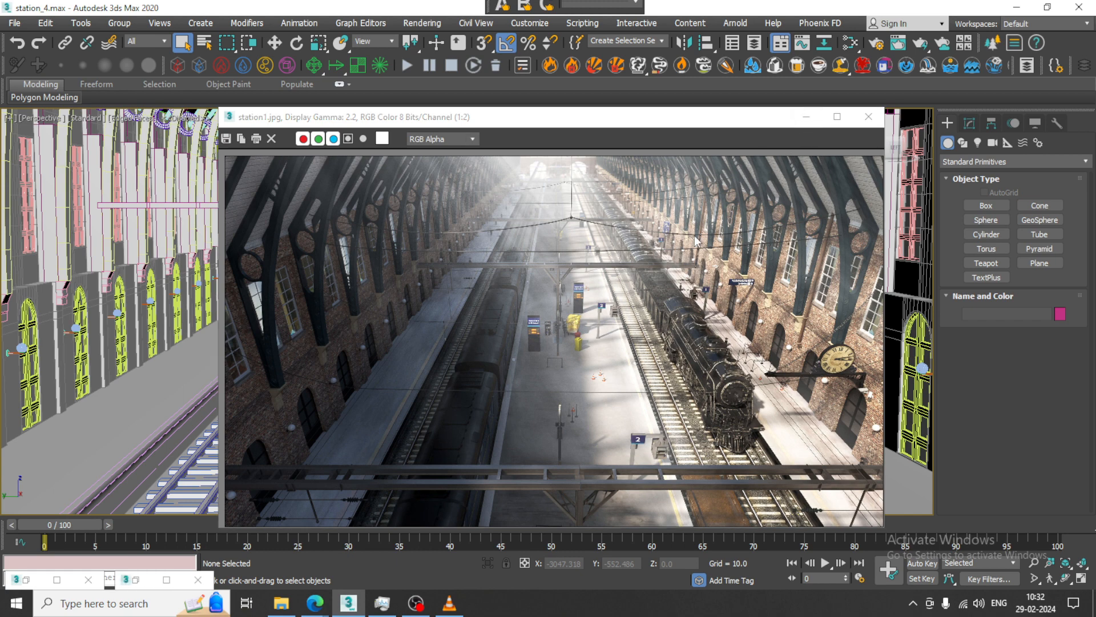
click(805, 116)
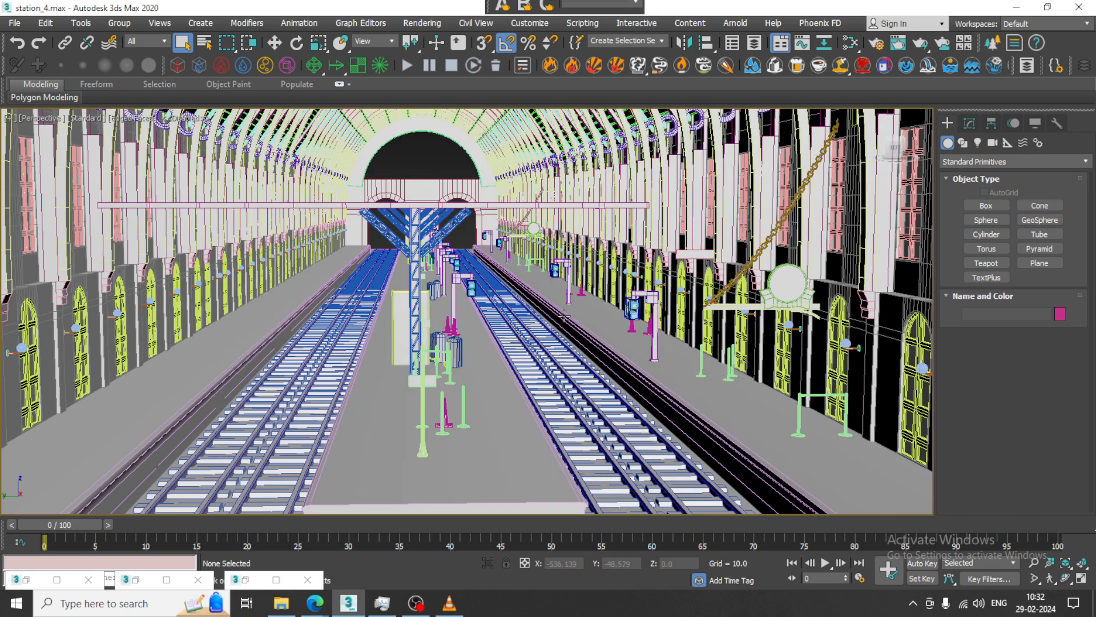
Draw a sagging three-point line across the roof arch in the Left view, curving its middle point between the two sides
key(alt+w)
middle_drag(348, 429, 377, 388)
key(alt+w)
scroll(408, 342, up, 3)
middle_drag(434, 329, 385, 320)
click(962, 142)
click(986, 216)
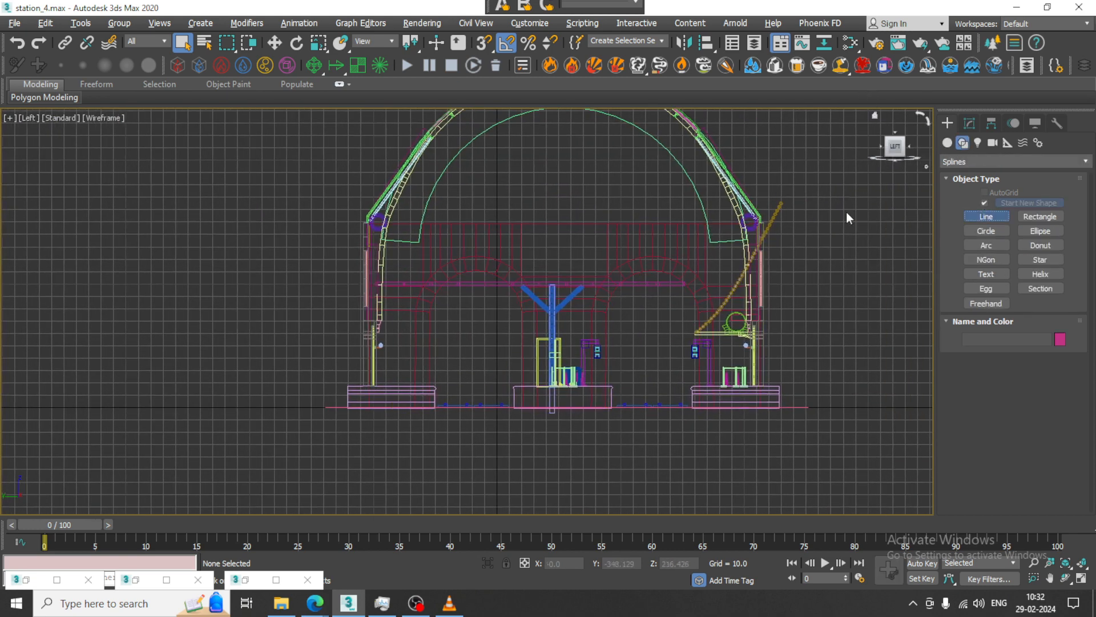
scroll(428, 225, up, 5)
middle_drag(384, 207, 350, 208)
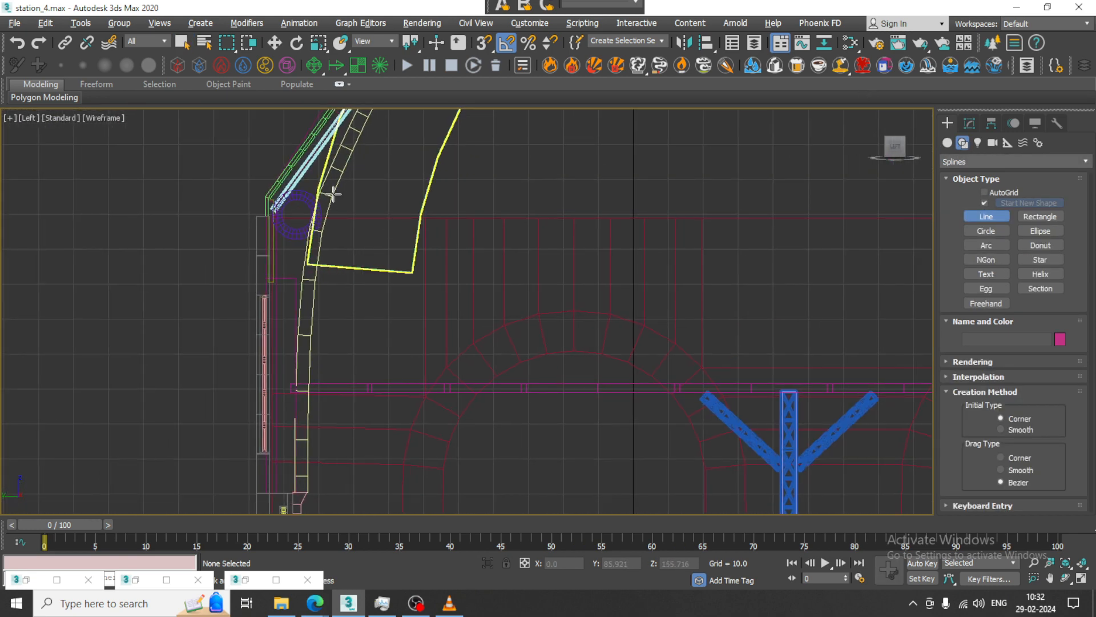
scroll(332, 194, down, 2)
scroll(314, 237, down, 4)
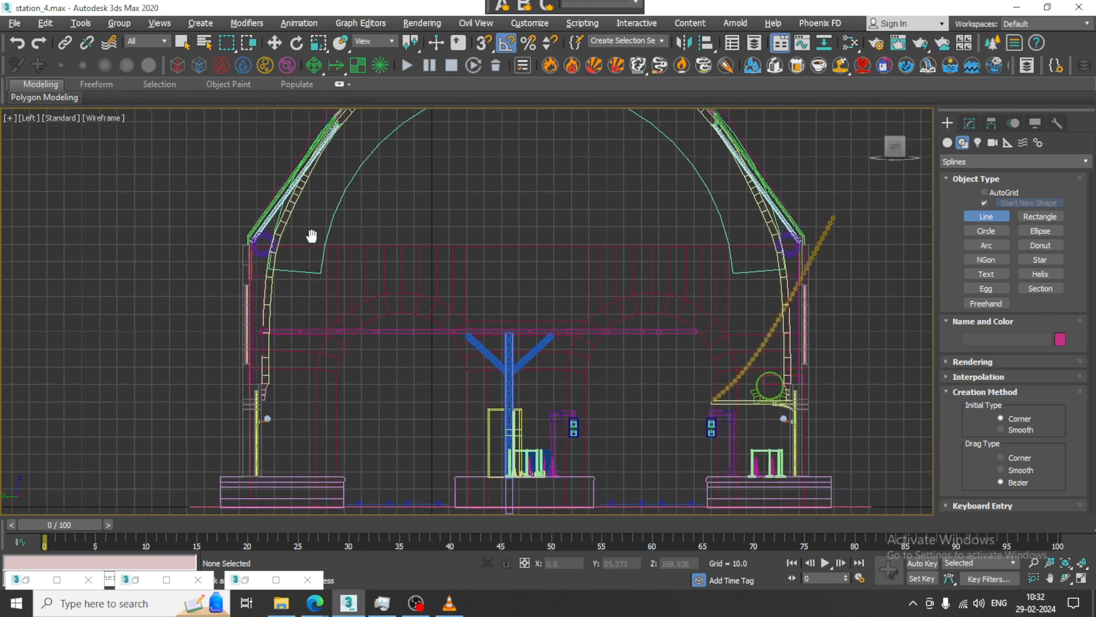
key(alt+w)
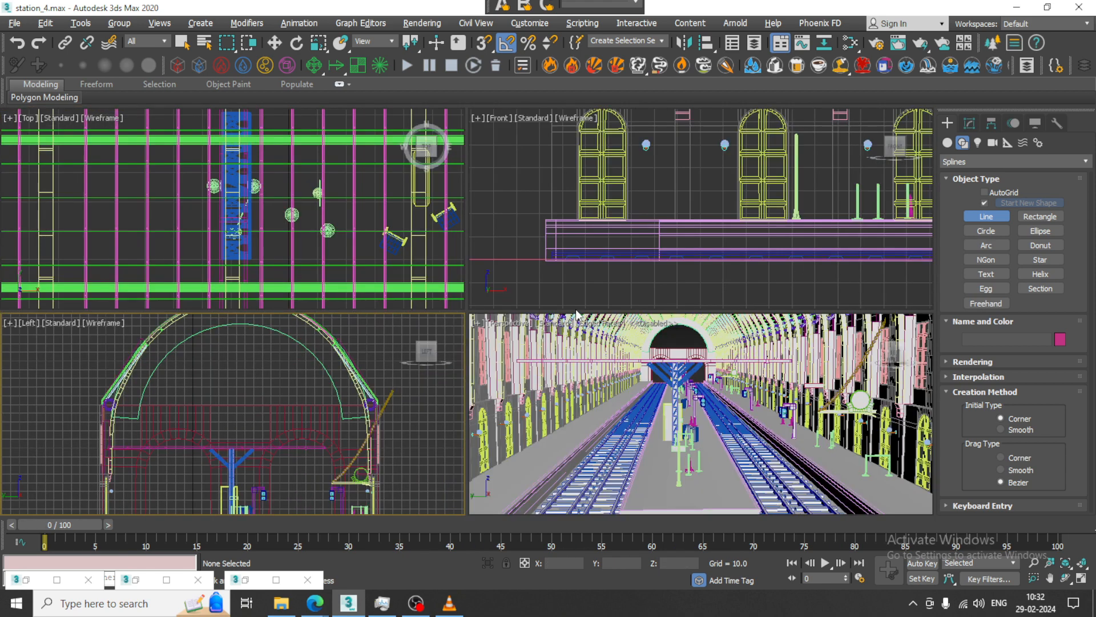
key(alt+w)
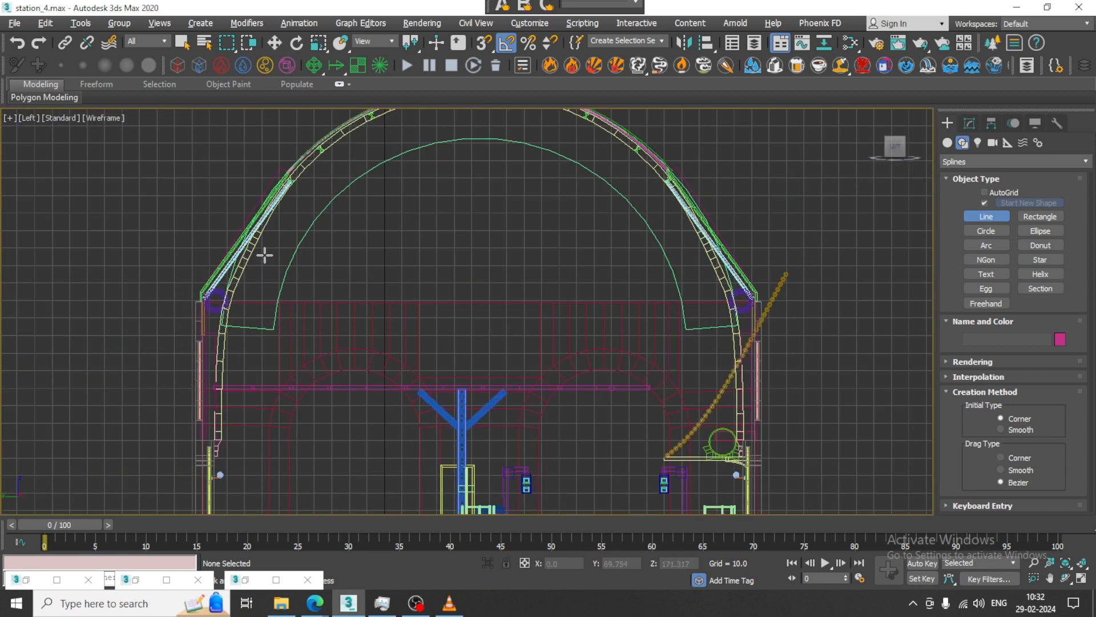
click(257, 230)
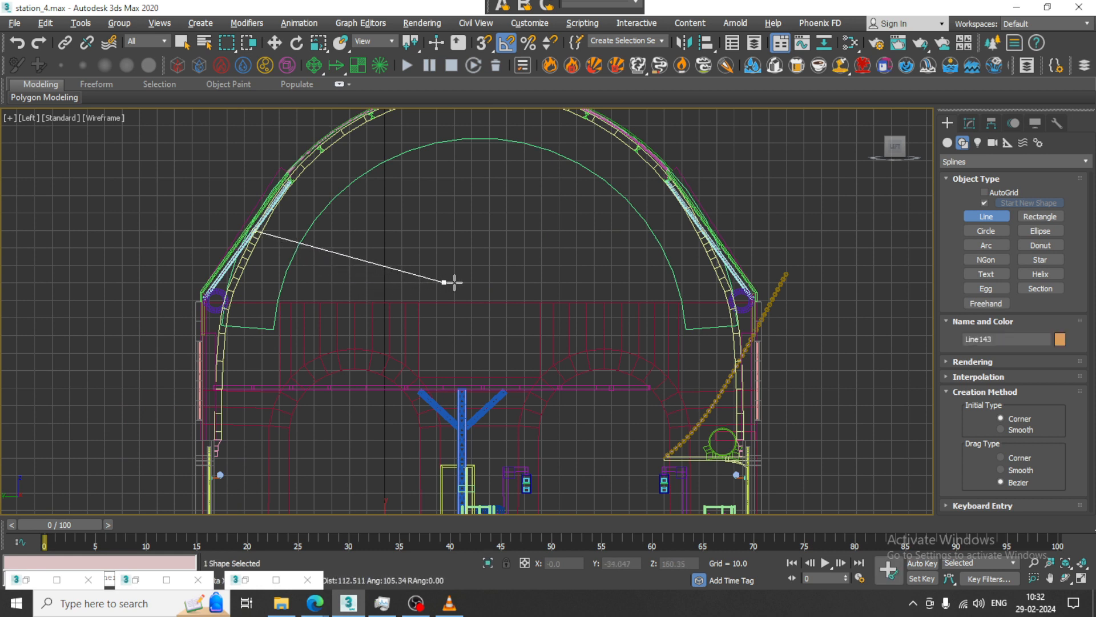
drag(494, 284, 690, 284)
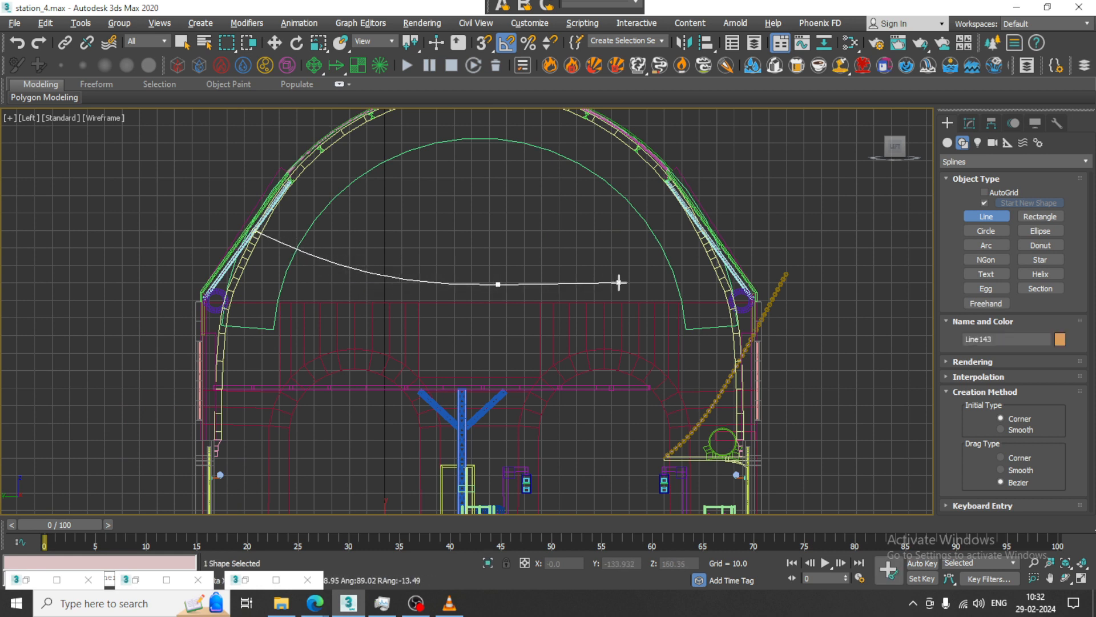
click(700, 233)
right_click(700, 233)
Move the sagging line lengthwise along X to about -879.32, near the open end of the station roof
key(w)
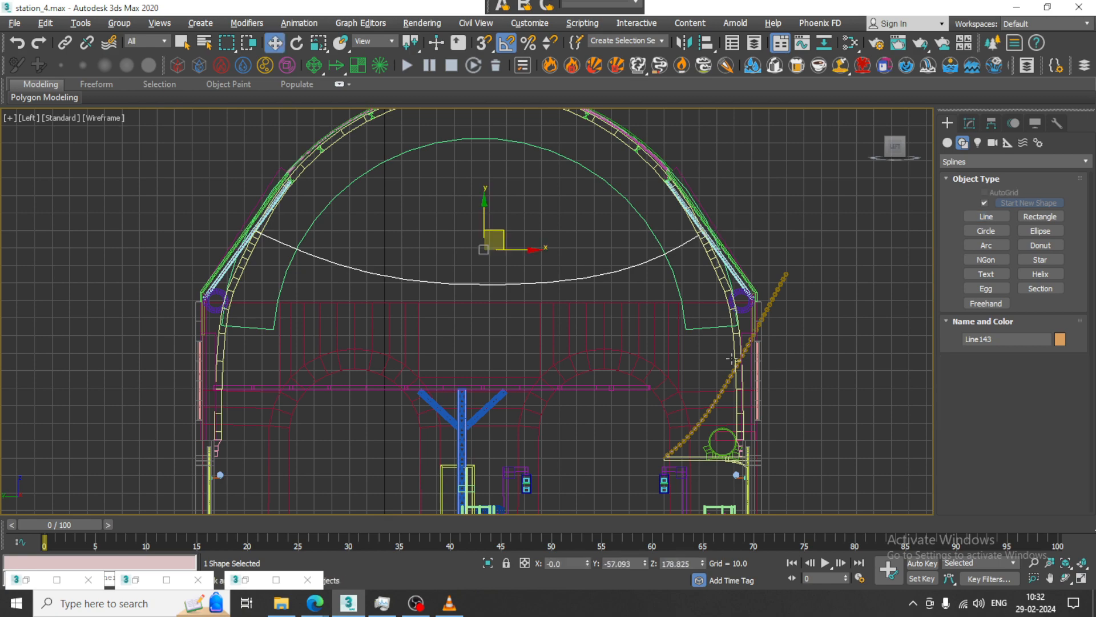
key(alt+w)
middle_drag(407, 405, 399, 404)
key(alt+w)
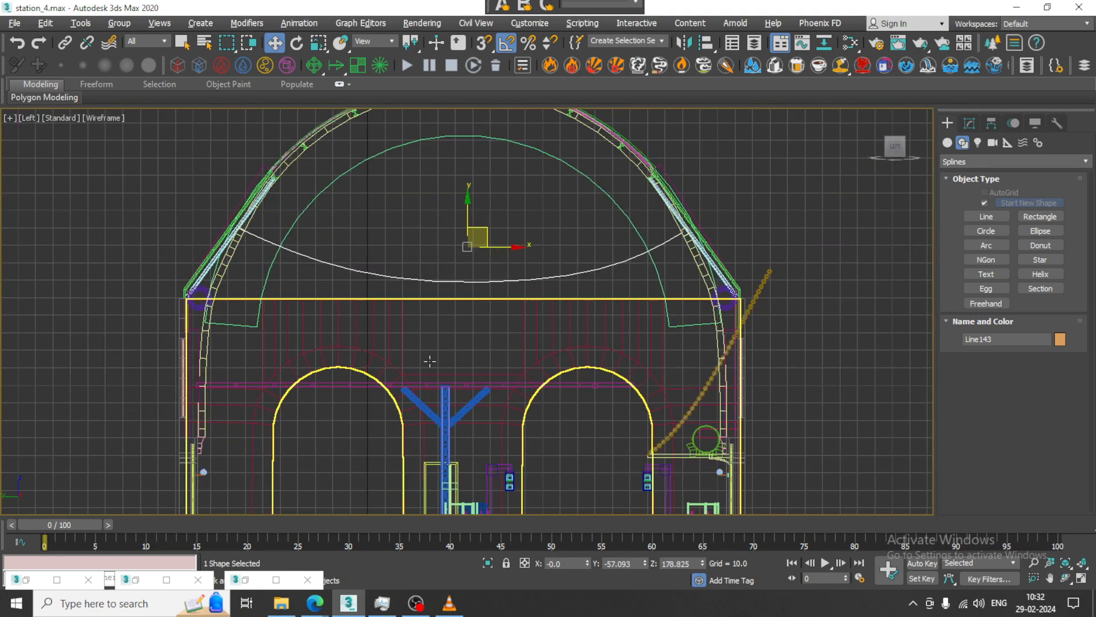
key(alt+w)
alt+middle_drag(705, 349, 641, 360)
key(alt+w)
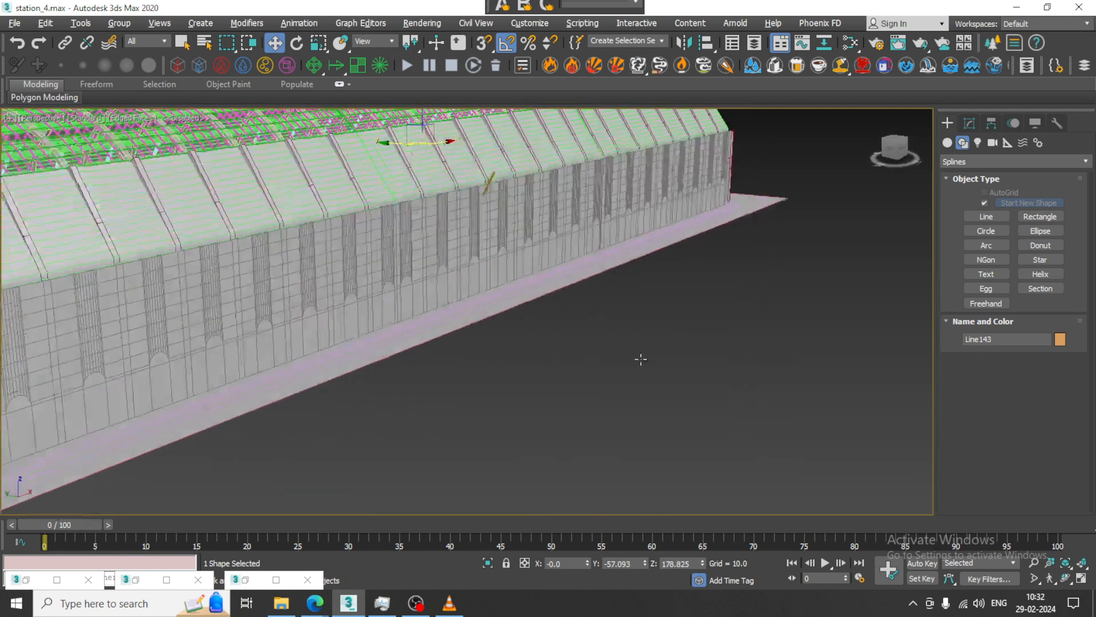
scroll(640, 358, down, 5)
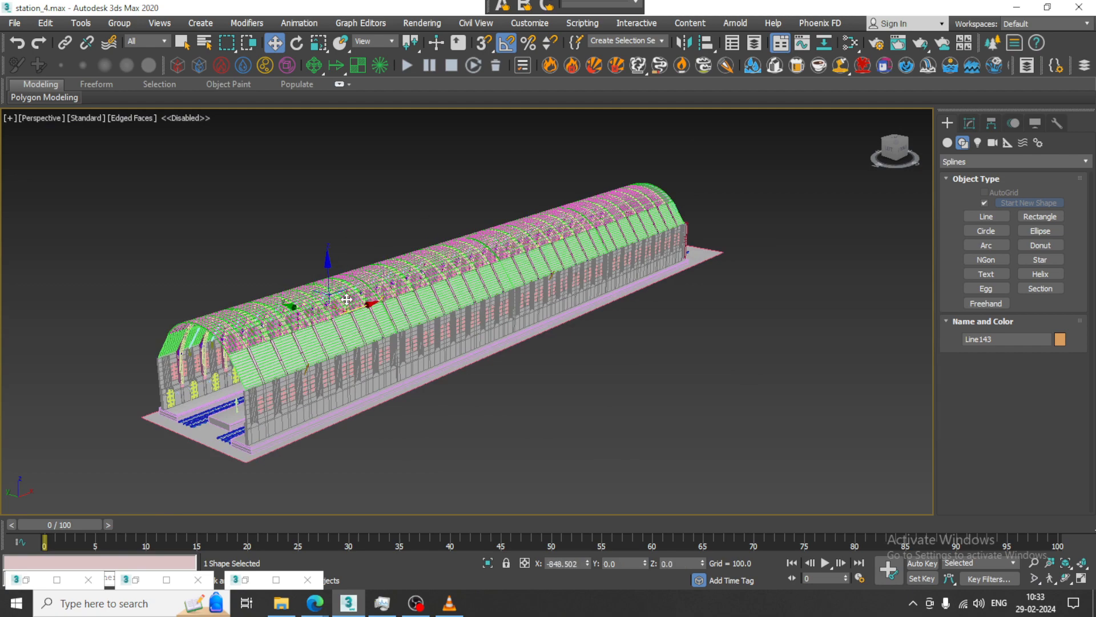
scroll(478, 251, up, 8)
scroll(477, 250, up, 5)
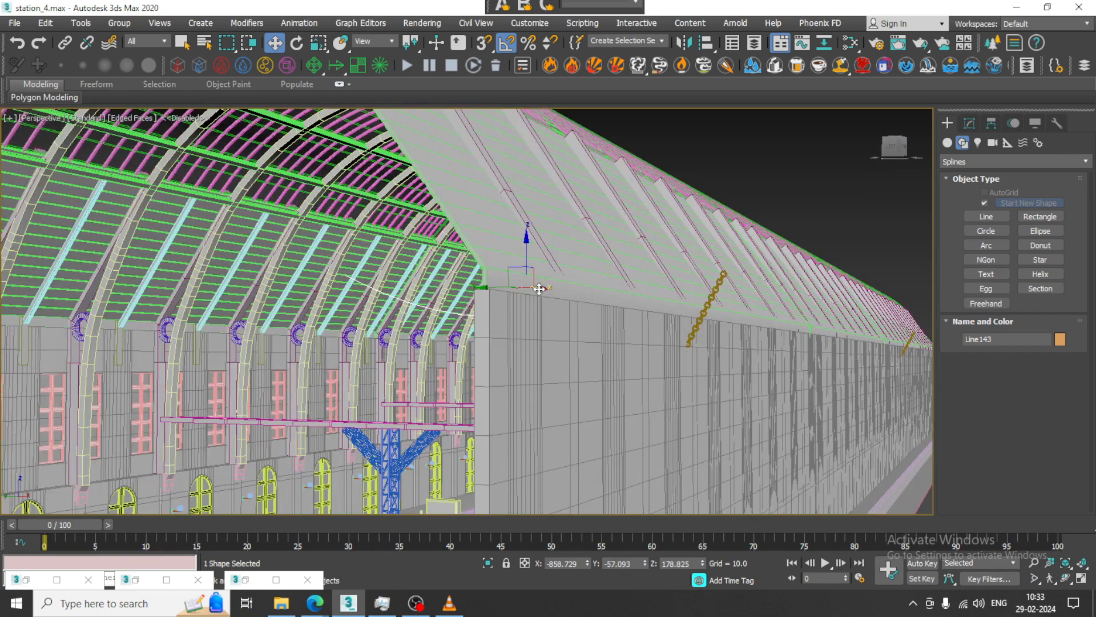
drag(538, 289, 528, 290)
scroll(436, 298, up, 5)
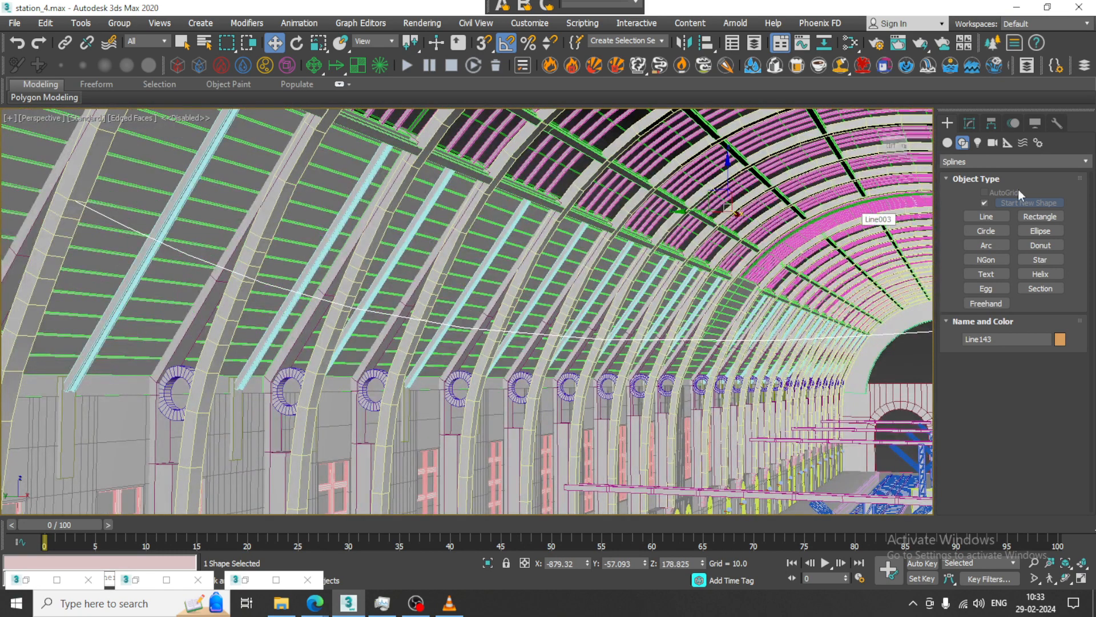
Enable the sagging line's thickness in the viewport and raise its interpolation steps to 21 for a smooth curve
click(969, 123)
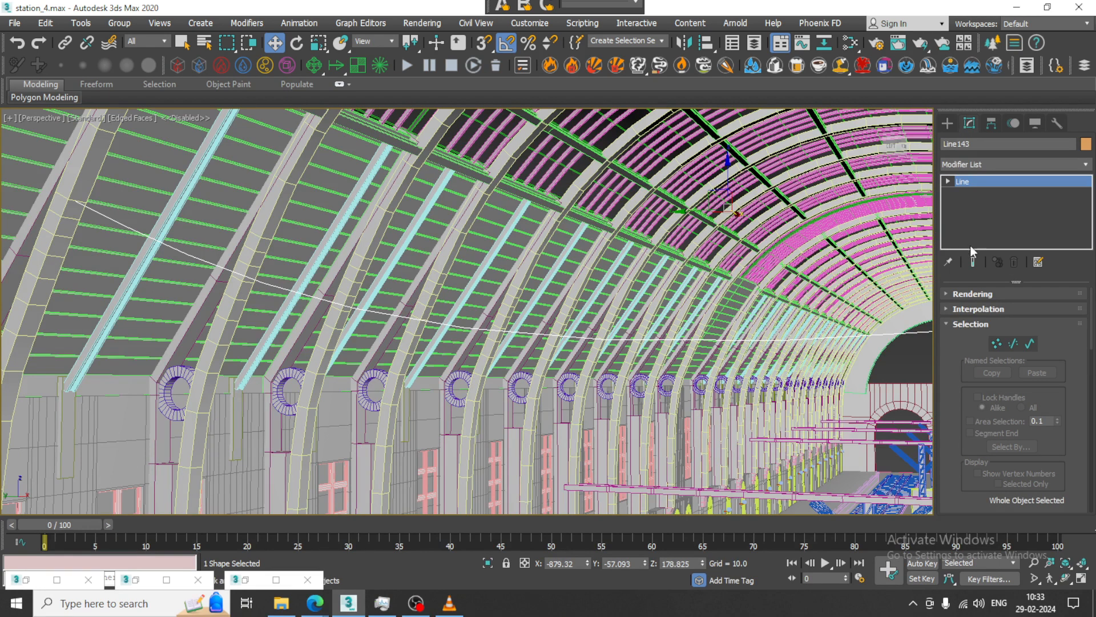
click(943, 294)
scroll(959, 303, up, 2)
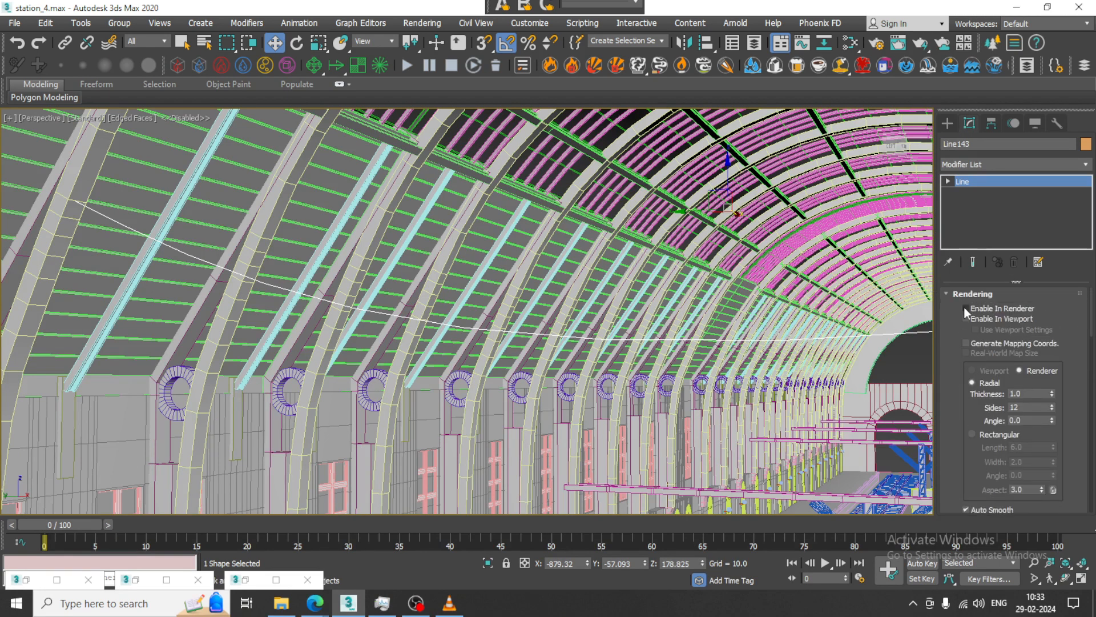
click(966, 319)
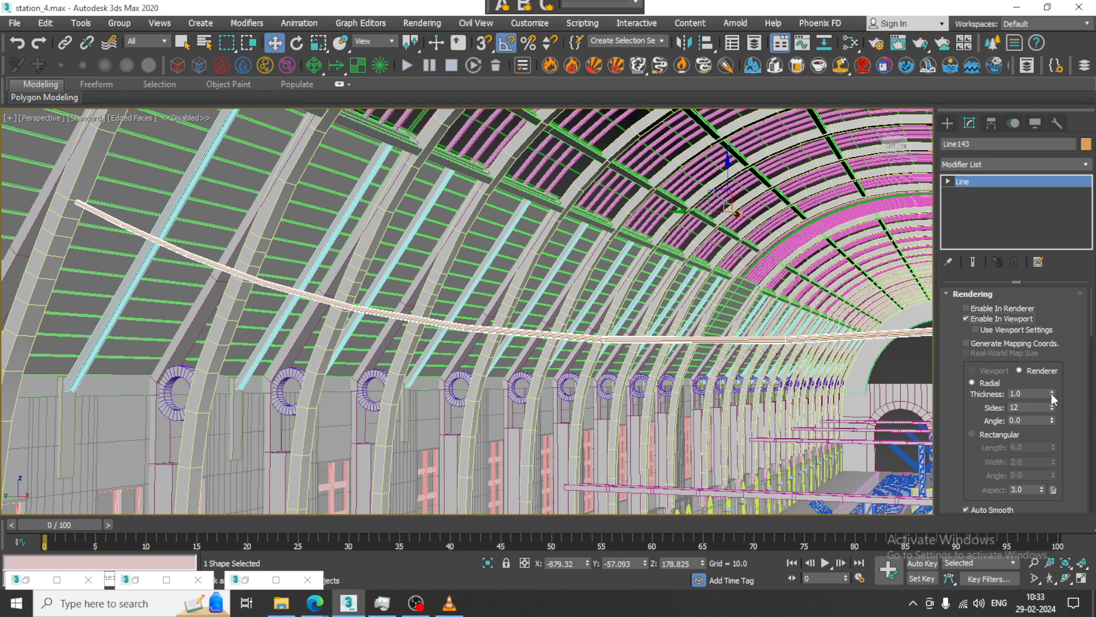
drag(983, 476, 997, 354)
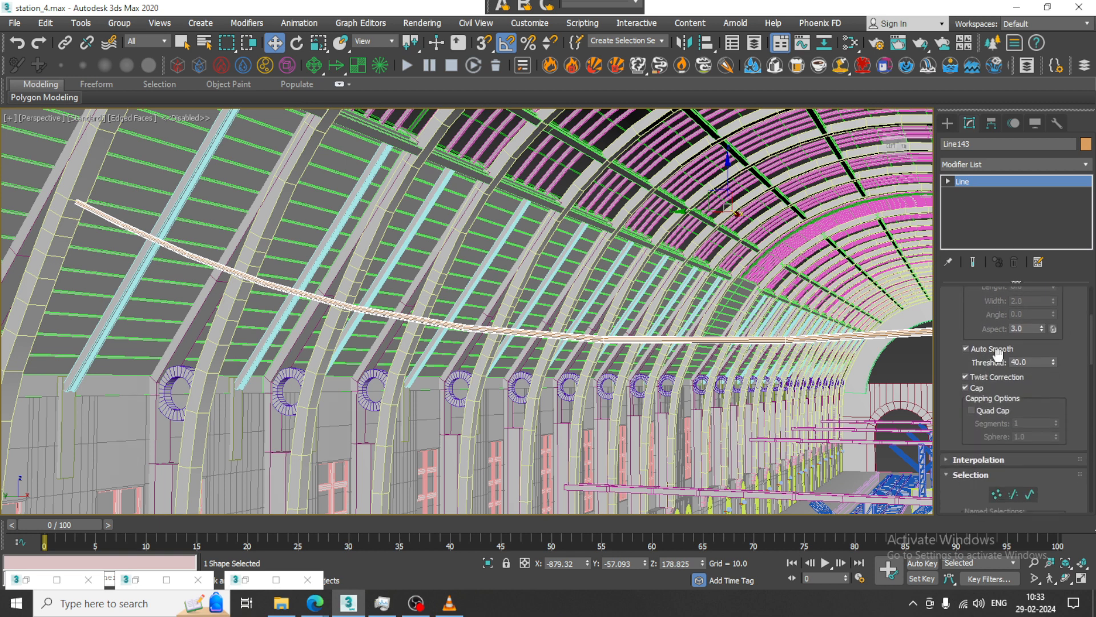
click(947, 460)
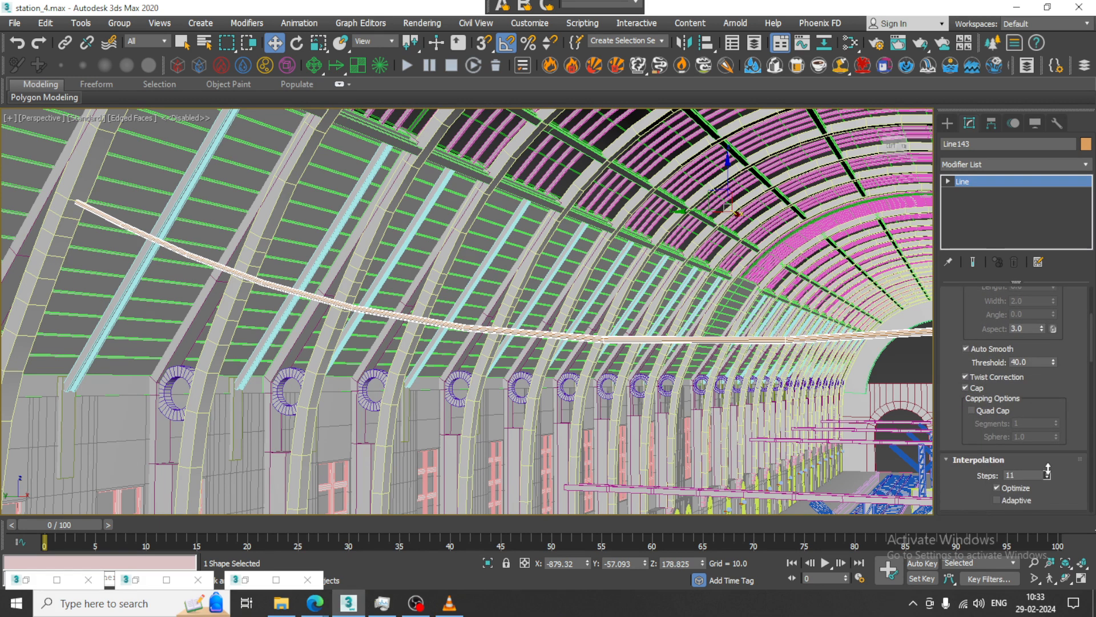
drag(1048, 467, 1047, 462)
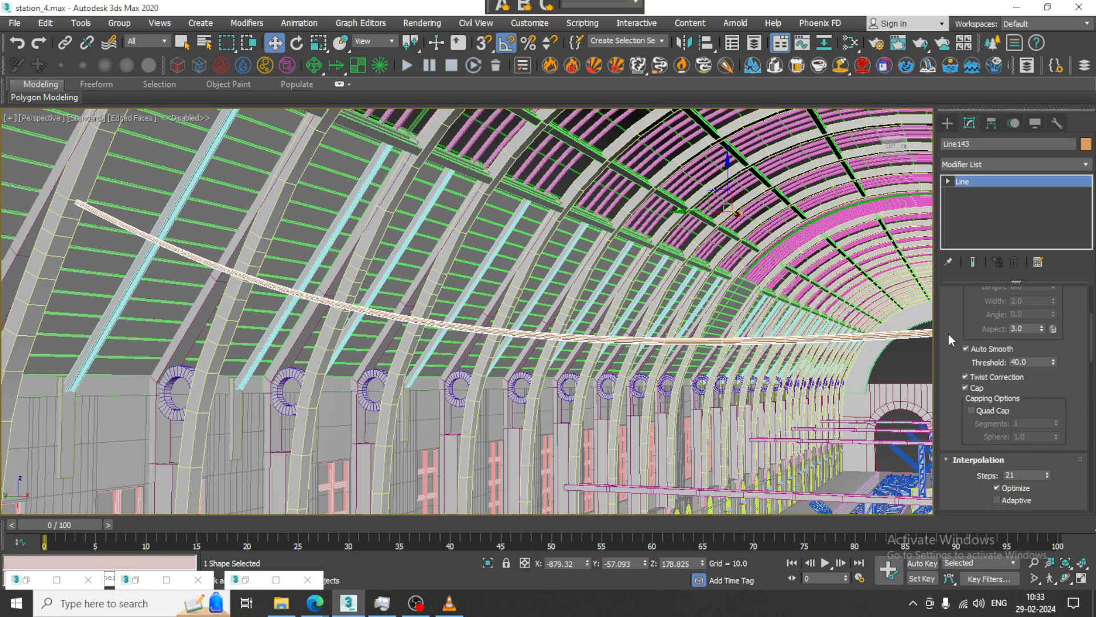
Set the cable line's radial thickness to 0.57
drag(948, 334, 990, 539)
scroll(656, 328, down, 3)
alt+middle_drag(657, 328, 469, 342)
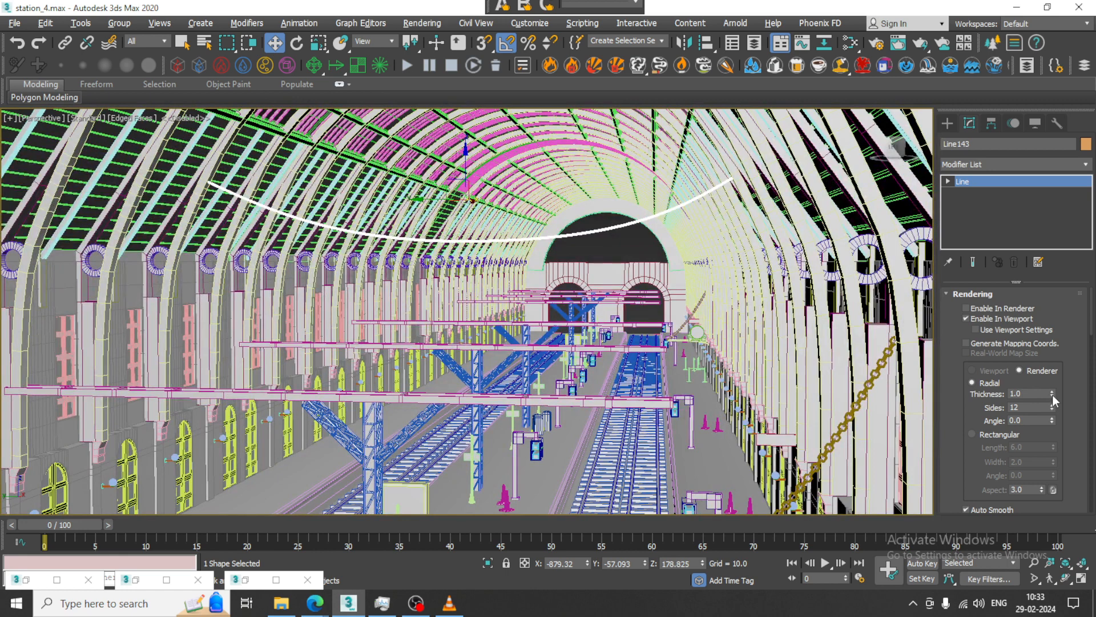
drag(1053, 394, 1057, 430)
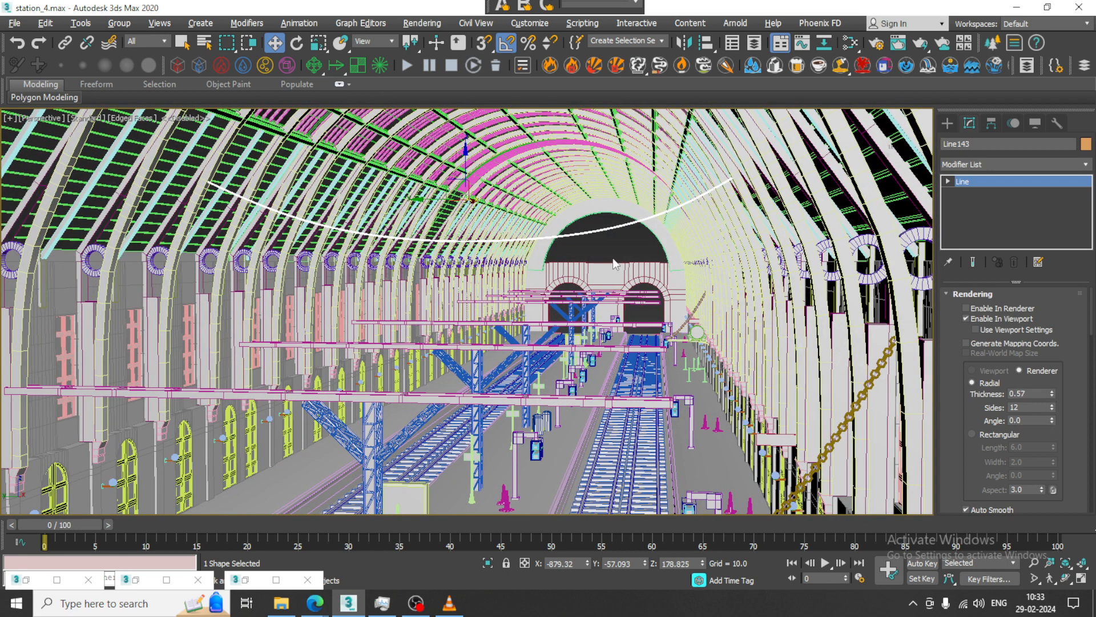
Convert the cable line to an Editable Poly
right_click(597, 231)
mouse_move(637, 374)
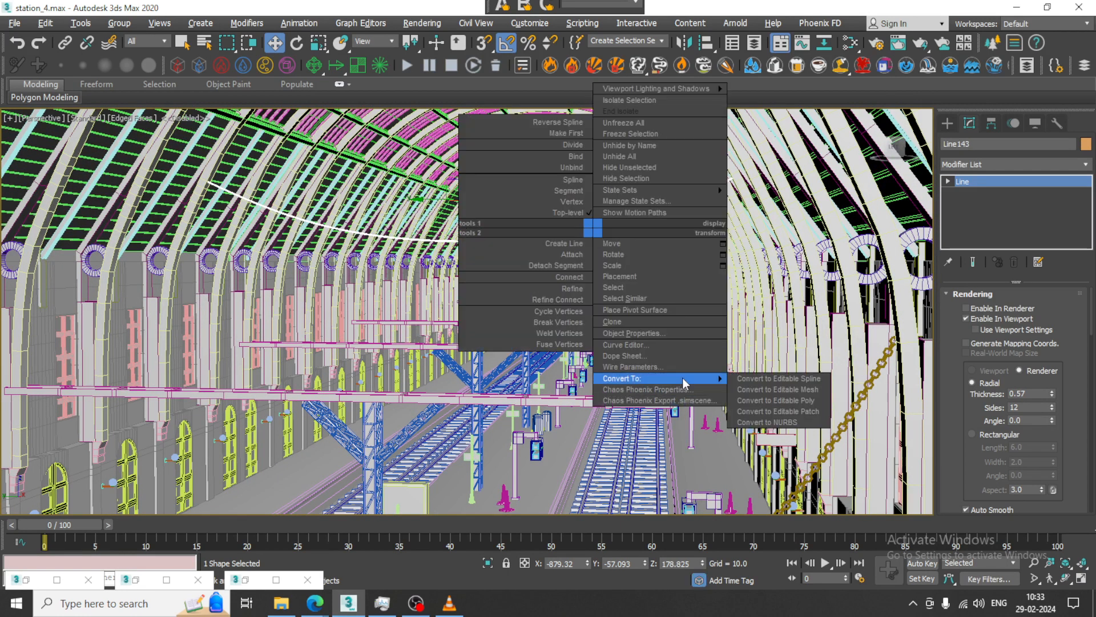
click(767, 401)
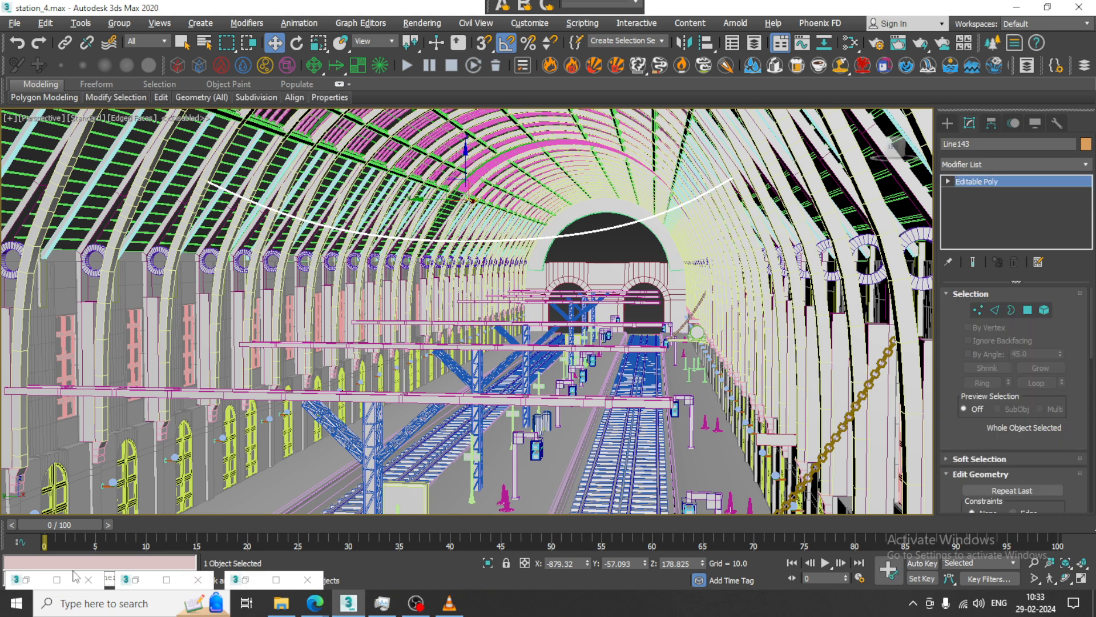
Check the cables in the station.jpg reference and clone the roof cable along X to about -811.3, in wireframe display
click(33, 581)
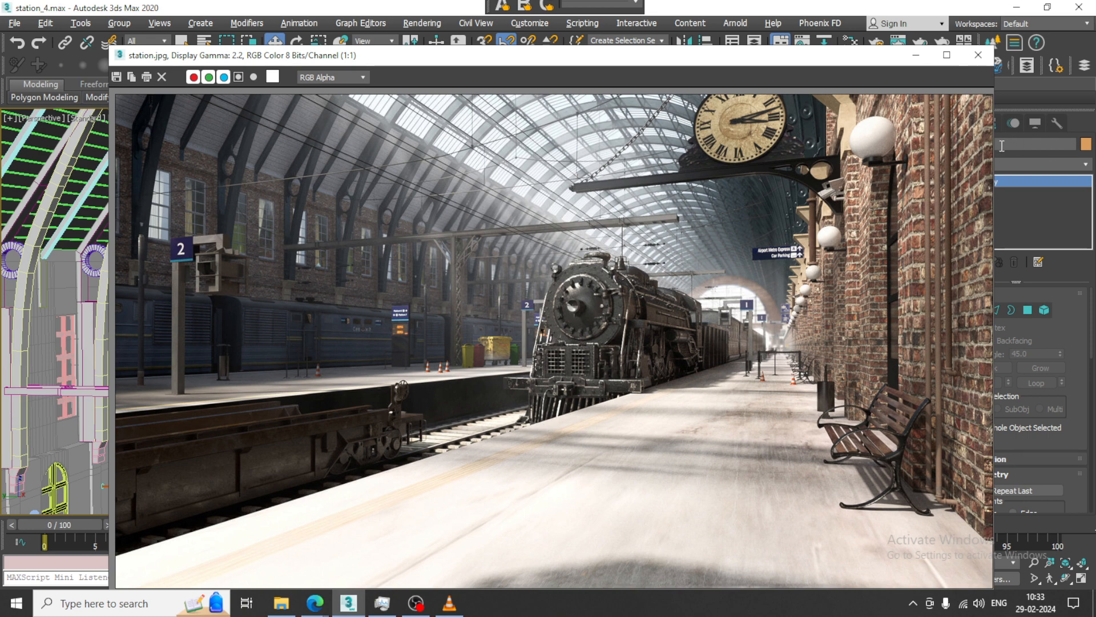
click(916, 56)
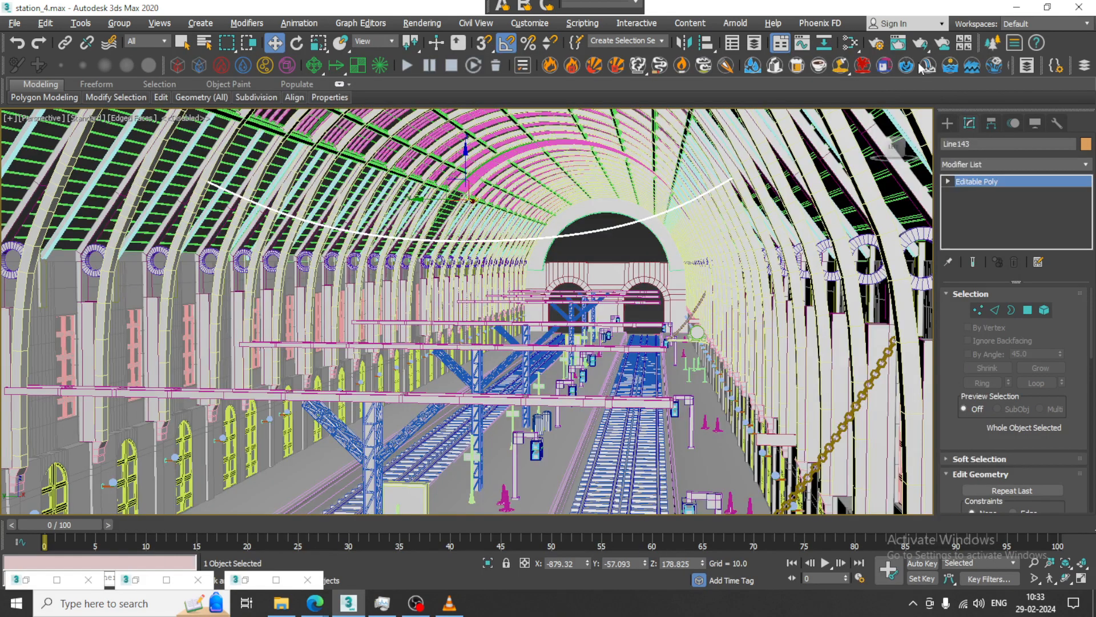
scroll(462, 234, down, 5)
alt+middle_drag(493, 233, 451, 246)
key(F3)
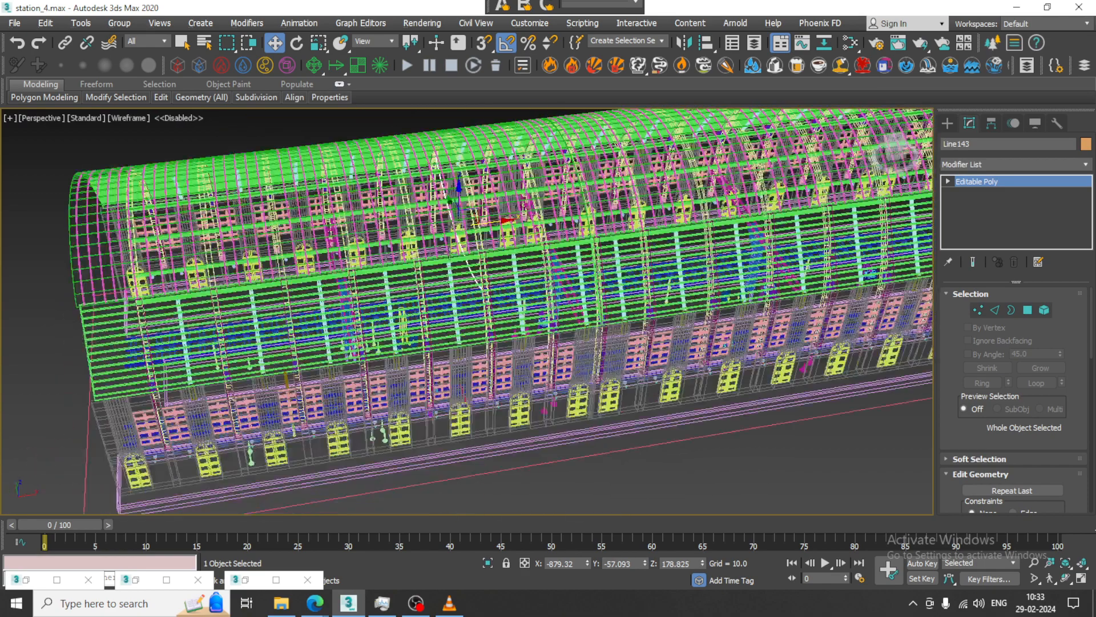
mouse_move(494, 225)
mouse_down()
mouse_move(315, 250)
mouse_move(547, 251)
mouse_up()
click(567, 365)
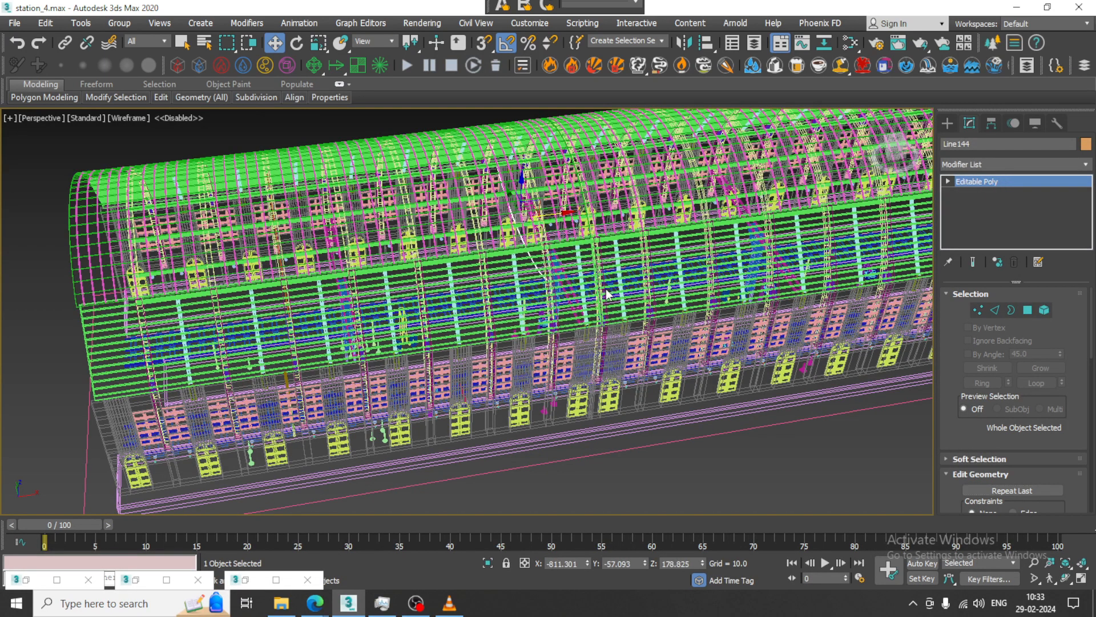
Clone the second roof cable farther along the station to about -576.88 in X
alt+middle_drag(606, 294, 541, 219)
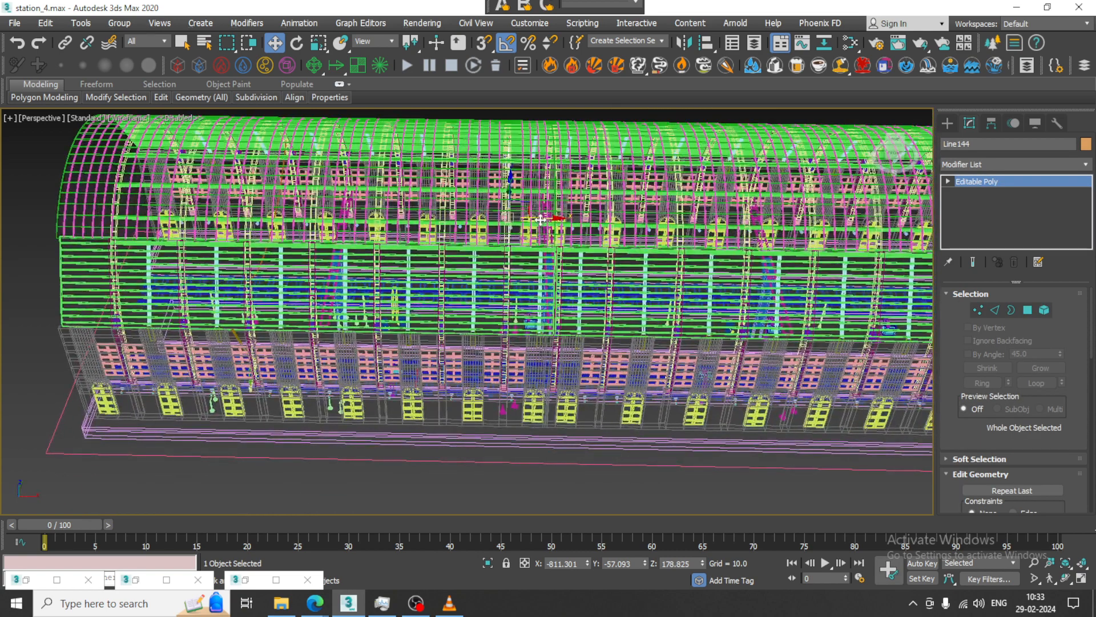
shift+drag(540, 220, 748, 266)
click(550, 359)
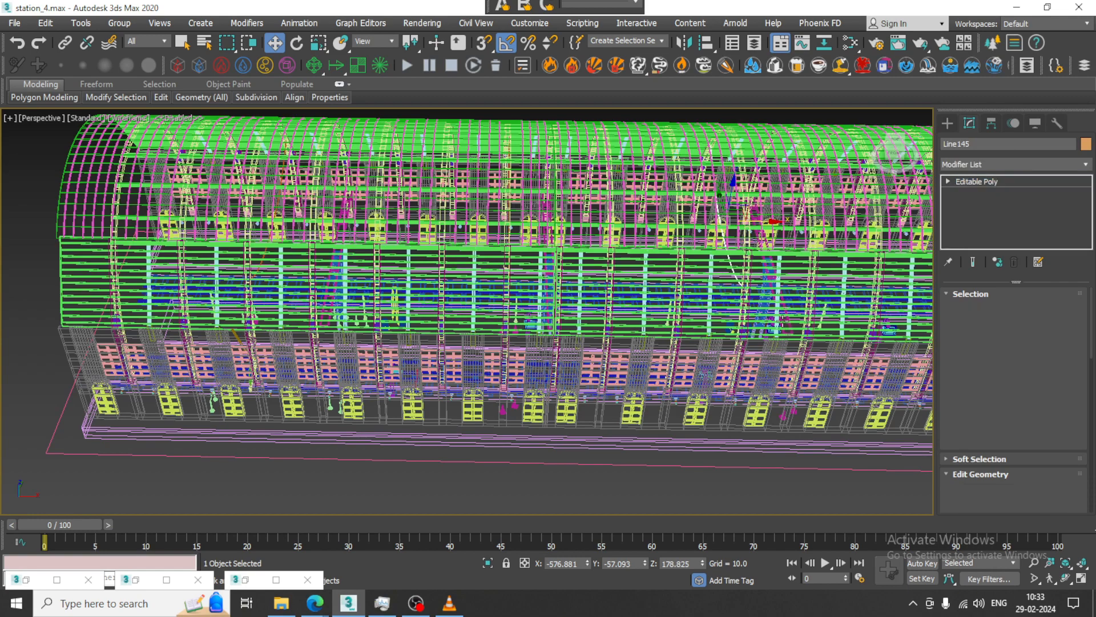
Clone the selected roof cable along the hall to about -318.01 in X
middle_drag(557, 364, 417, 365)
middle_drag(635, 221, 511, 225)
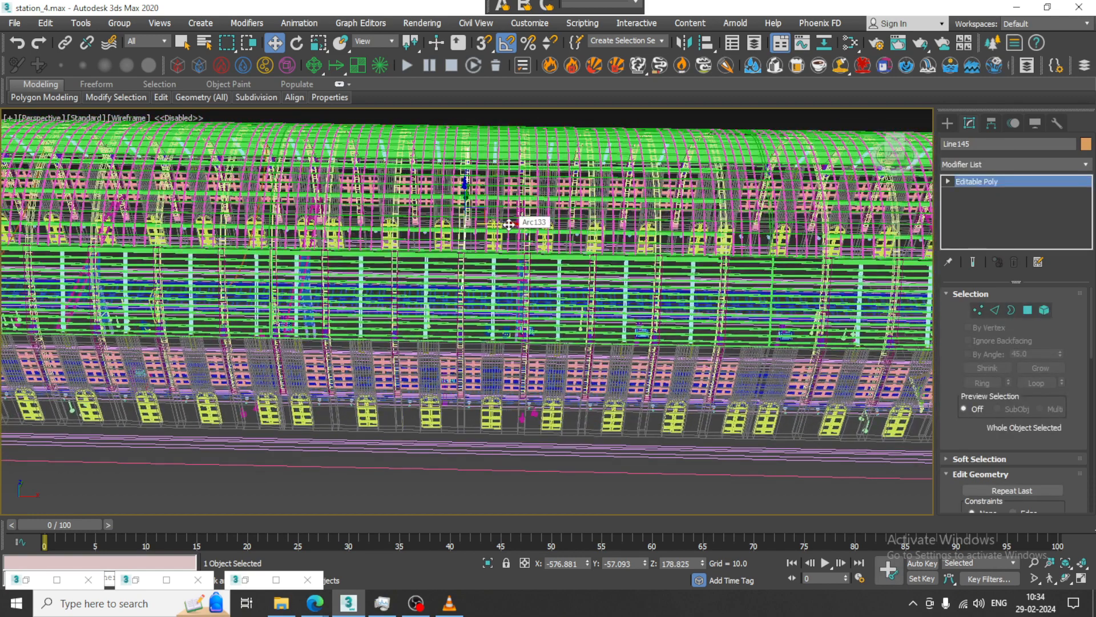
mouse_move(531, 224)
shift+mouse_down()
mouse_move(702, 251)
mouse_move(742, 269)
shift+mouse_up()
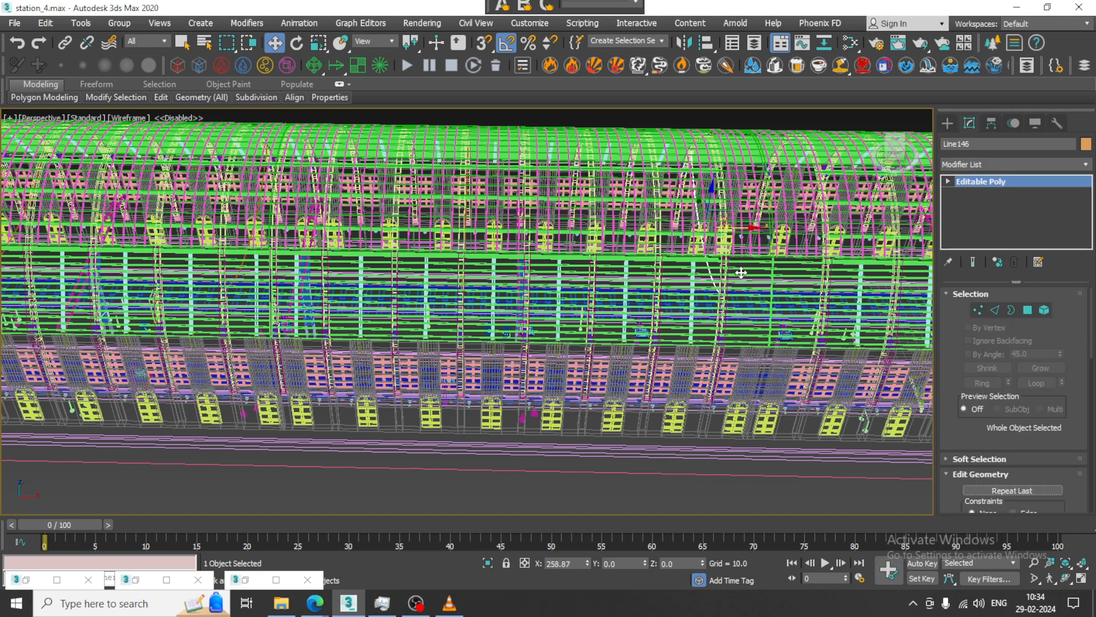
click(549, 360)
Clone the newest roof cable farther down the hall to about -20.39 in X
mouse_move(745, 335)
middle_down()
mouse_move(436, 314)
mouse_move(252, 318)
middle_up()
scroll(252, 318, down, 2)
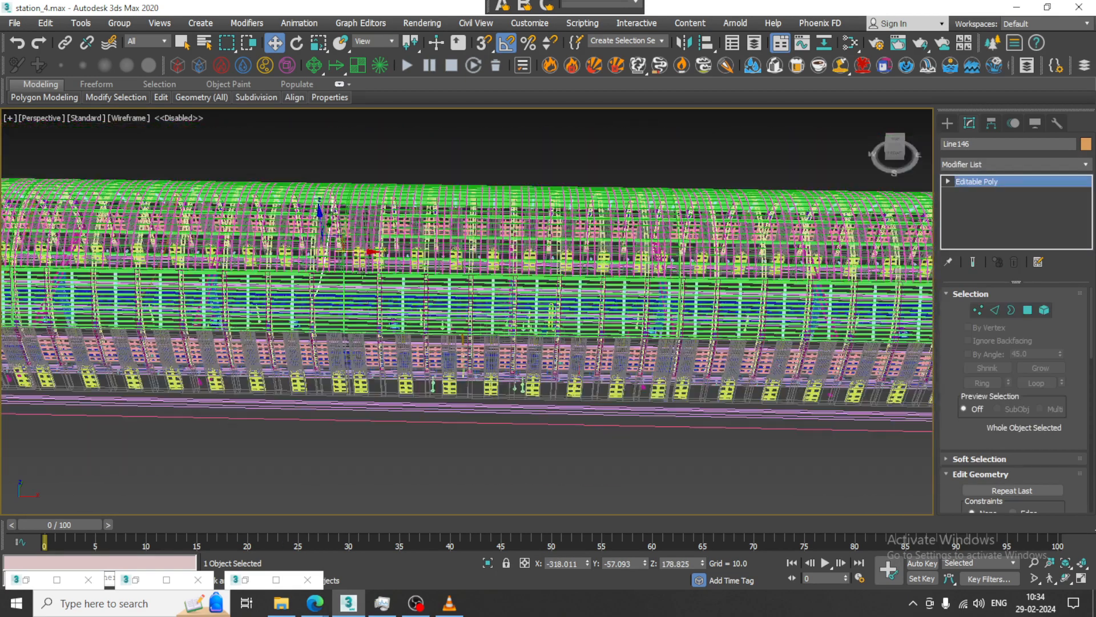
shift+drag(361, 252, 549, 284)
click(556, 361)
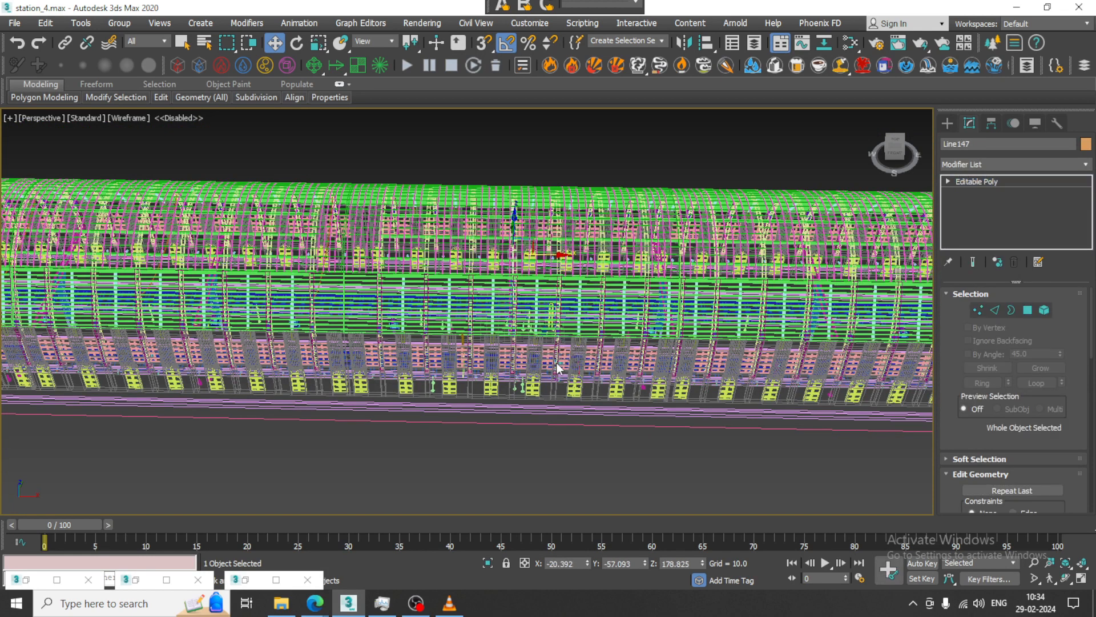
Clone another roof cable toward the far end of the station, at about 278.37 in X
middle_drag(531, 298, 477, 299)
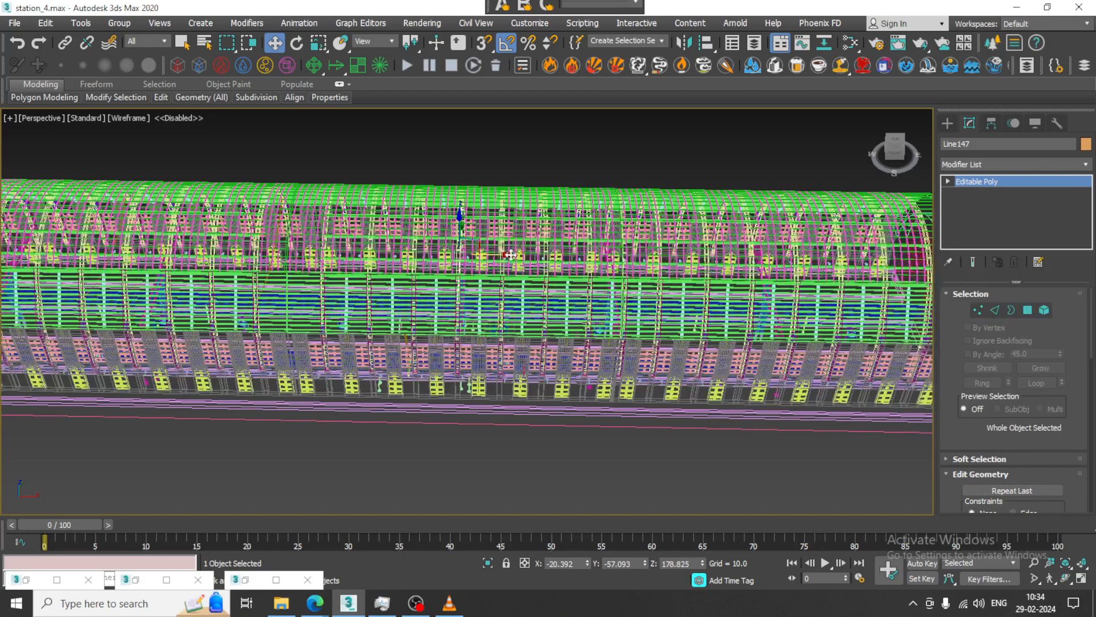
shift+drag(502, 255, 689, 283)
click(549, 360)
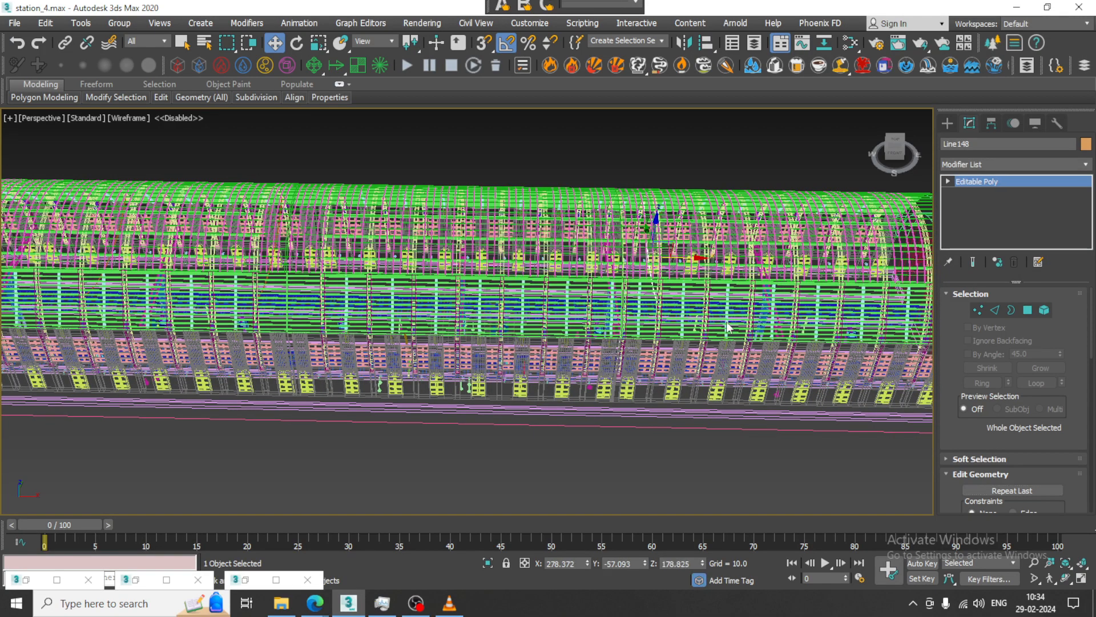
Inspect the row of cloned cables from the end of the hall in edged-faces display
scroll(771, 315, down, 5)
key(alt+w)
scroll(747, 404, down, 1)
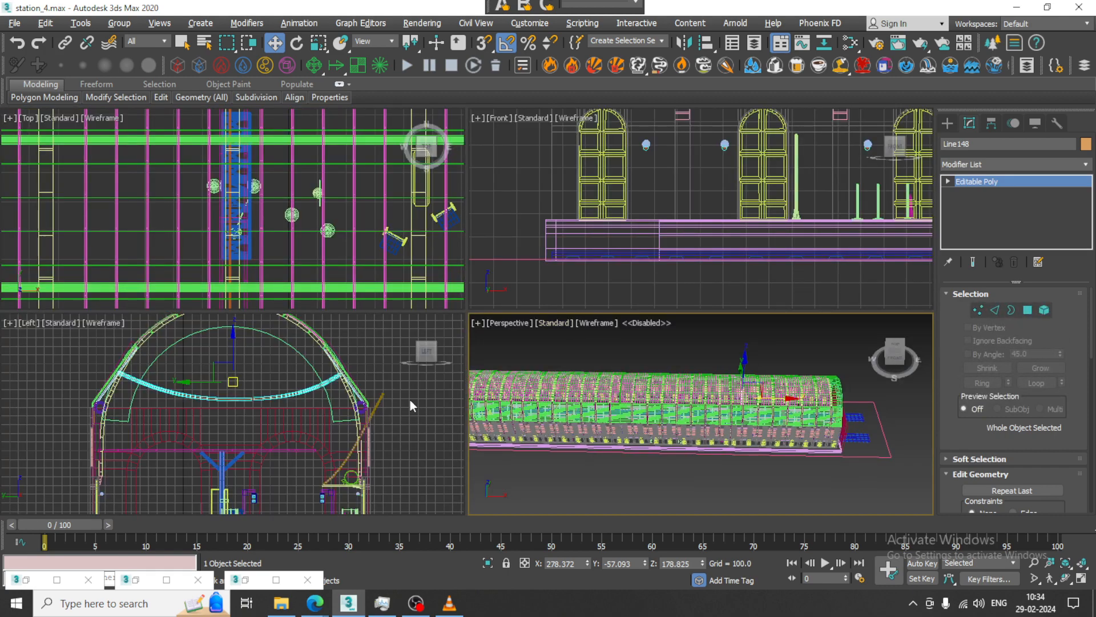
key(alt+w)
mouse_move(727, 357)
alt+middle_down()
mouse_move(541, 276)
mouse_move(570, 319)
alt+middle_up()
middle_drag(570, 318, 542, 398)
scroll(543, 398, up, 2)
key(F3)
scroll(575, 364, up, 4)
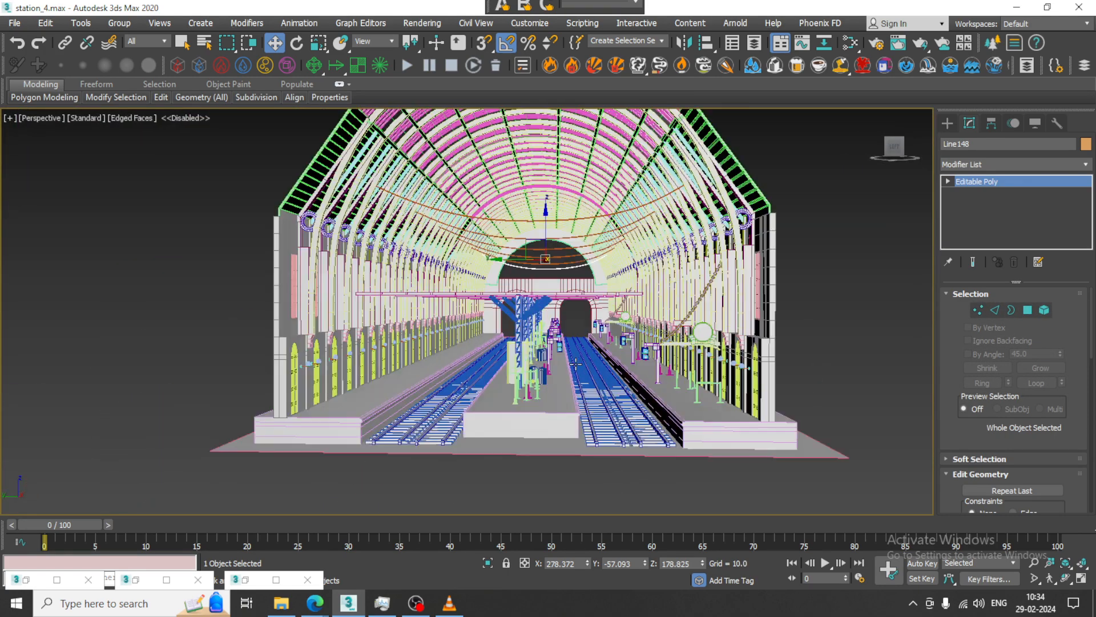
scroll(586, 326, up, 2)
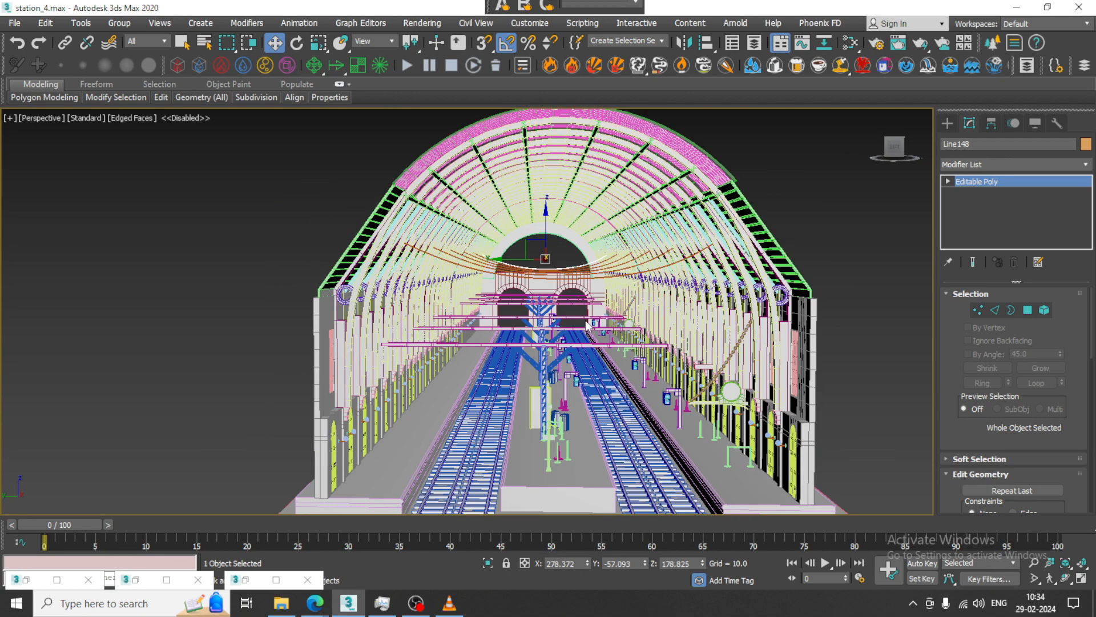
Maximize the Left view and check the overhead cables in the station1.jpg reference
key(alt+w)
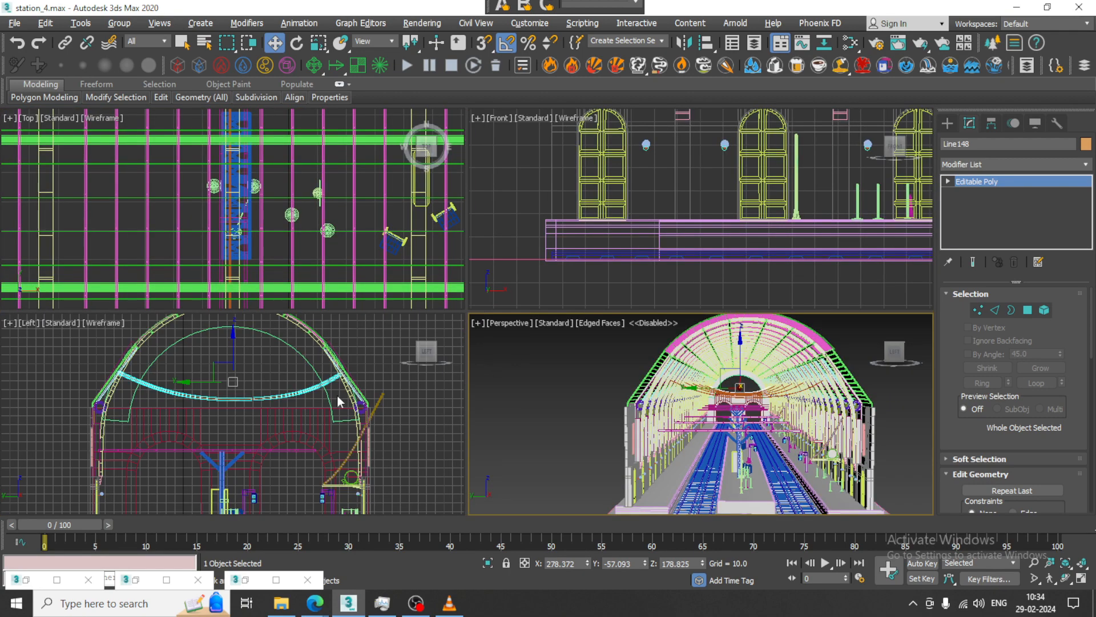
right_click(339, 402)
key(alt+w)
click(136, 579)
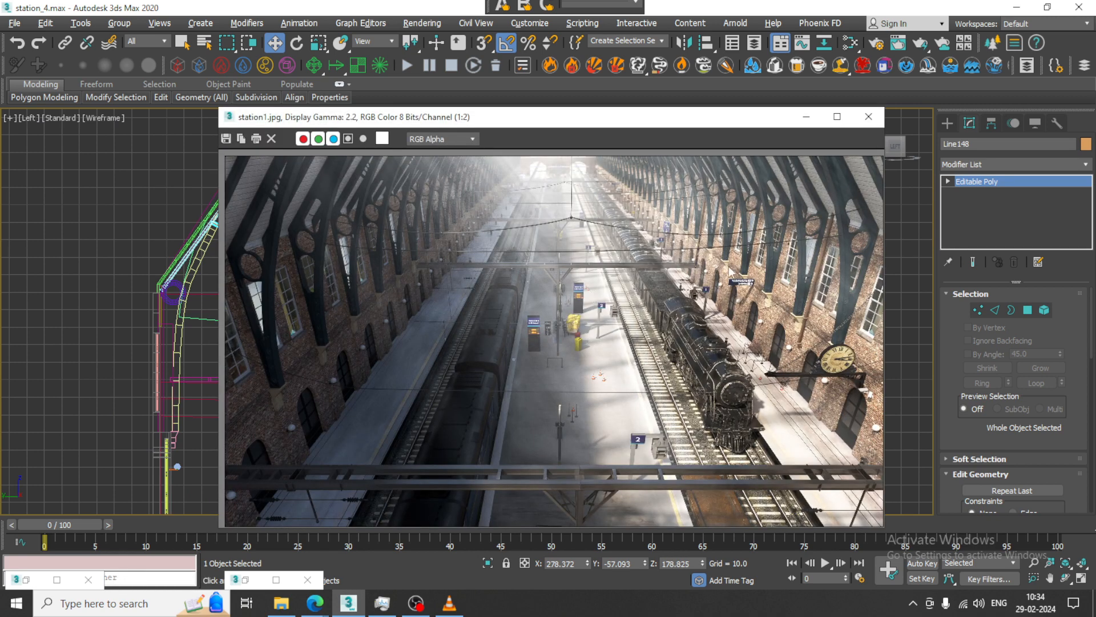
click(806, 117)
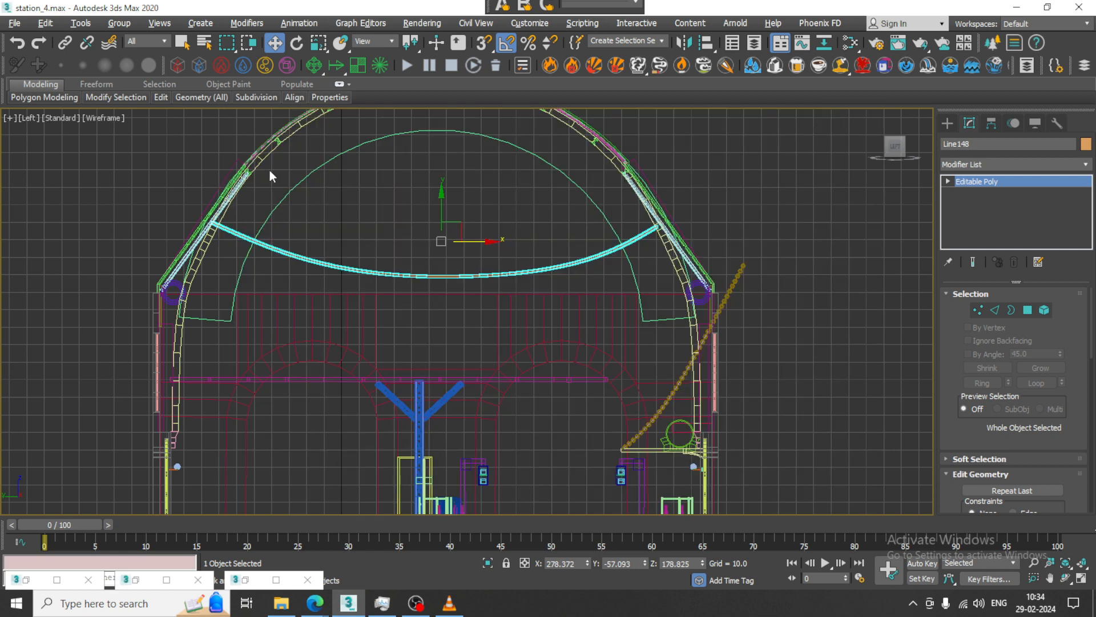
Draw a curved half-span cable line from the roof's edge to near the existing cable's lowest point
click(947, 126)
click(986, 216)
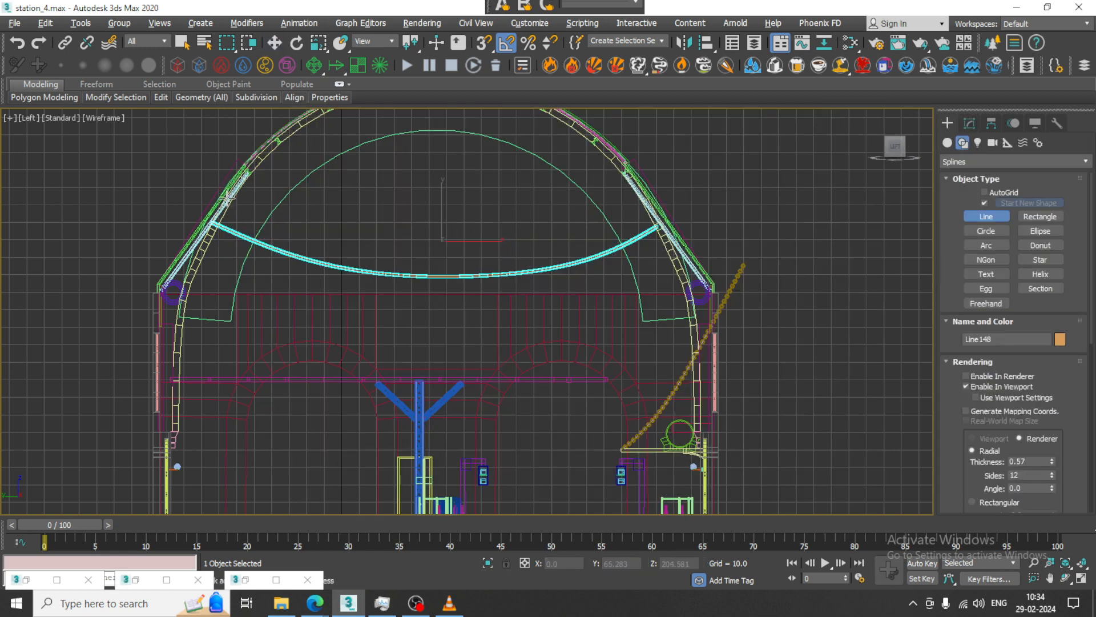
click(210, 224)
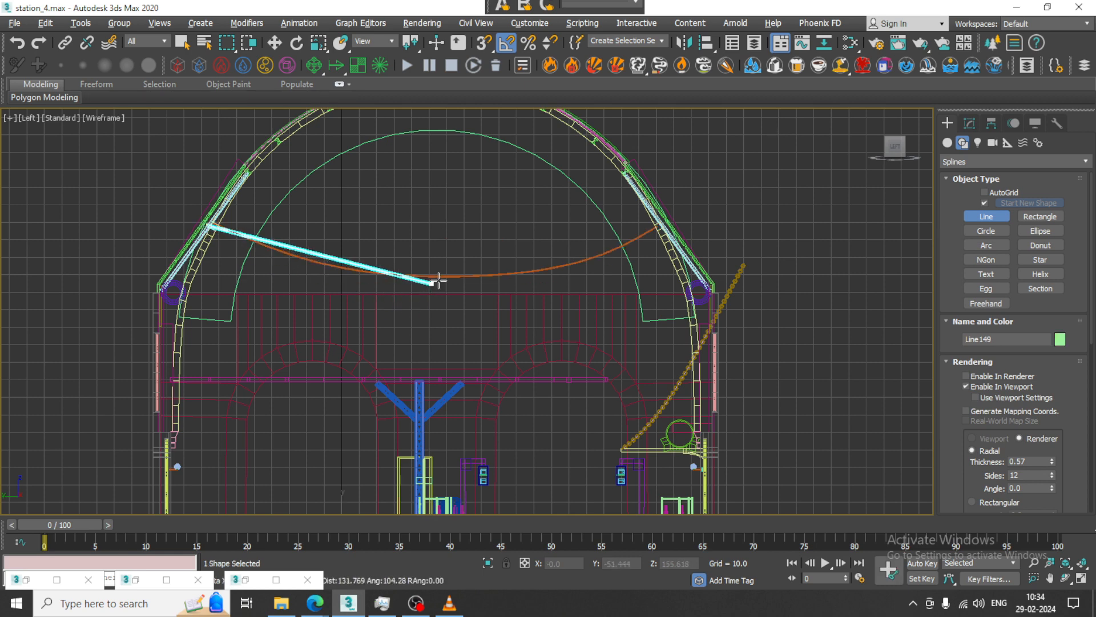
drag(436, 281, 485, 267)
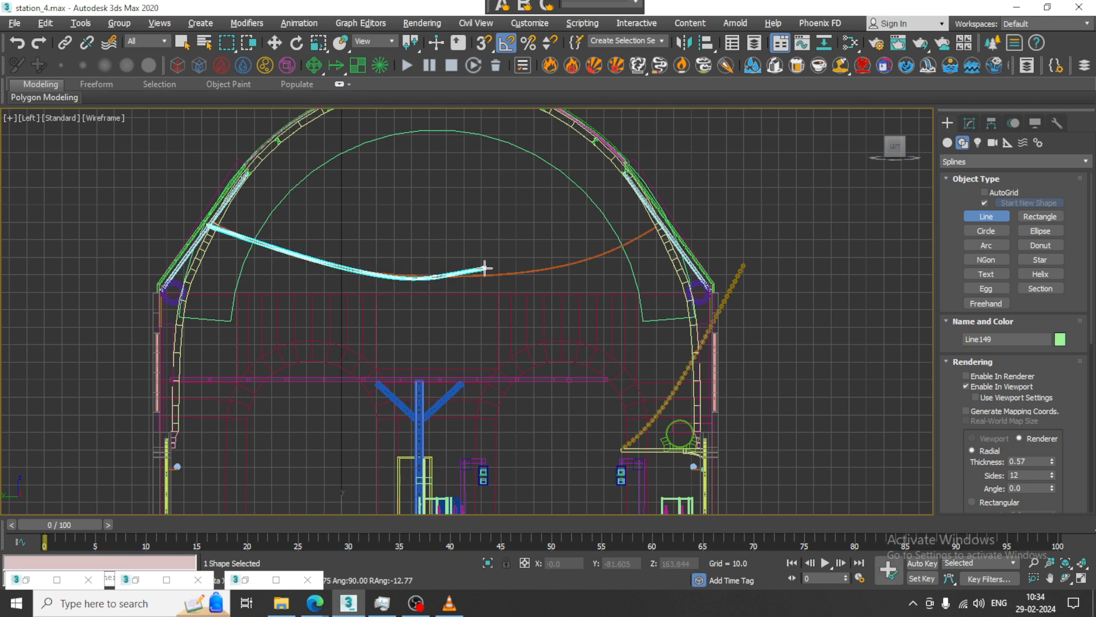
right_click(486, 267)
right_click(611, 331)
Move the inner end vertex of the half-span cable outward to follow the existing cable's low point
scroll(431, 246, up, 4)
key(1)
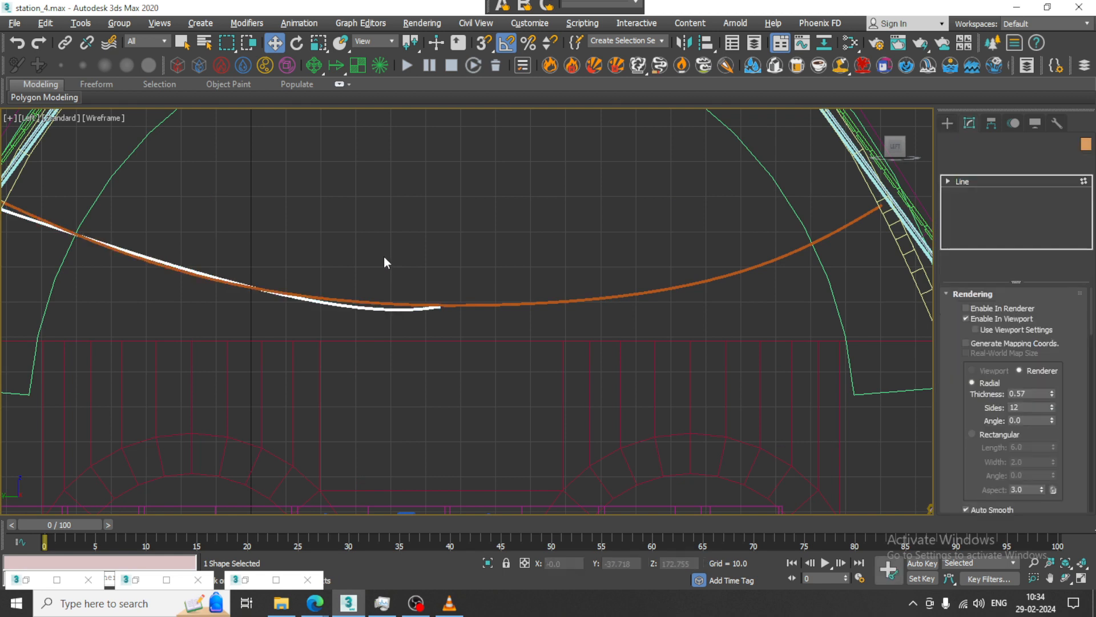
drag(384, 257, 624, 260)
click(995, 180)
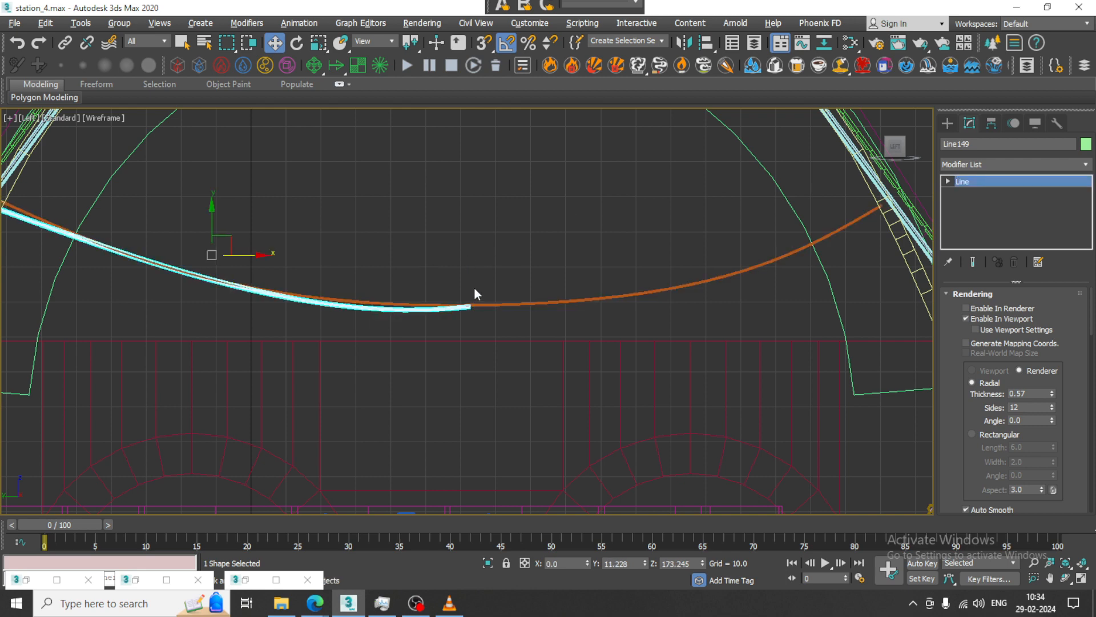
key(1)
drag(469, 279, 470, 275)
middle_drag(477, 268, 502, 214)
click(997, 179)
scroll(597, 250, down, 5)
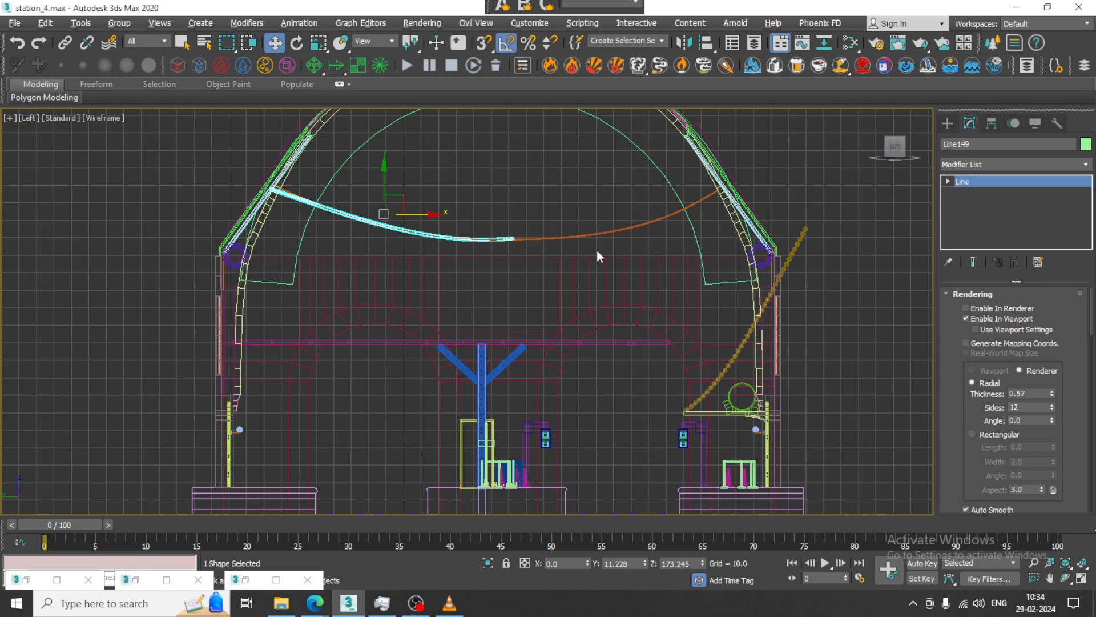
Shift the half-span cable's inner end vertex back about 7.84 units in X to the middle of the span
middle_drag(491, 238, 509, 242)
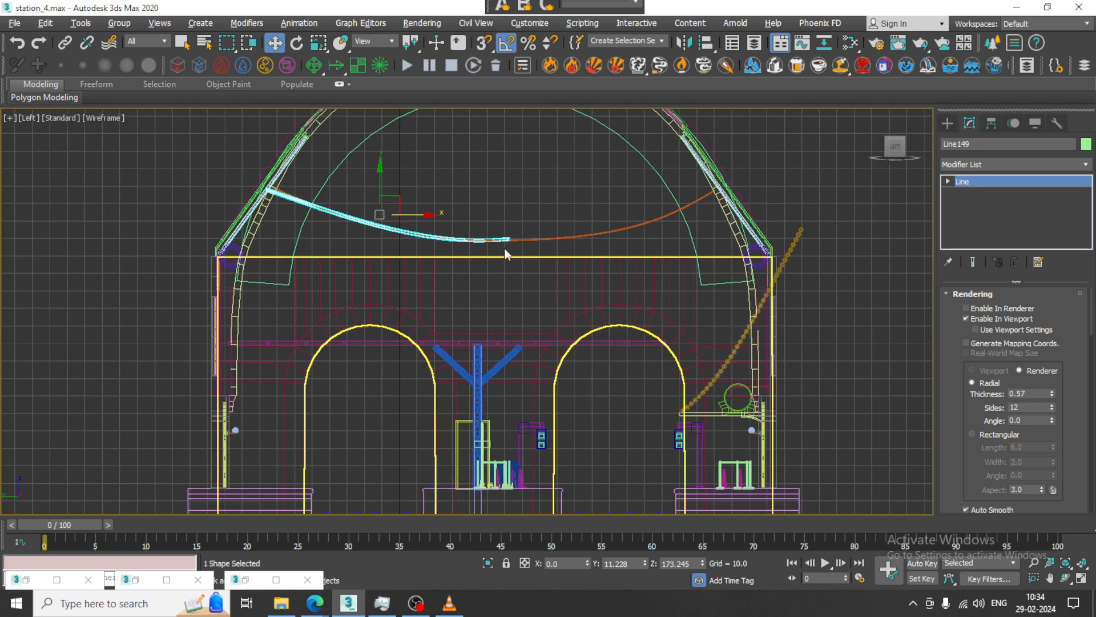
key(1)
drag(545, 239, 531, 240)
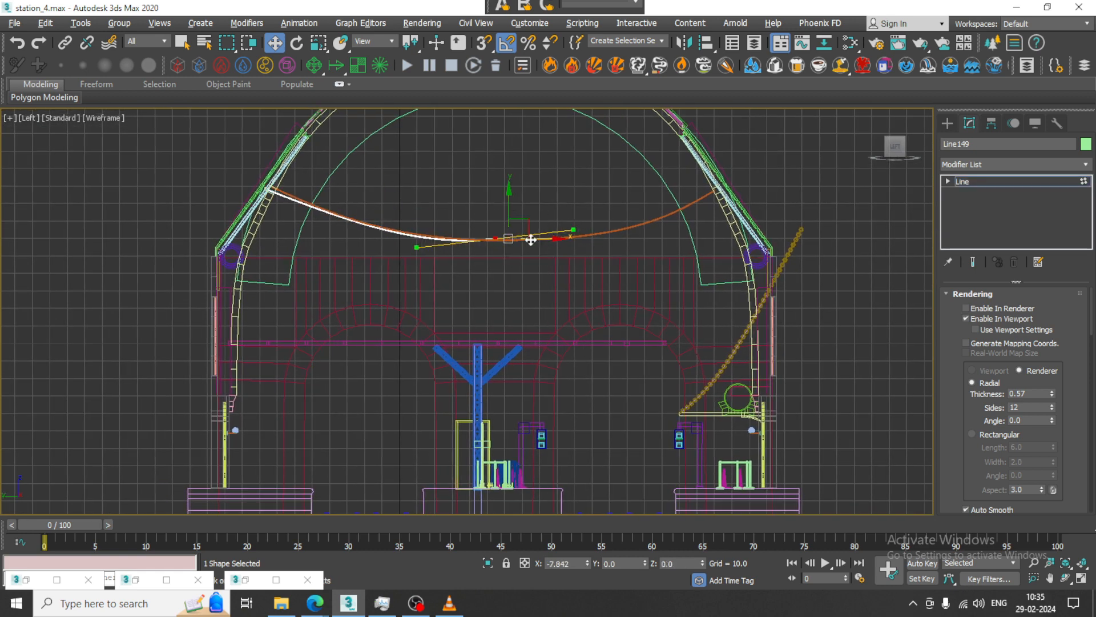
click(992, 181)
scroll(647, 231, up, 3)
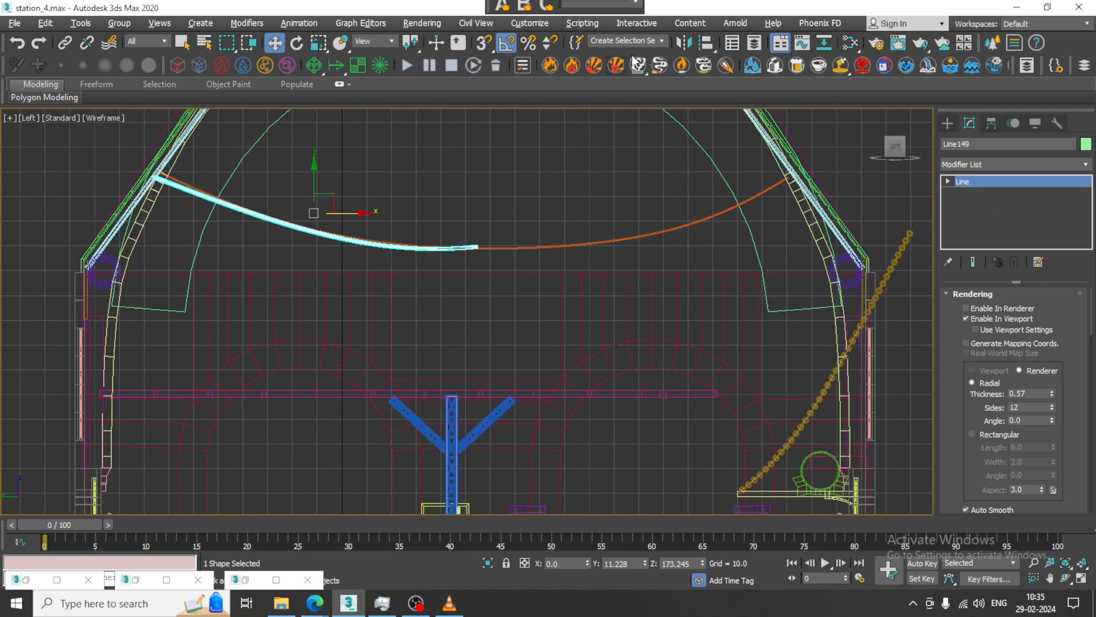
Mirror the half-span cable on X as a copy and move the copy across to complete the span
click(690, 43)
click(530, 332)
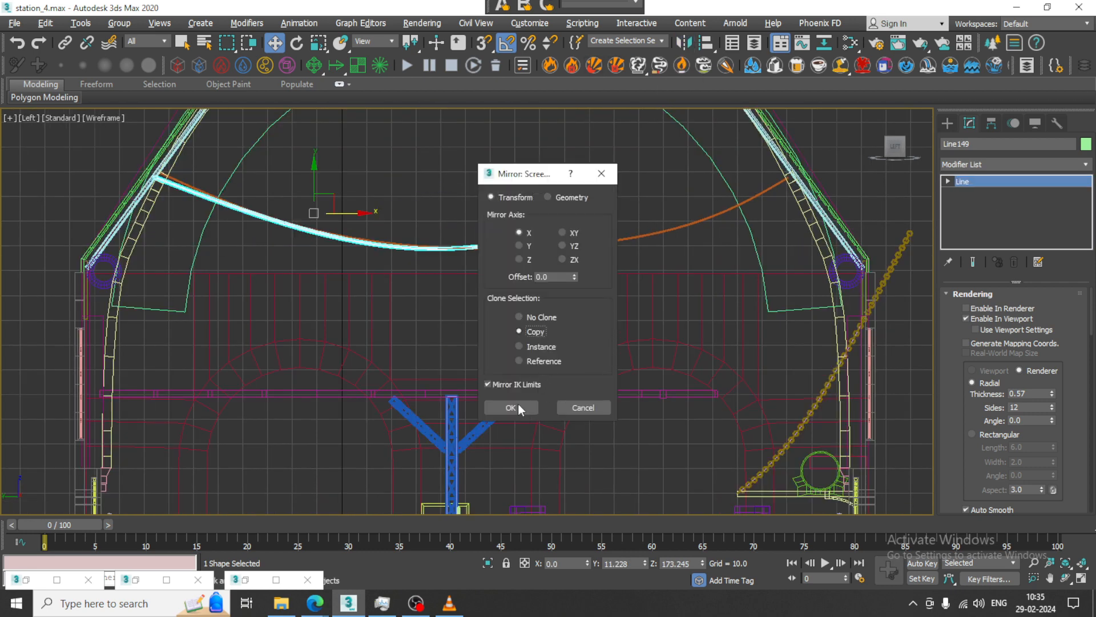
click(516, 406)
drag(353, 211, 674, 264)
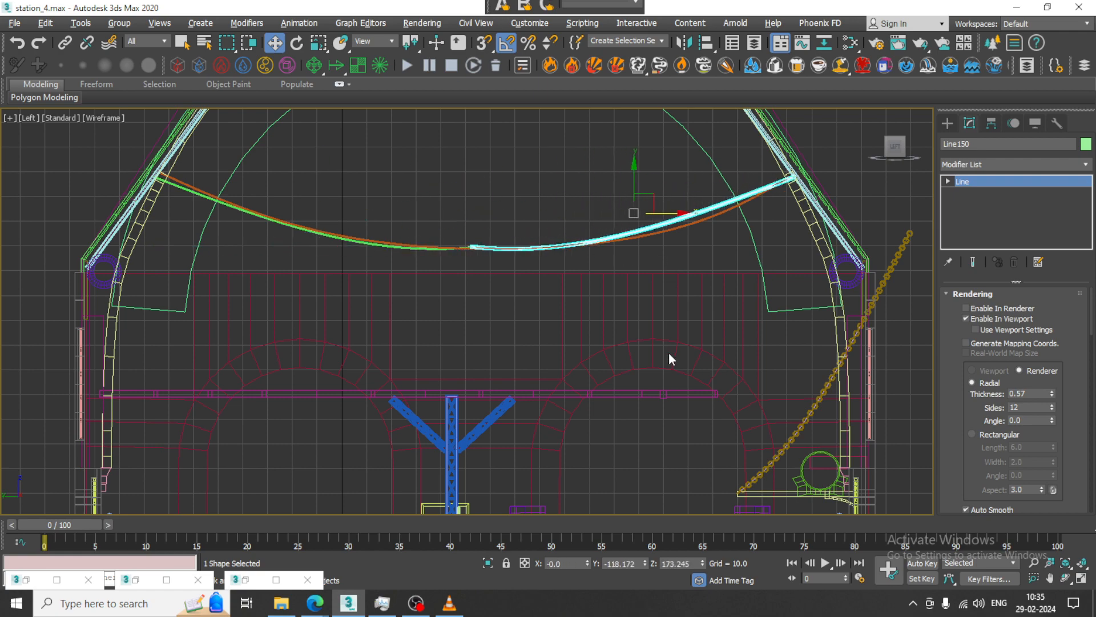
Select both halves of the new cable and move them together along the hall to about -969.48 in X, in wireframe display
key(alt+w)
middle_click(743, 365)
key(alt+w)
alt+middle_drag(743, 365, 599, 241)
scroll(597, 241, up, 8)
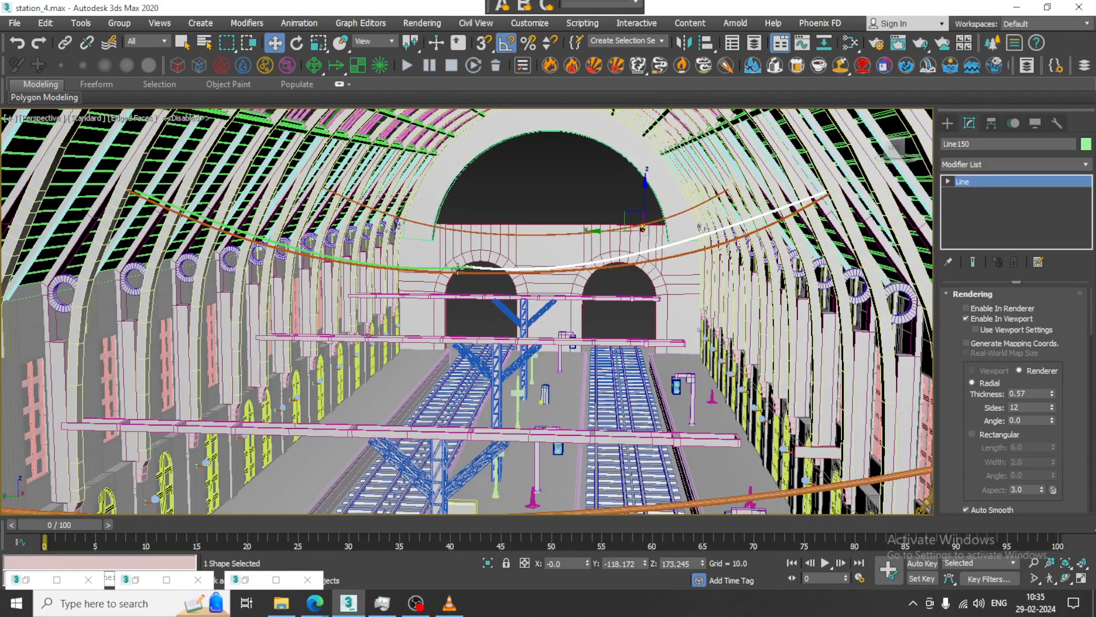
ctrl+click(459, 266)
alt+middle_drag(461, 267, 558, 281)
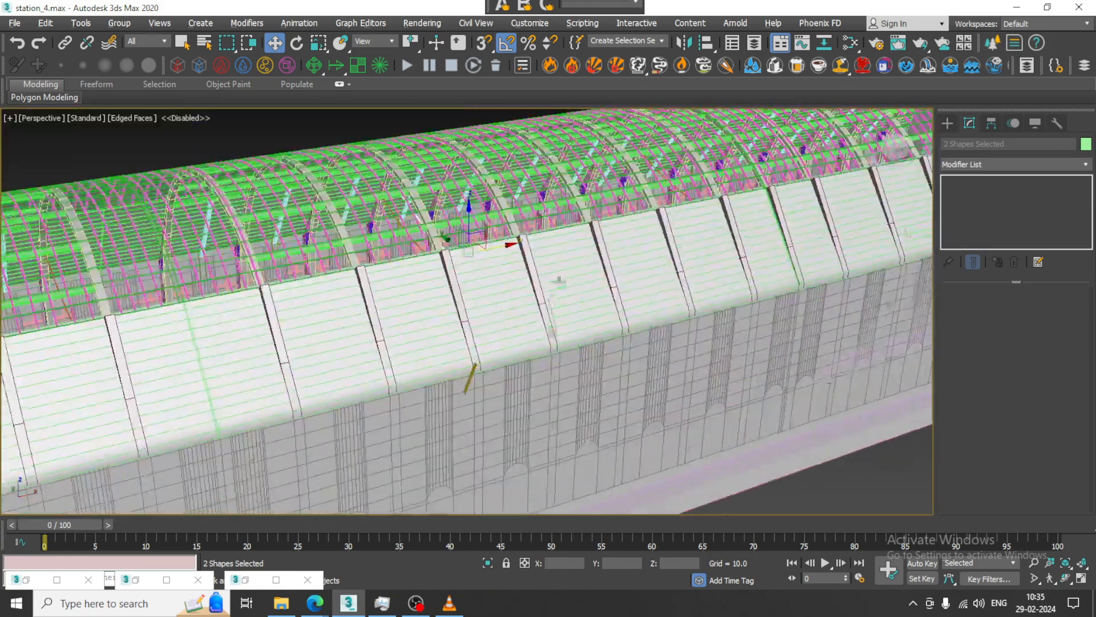
scroll(537, 275, down, 4)
alt+middle_drag(315, 288, 440, 303)
scroll(612, 238, up, 4)
mouse_move(612, 237)
alt+middle_down()
mouse_move(582, 255)
mouse_move(611, 251)
alt+middle_up()
key(F3)
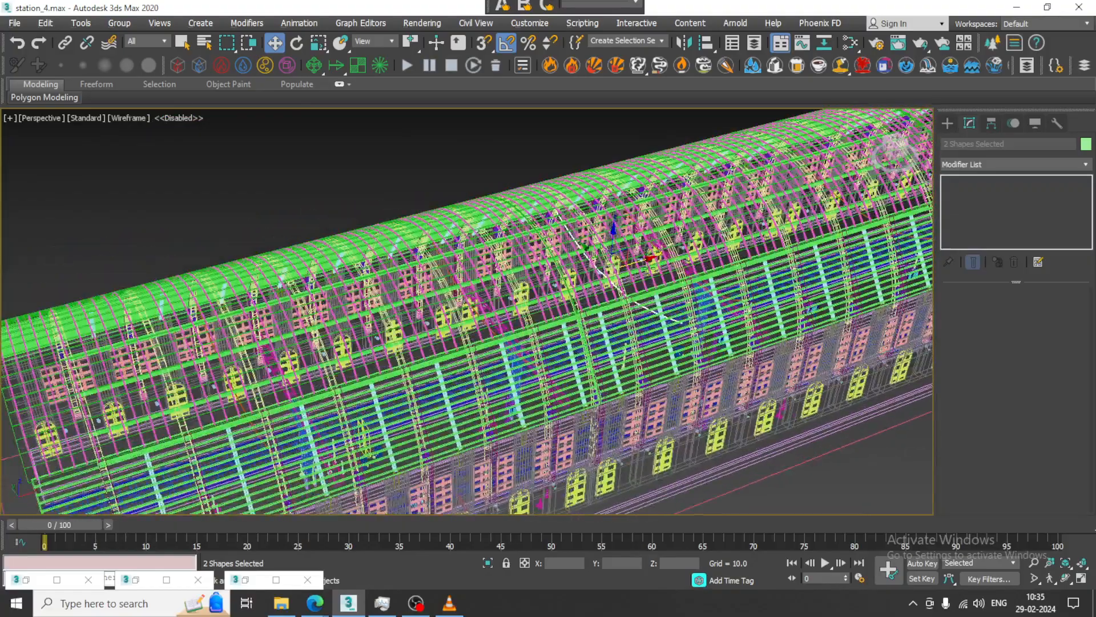
drag(635, 261, 348, 316)
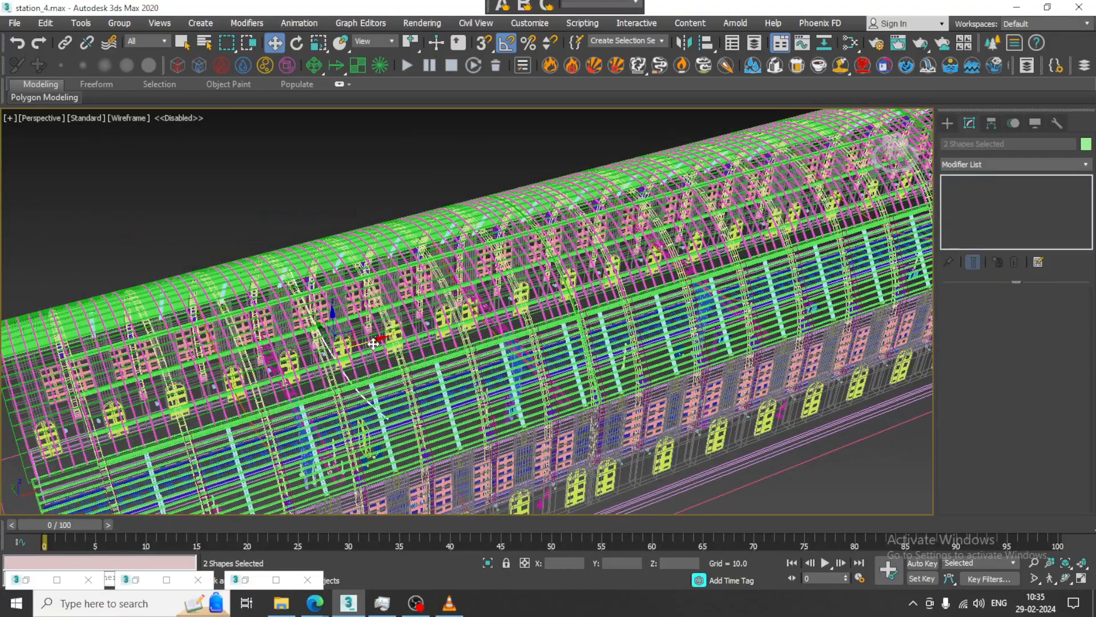
Examine the moved cable from inside the hall and compare it with the station.jpg reference
alt+middle_drag(374, 340, 815, 324)
scroll(494, 288, up, 3)
scroll(628, 312, up, 2)
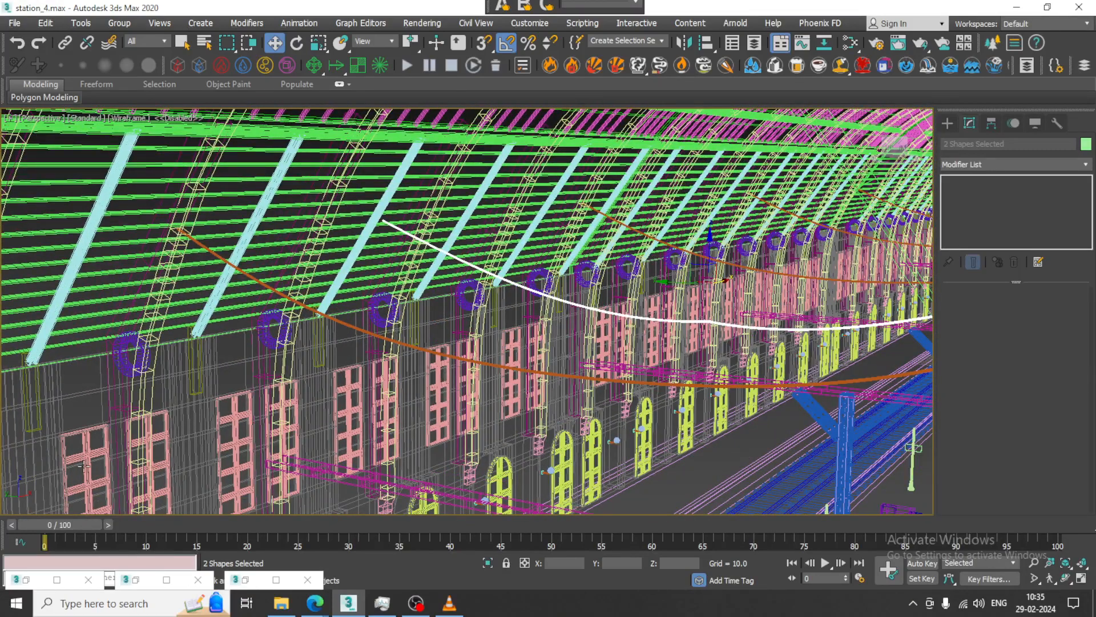
click(25, 580)
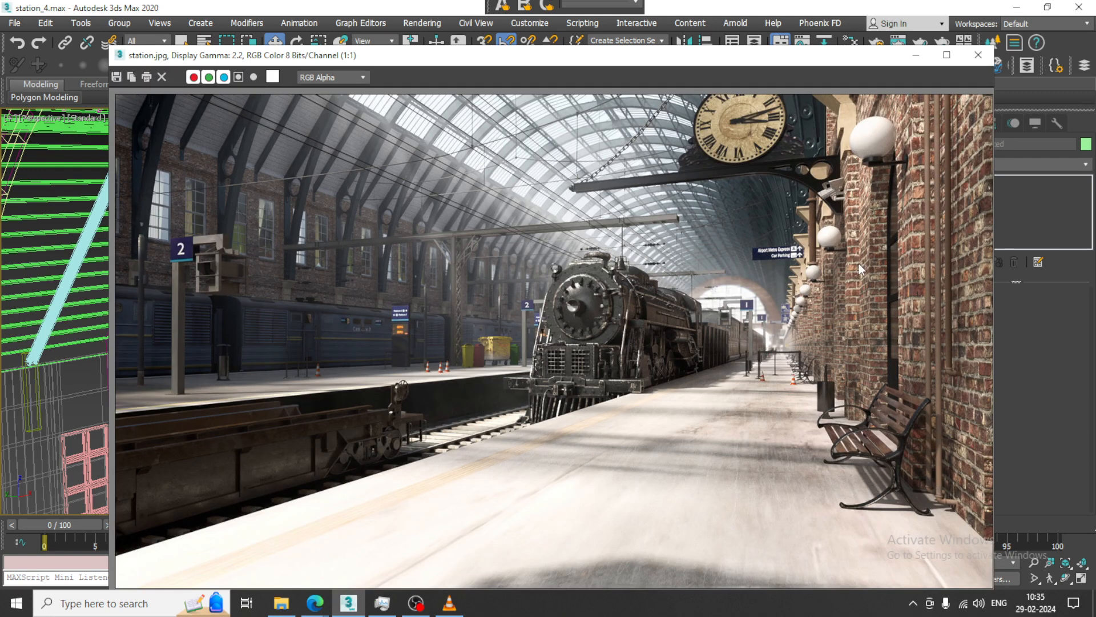
click(916, 55)
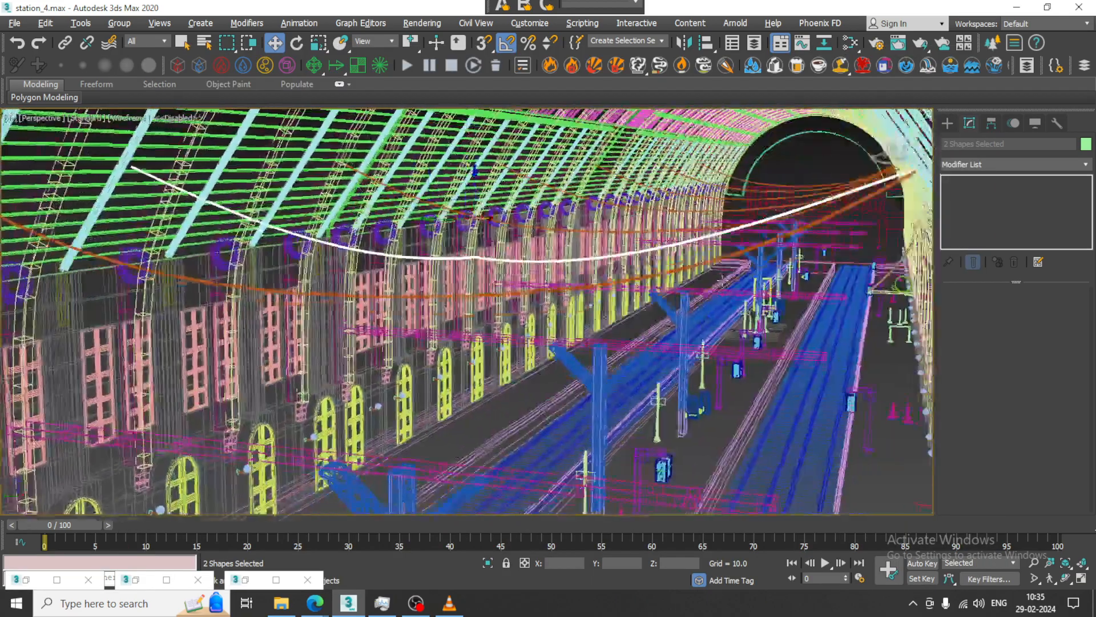
alt+middle_drag(722, 280, 745, 284)
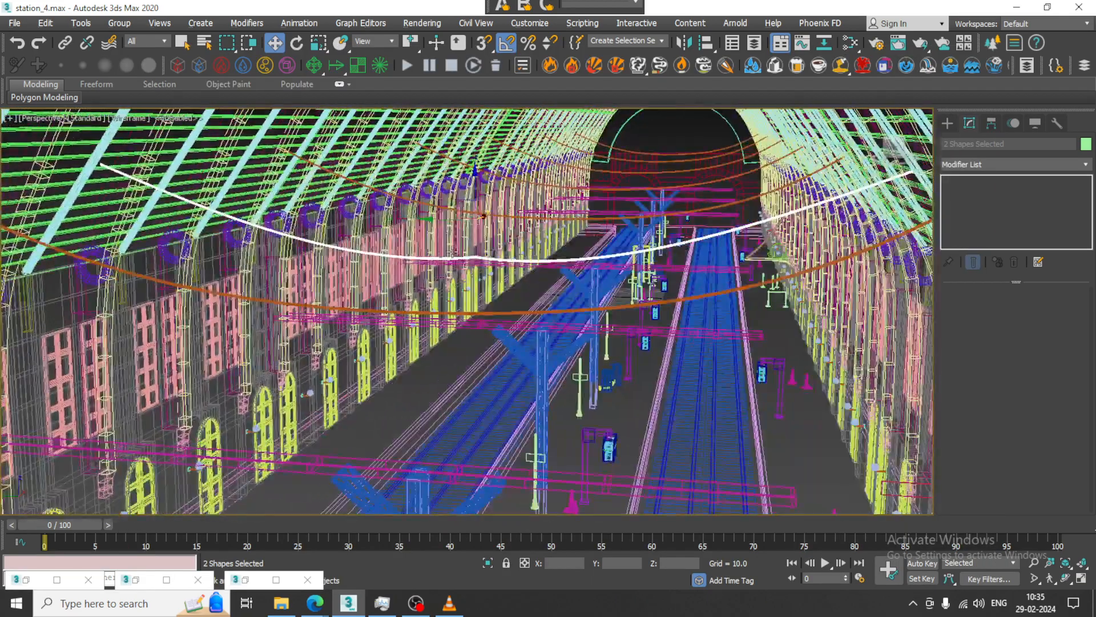
Attach the new cable's original half to its mirrored half as one line object
click(489, 261)
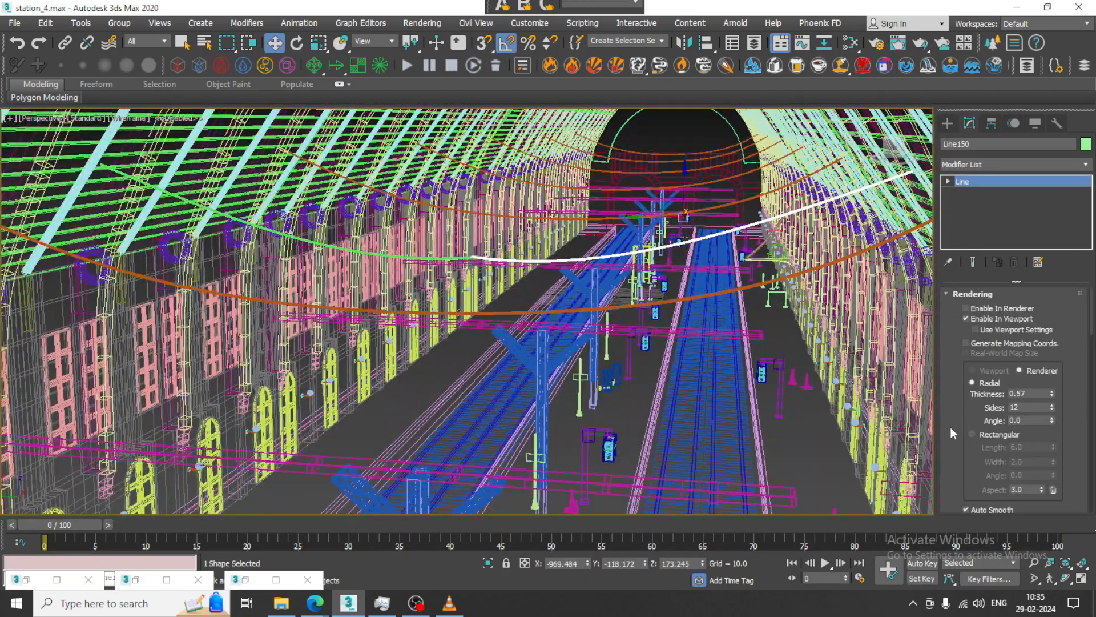
scroll(951, 429, down, 10)
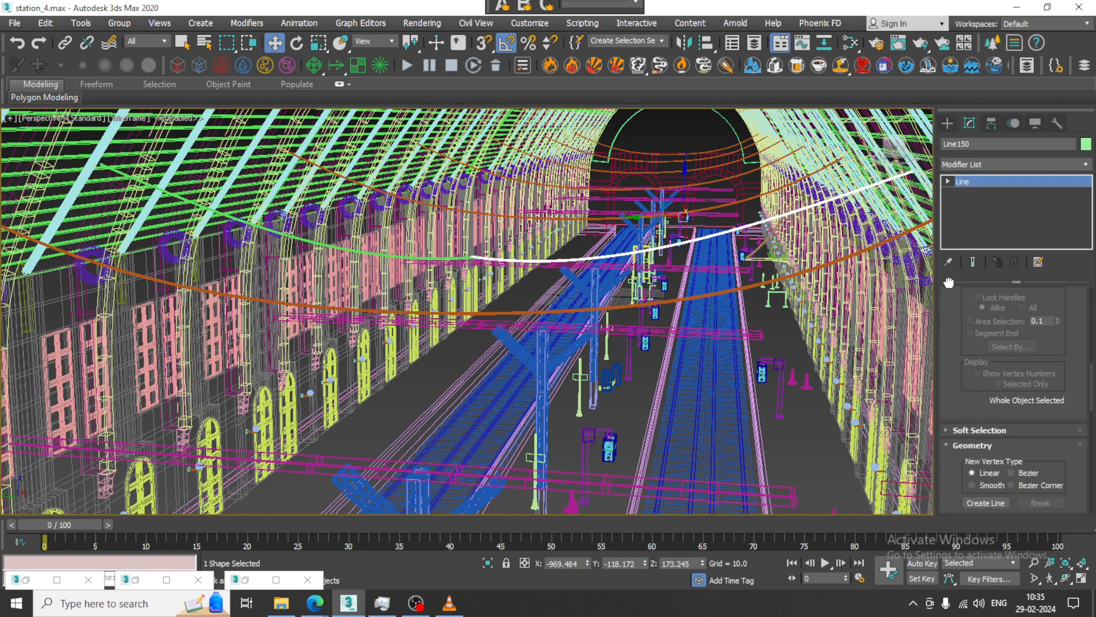
drag(949, 282, 950, 166)
click(996, 405)
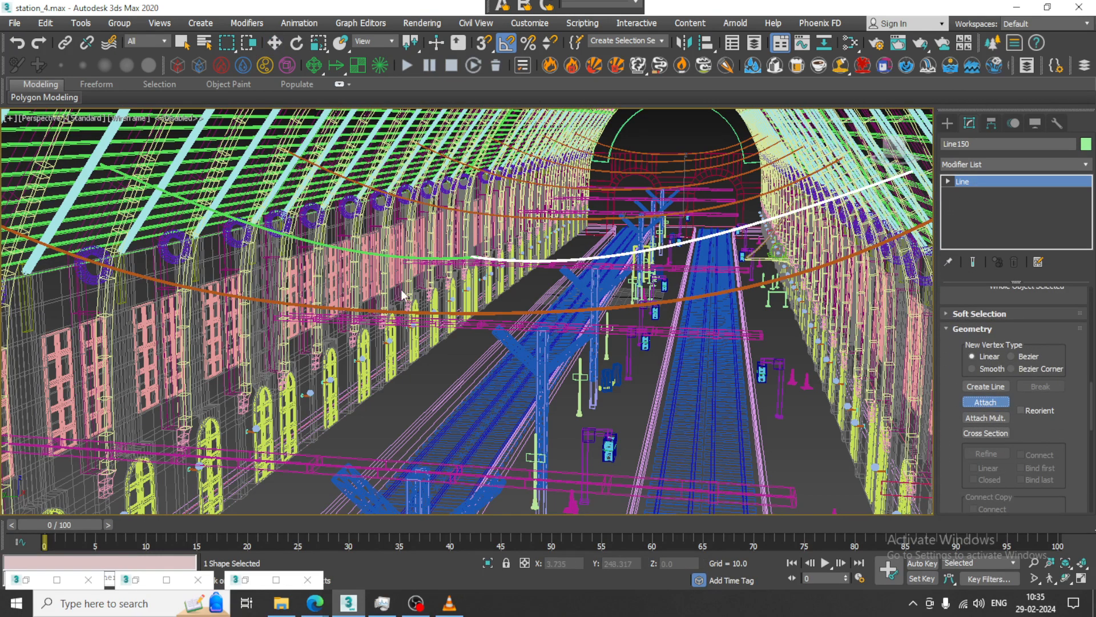
click(372, 254)
key(w)
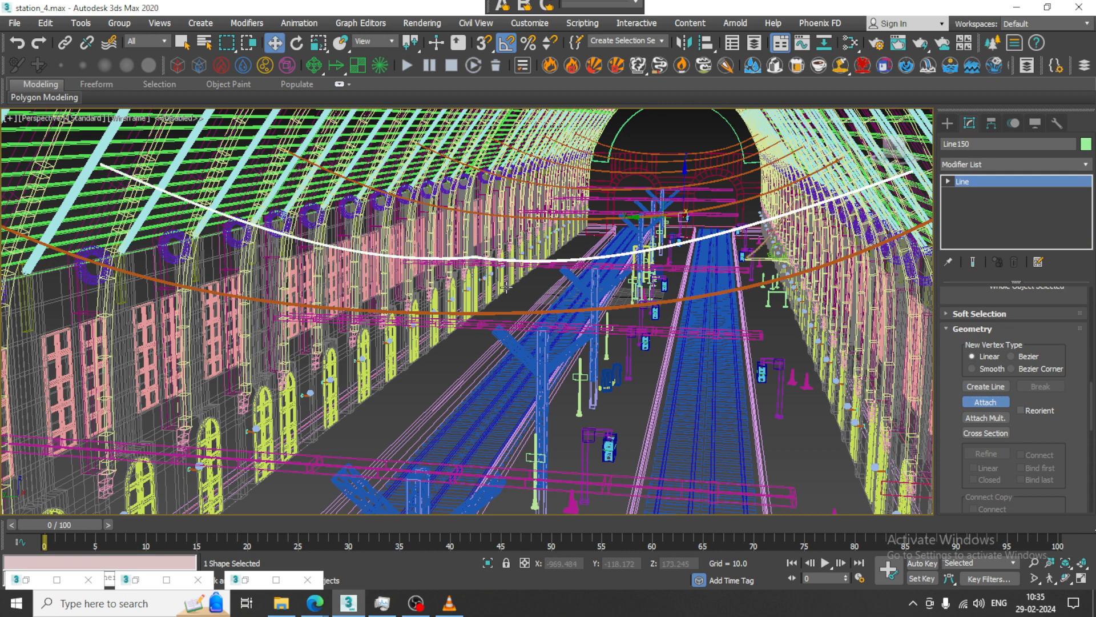
Fuse and weld the two middle vertices of the attached cable into a single vertex
key(1)
right_click(467, 261)
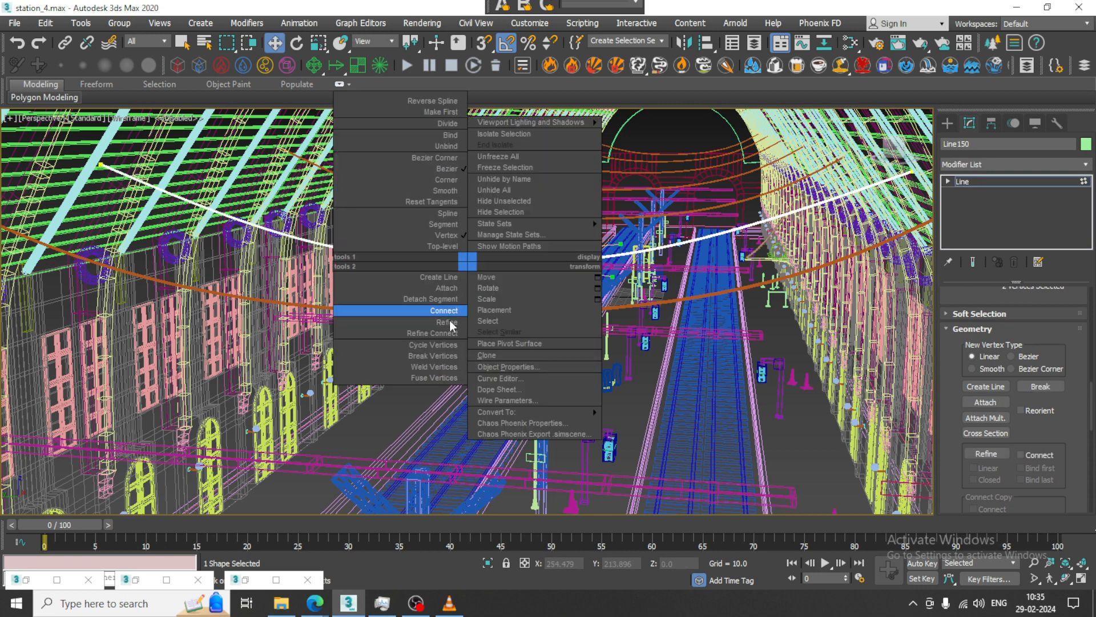
click(454, 367)
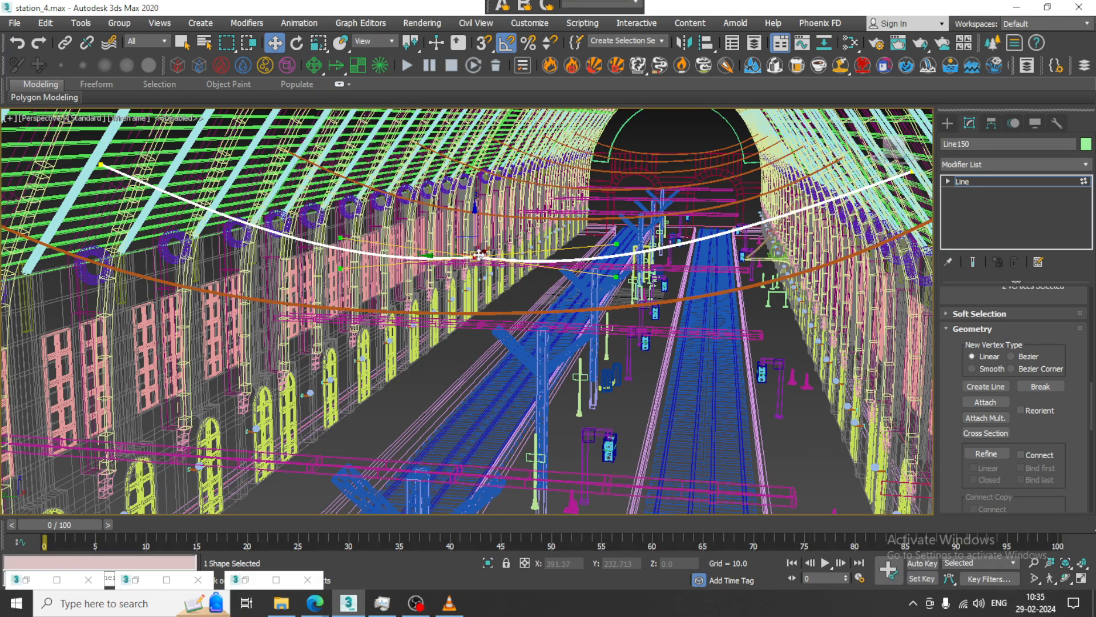
right_click(479, 255)
click(451, 351)
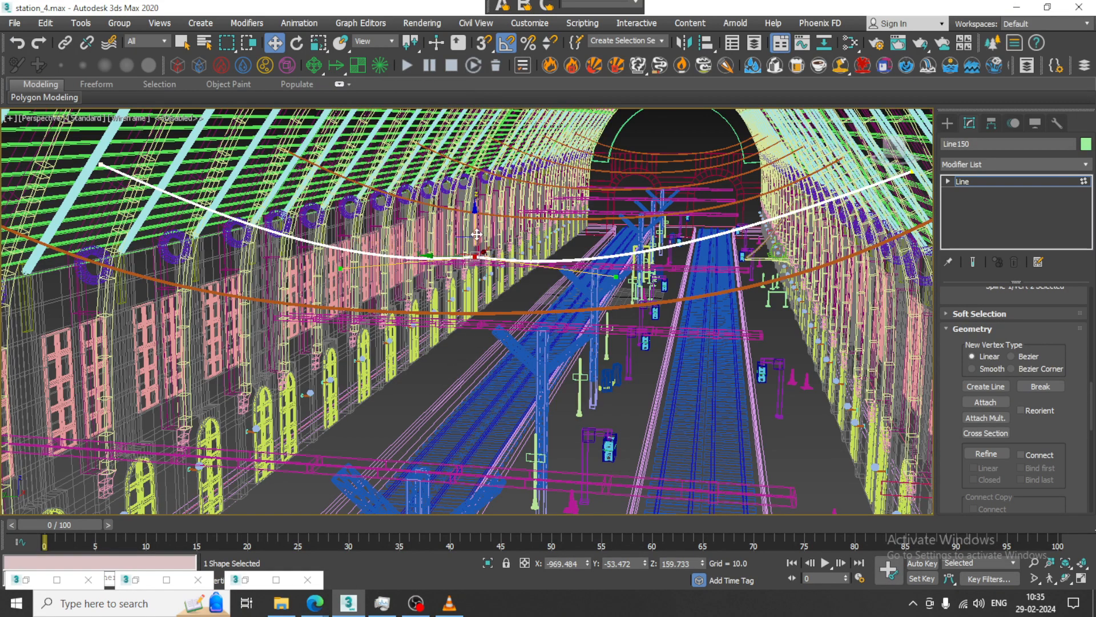
Raise the cable's middle vertex to about 174.38 in Z and compare the shallower sag with the station.jpg reference
drag(477, 234, 477, 223)
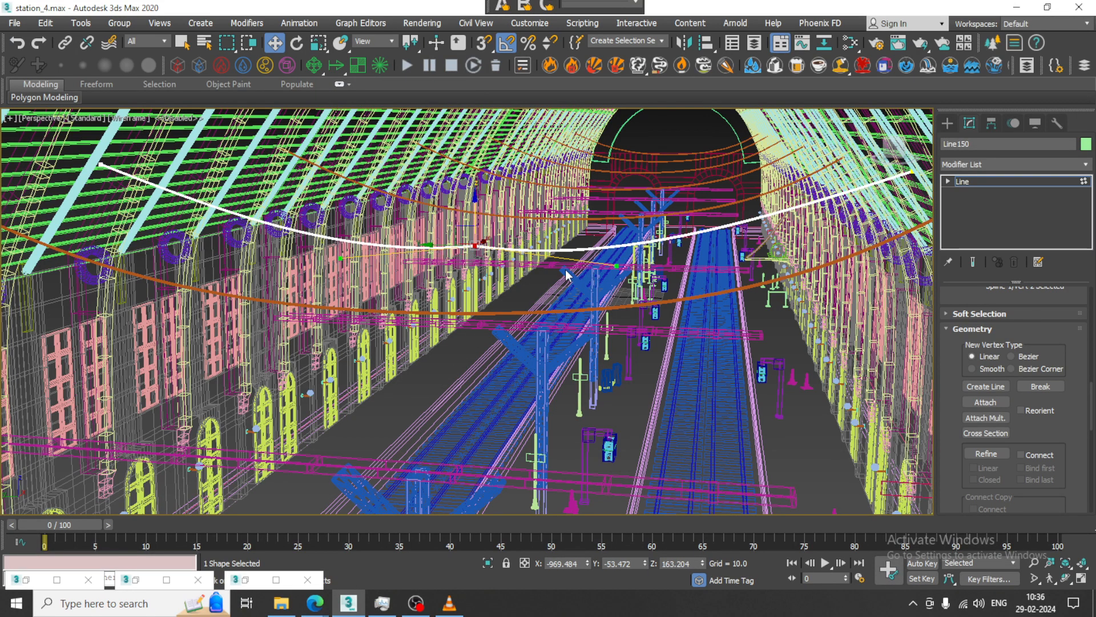
click(977, 192)
scroll(676, 239, down, 6)
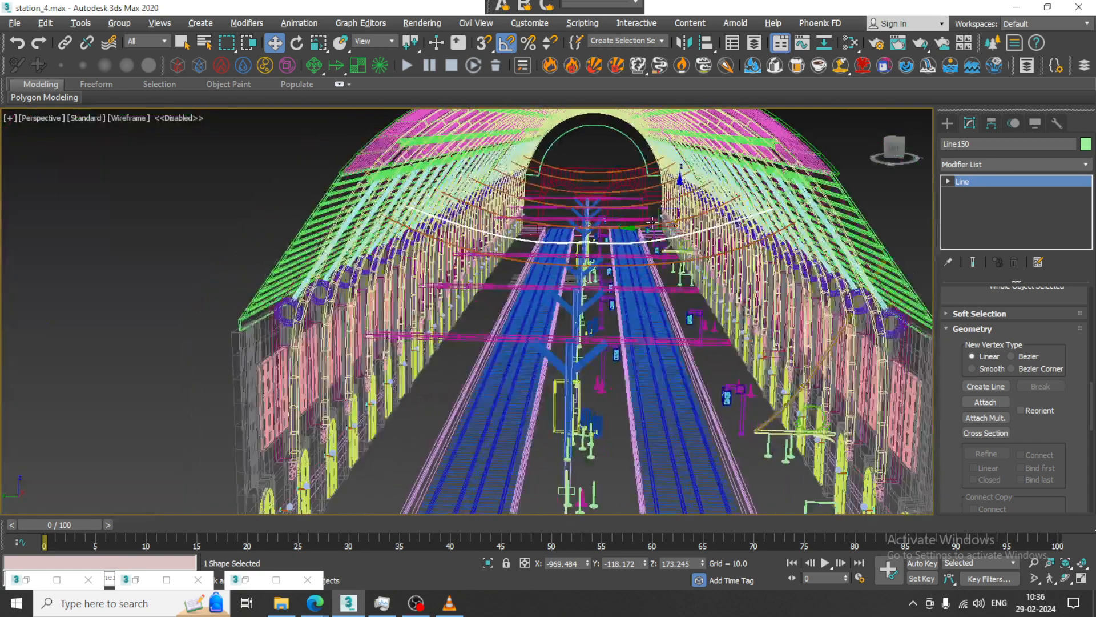
key(alt+w)
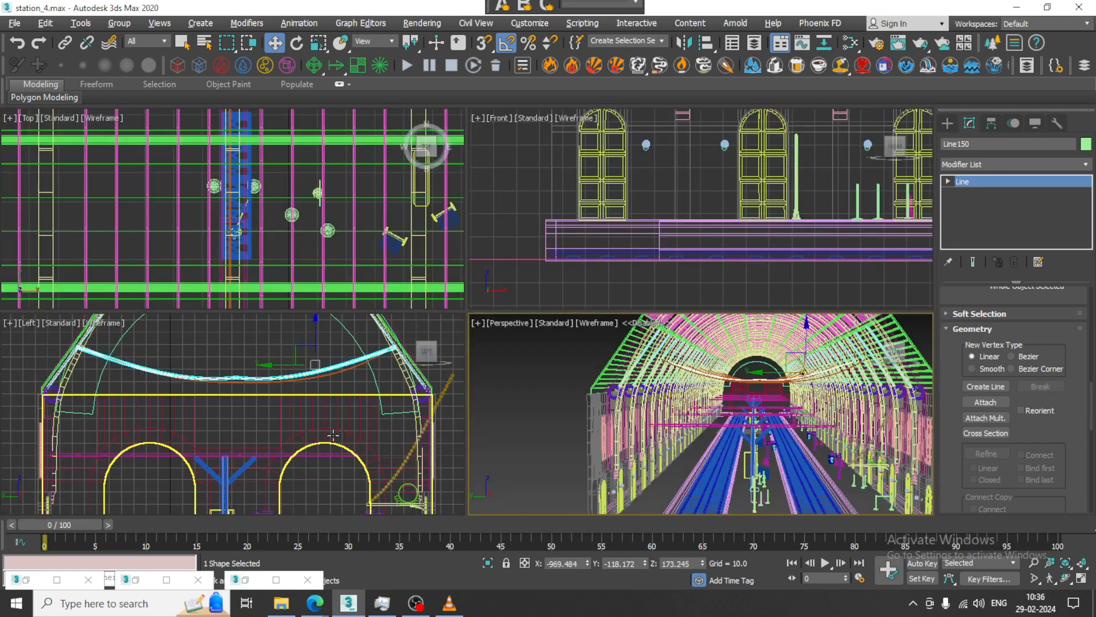
middle_drag(349, 399, 379, 440)
key(1)
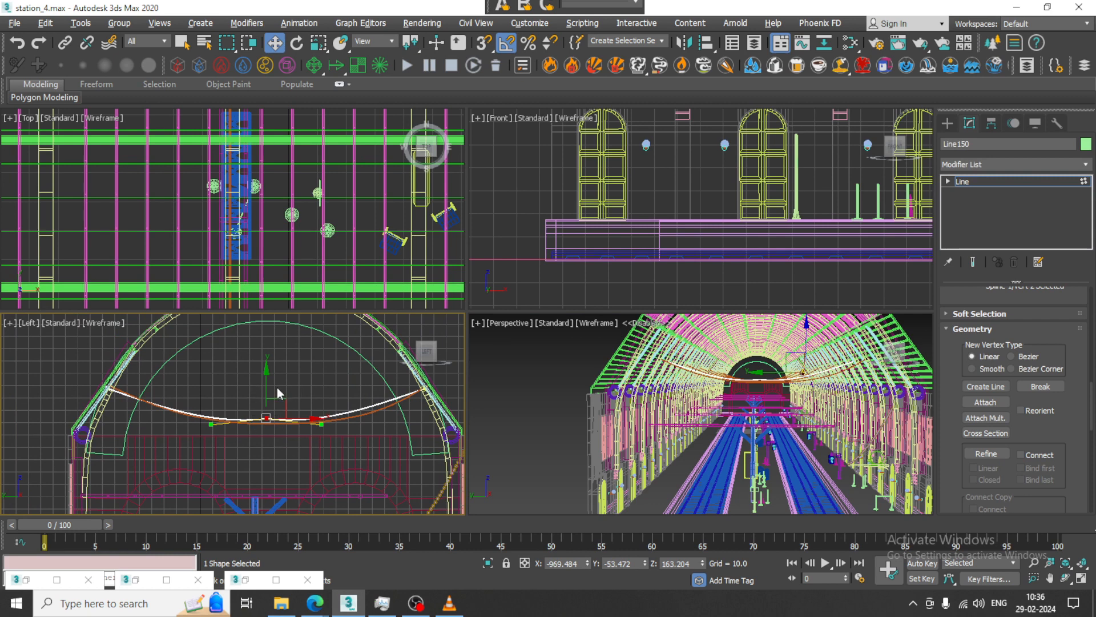
drag(267, 382, 268, 369)
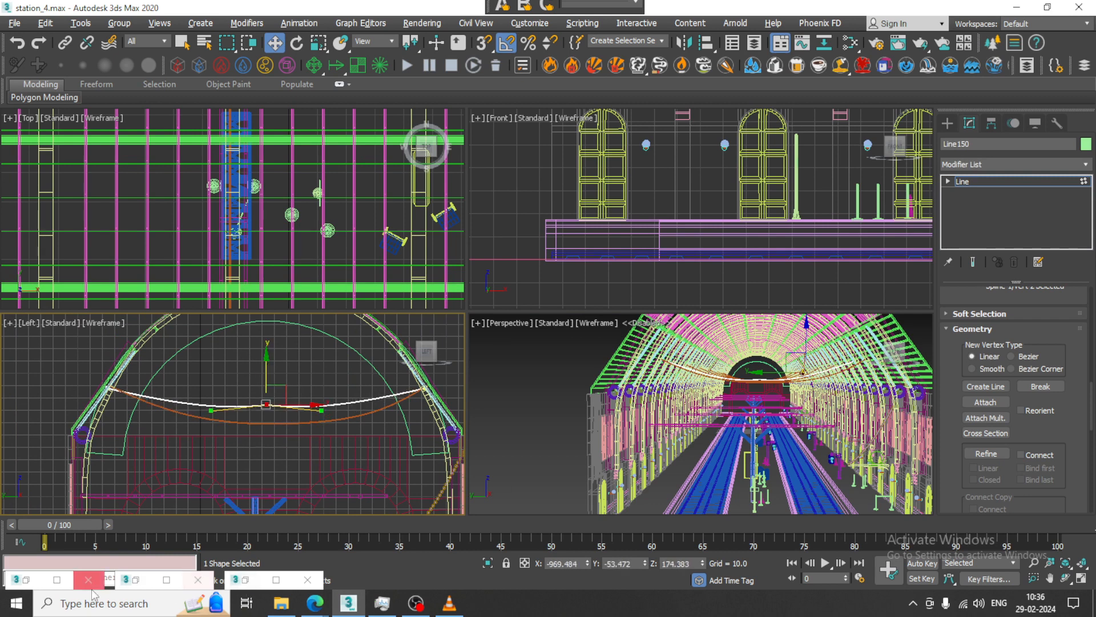
click(32, 583)
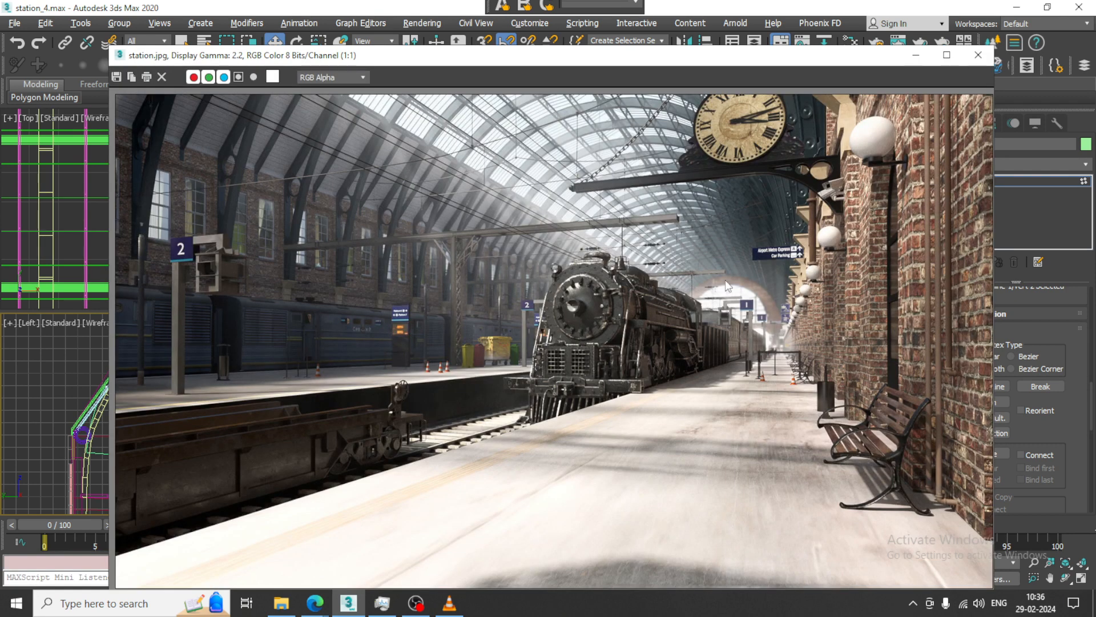
click(913, 57)
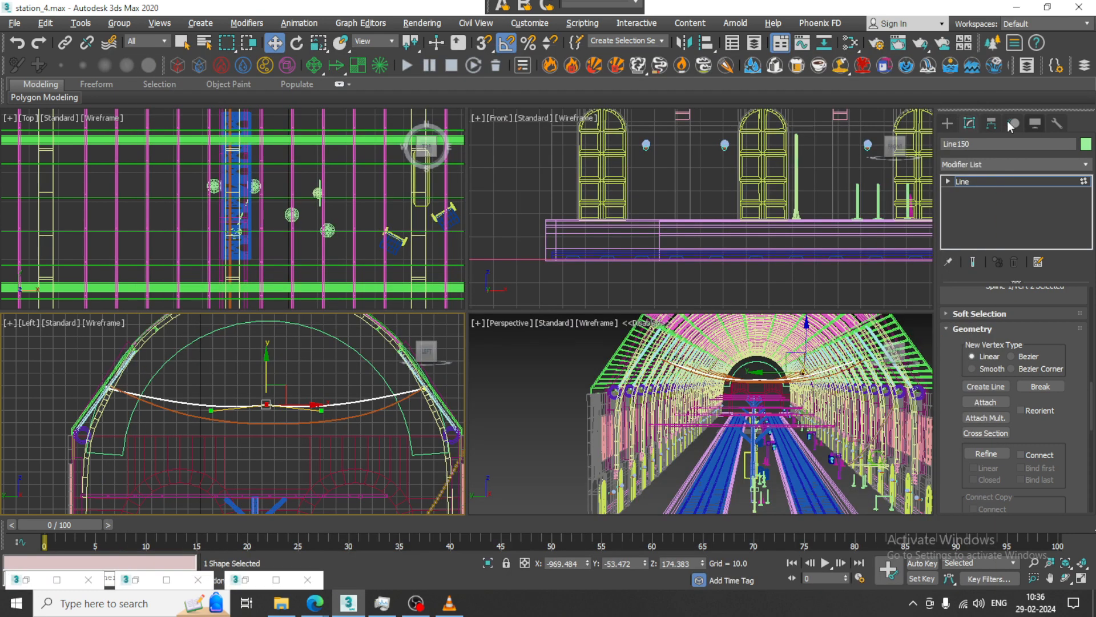
Draw a straight hanger line from the roof arch's apex down to the cable's middle in the left view
click(947, 123)
click(979, 218)
middle_drag(338, 347, 299, 414)
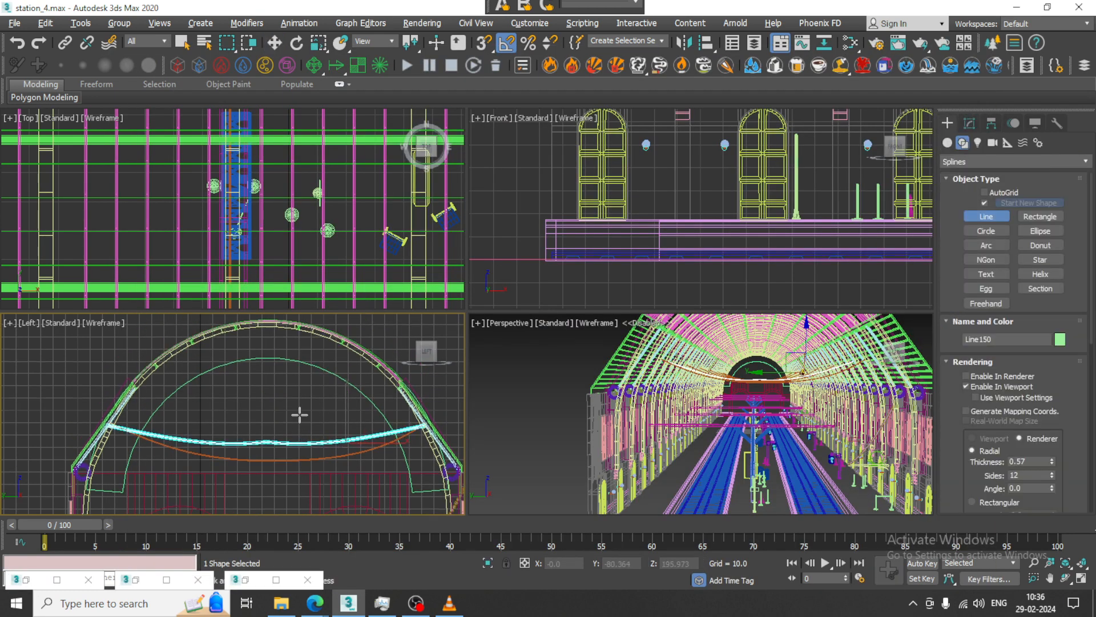
key(alt+w)
click(532, 137)
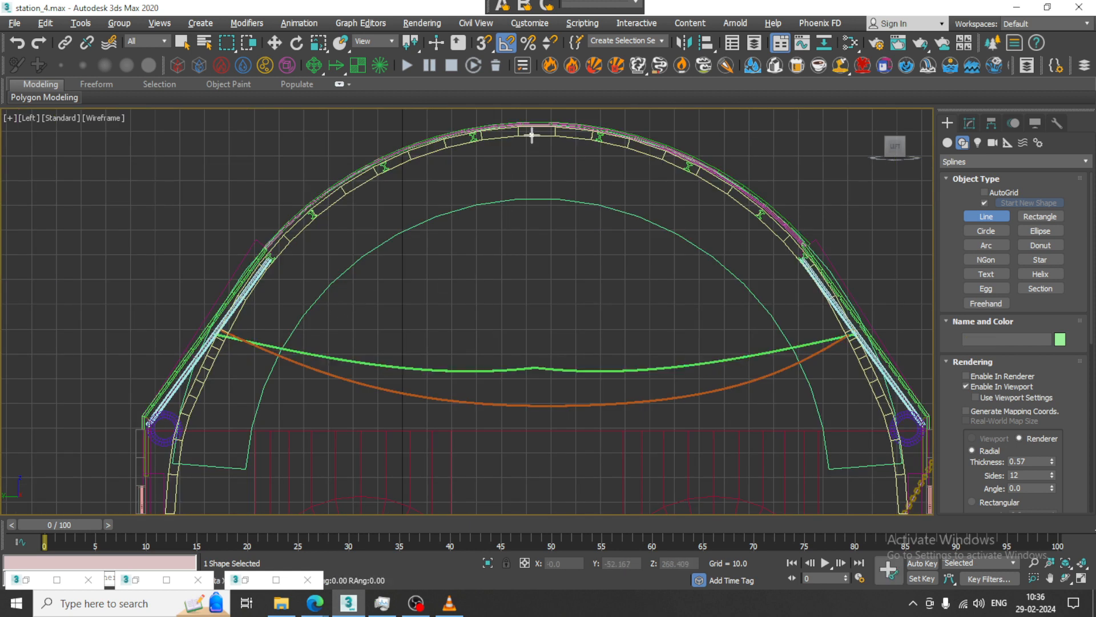
right_click(571, 367)
right_click(571, 368)
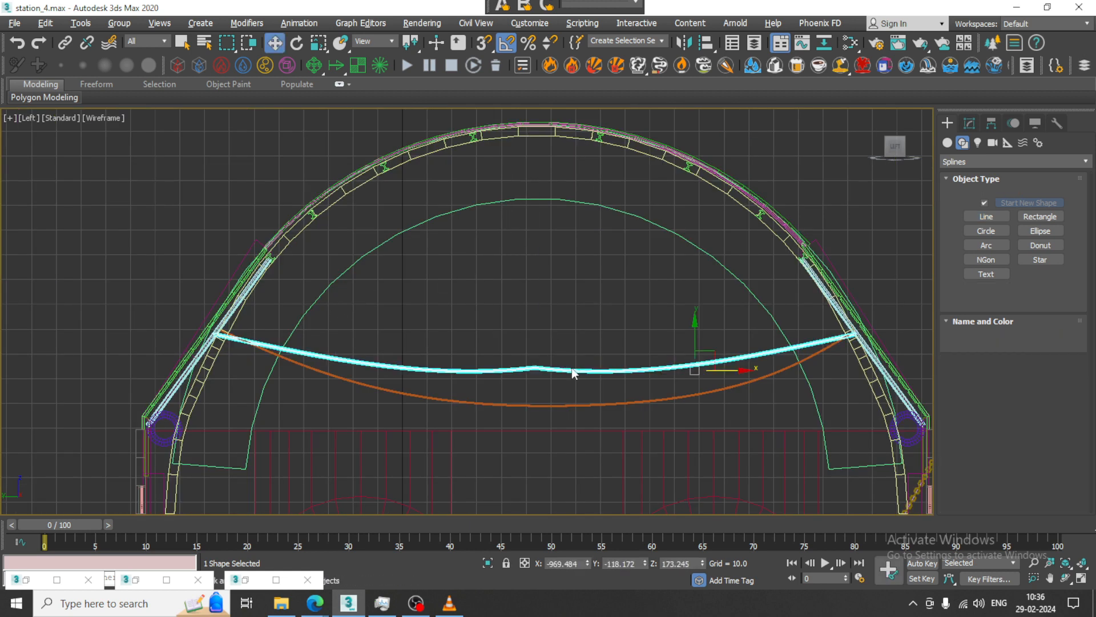
click(987, 216)
click(536, 137)
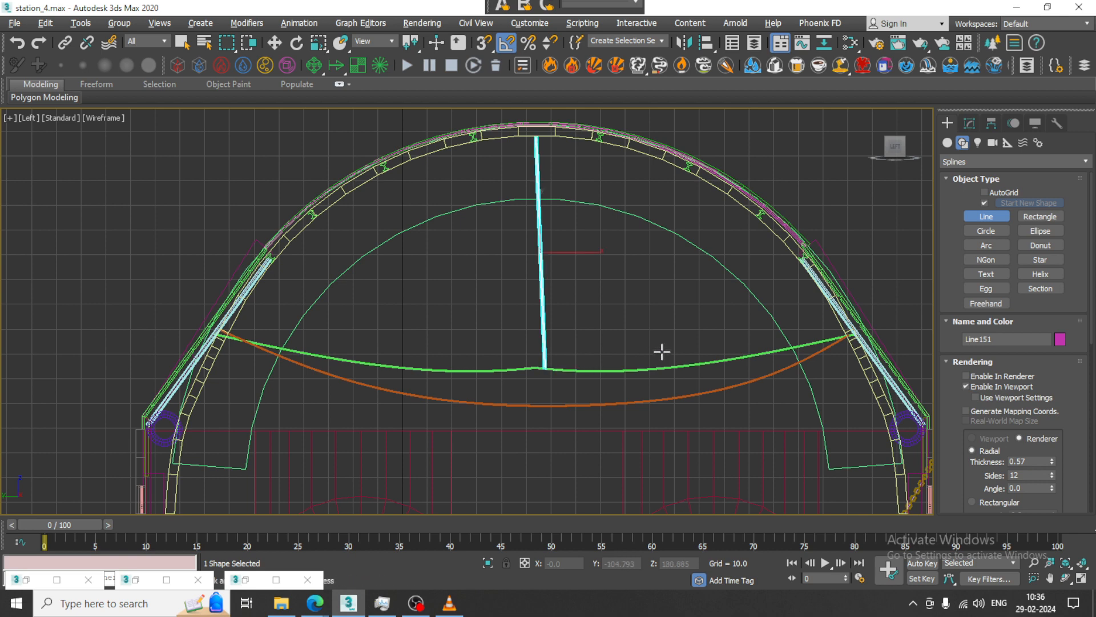
Align the hanger line's lower vertex with the cable's middle vertex at about -53.83 in Y
key(w)
scroll(586, 358, up, 3)
key(1)
drag(455, 349, 541, 418)
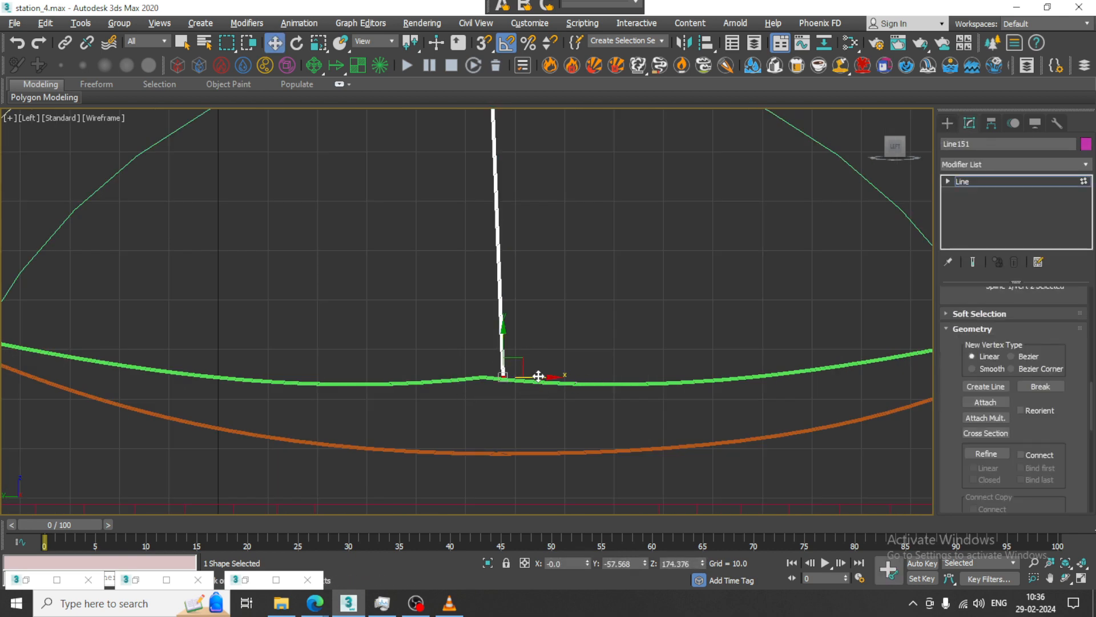
drag(538, 375, 520, 377)
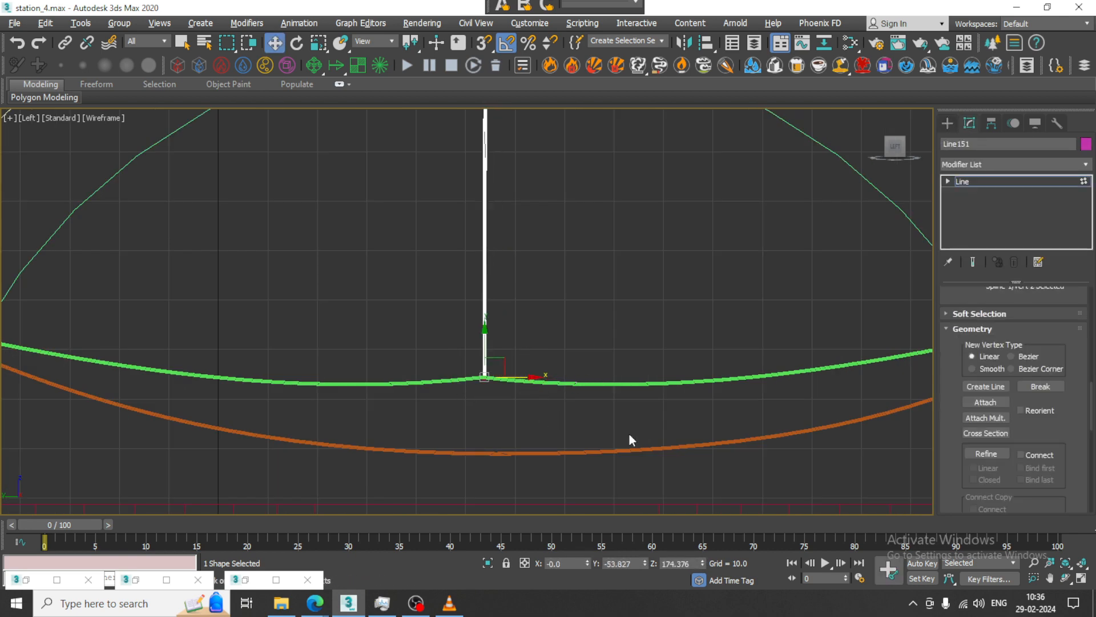
Move the whole hanger line along the hall in the perspective view to about -386.19 in X
key(alt+w)
middle_click(629, 433)
key(alt+w)
scroll(622, 399, up, 3)
alt+middle_drag(622, 399, 668, 343)
click(1021, 180)
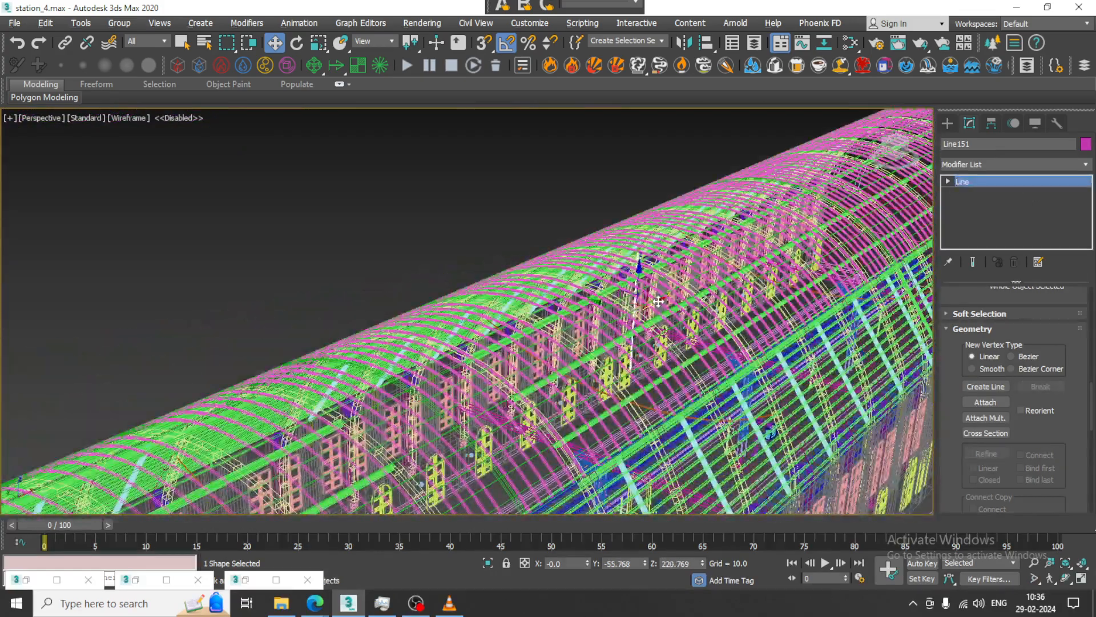
drag(656, 302, 225, 433)
middle_drag(276, 454, 578, 261)
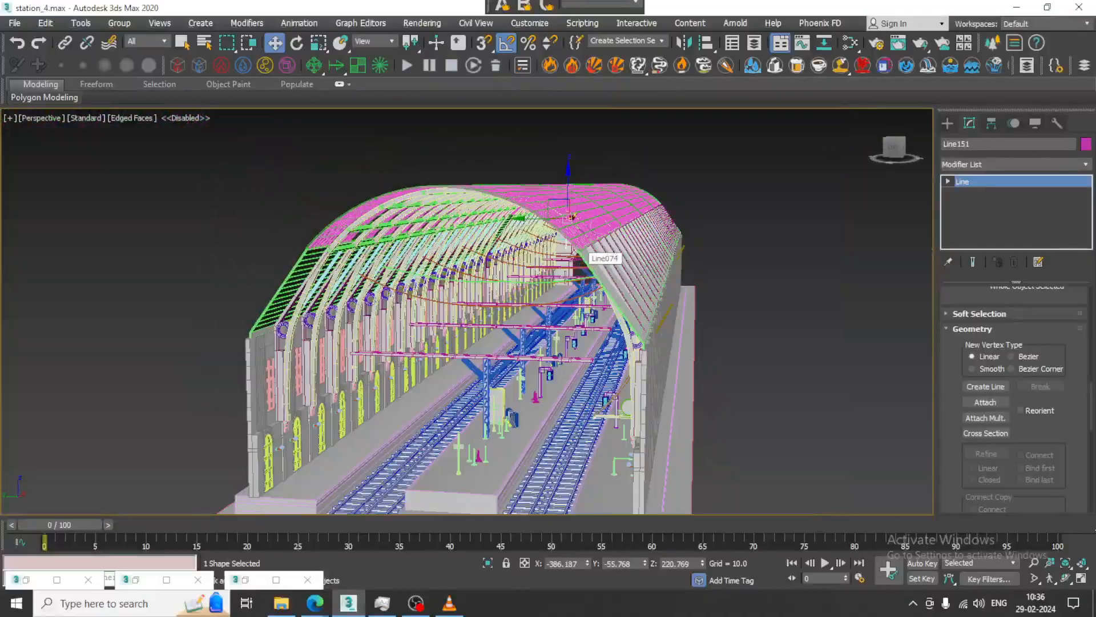
Select the green cable together with the hanger line and isolate both
scroll(559, 288, up, 4)
scroll(559, 287, up, 4)
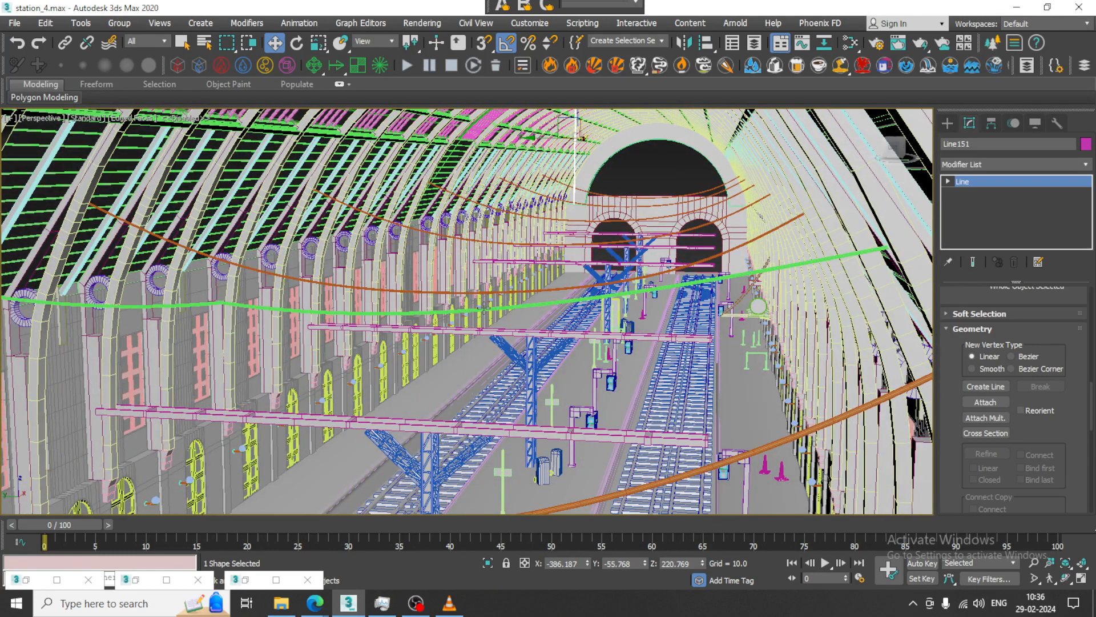
ctrl+click(485, 307)
key(alt+q)
alt+middle_drag(484, 308, 654, 243)
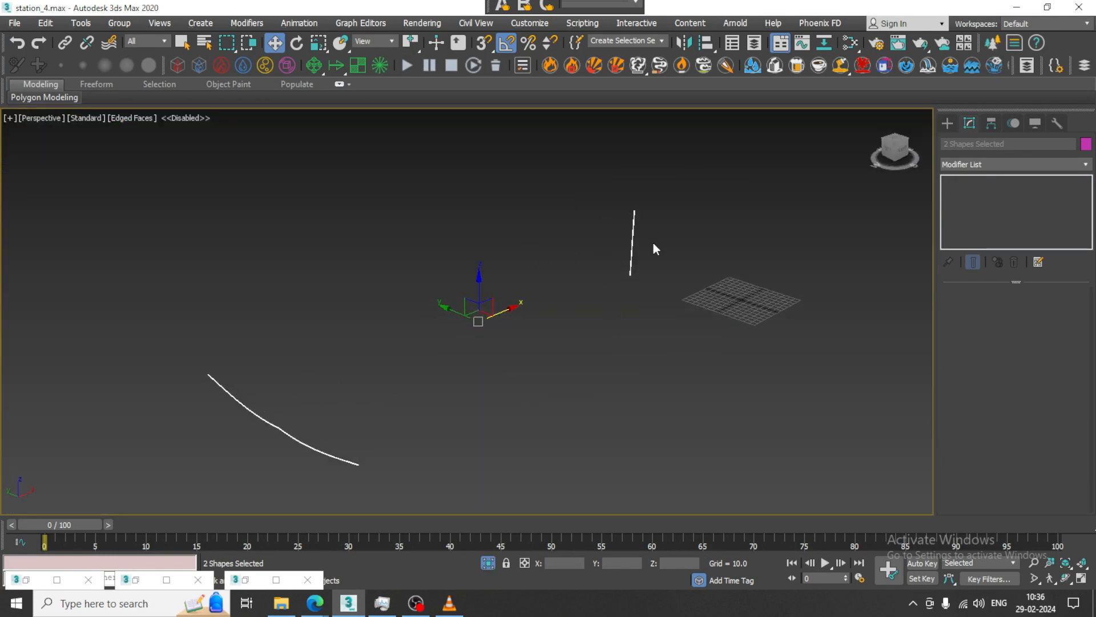
Move the hanger line alone along the hall onto the cable's middle at about -969.54 in X
click(652, 242)
drag(597, 200, 293, 333)
key(z)
alt+middle_drag(321, 351, 460, 249)
scroll(480, 343, up, 4)
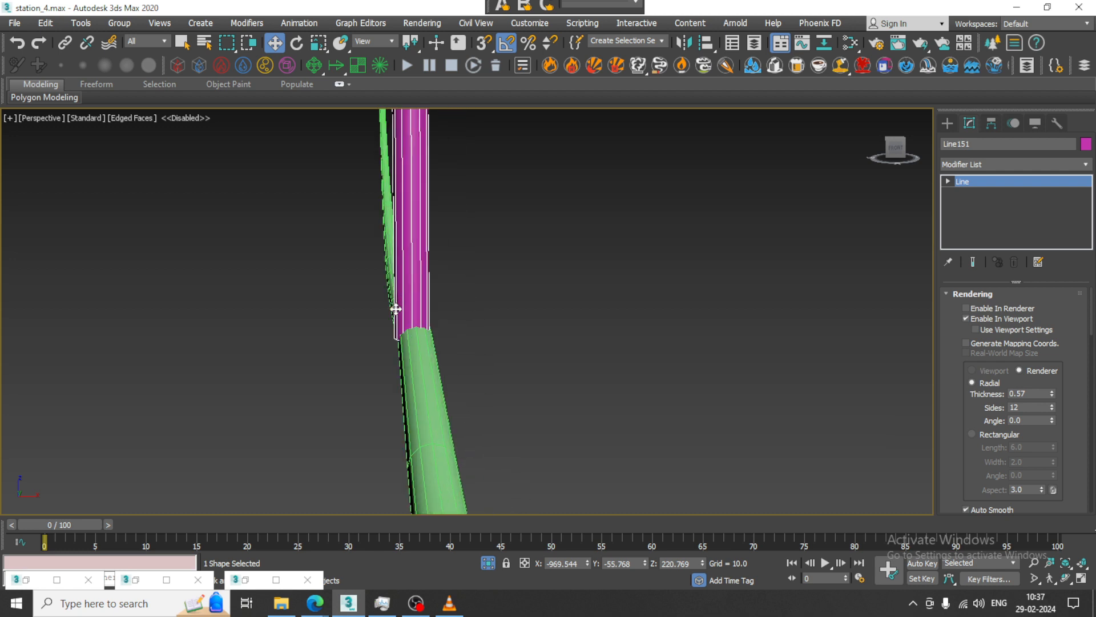
Raise the hanger's lower vertex to about 174.84 in Z at the cable and set the line's thickness to 0.4
key(1)
drag(403, 304, 412, 273)
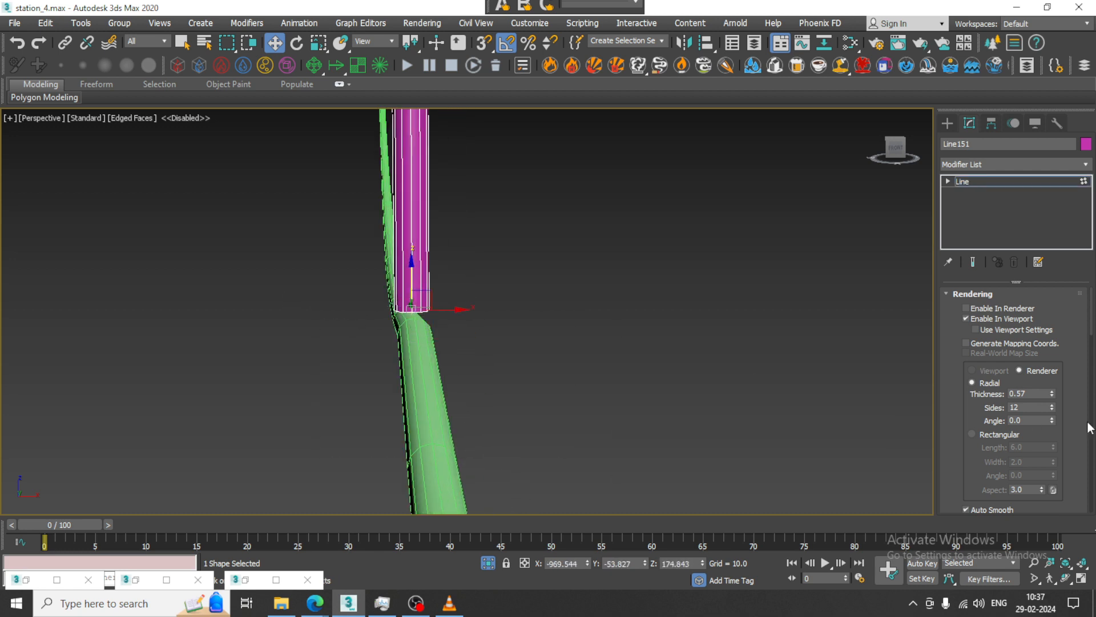
drag(1051, 394, 1063, 405)
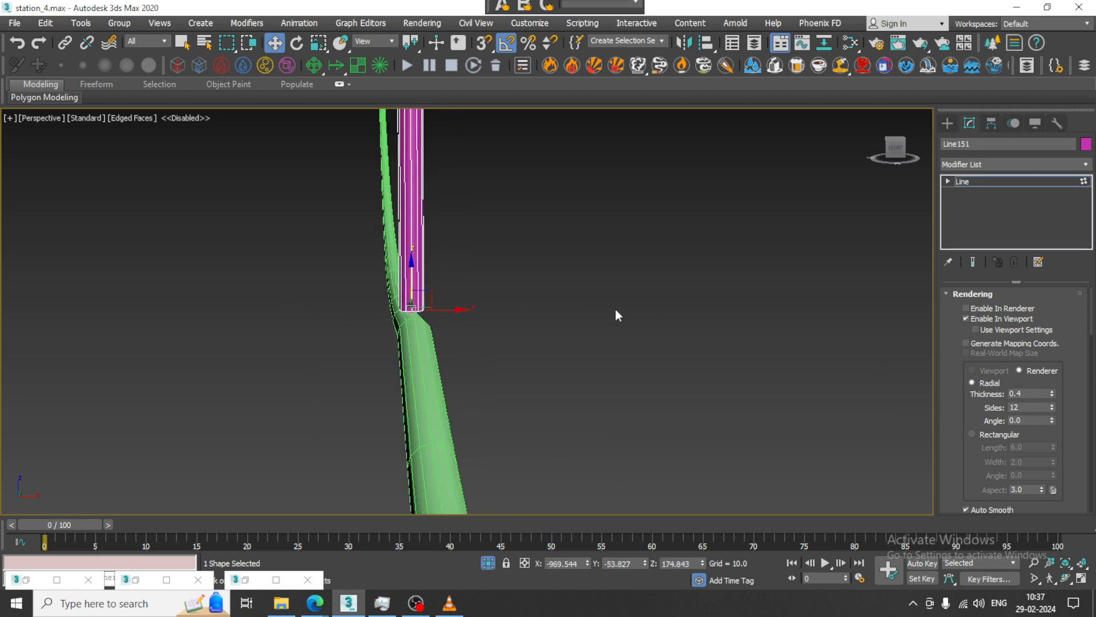
Convert the hanger to an Editable Poly and select its bottom cap polygon
right_click(407, 235)
click(622, 398)
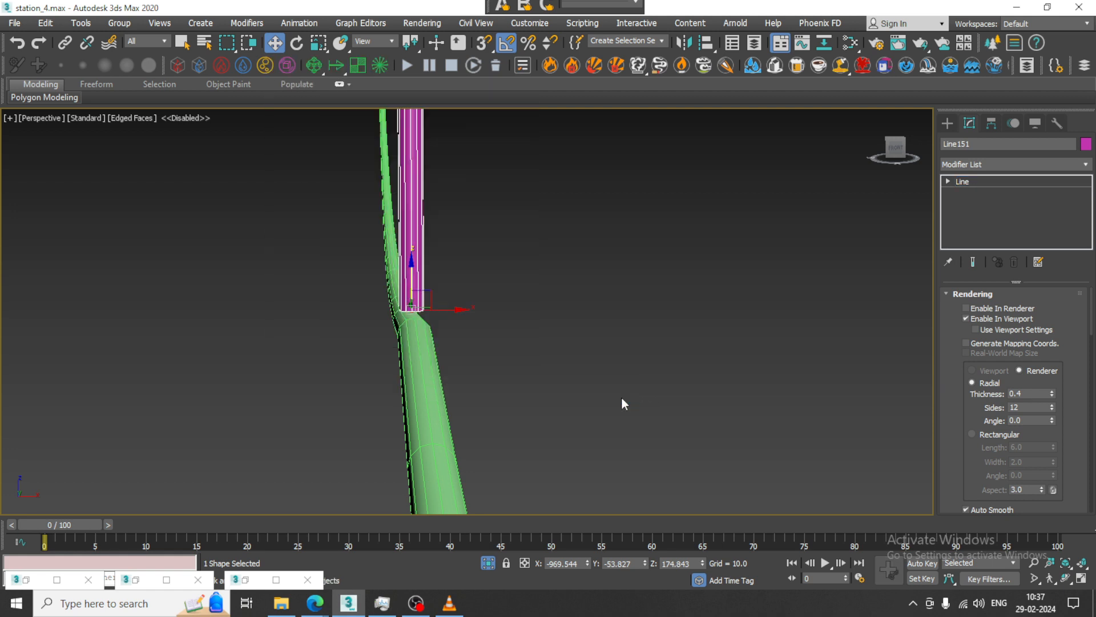
alt+middle_drag(621, 396, 534, 320)
click(1020, 311)
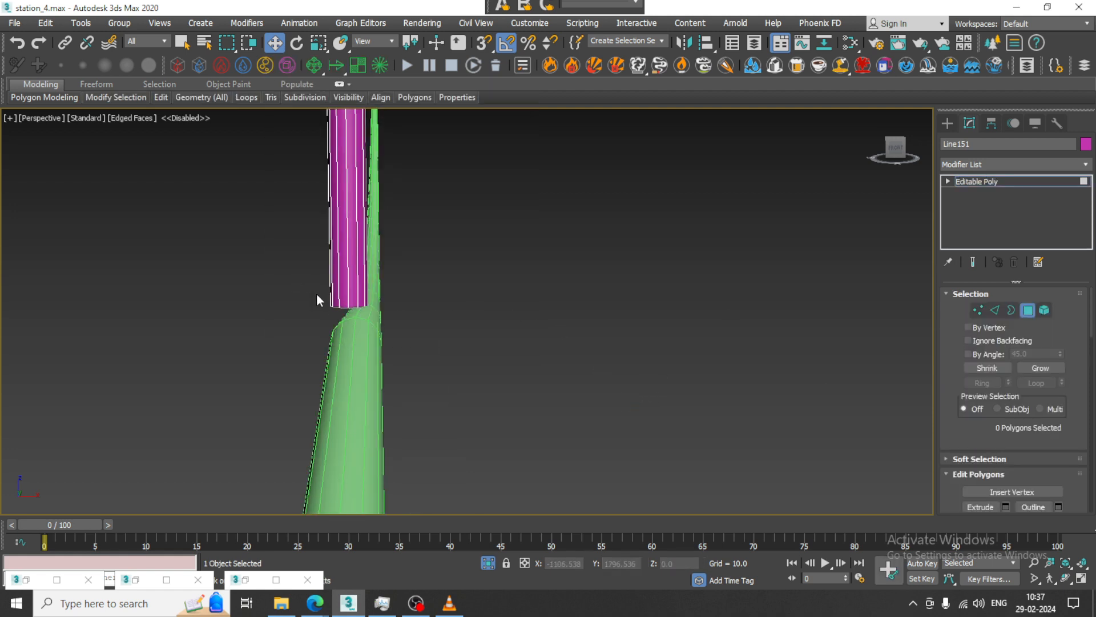
drag(316, 293, 423, 244)
key(ctrl+i)
Extrude the hanger's bottom cap by 10 and move it back up to leave a short end section around the cable
drag(980, 484, 994, 443)
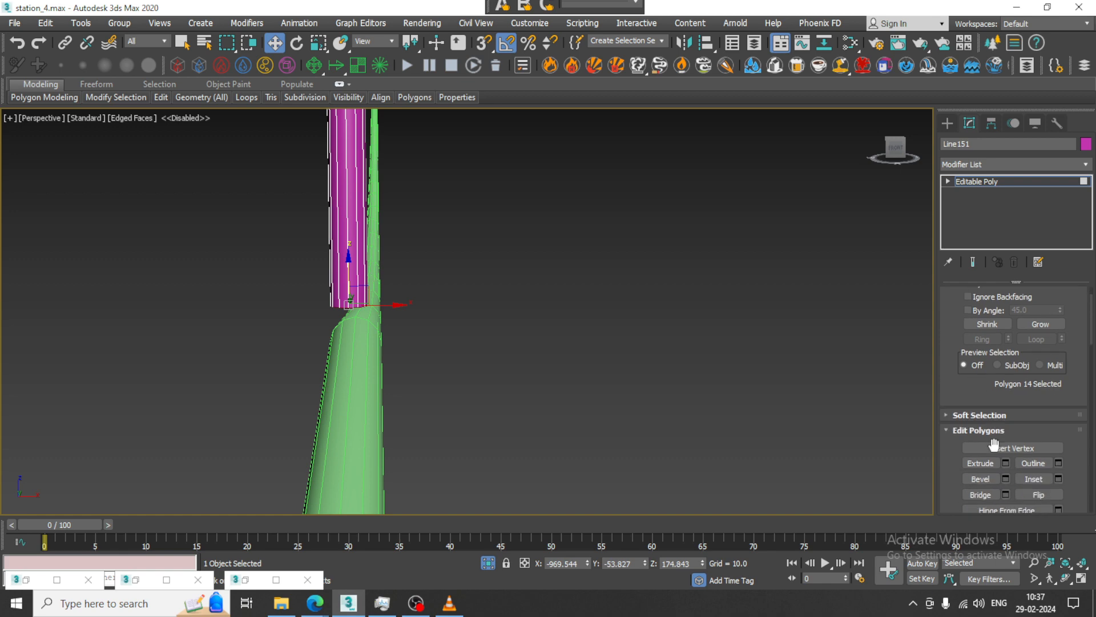
click(1006, 463)
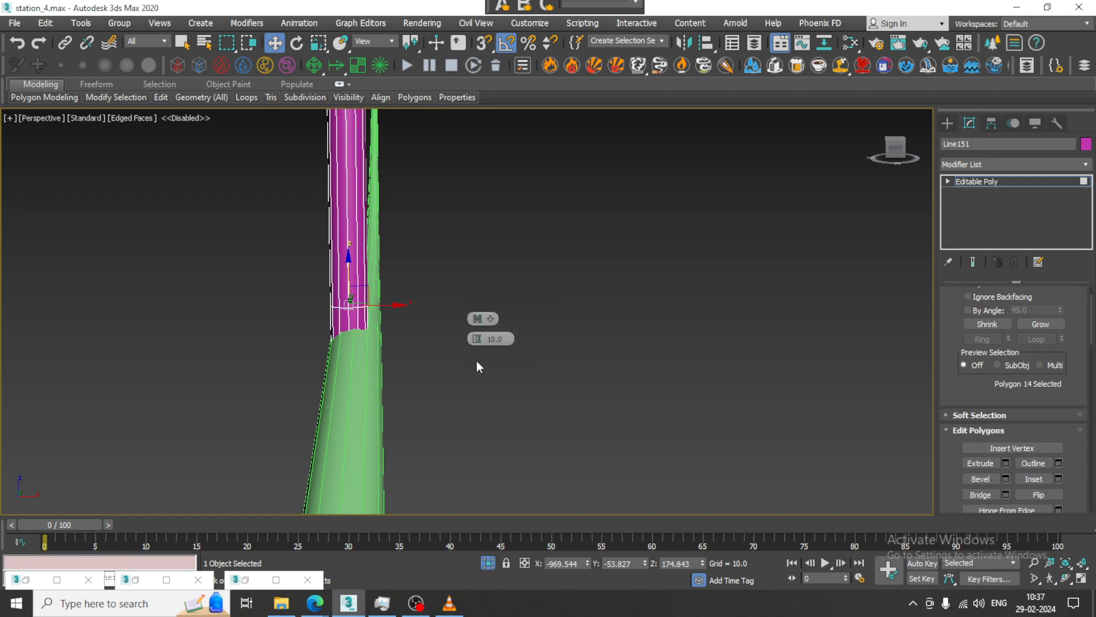
click(474, 358)
scroll(457, 297, down, 8)
middle_drag(463, 357, 441, 330)
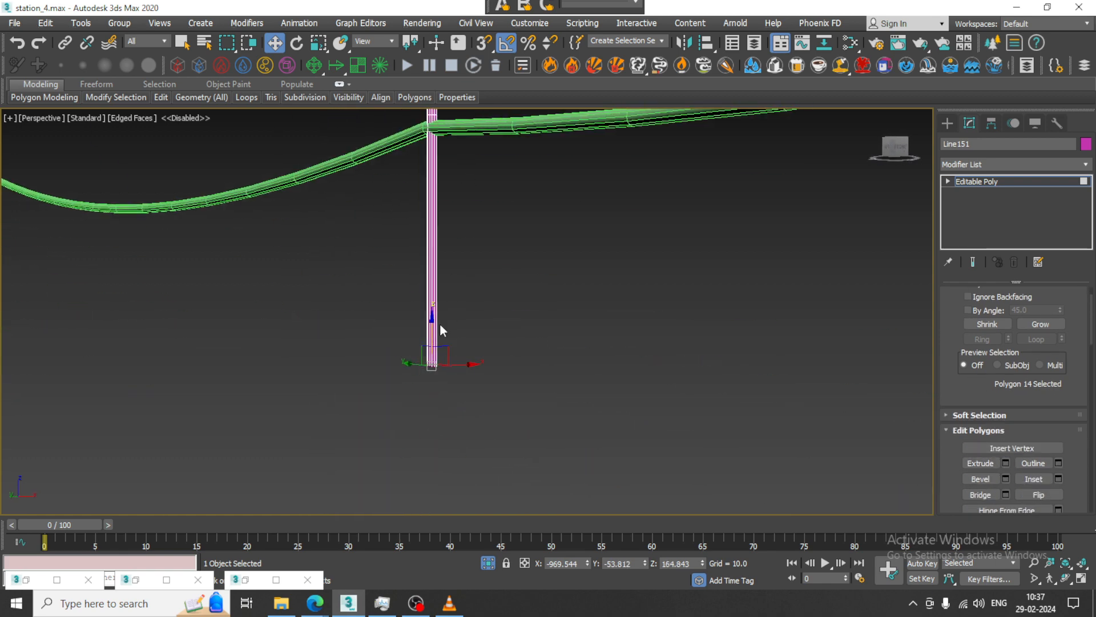
drag(436, 276, 443, 96)
Select the 12 side polygons of the hanger's short end section and extrude them outward by Local Normal to form a collar
alt+middle_drag(446, 114, 481, 321)
scroll(436, 291, up, 3)
scroll(436, 291, up, 3)
alt+middle_drag(437, 291, 433, 255)
drag(343, 228, 480, 257)
alt+middle_drag(487, 256, 497, 271)
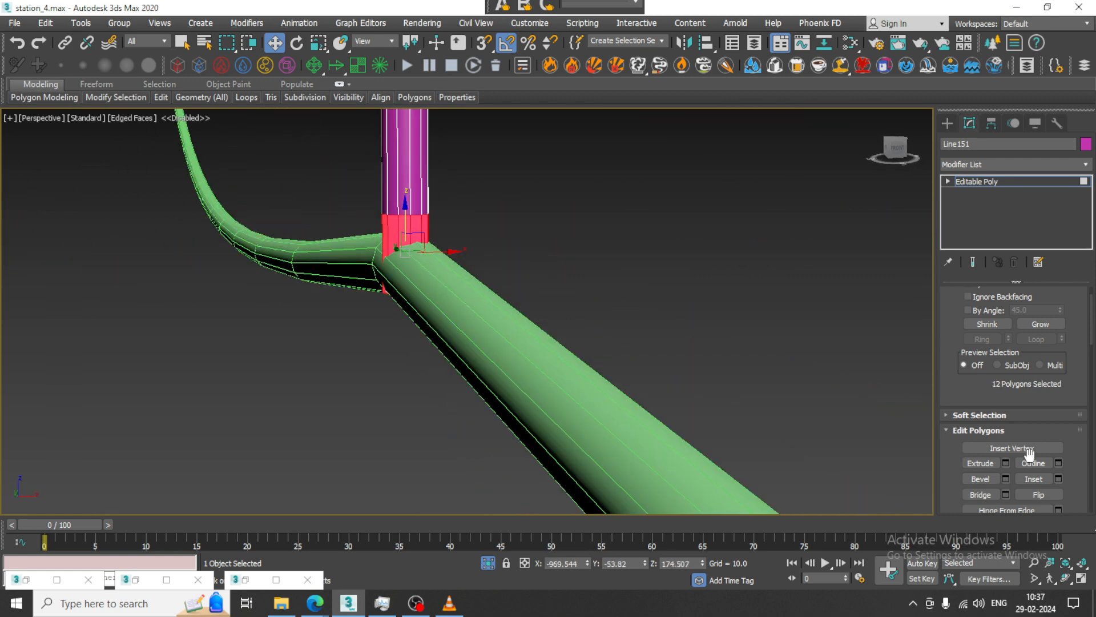
click(1006, 463)
click(477, 318)
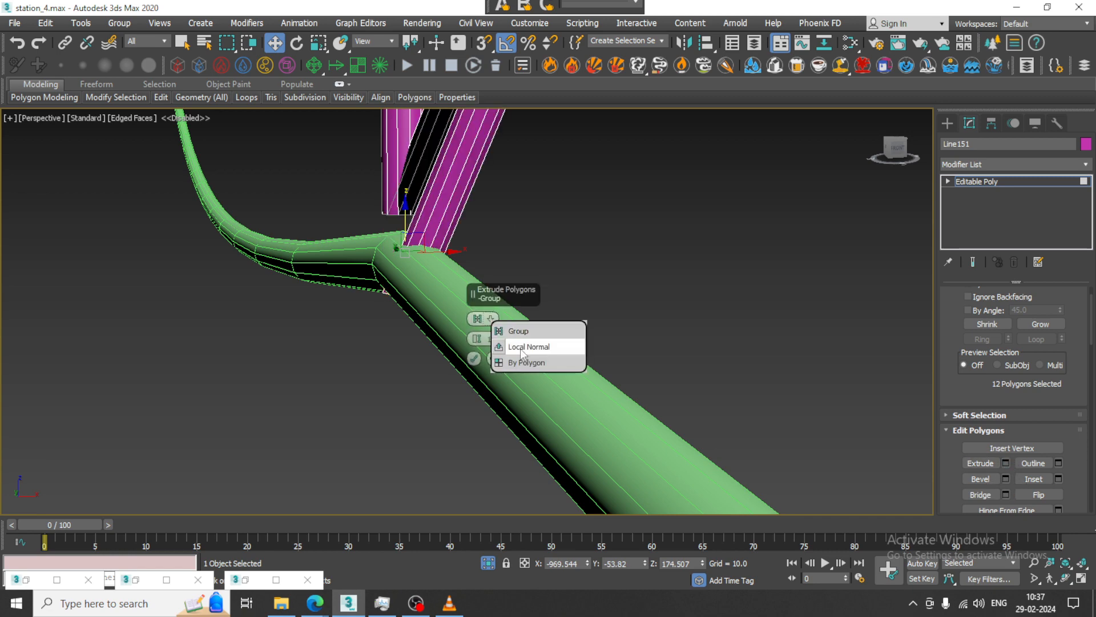
click(484, 352)
drag(490, 339, 502, 395)
click(474, 378)
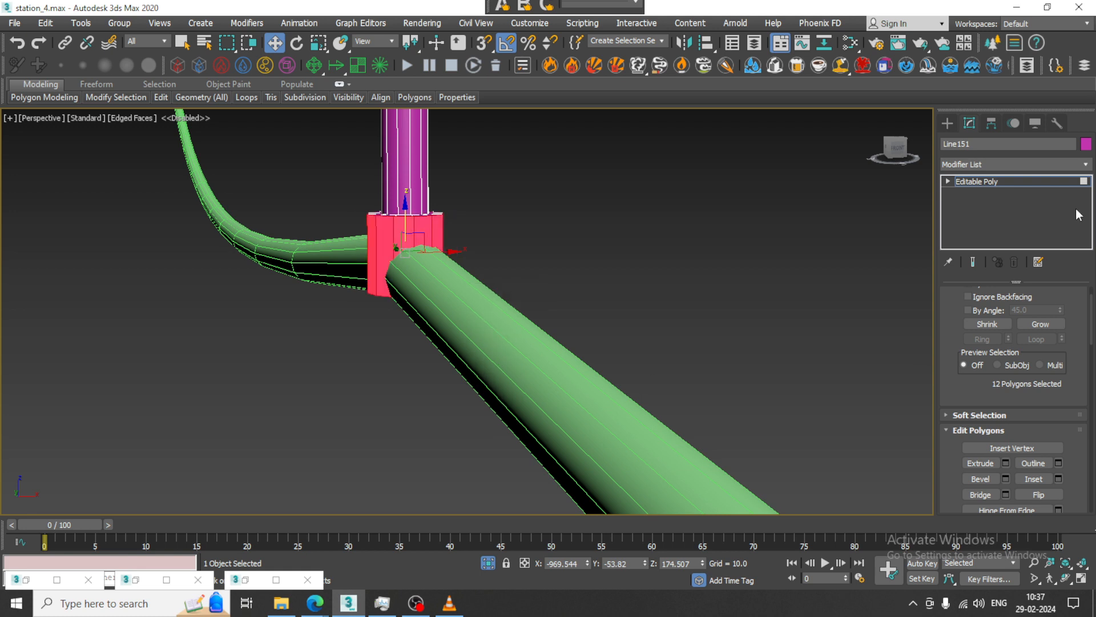
Leave polygon editing on the hanger and end isolation to show the whole station
click(1006, 180)
scroll(576, 276, down, 5)
scroll(629, 279, down, 4)
right_click(710, 193)
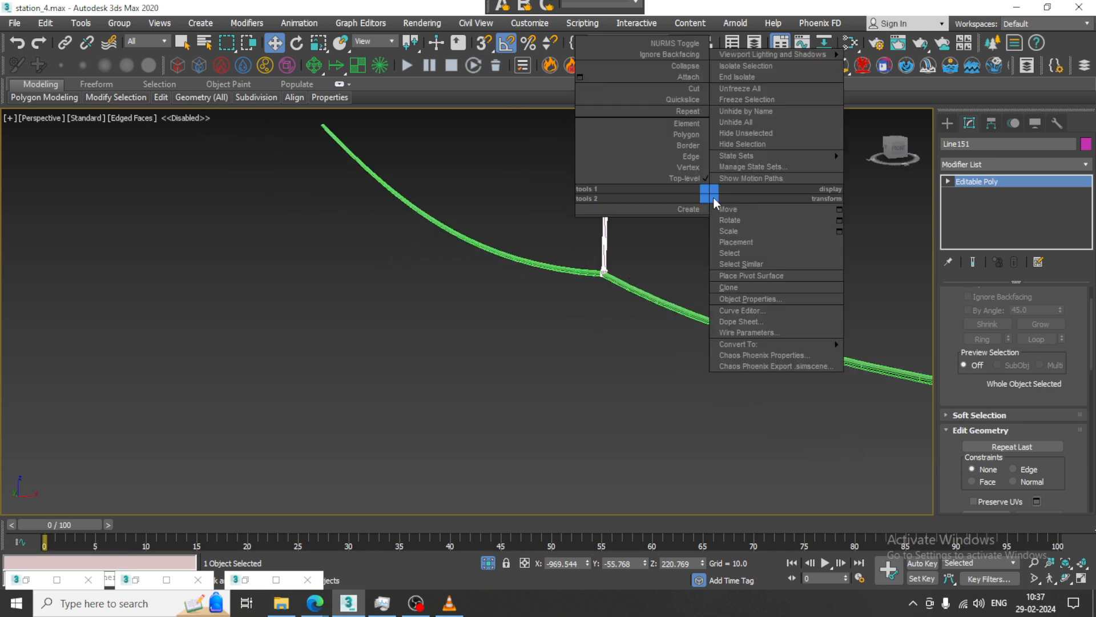
click(763, 77)
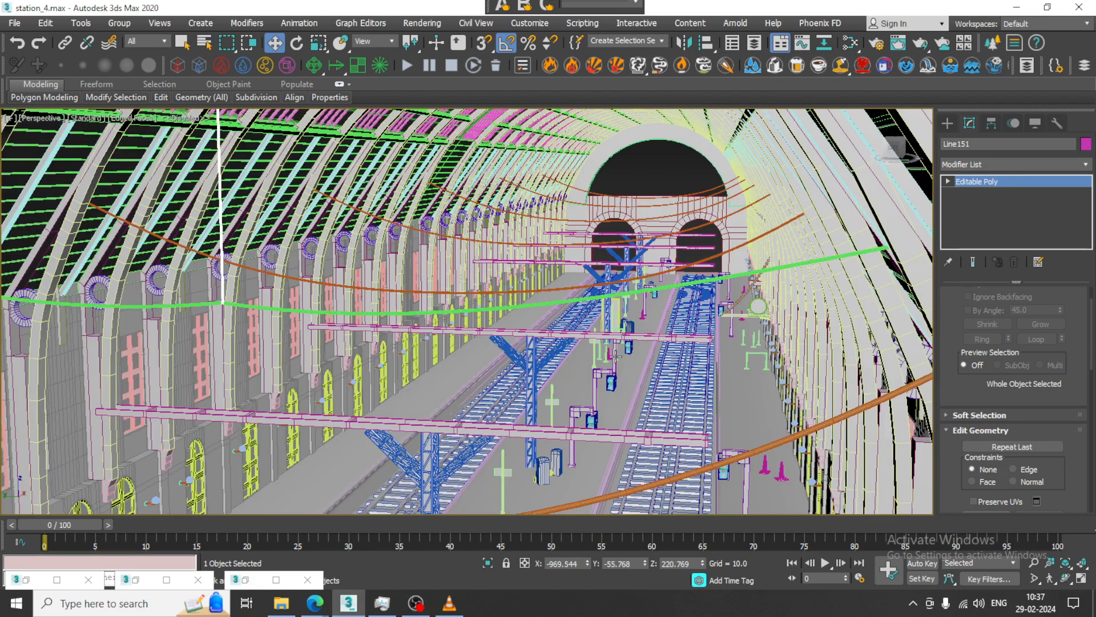
Select the hanger together with the green sagging cable and place single copies of the pair farther along the roof
ctrl+click(239, 306)
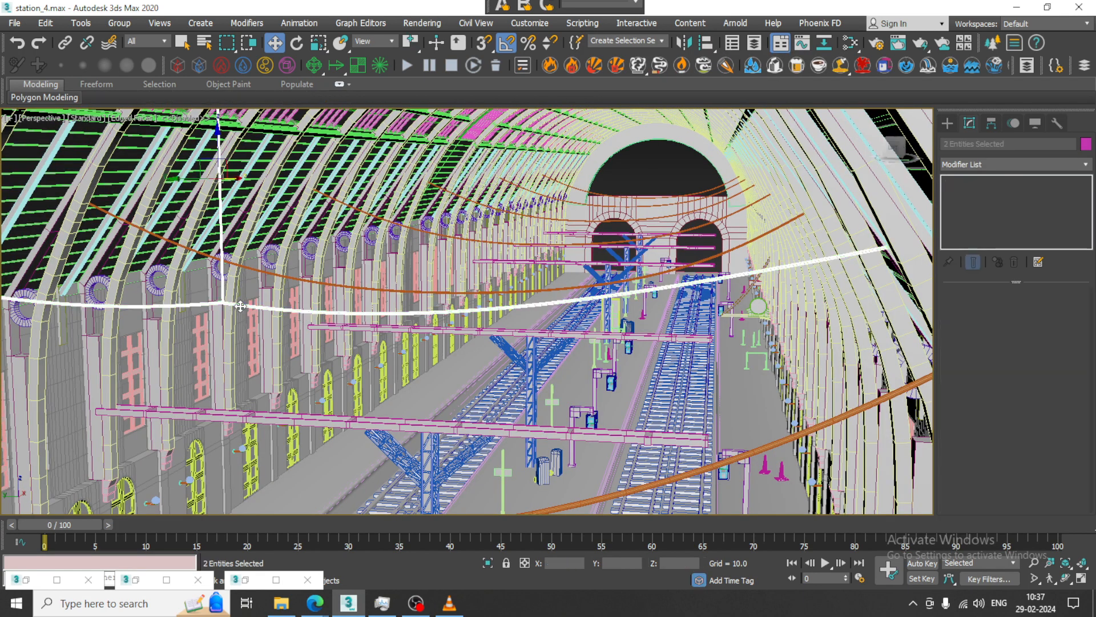
alt+middle_drag(246, 303, 314, 288)
drag(315, 288, 525, 266)
click(547, 359)
click(561, 363)
alt+middle_drag(566, 333, 550, 317)
shift+drag(534, 261, 710, 278)
click(557, 357)
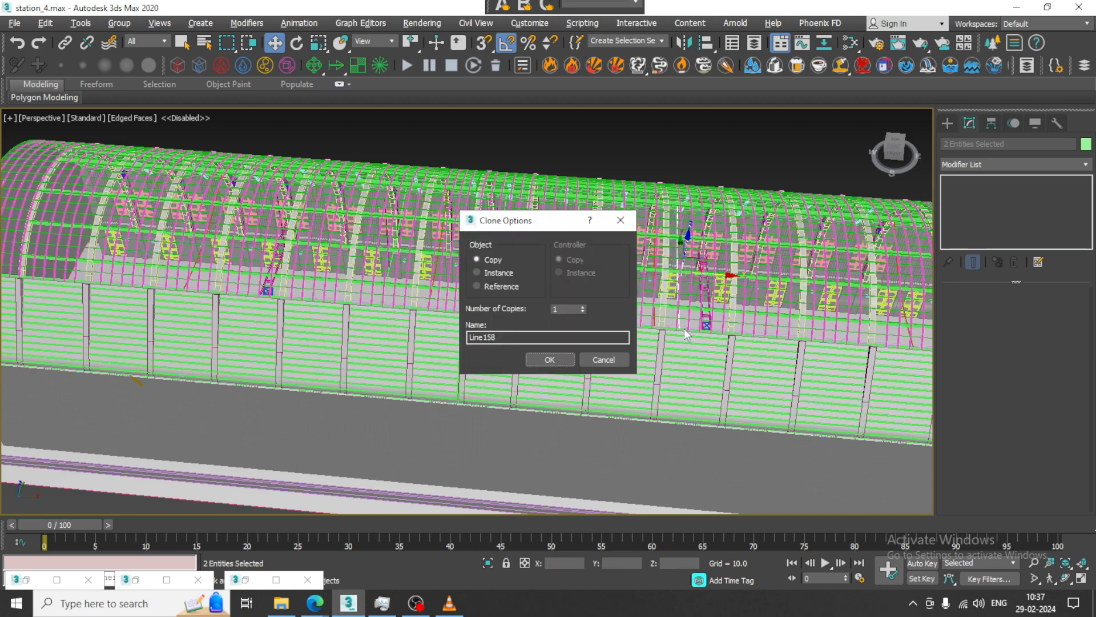
click(550, 359)
Align the newest cable and hanger pair with a roof arch and make 3 evenly spaced copies along the hall
scroll(625, 280, up, 6)
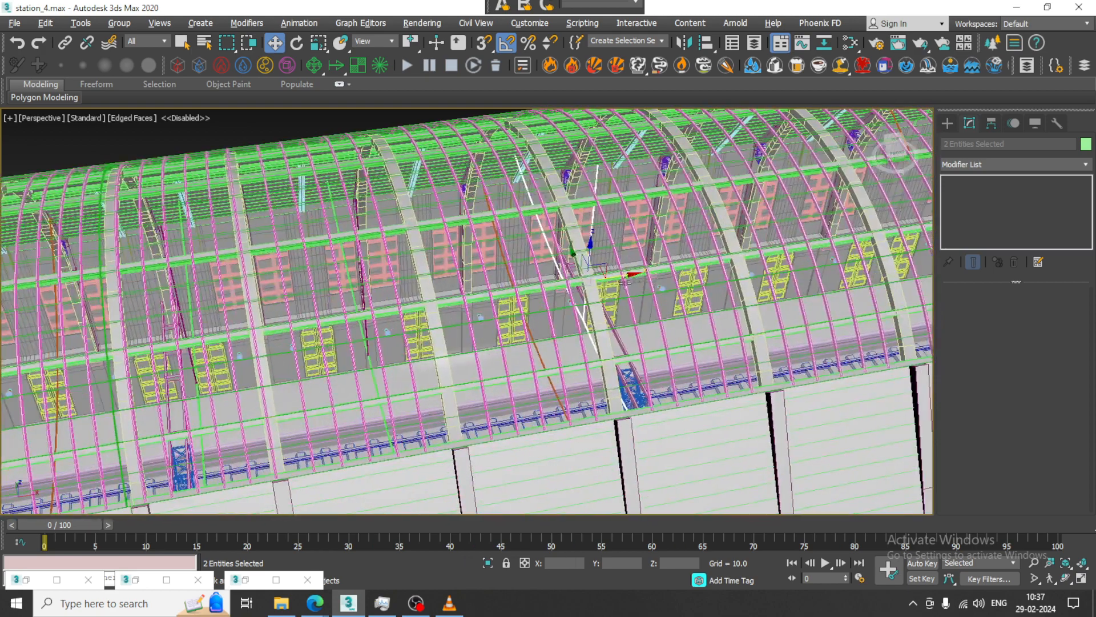
drag(623, 276, 697, 267)
middle_drag(630, 298, 419, 298)
drag(463, 268, 581, 267)
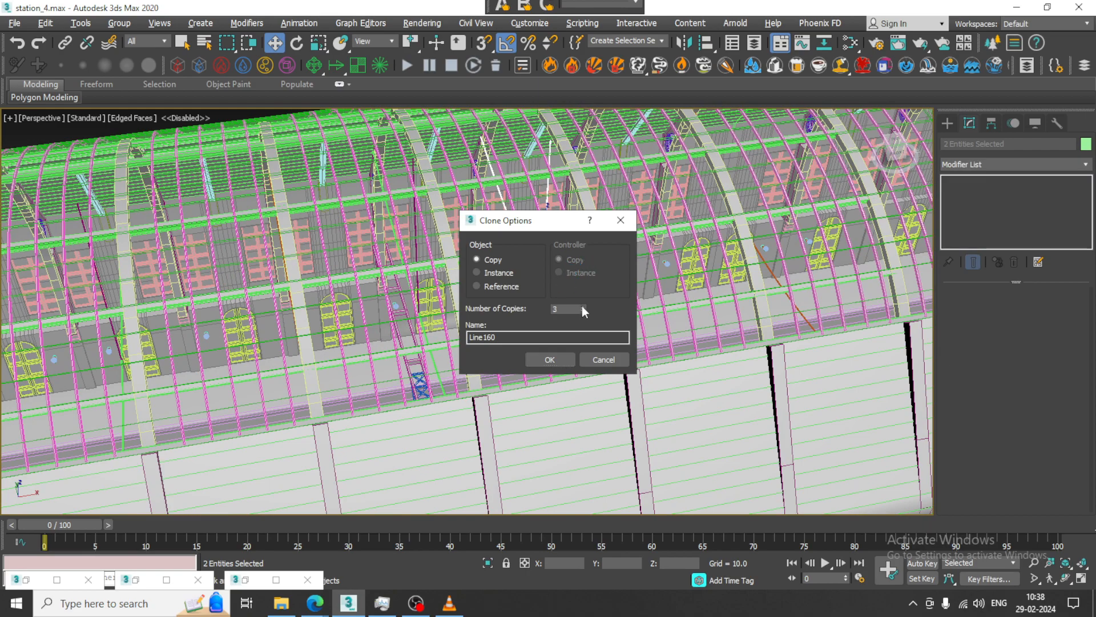
click(550, 359)
Continue the row with 2 more copies of the cable and hanger pair, and clone it again toward the far end
mouse_move(539, 303)
middle_down()
mouse_move(535, 289)
mouse_move(518, 309)
mouse_move(394, 327)
middle_up()
scroll(531, 316, down, 4)
middle_drag(535, 318, 418, 329)
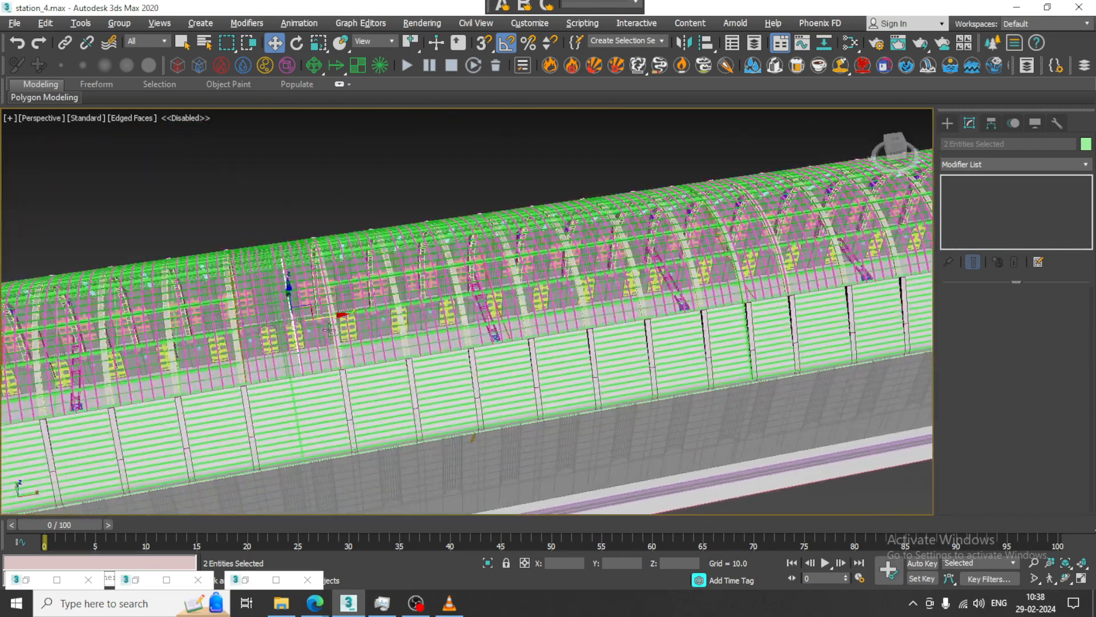
shift+drag(322, 316, 440, 322)
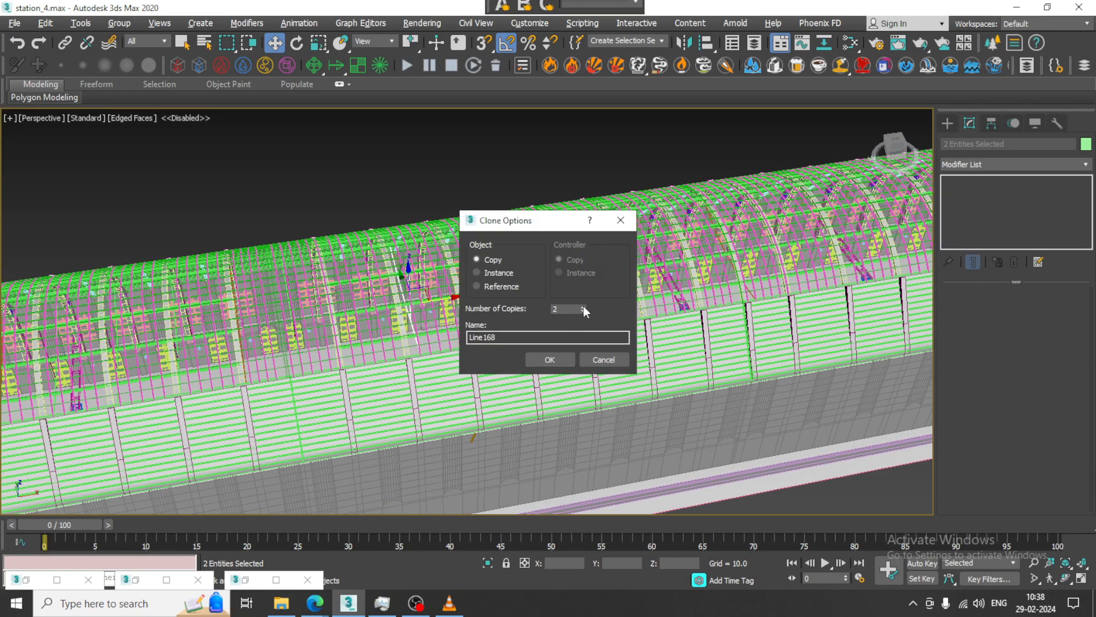
click(556, 360)
middle_drag(769, 311, 599, 310)
mouse_move(772, 230)
mouse_down()
mouse_move(854, 228)
mouse_move(833, 231)
mouse_up()
click(550, 359)
Examine the distribution of cables and hangers from outside the roof and from inside the hall, briefly checking it in wireframe
key(alt+w)
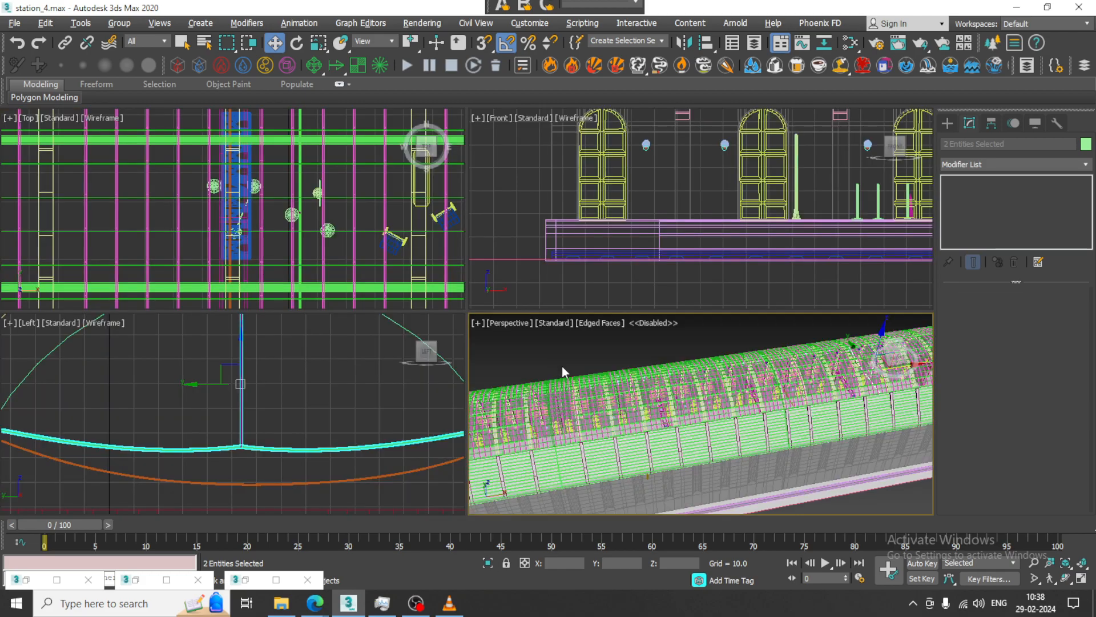
right_click(379, 398)
right_click(659, 377)
key(alt+w)
scroll(659, 368, down, 4)
alt+middle_drag(659, 367, 716, 358)
middle_drag(715, 358, 751, 358)
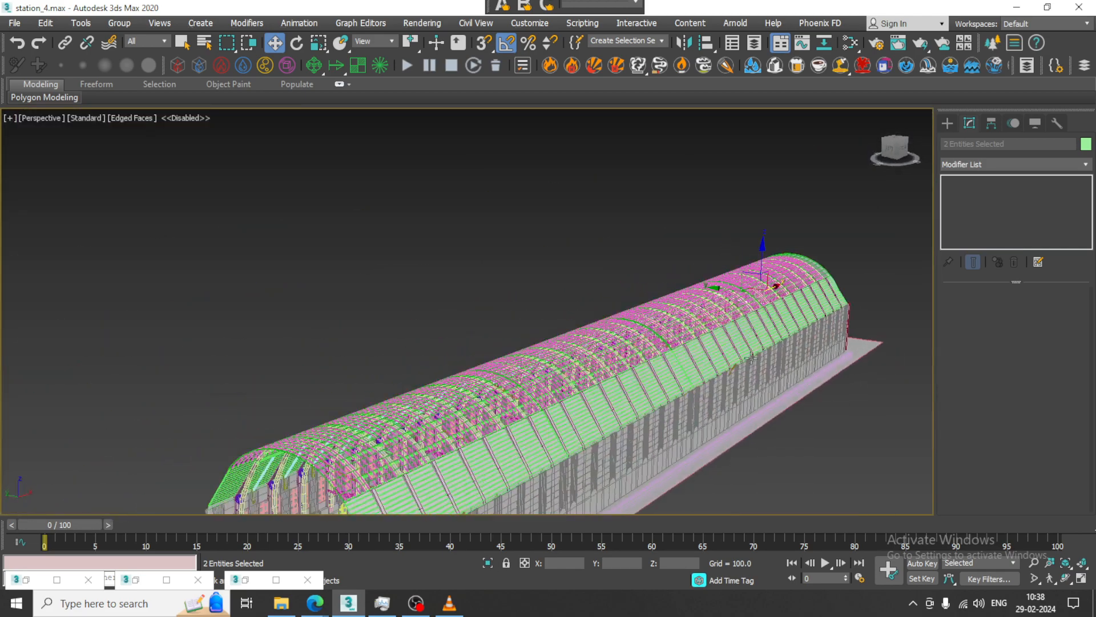
middle_drag(368, 488, 457, 431)
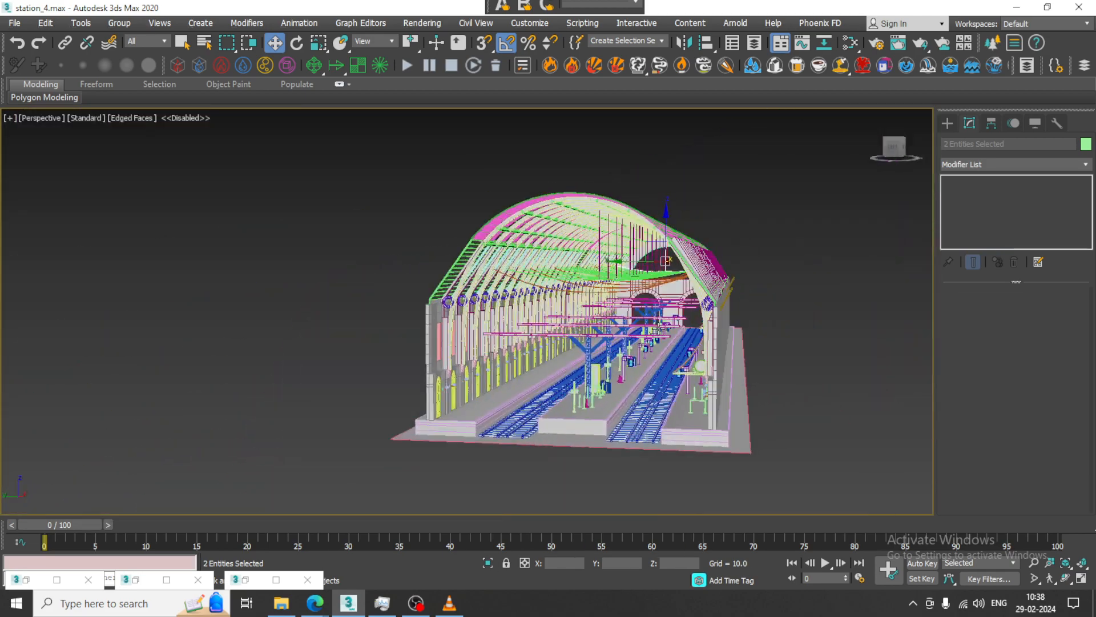
scroll(659, 329, up, 4)
key(F3)
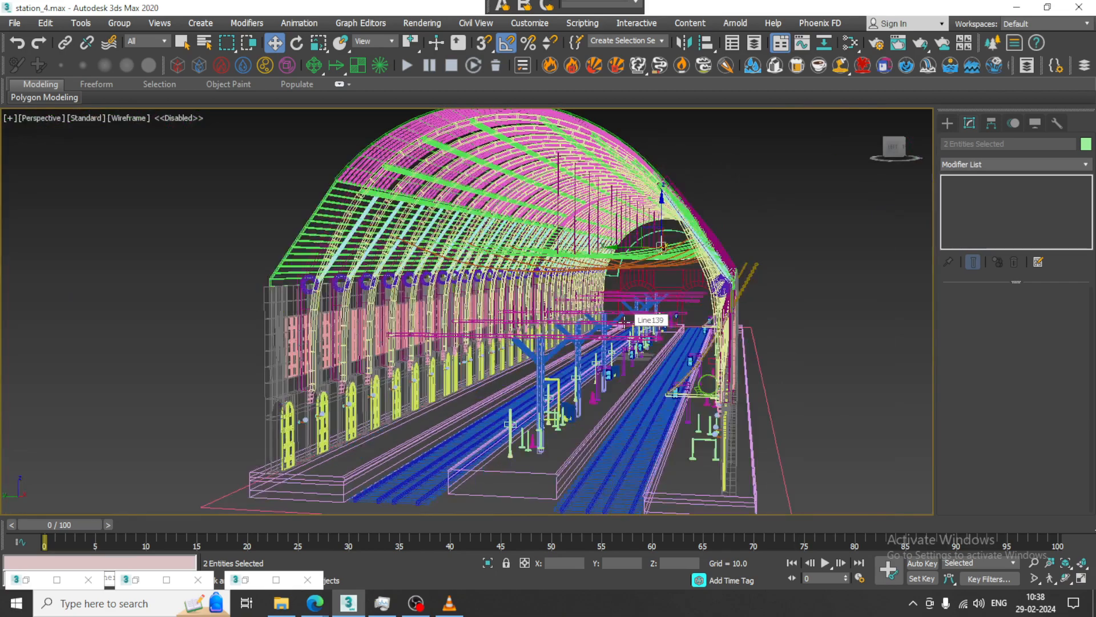
key(F3)
scroll(624, 322, down, 3)
alt+middle_drag(624, 322, 639, 319)
scroll(642, 313, up, 5)
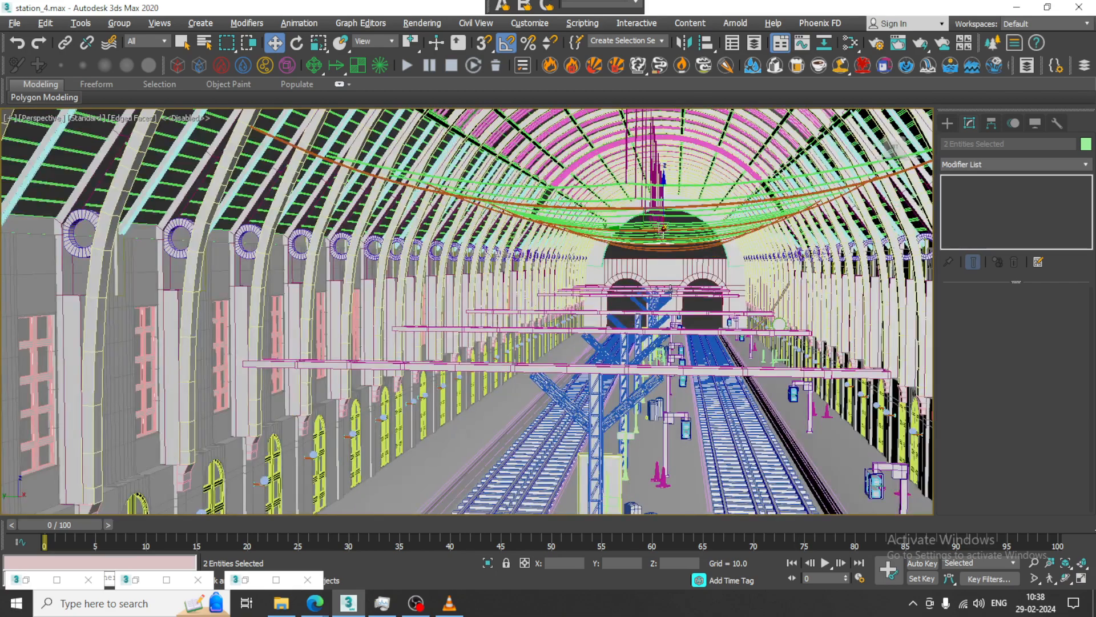
scroll(671, 290, down, 2)
mouse_move(692, 279)
alt+middle_down()
mouse_move(667, 288)
mouse_move(688, 294)
alt+middle_up()
scroll(678, 292, up, 2)
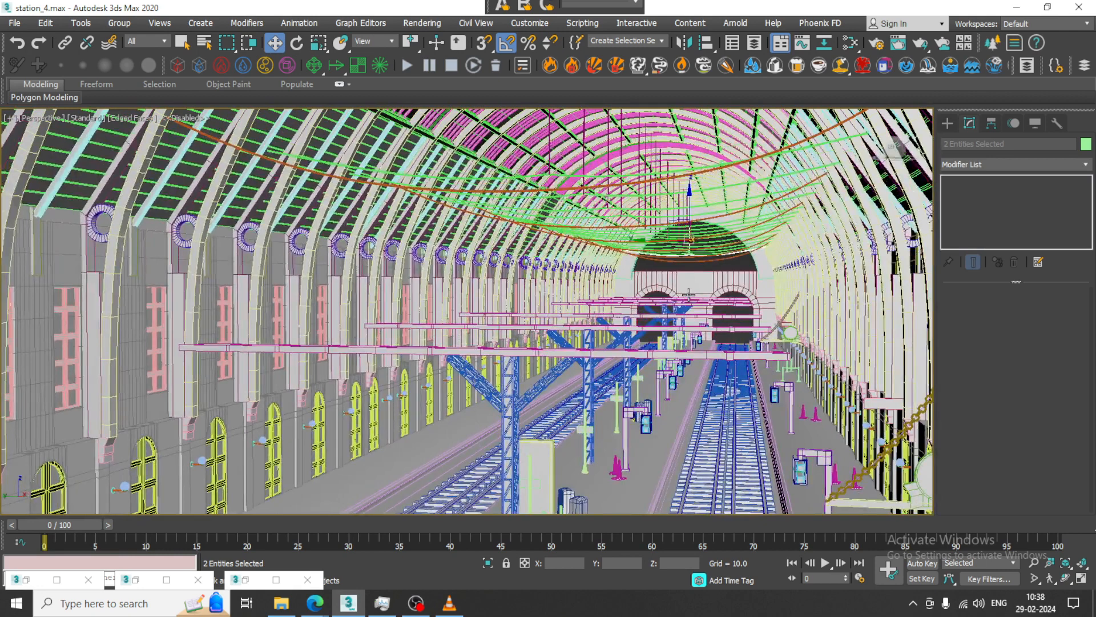
Compare the station hall with the station1.jpg and station.jpg reference images
click(135, 580)
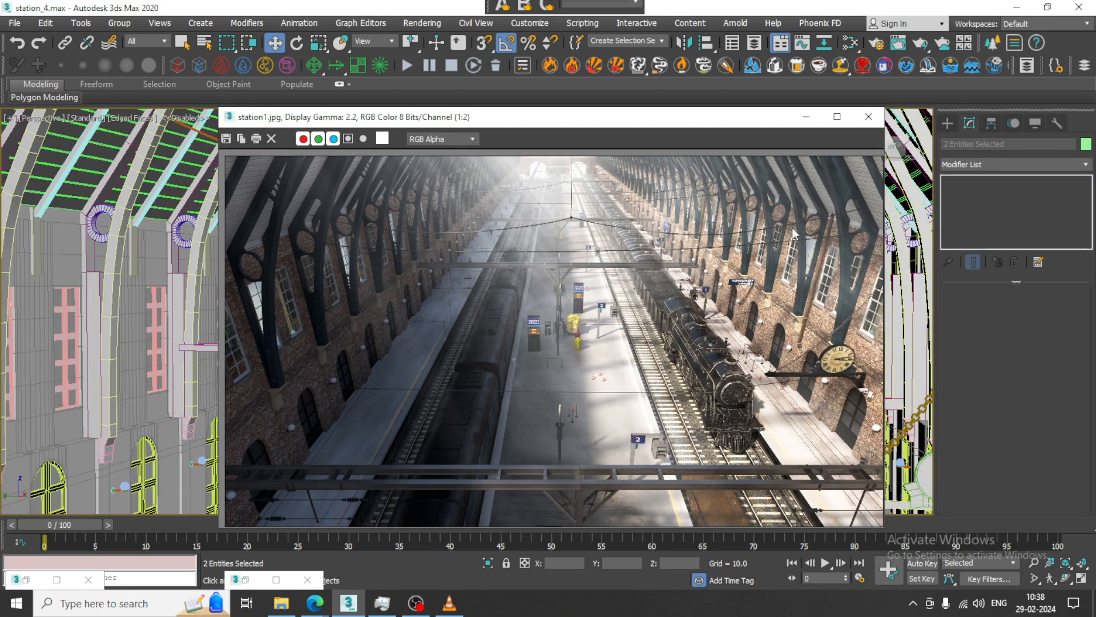
click(806, 113)
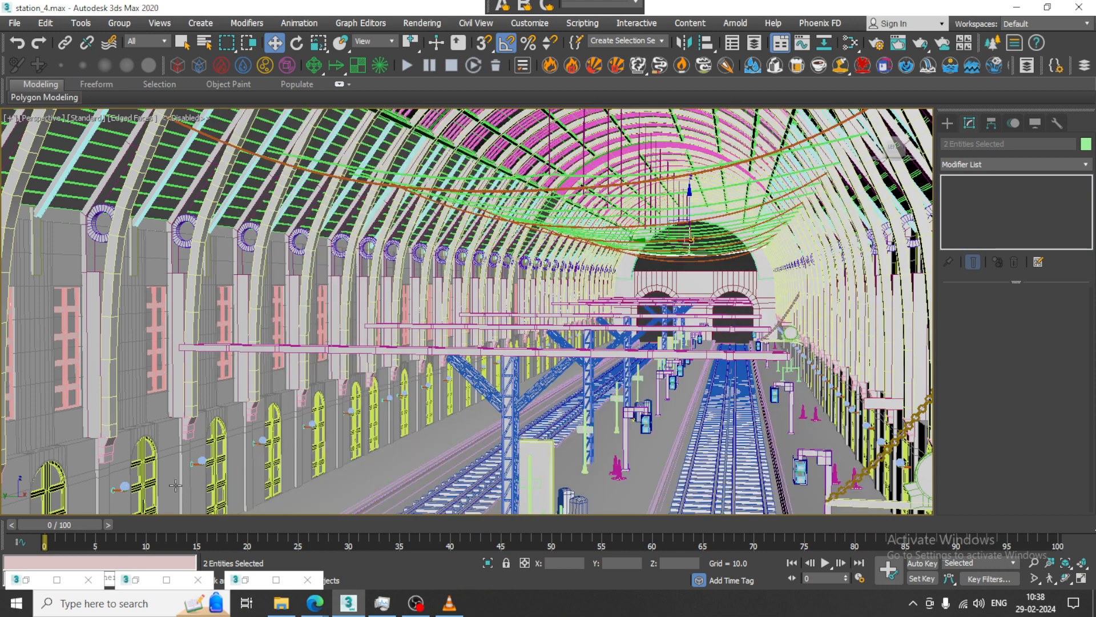
click(35, 574)
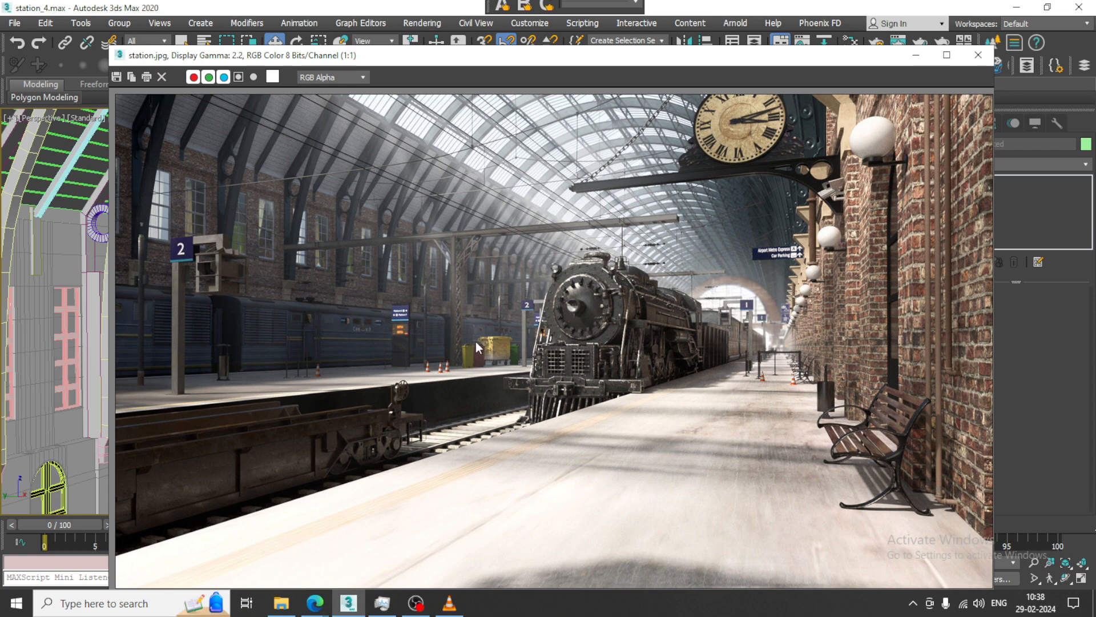
click(916, 55)
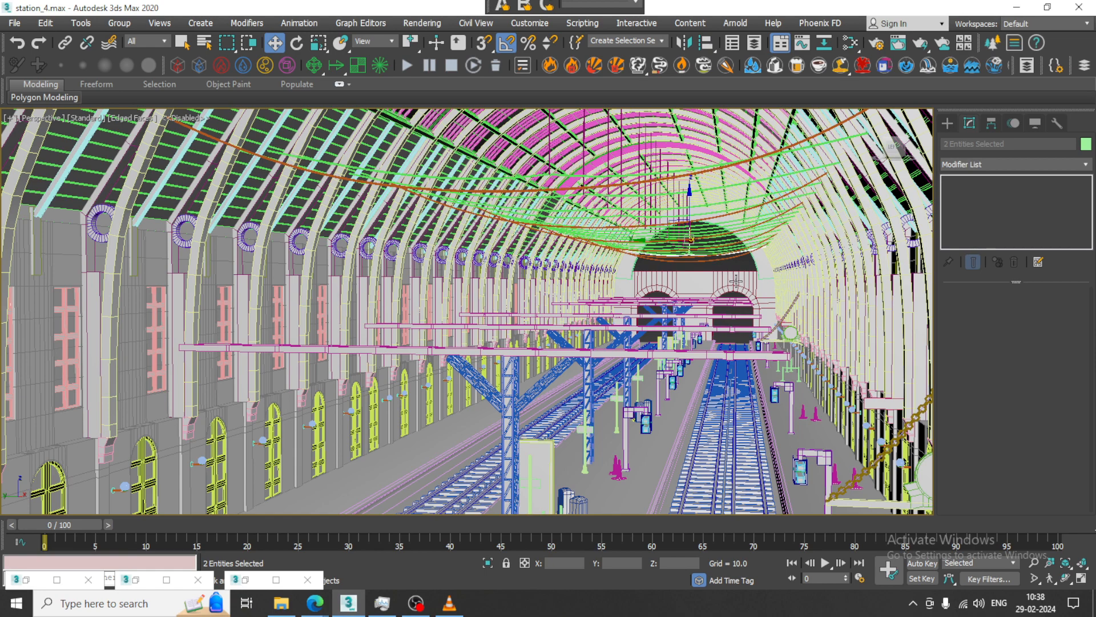
scroll(739, 275, up, 2)
scroll(738, 274, down, 2)
scroll(606, 325, up, 1)
mouse_move(607, 325)
alt+middle_down()
mouse_move(605, 271)
mouse_move(605, 330)
alt+middle_up()
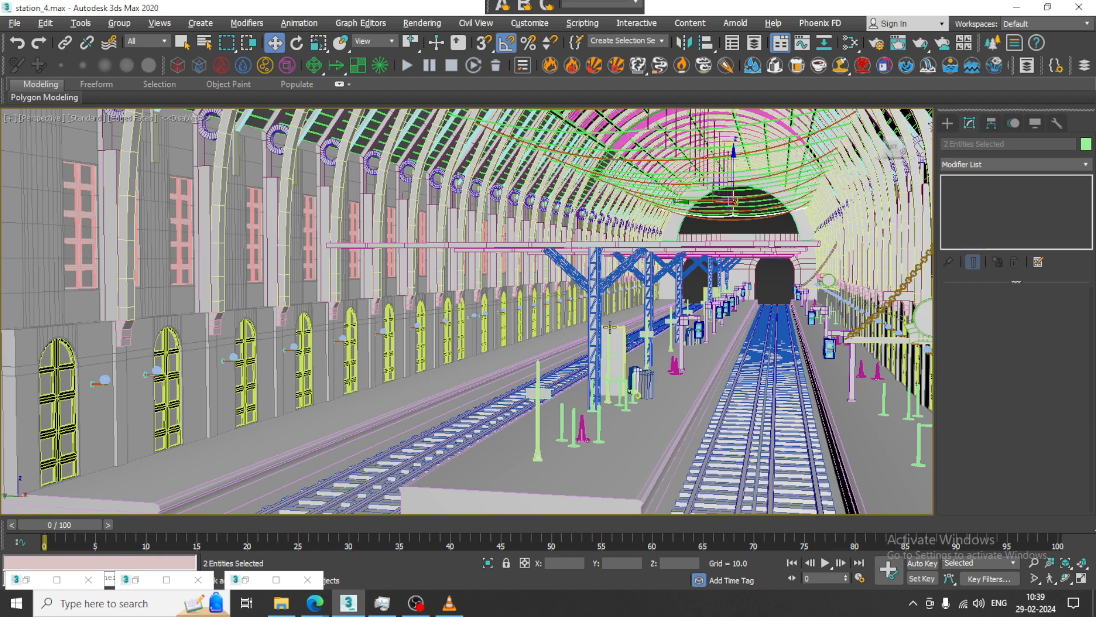
alt+middle_drag(703, 431, 365, 456)
Examine the platforms, tracks and overhead wires in the station1.jpg reference at closer zoom levels
click(245, 580)
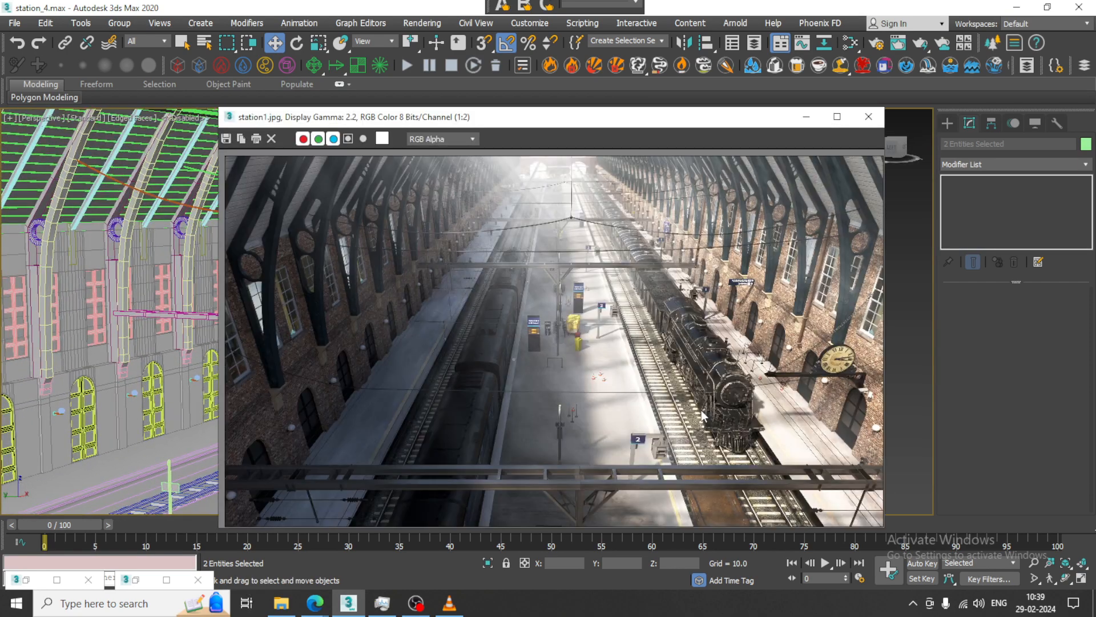
click(807, 118)
click(137, 579)
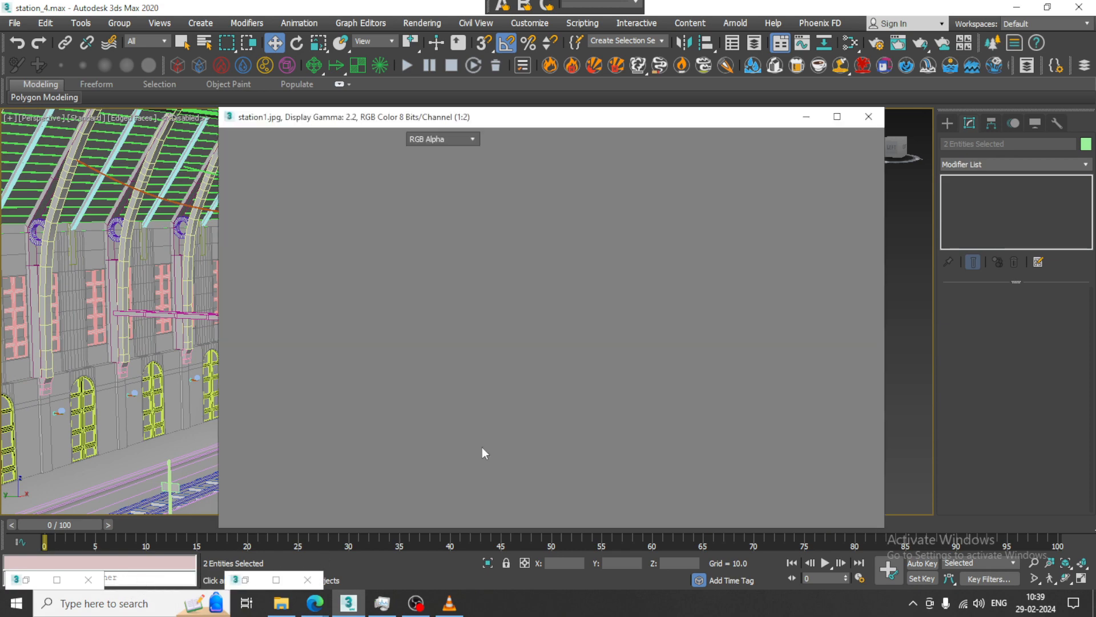
click(805, 119)
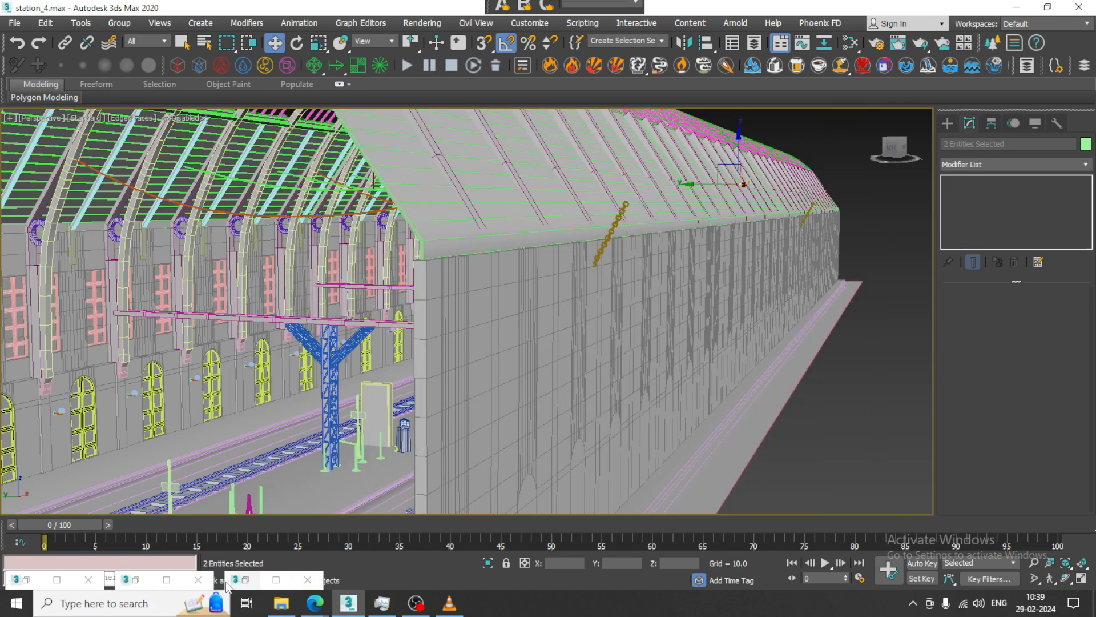
click(135, 579)
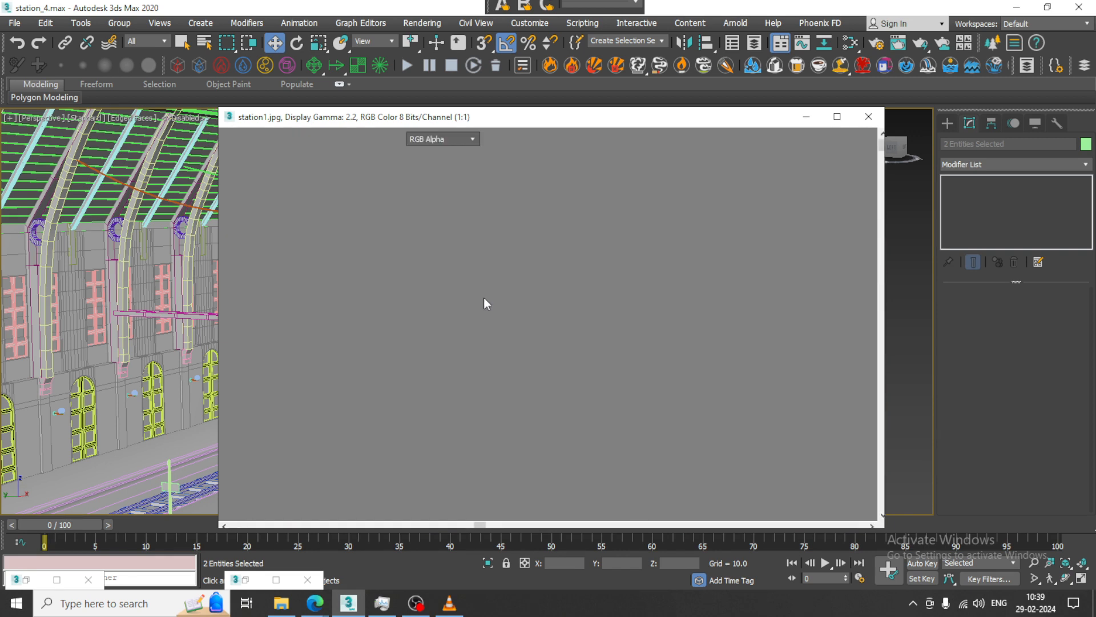
scroll(485, 302, up, 1)
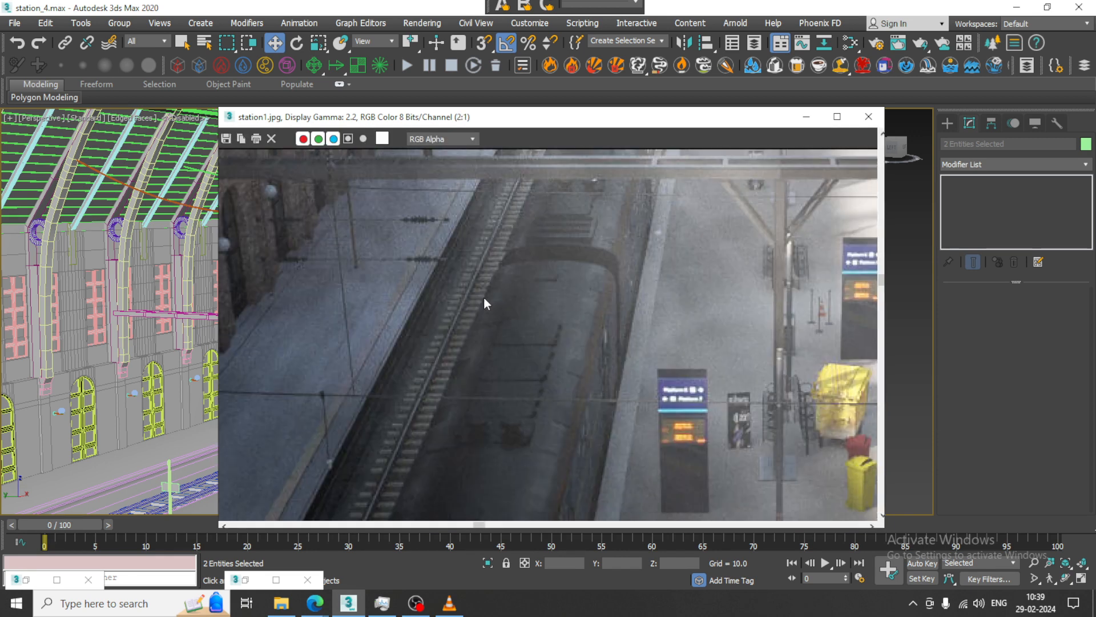
scroll(484, 303, down, 2)
scroll(484, 296, up, 1)
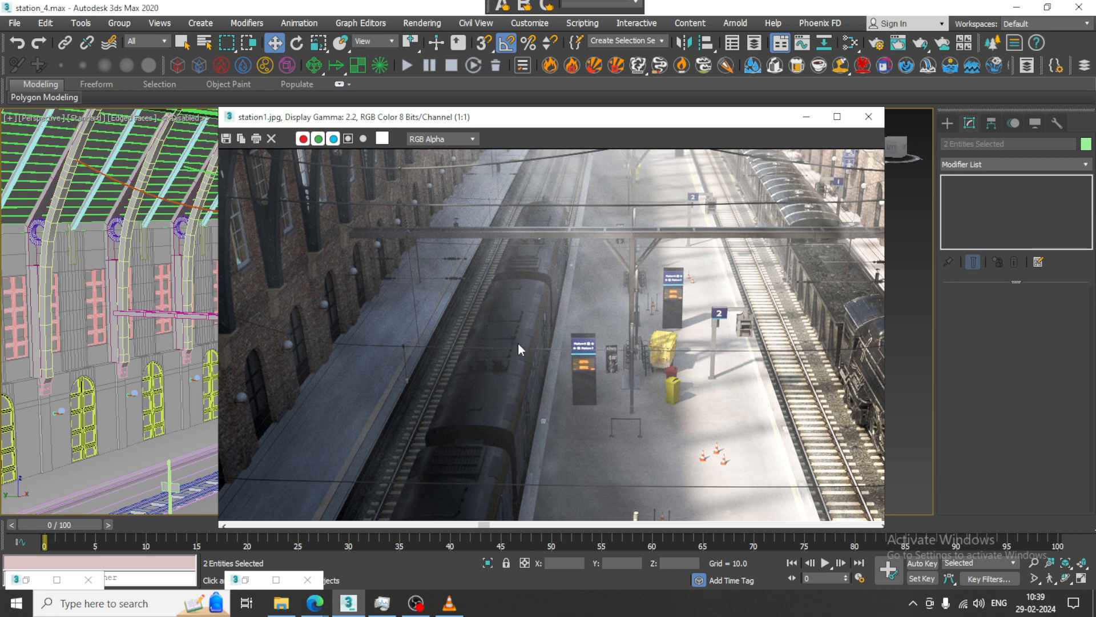
middle_drag(718, 386, 758, 336)
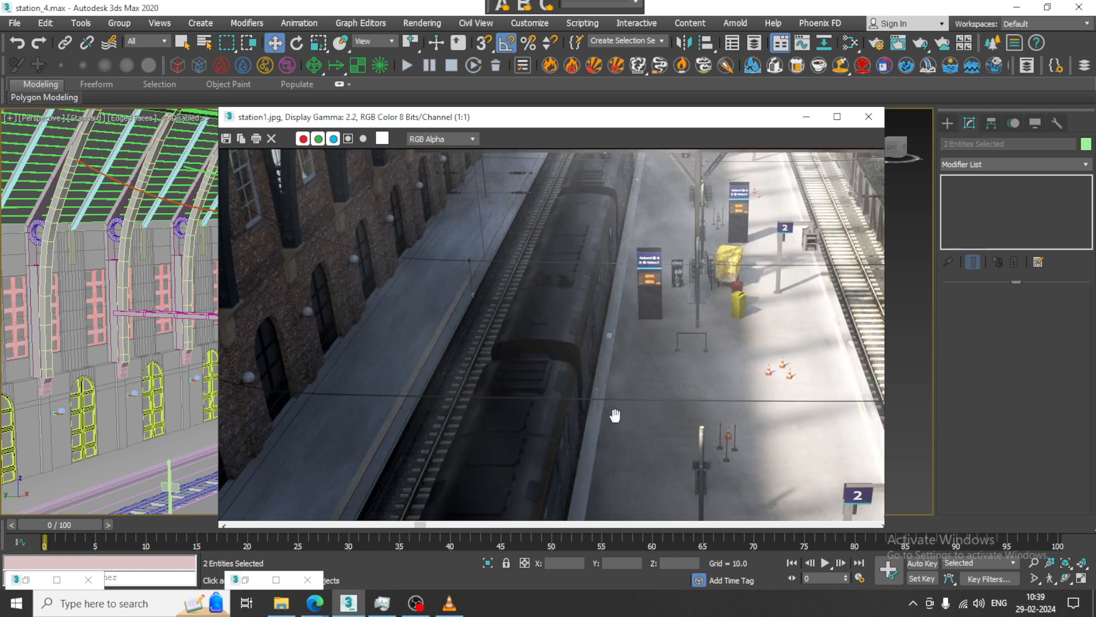
middle_drag(615, 415, 578, 456)
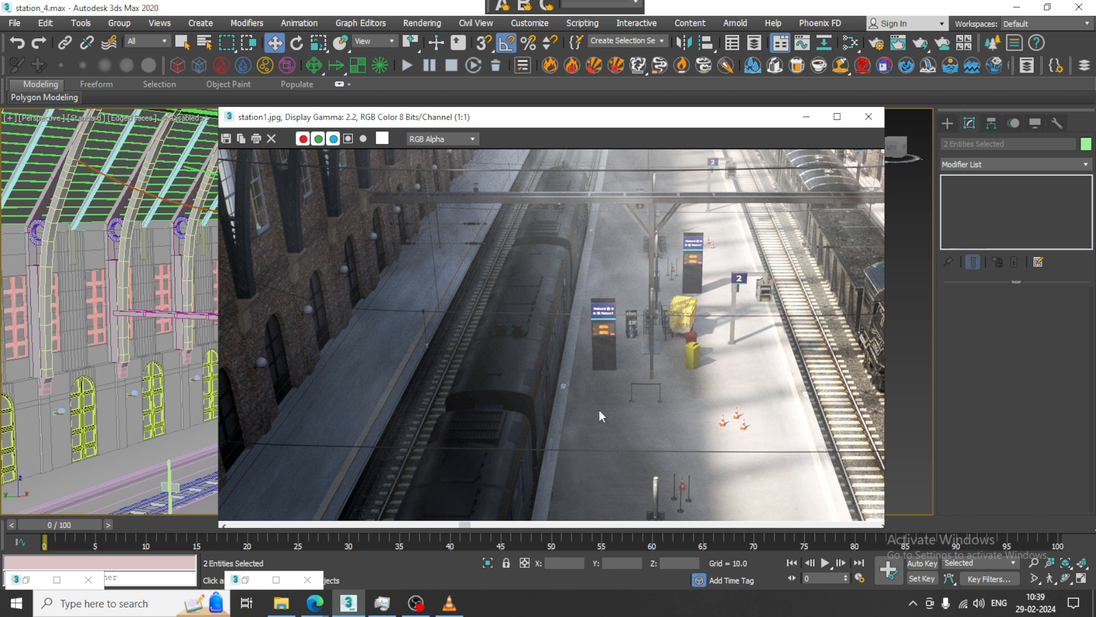
scroll(599, 413, down, 1)
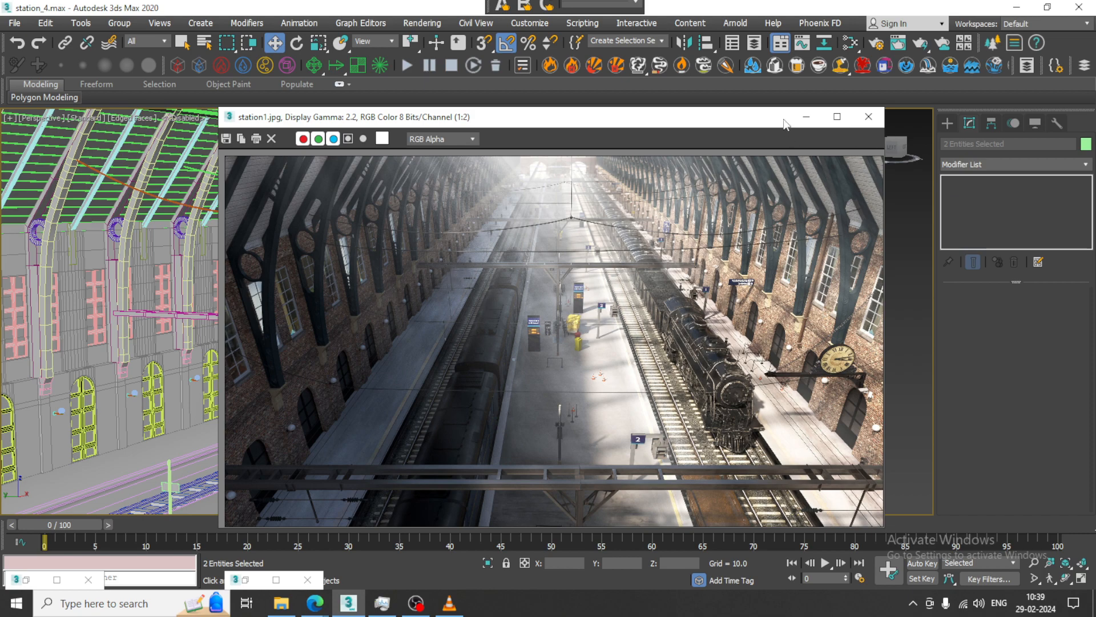
click(806, 117)
Inspect the central platform's props against the station1.jpg reference and close one of its duplicate image windows
scroll(473, 320, up, 5)
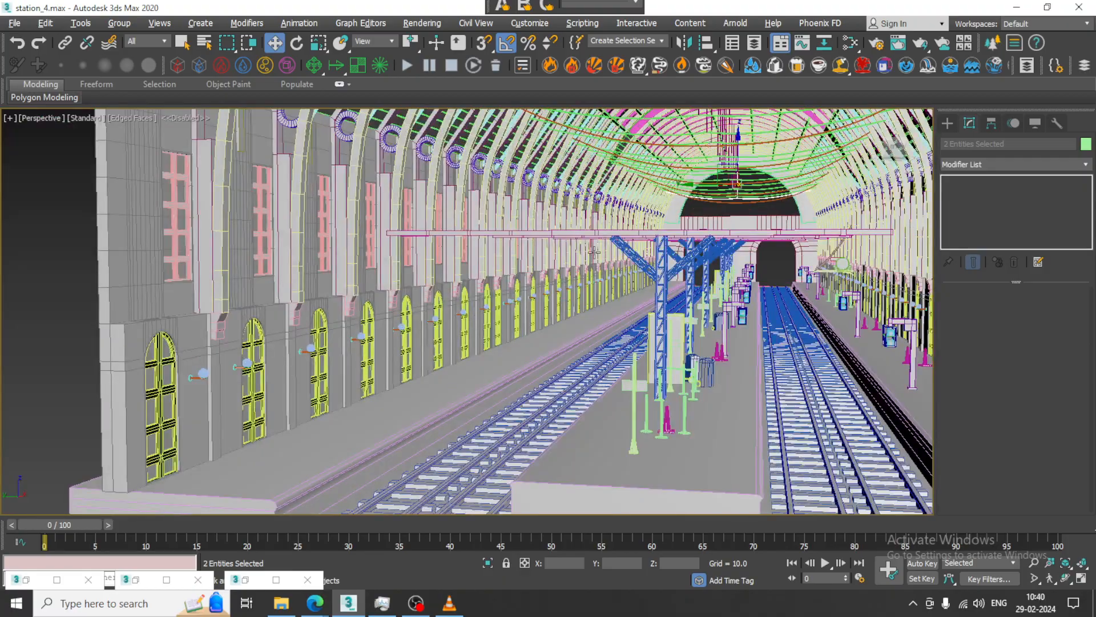
middle_drag(616, 255, 835, 252)
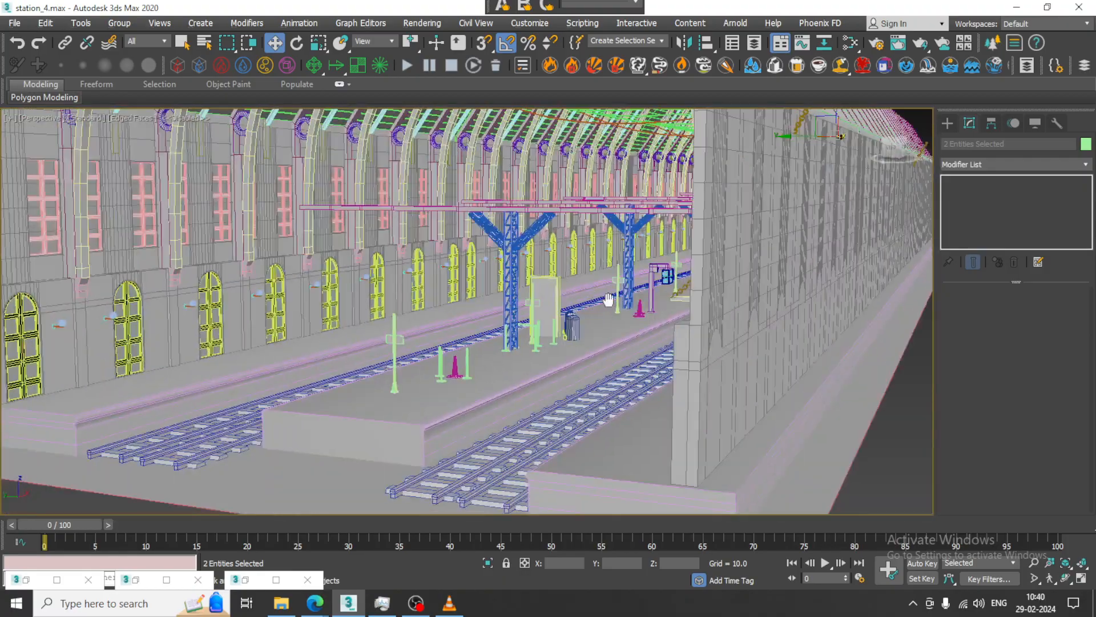
middle_drag(608, 300, 742, 293)
scroll(649, 311, up, 4)
middle_drag(649, 310, 602, 268)
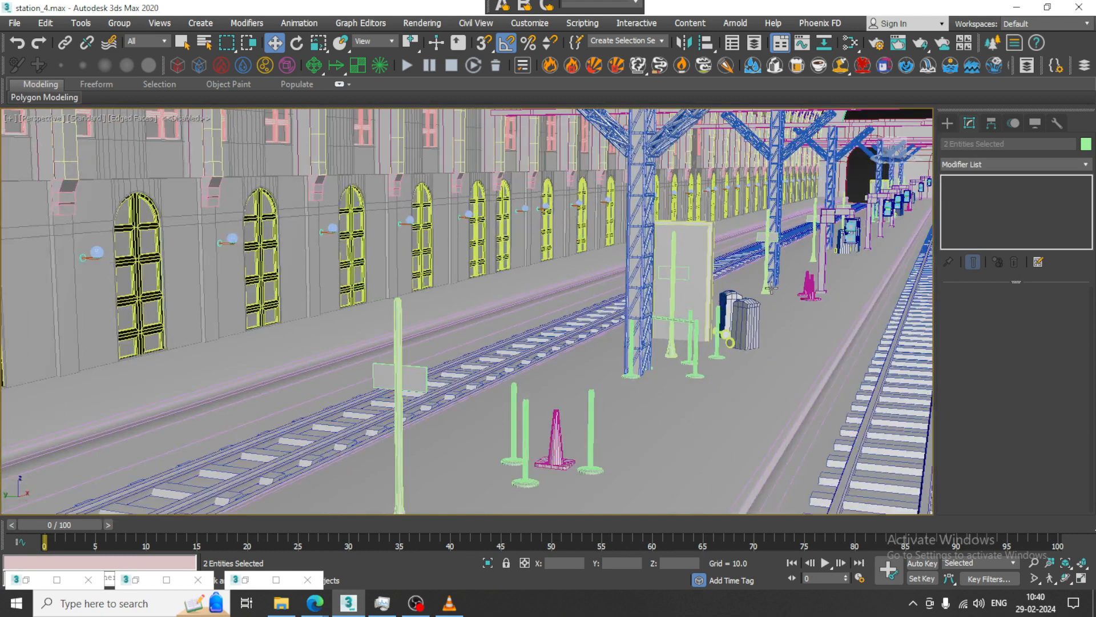
click(245, 579)
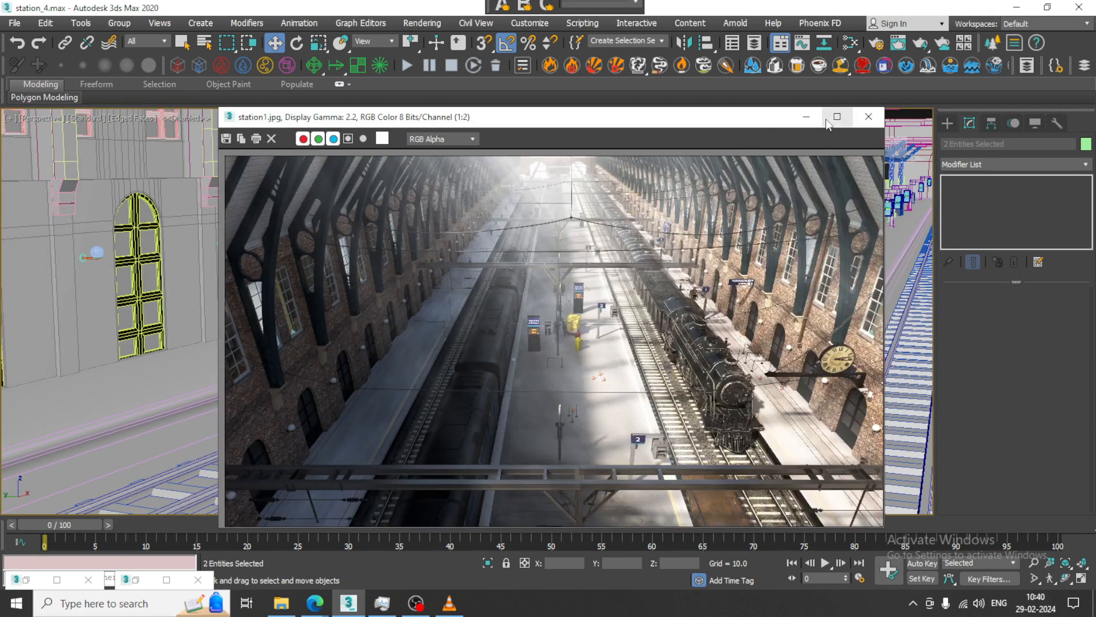
click(806, 117)
click(131, 579)
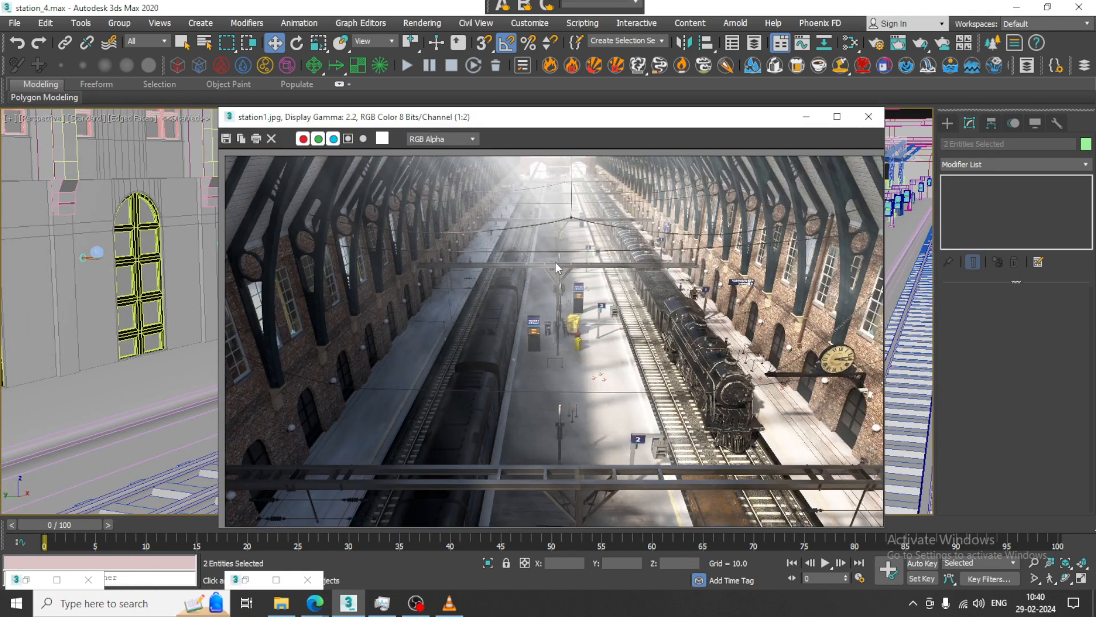
click(868, 116)
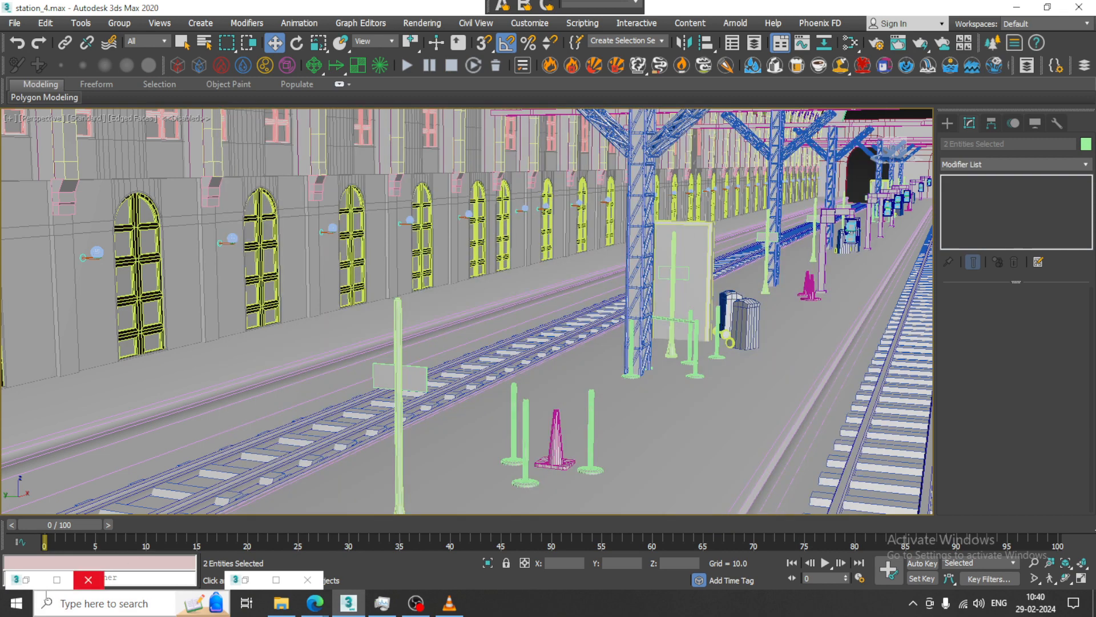
Restore the station.jpg reference and move its window aside so the modelled platform can be seen next to it
click(28, 580)
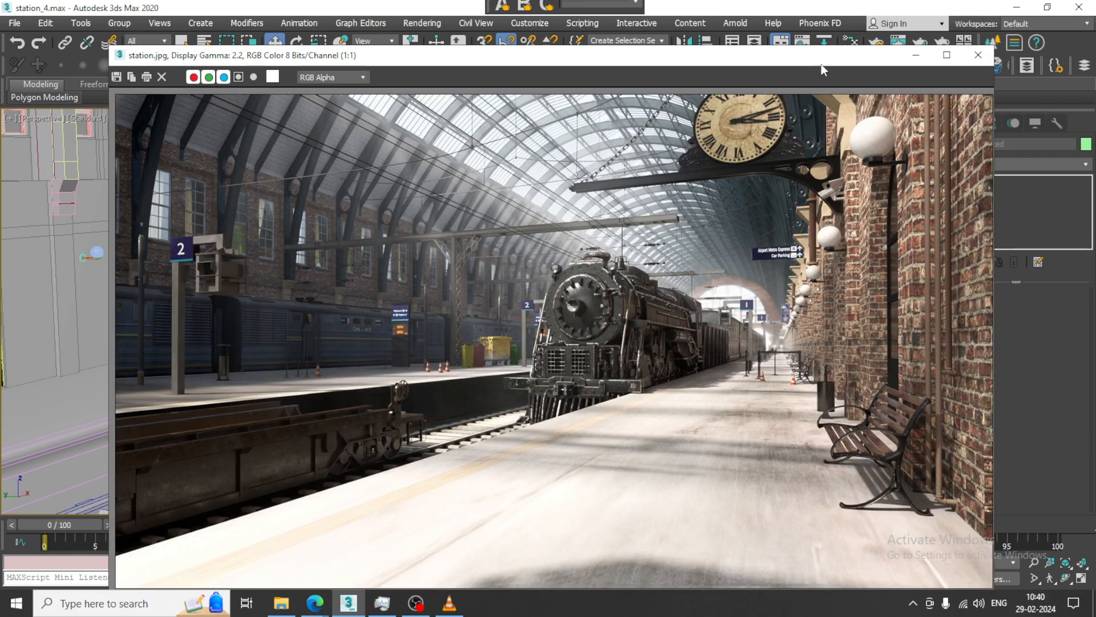
drag(821, 64, 622, 60)
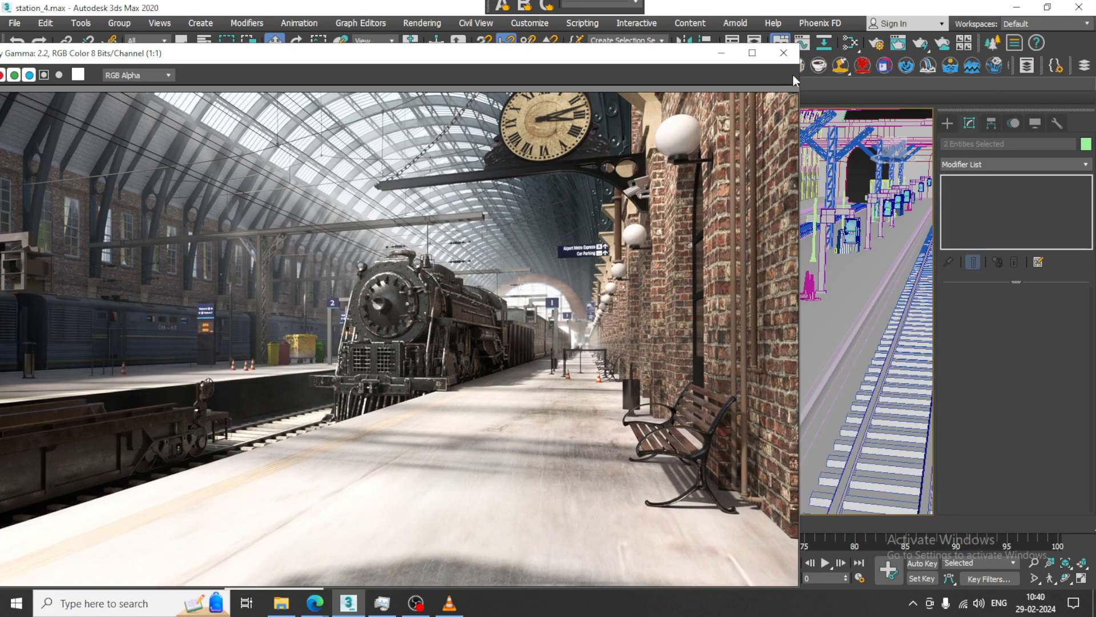
drag(798, 49, 619, 125)
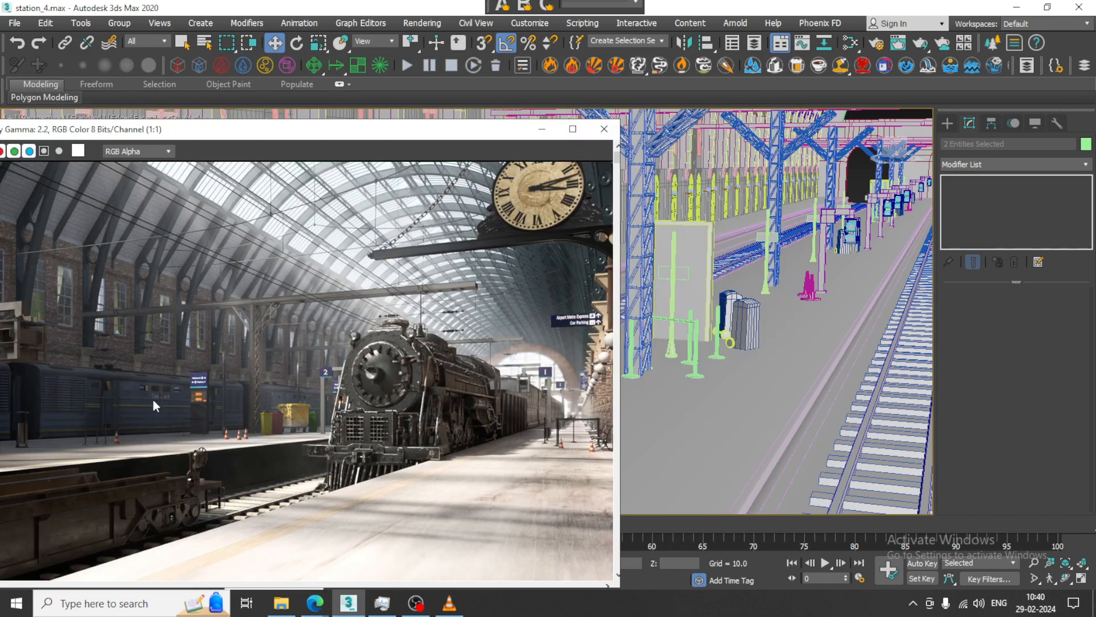
Using the station.jpg carriage as reference, create an AutoGrid box about 431 long, 30 wide and 37 high over the wall-side track
scroll(156, 404, up, 1)
middle_drag(156, 401, 309, 370)
scroll(736, 387, down, 3)
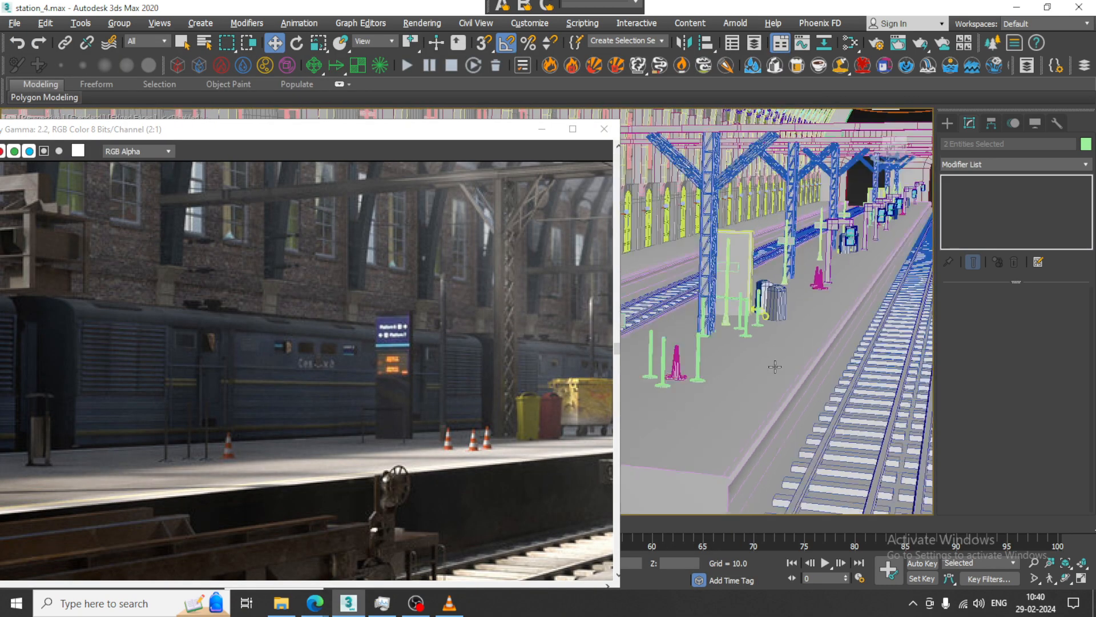
mouse_move(775, 364)
middle_down()
mouse_move(782, 378)
mouse_move(777, 370)
middle_up()
click(949, 123)
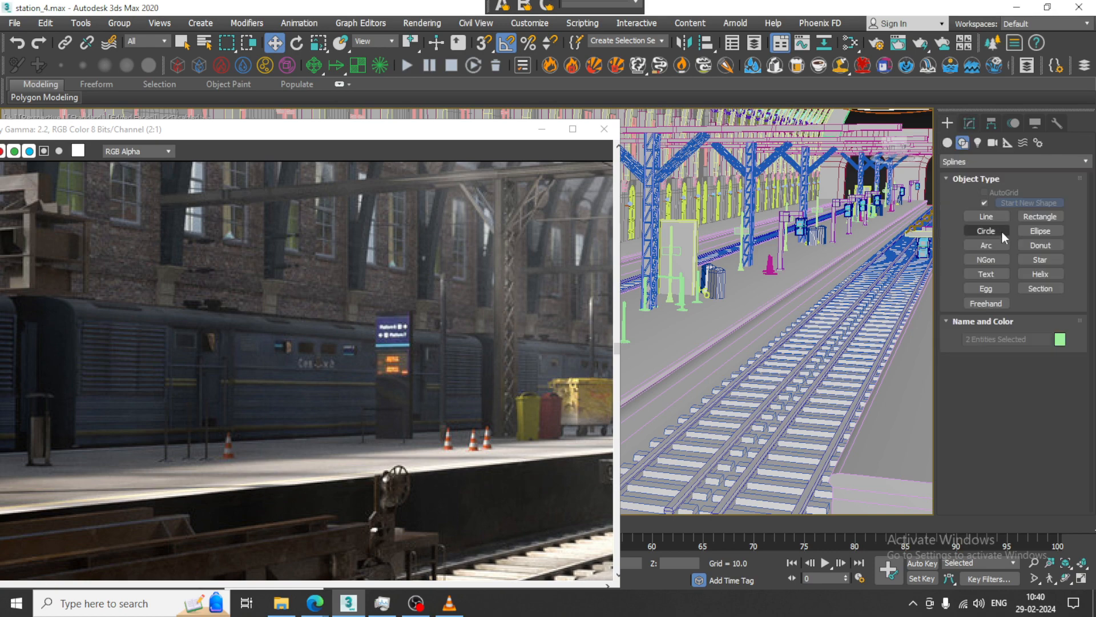
click(947, 142)
click(986, 204)
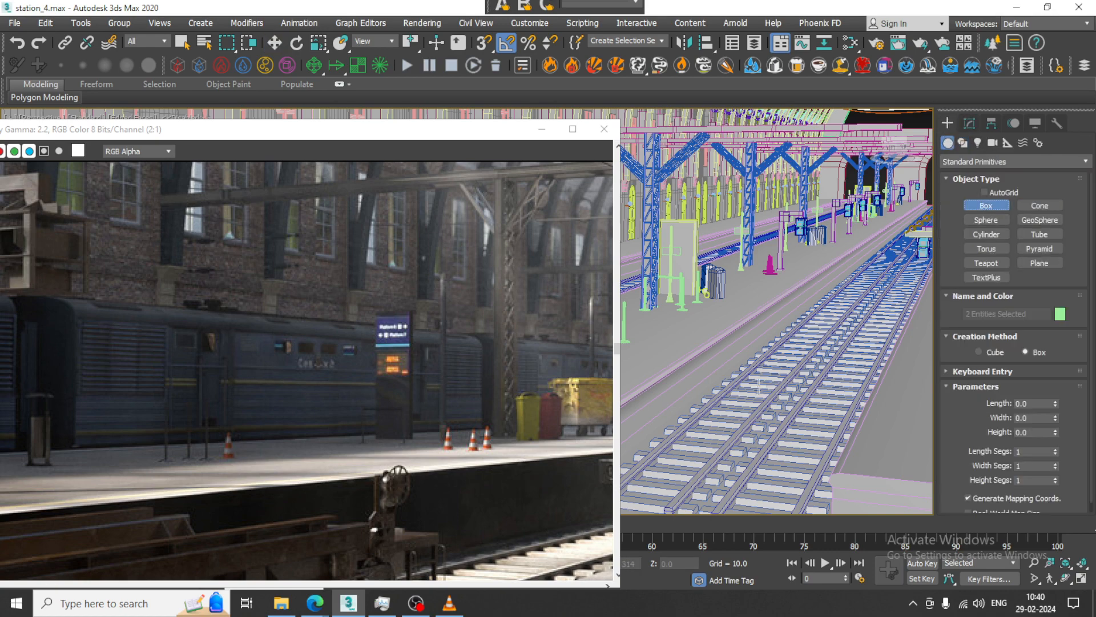
alt+middle_drag(757, 383, 788, 343)
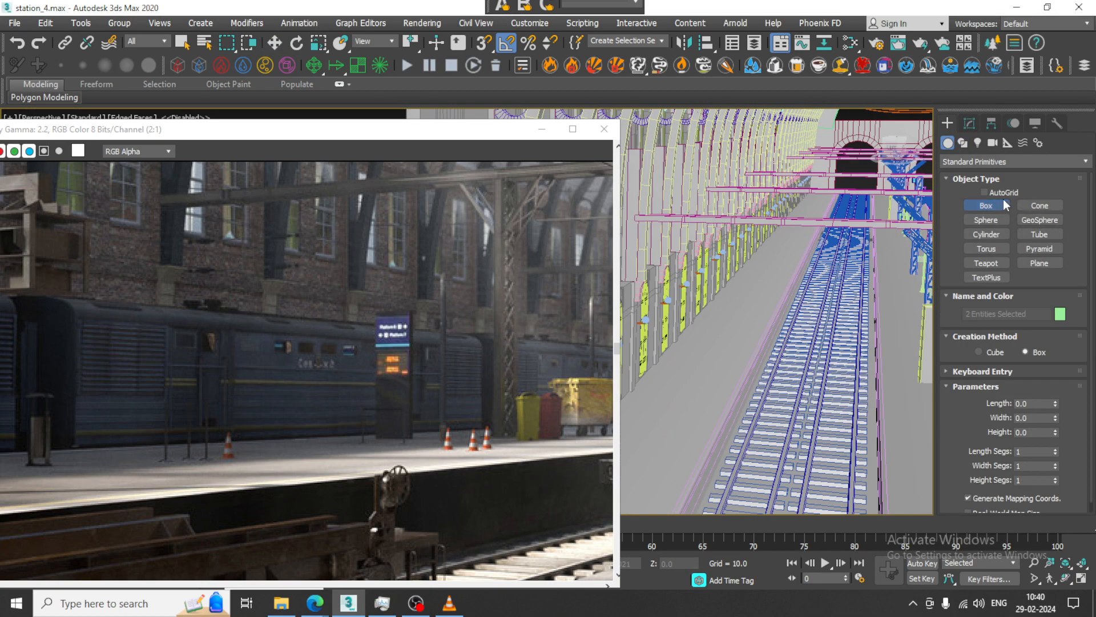
click(985, 193)
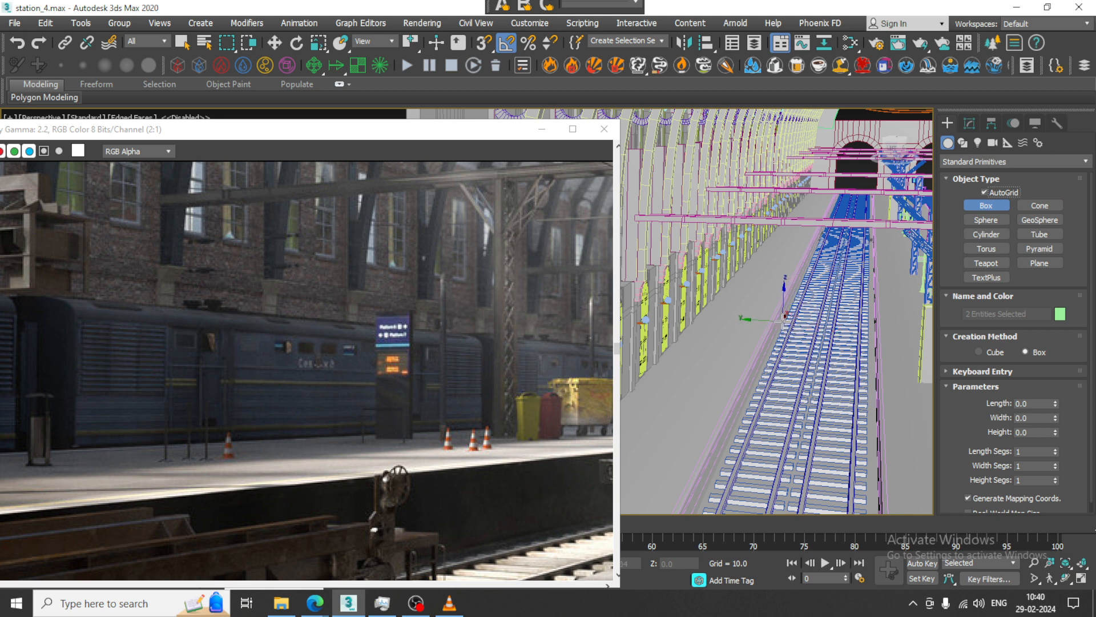
drag(785, 316, 791, 514)
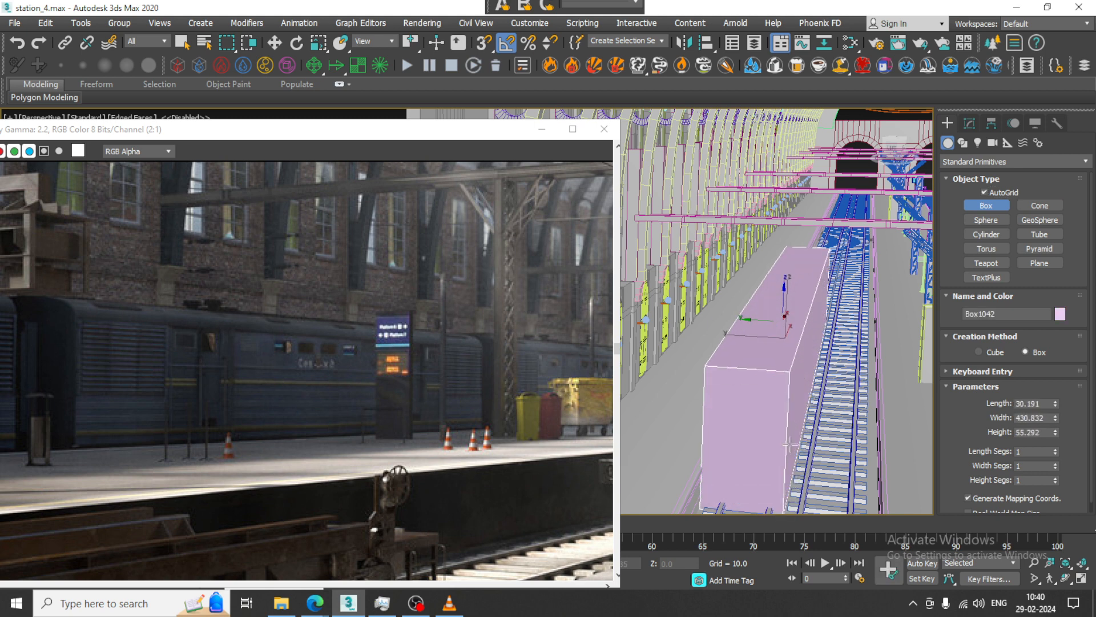
click(792, 466)
Raise the carriage box slightly so it sits above the rails of the wall-side track
alt+middle_drag(792, 466, 783, 375)
key(w)
mouse_move(784, 355)
mouse_down()
mouse_move(784, 324)
mouse_move(785, 354)
mouse_move(785, 342)
mouse_up()
alt+middle_drag(785, 345, 747, 381)
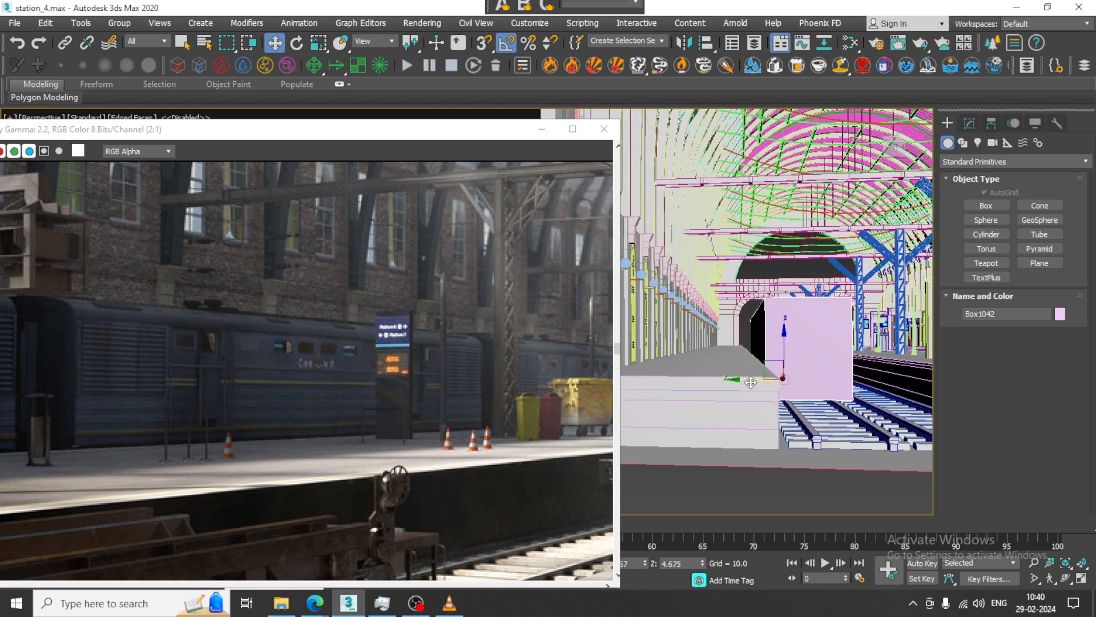
alt+middle_drag(834, 389, 820, 393)
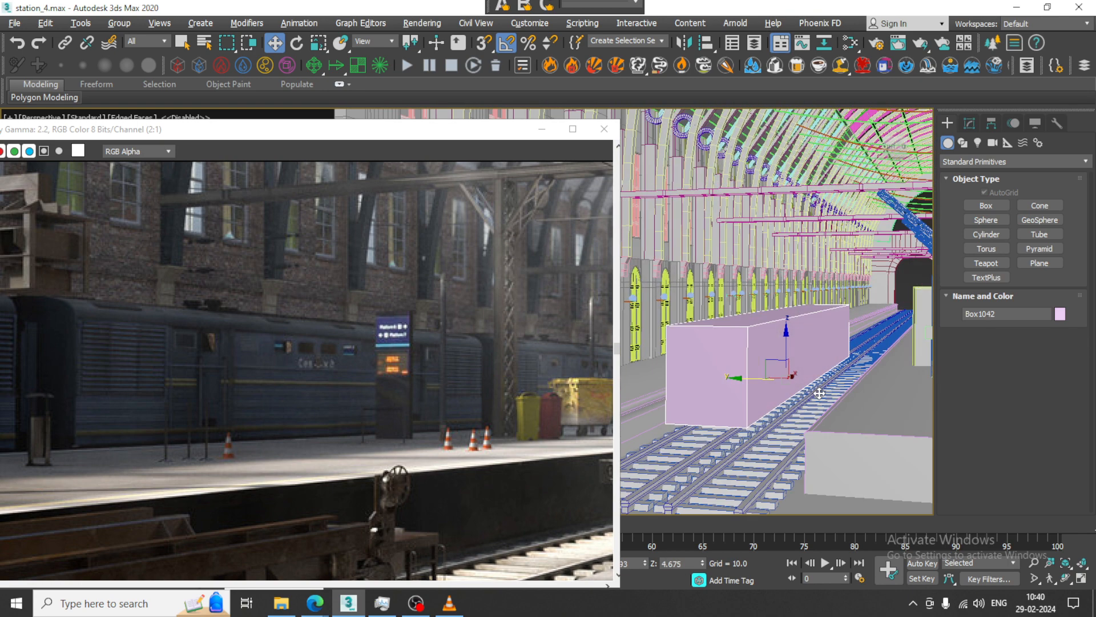
Scale the carriage box's height to about 112% and shift it sideways to centre it over the wall-side track
scroll(791, 381, down, 4)
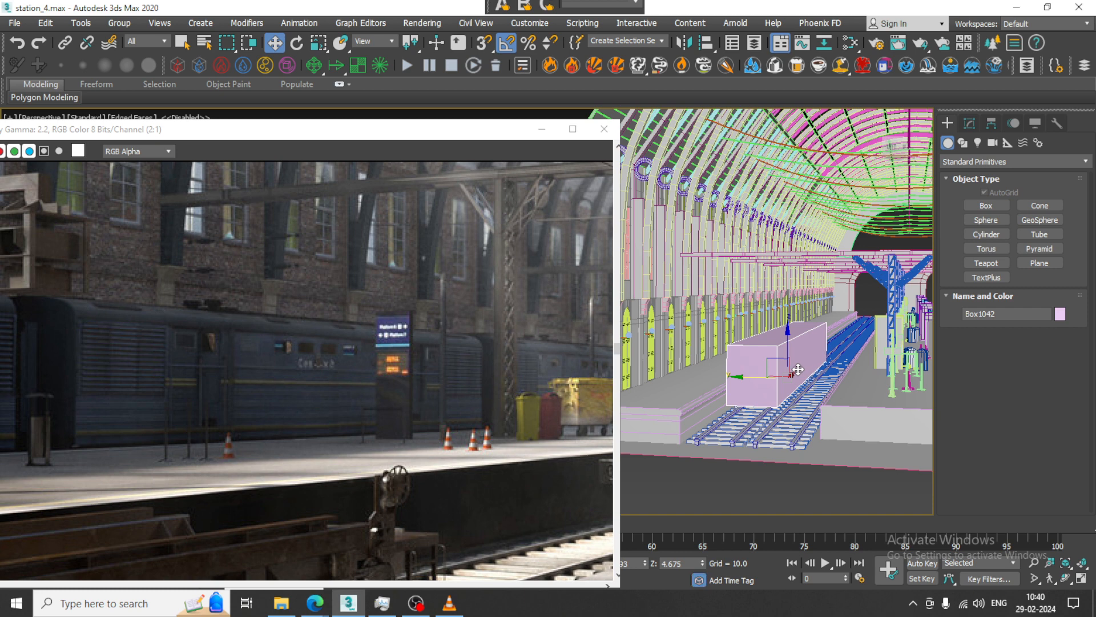
key(r)
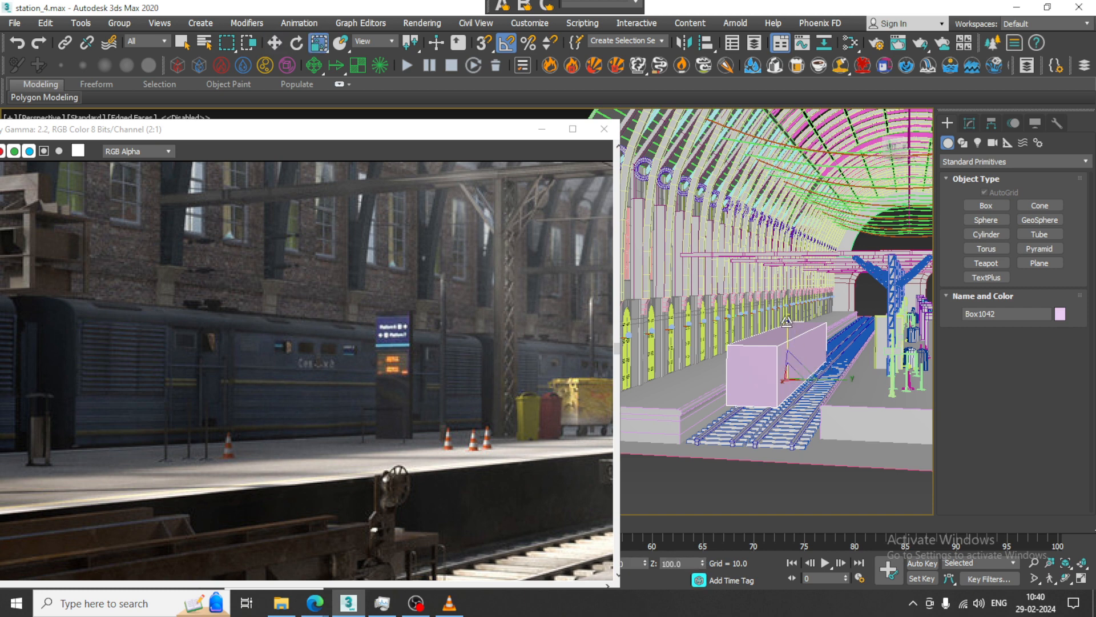
drag(787, 321, 787, 314)
alt+middle_drag(796, 349, 826, 379)
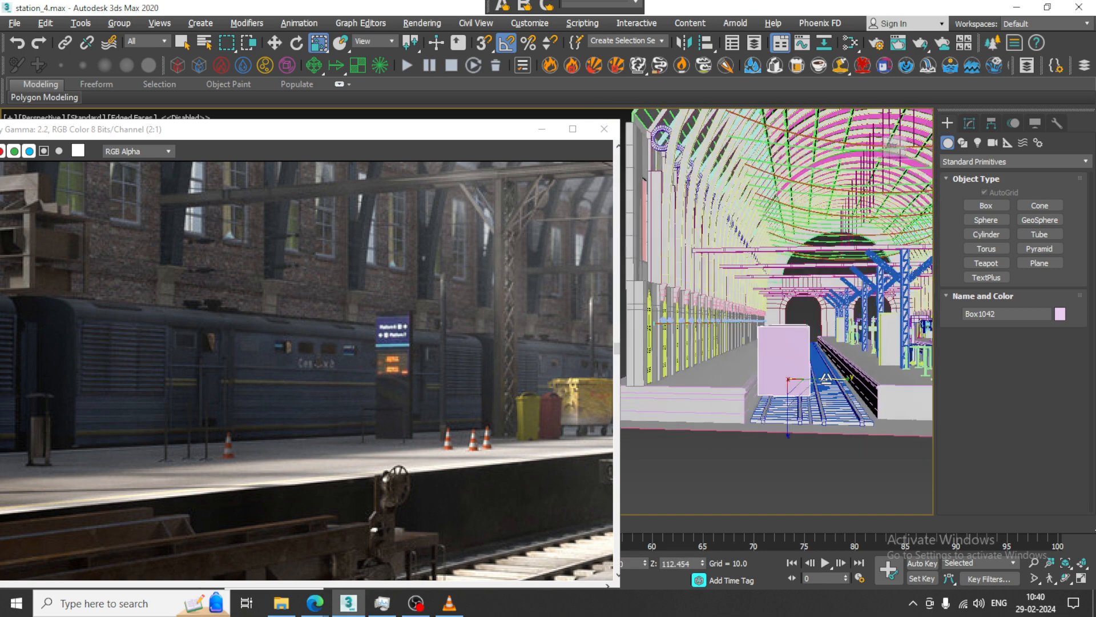
scroll(827, 379, up, 4)
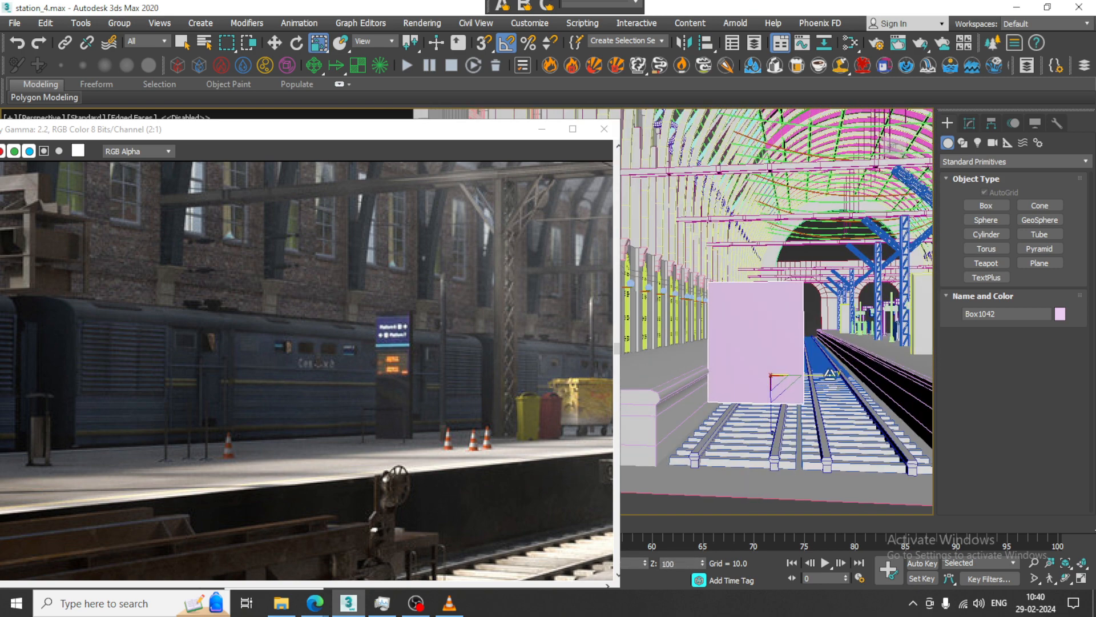
key(w)
middle_drag(831, 374, 852, 374)
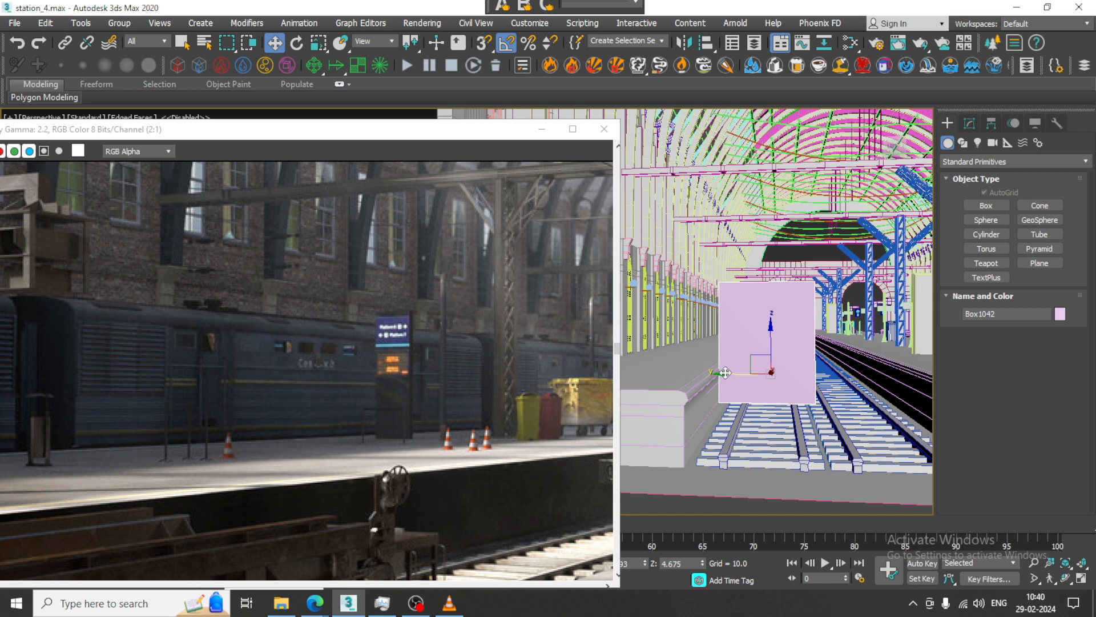
drag(732, 372, 738, 379)
Isolate the carriage box and convert it to an Editable Poly
mouse_move(738, 380)
alt+middle_down()
mouse_move(702, 377)
mouse_move(723, 384)
alt+middle_up()
scroll(721, 374, down, 2)
middle_drag(723, 385, 753, 394)
middle_drag(753, 394, 724, 376)
scroll(796, 345, down, 2)
middle_drag(802, 340, 766, 367)
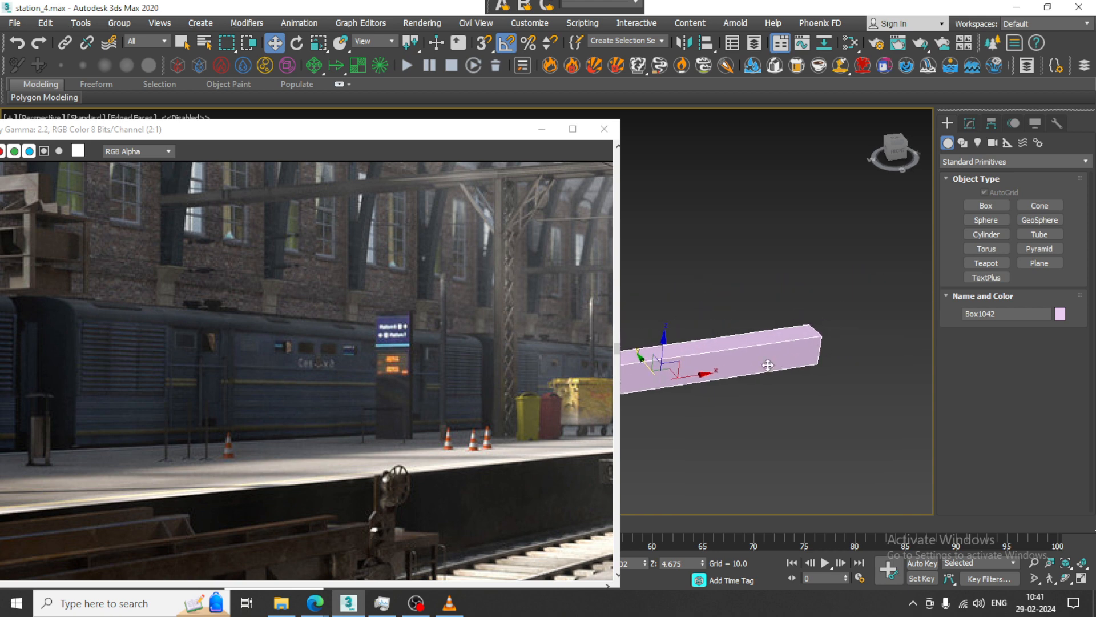
scroll(770, 366, down, 3)
key(1)
right_click(798, 318)
mouse_move(845, 497)
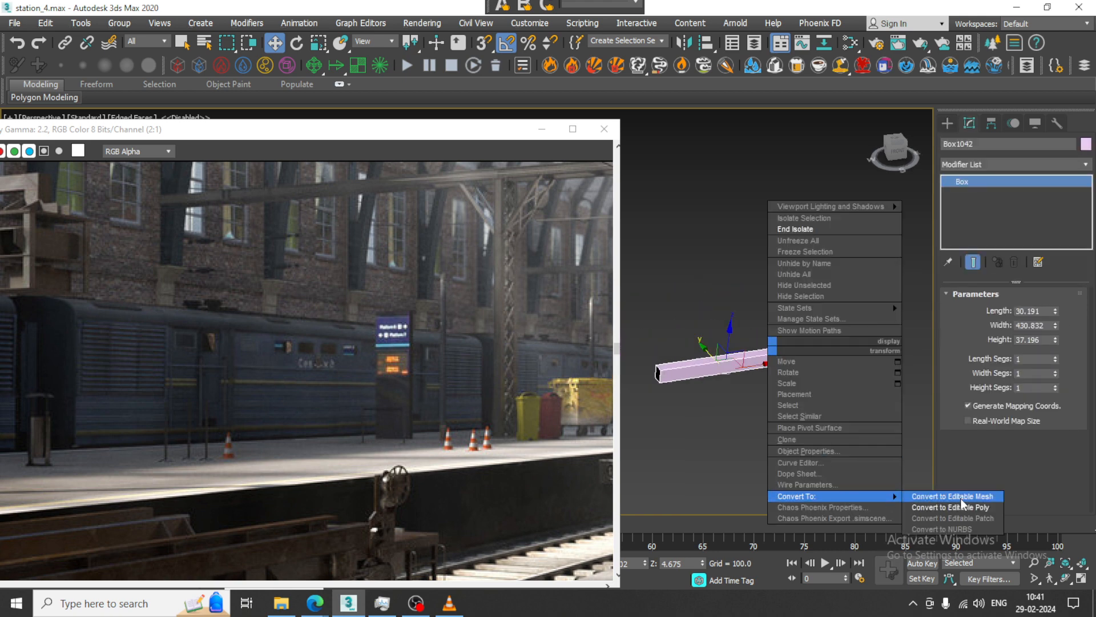
click(960, 498)
Connect the ring of four short edges across the carriage's width with 3 segments, adding lengthwise loops
key(1)
drag(759, 291, 758, 388)
scroll(791, 351, up, 4)
alt+middle_drag(758, 389, 794, 311)
key(2)
click(844, 281)
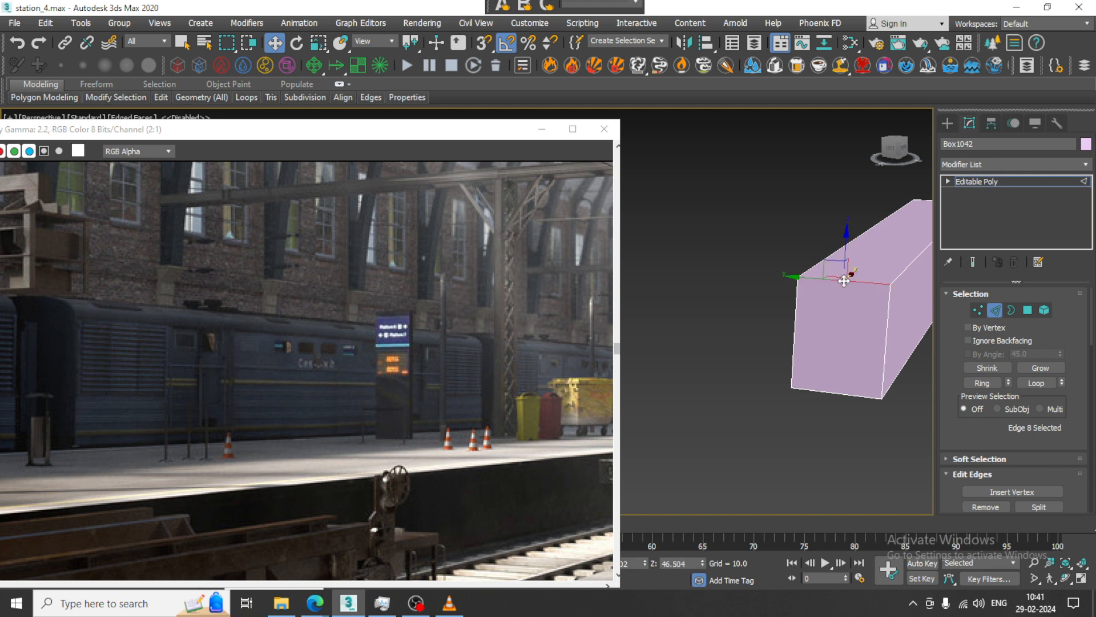
key(alt+r)
drag(978, 433, 980, 304)
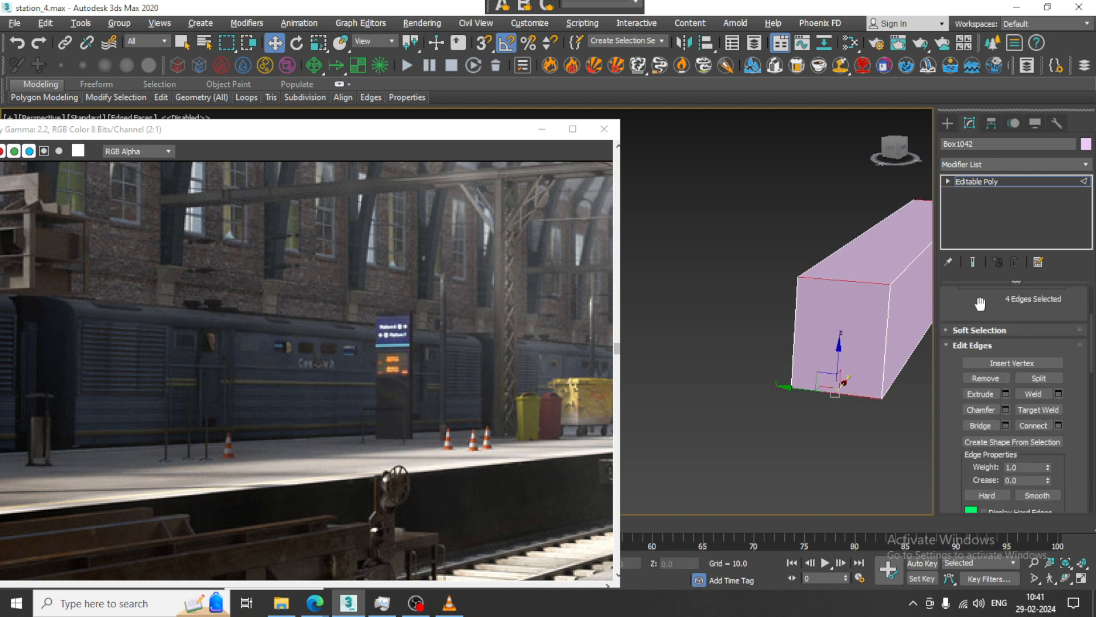
click(1058, 425)
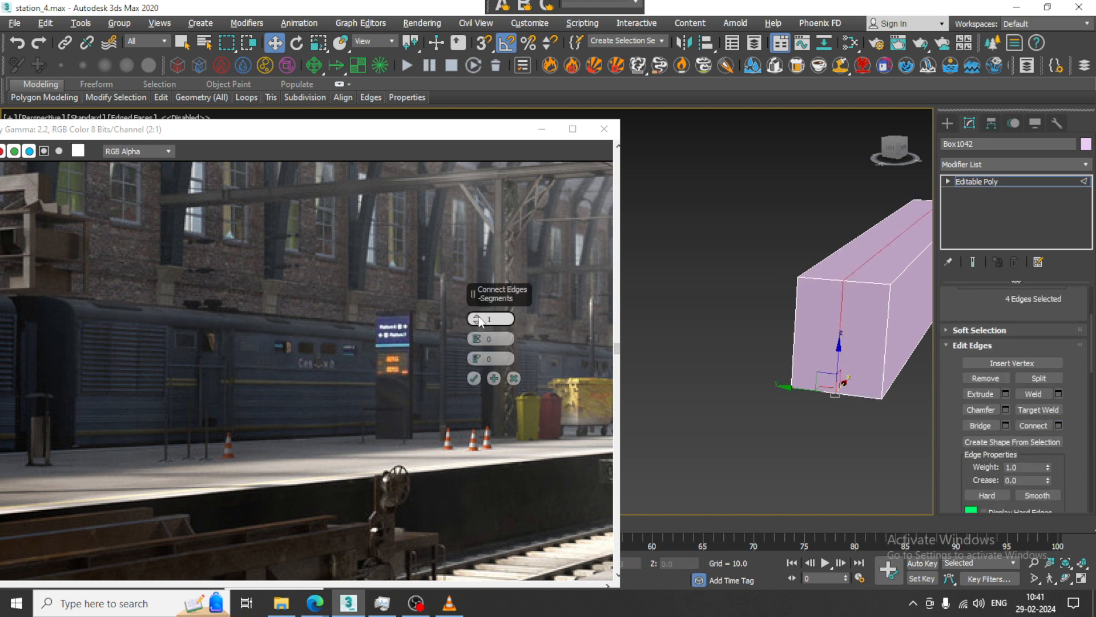
drag(477, 317, 478, 320)
click(474, 377)
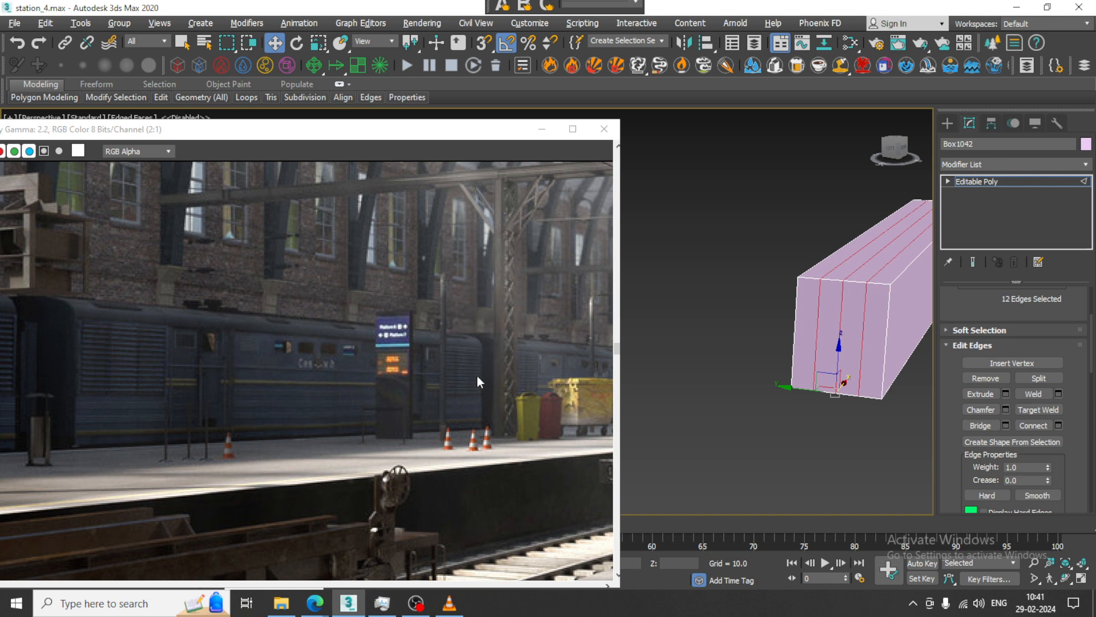
Move the reference image window aside and switch to a maximized Left view
key(alt+w)
drag(480, 120, 426, 130)
middle_drag(796, 223, 725, 224)
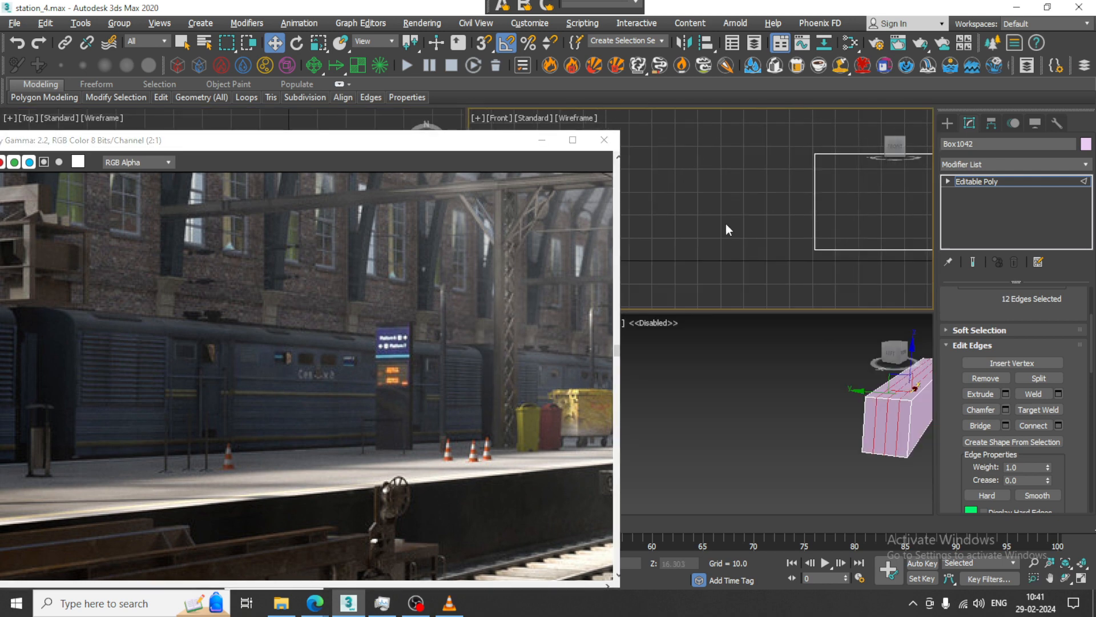
drag(423, 147, 166, 146)
middle_click(397, 422)
key(alt+w)
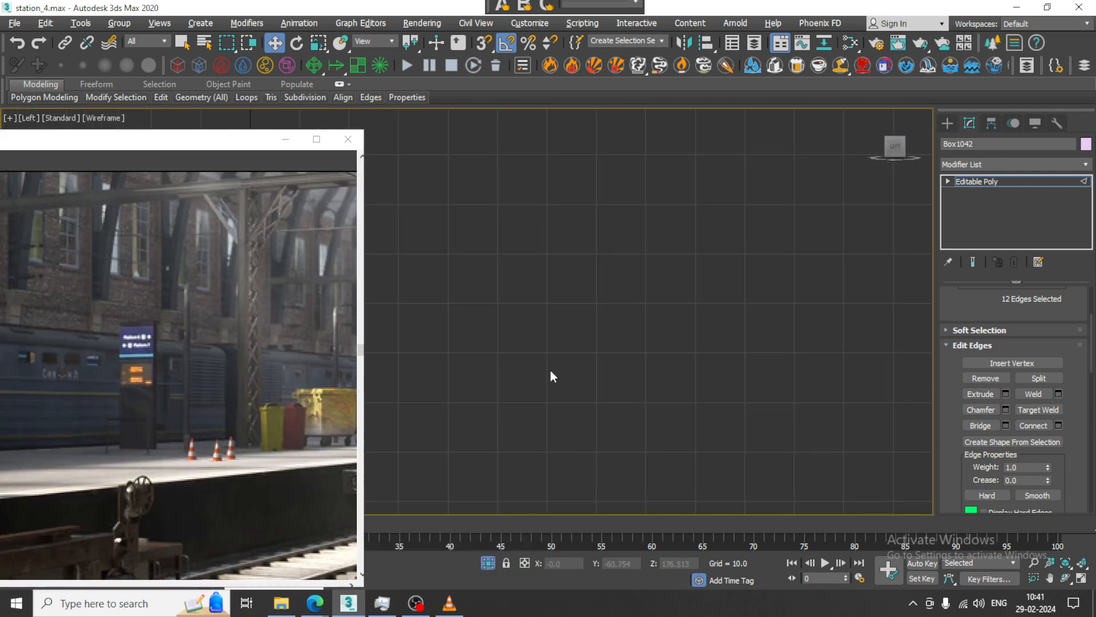
Raise the inner top vertices of the carriage, with the centre ones highest, to form a gently arched roof
key(1)
middle_drag(550, 372, 708, 378)
scroll(708, 379, down, 7)
middle_drag(693, 456, 677, 321)
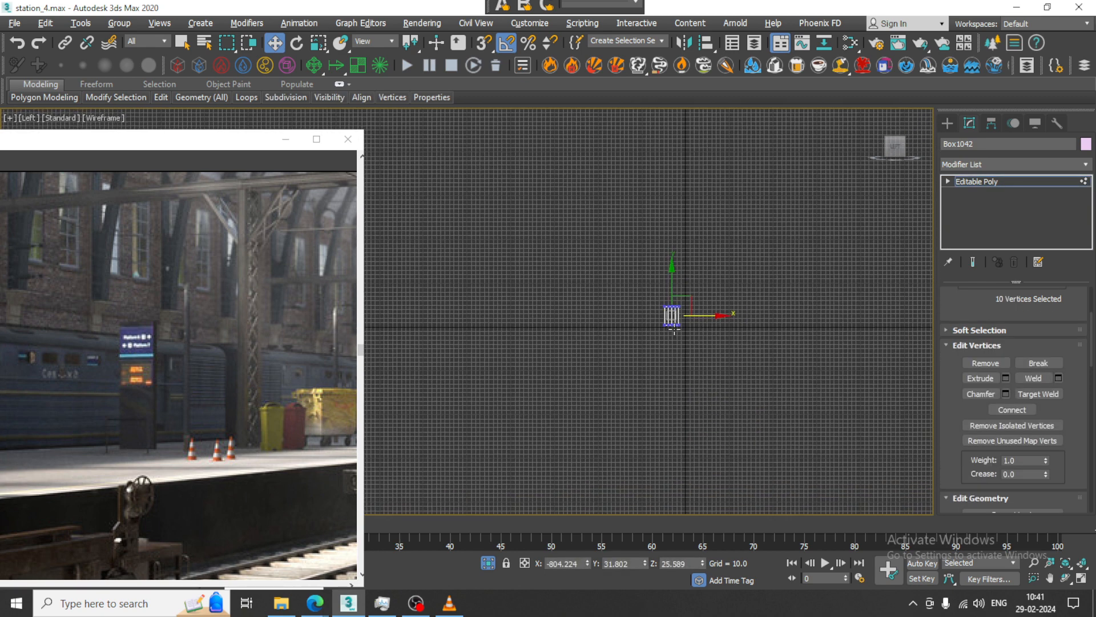
scroll(677, 325, up, 9)
middle_drag(679, 254, 671, 352)
drag(683, 264, 684, 264)
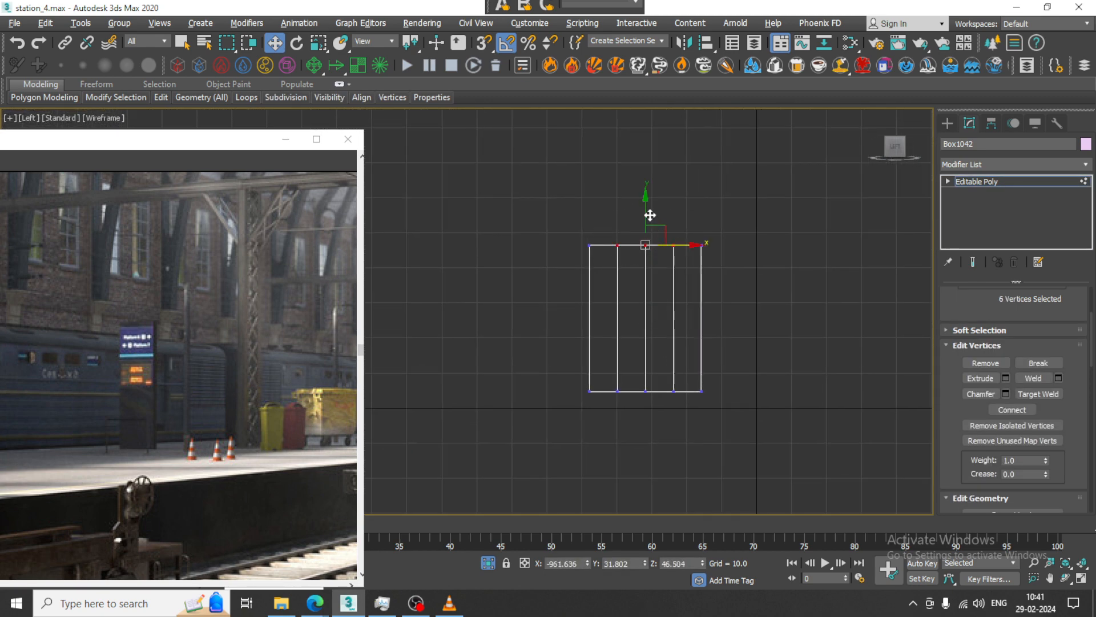
mouse_move(647, 214)
mouse_down()
mouse_move(652, 245)
mouse_move(645, 210)
mouse_up()
key(alt+w)
key(alt+w)
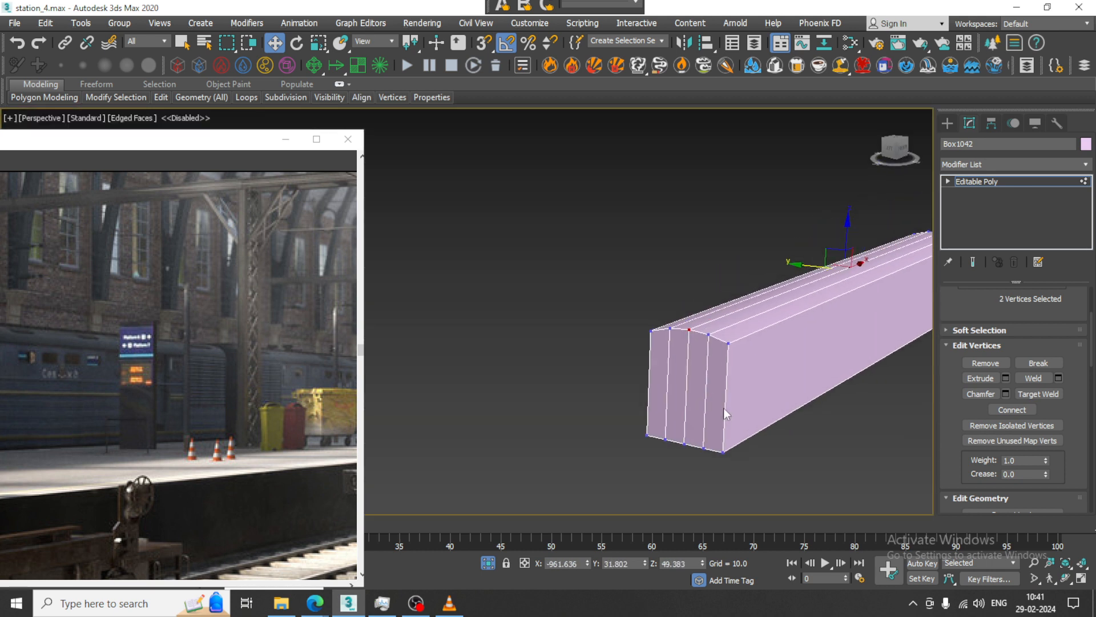
Chamfer the two long upper side edges of the carriage by about 3.195 with 3 segments
key(2)
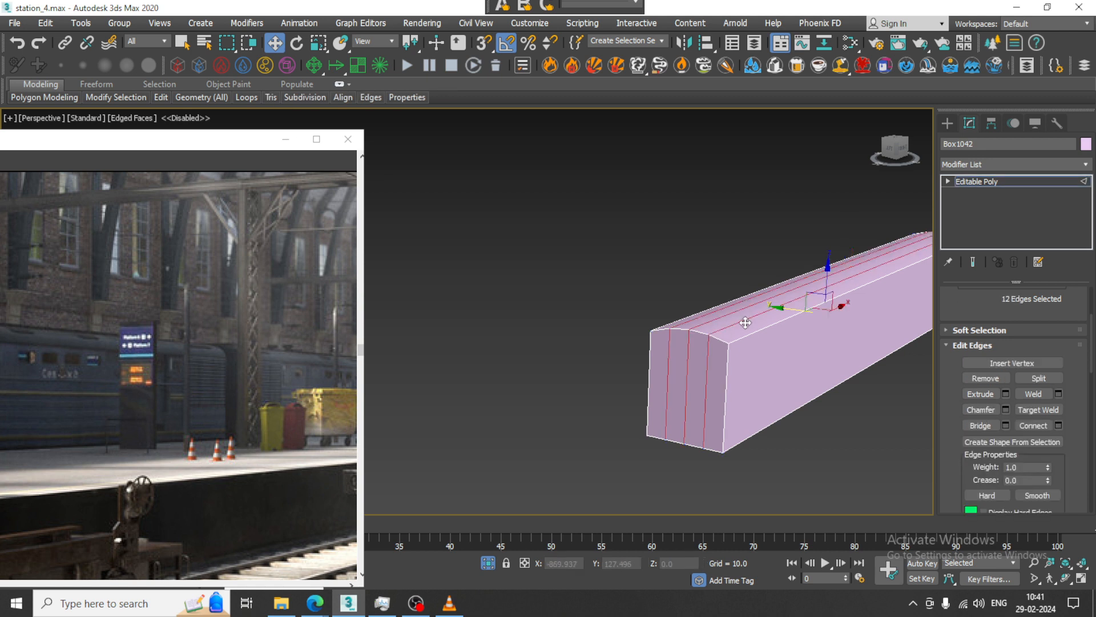
click(753, 334)
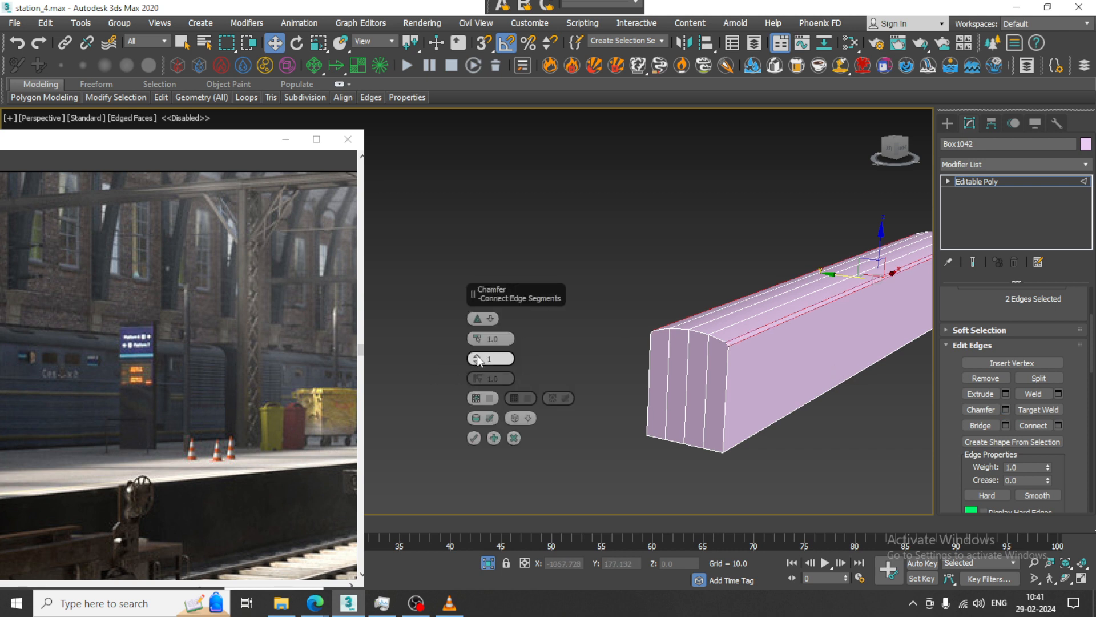
click(476, 356)
drag(477, 338, 475, 320)
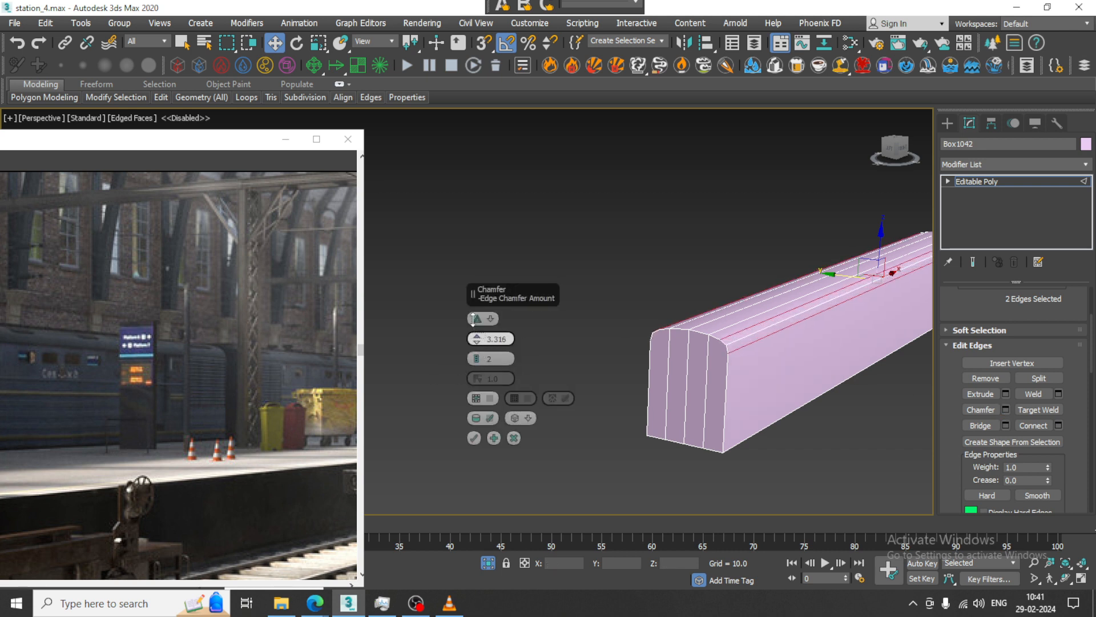
click(477, 357)
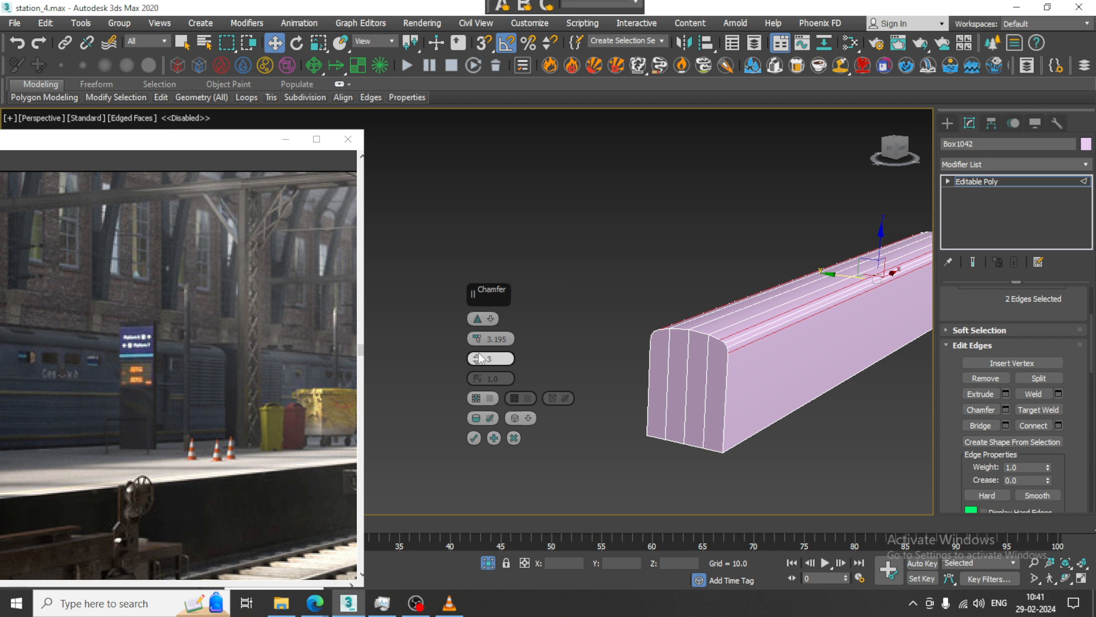
click(473, 438)
Chamfer the two long bottom edges of the carriage by about 2.585 with 3 segments
click(787, 412)
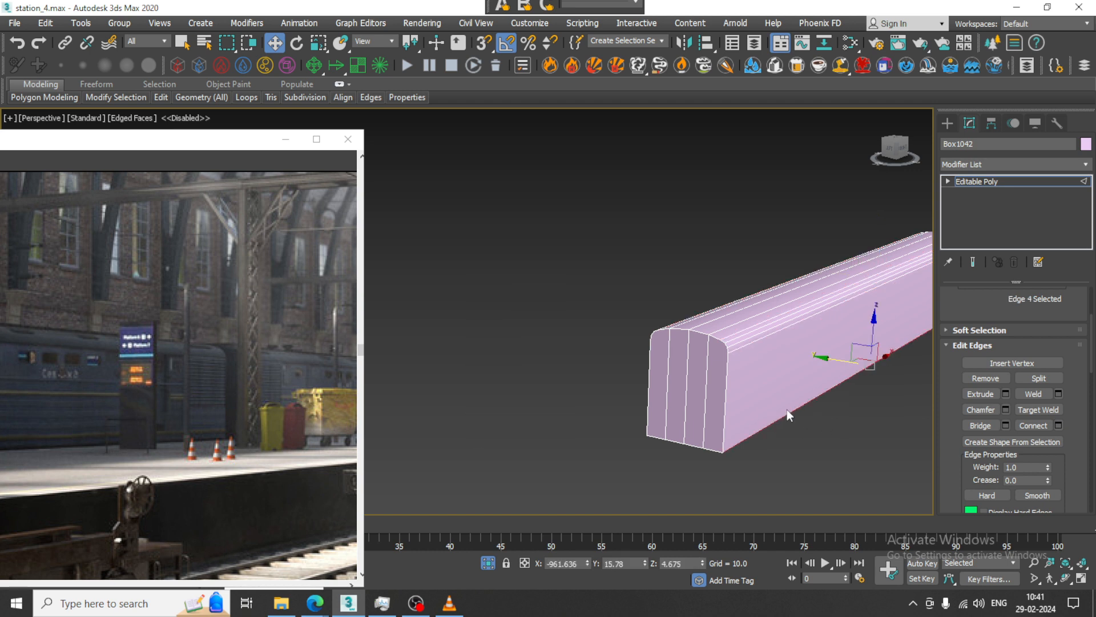
alt+middle_drag(787, 409, 715, 352)
ctrl+click(769, 360)
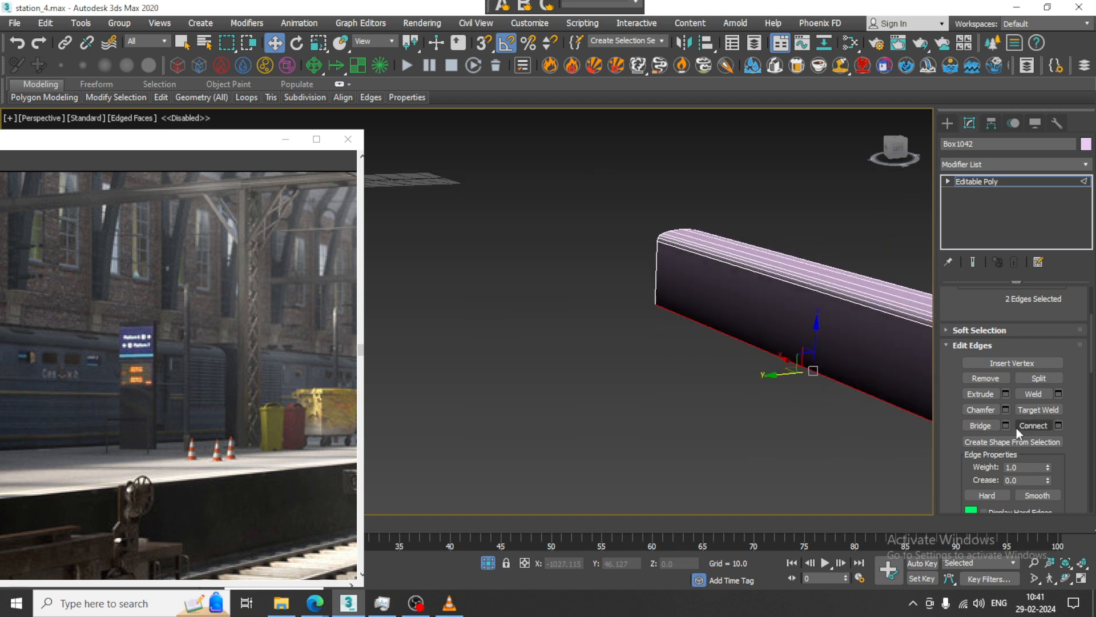
click(1006, 410)
alt+middle_drag(702, 377, 729, 381)
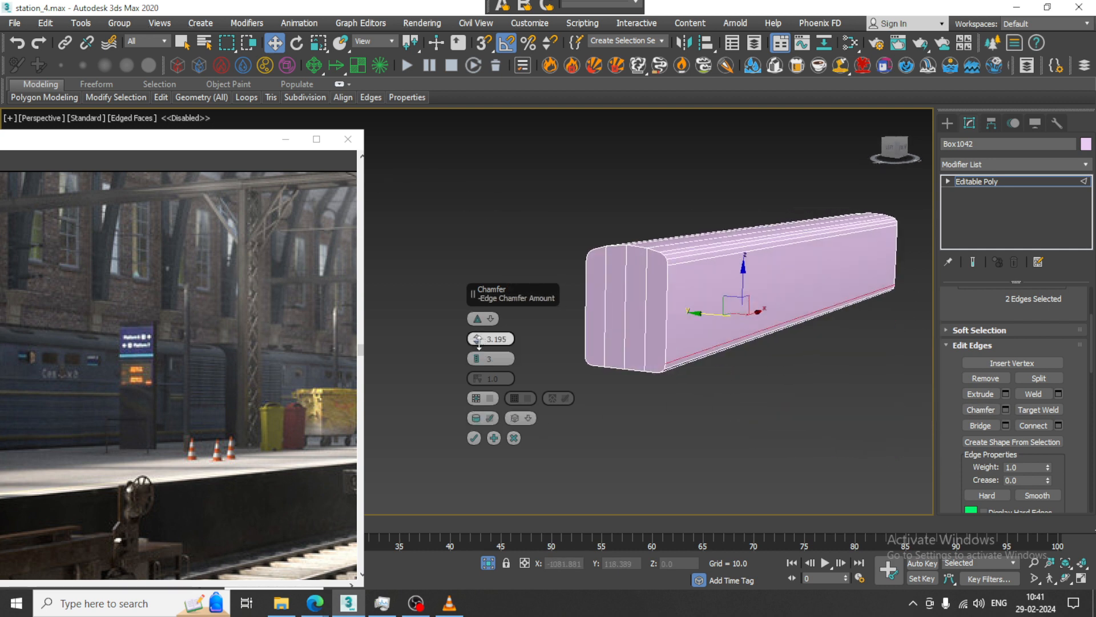
drag(478, 339, 480, 346)
alt+middle_drag(676, 402, 664, 395)
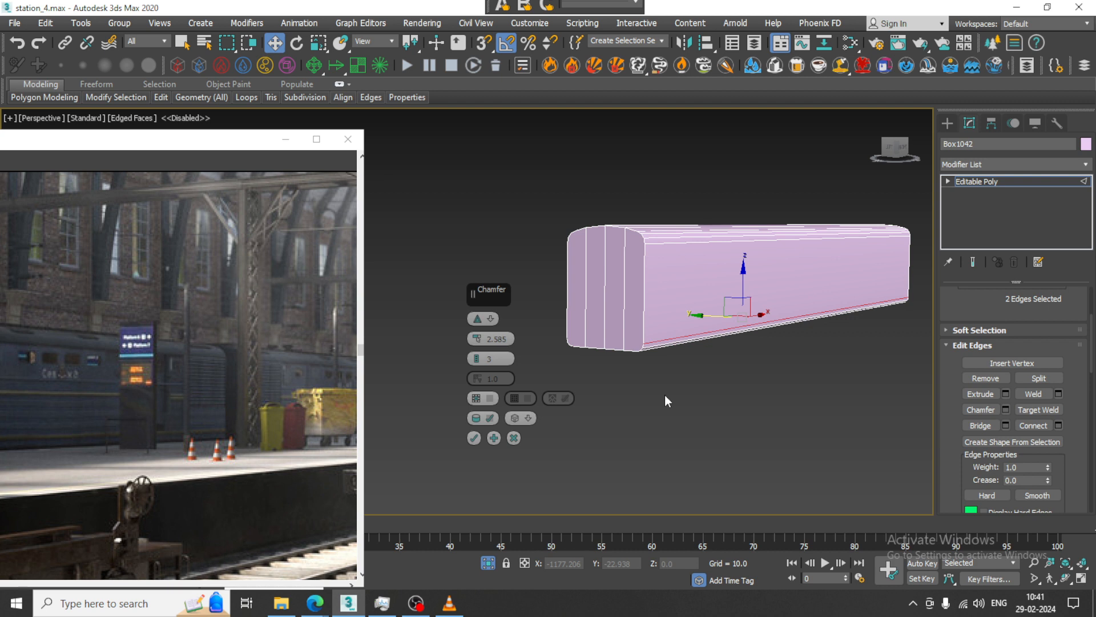
click(474, 438)
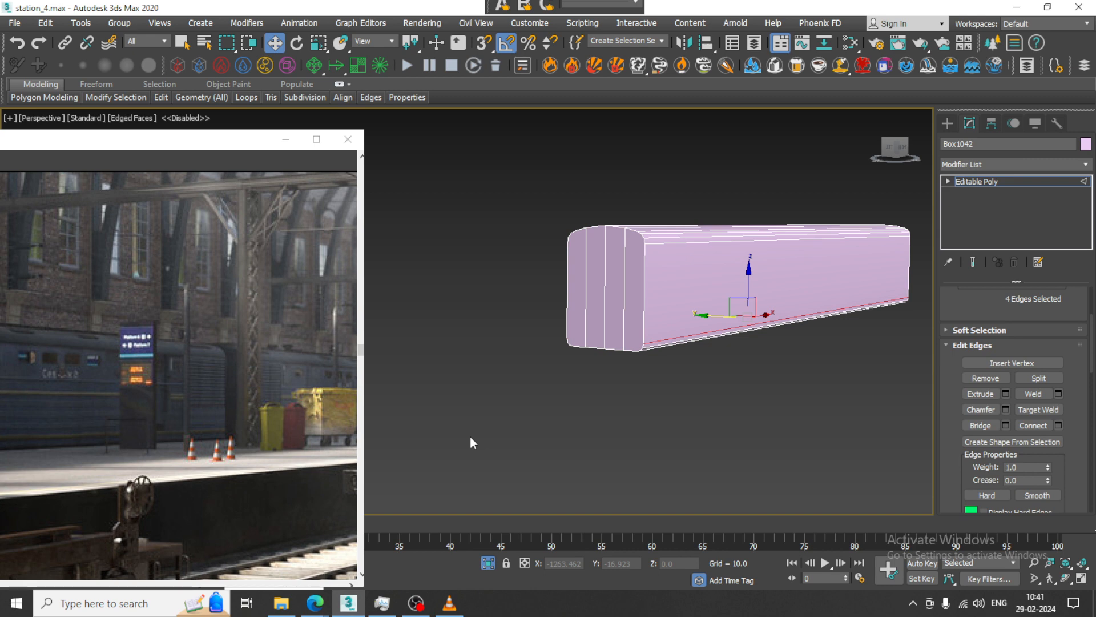
Move and resize the reference image window so the blue carriage shows beside the Perspective viewport
alt+middle_drag(762, 300, 739, 312)
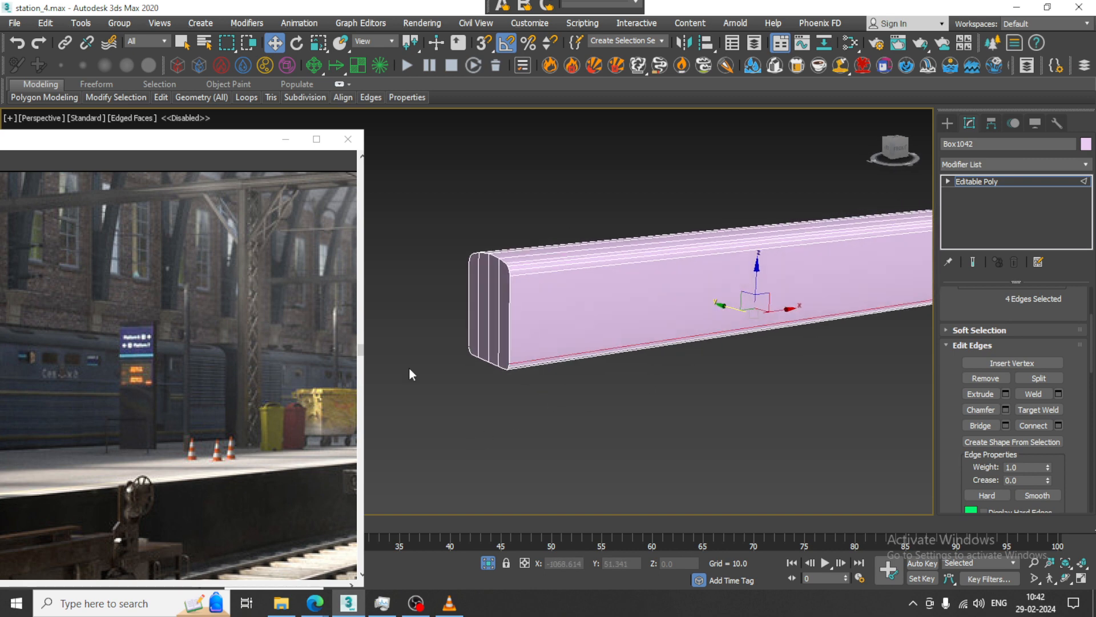
drag(152, 139, 284, 133)
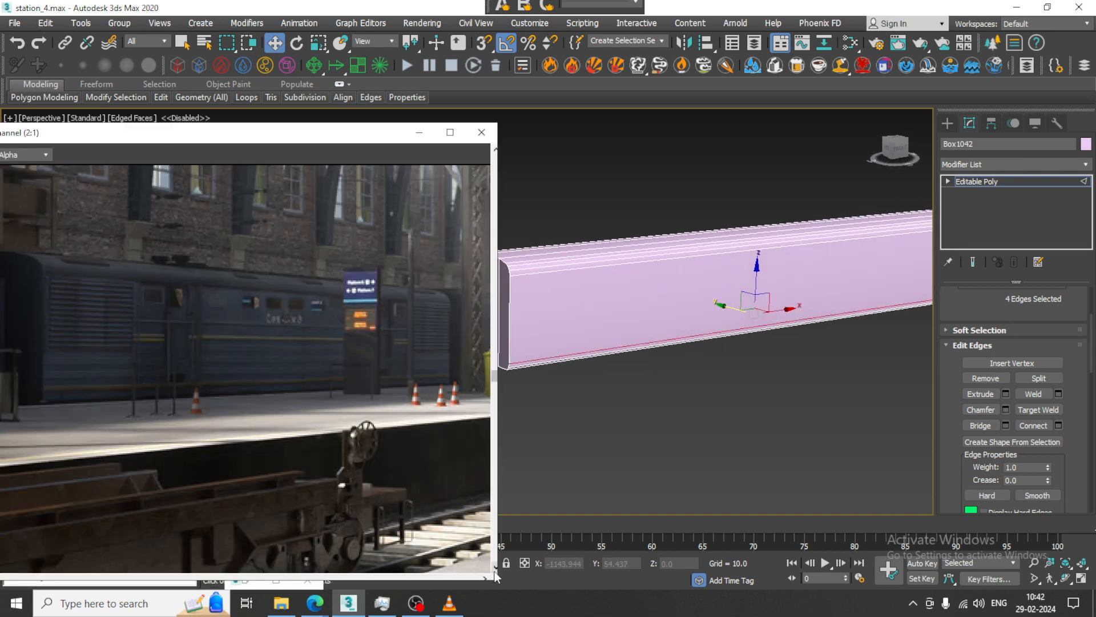
drag(499, 582, 379, 582)
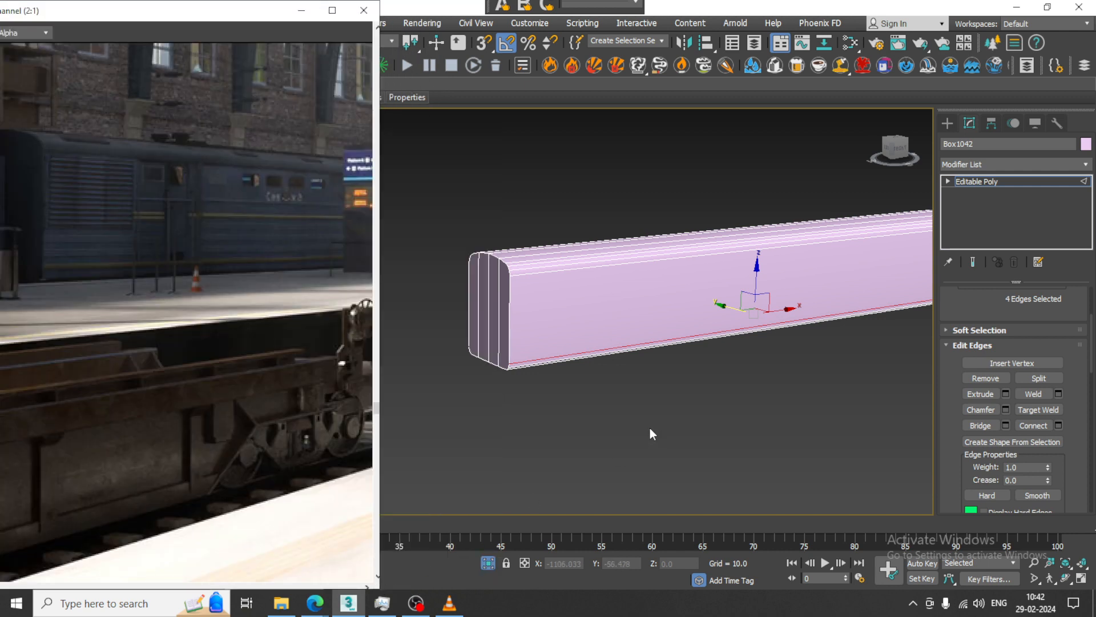
middle_drag(718, 324, 701, 332)
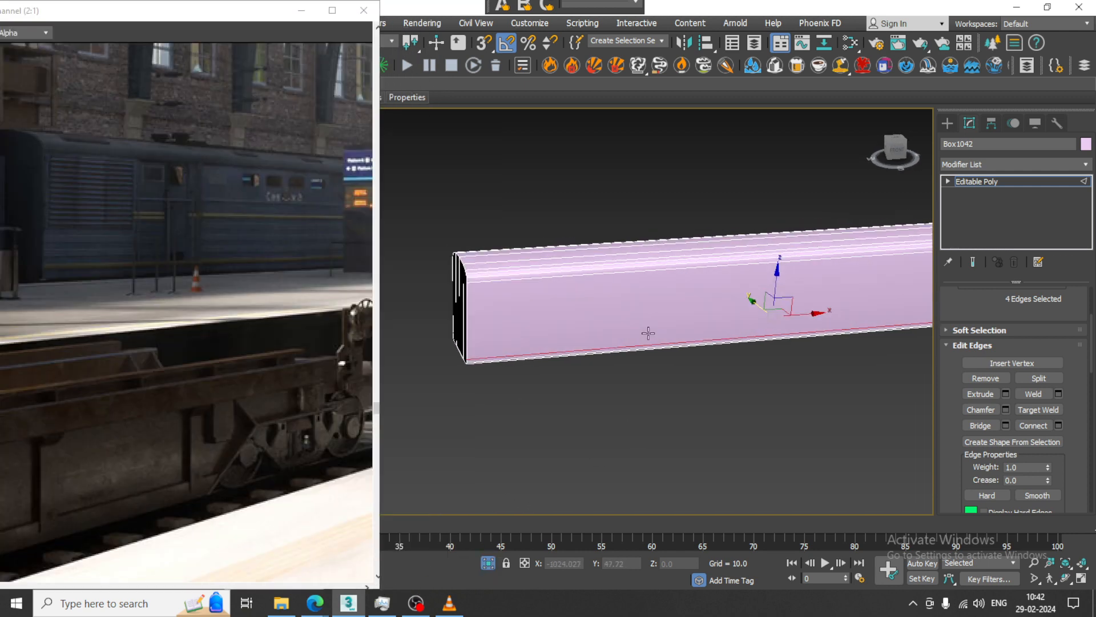
Shorten the carriage by moving all the vertices of its far end inward along its length
alt+middle_drag(651, 332, 611, 342)
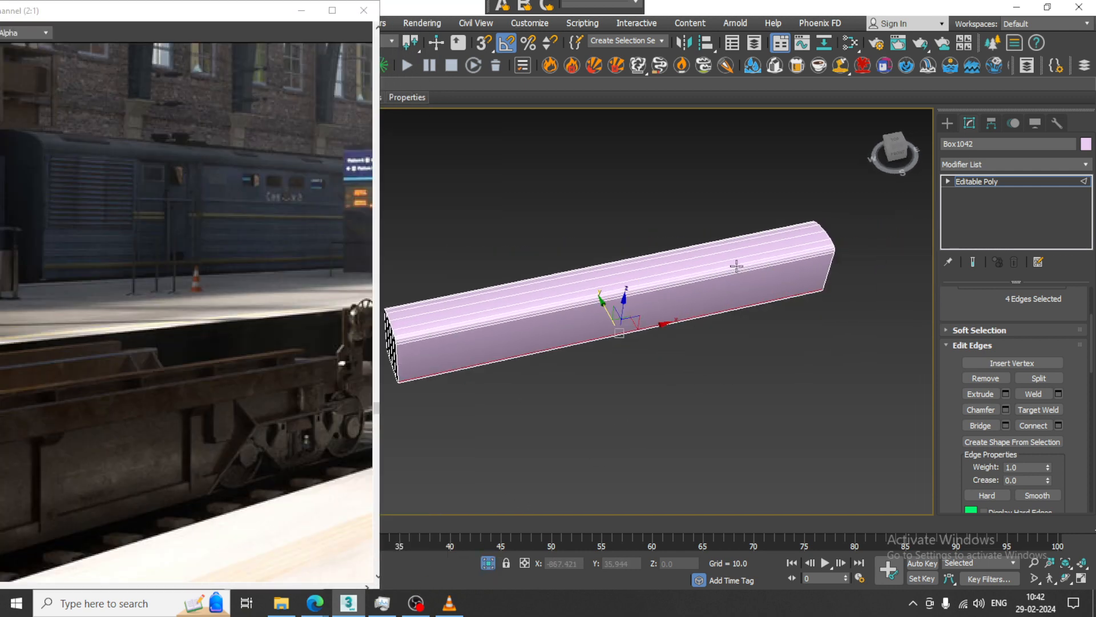
key(1)
drag(722, 177, 856, 334)
drag(848, 247, 778, 265)
alt+middle_drag(783, 264, 684, 358)
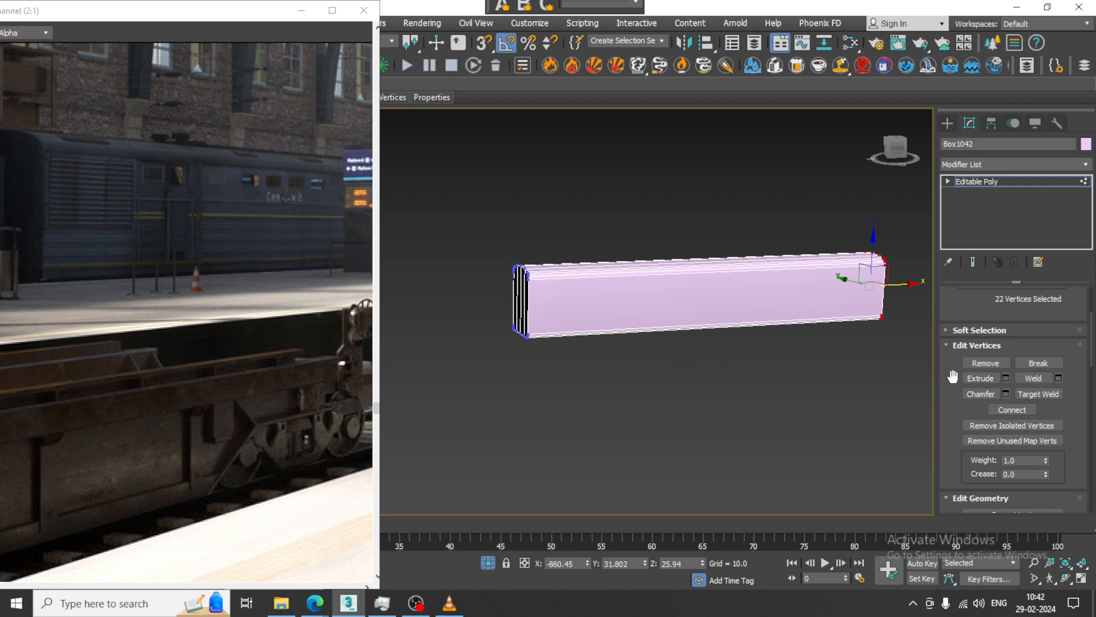
Connect the carriage's lengthwise edges with 1 segment and slide the new vertical loop toward the near end
key(2)
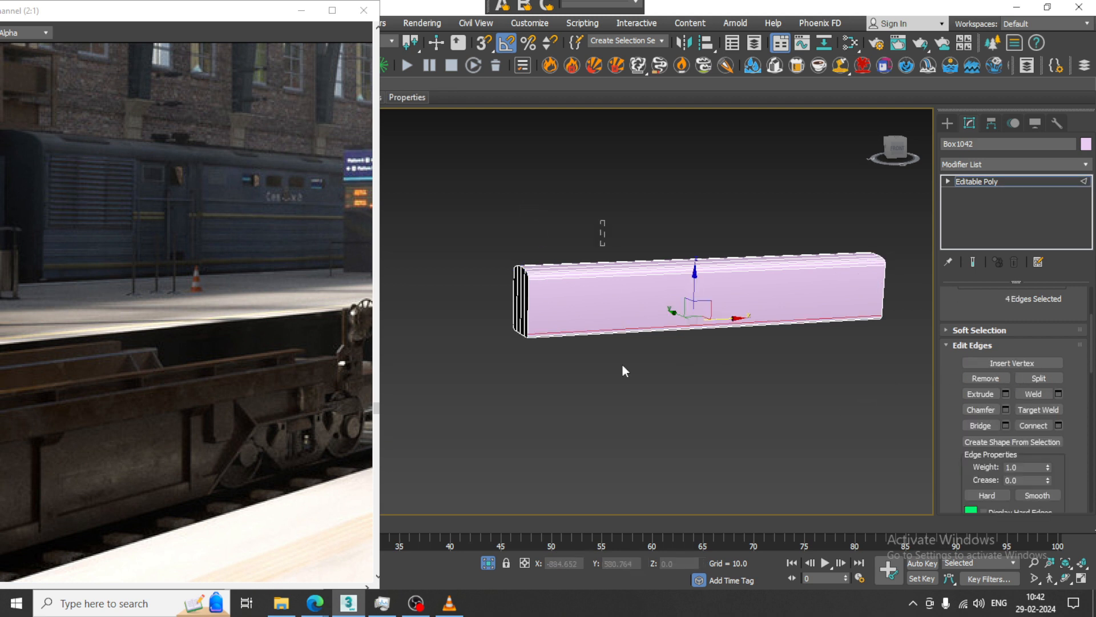
scroll(642, 310, up, 2)
click(1058, 425)
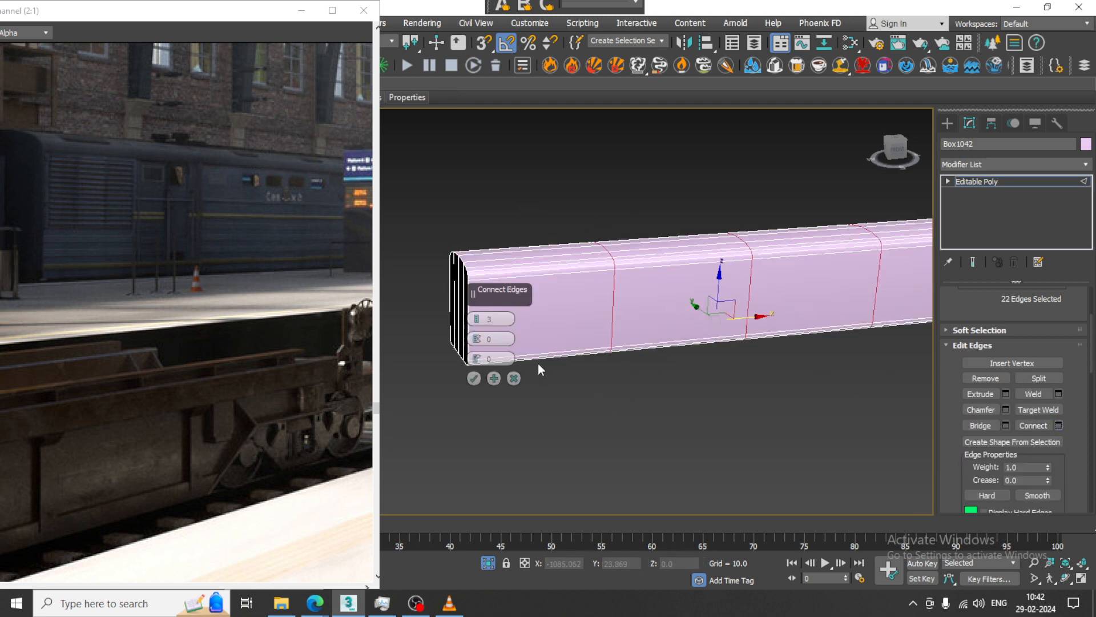
drag(476, 320, 477, 342)
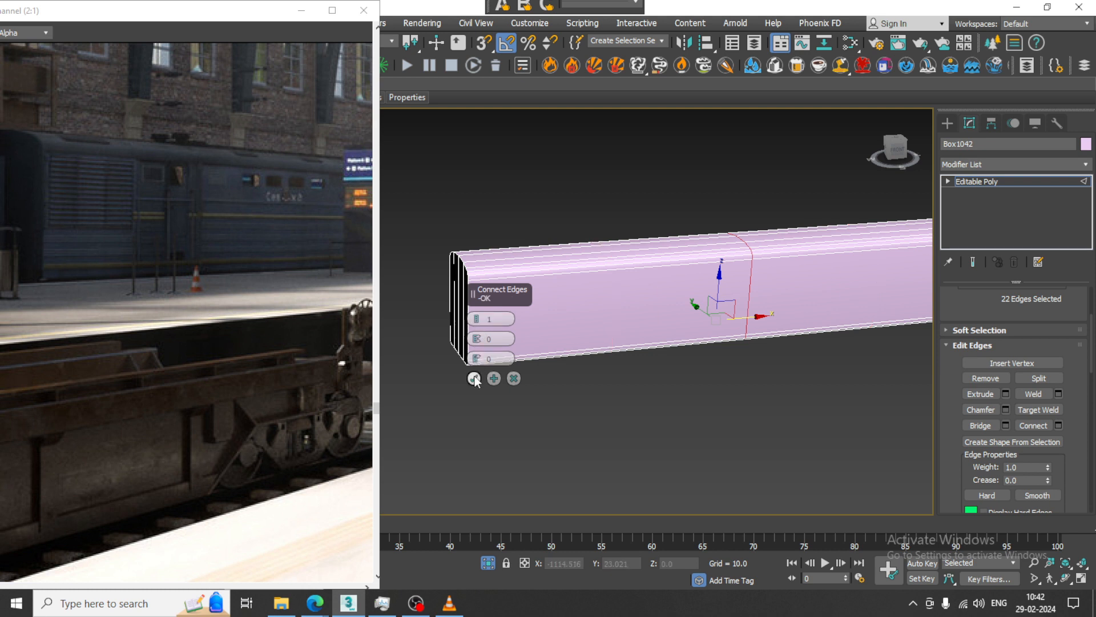
click(474, 378)
drag(677, 289, 603, 276)
middle_drag(603, 277, 622, 322)
scroll(618, 320, up, 3)
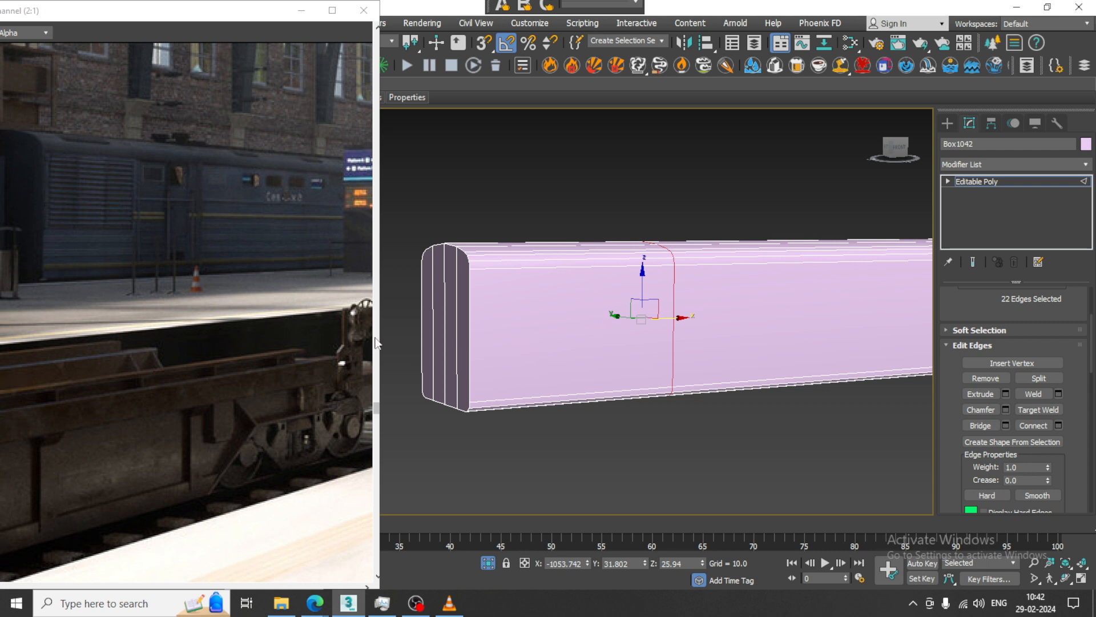
Connect the carriage's vertical edges with 1 segment, flatten the horizontal loop and lower it below mid-height
scroll(408, 333, down, 2)
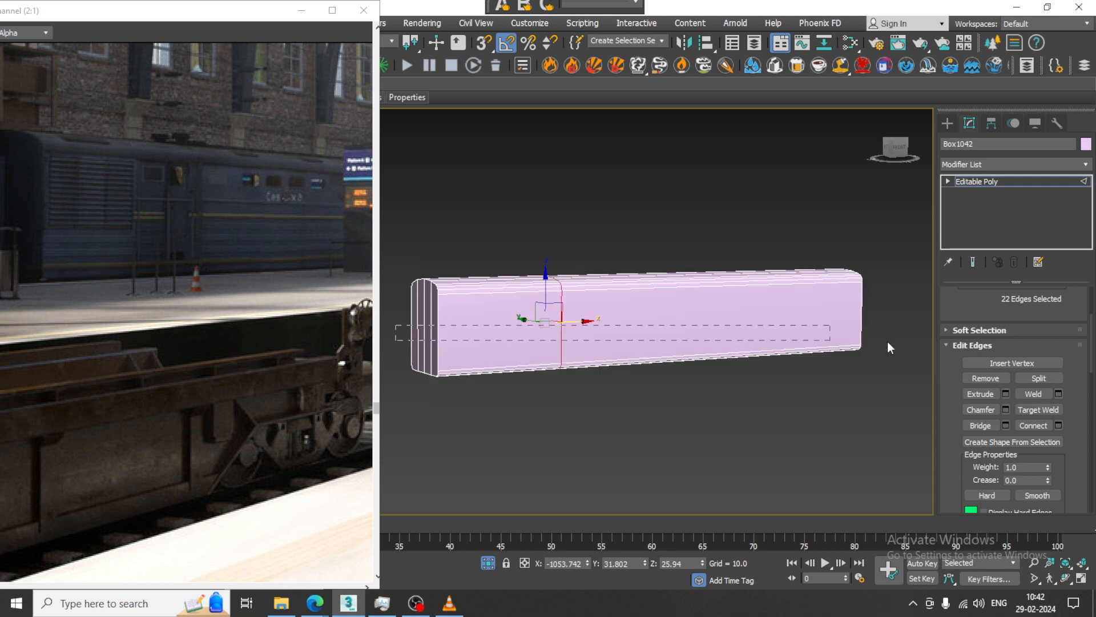
drag(887, 347, 889, 347)
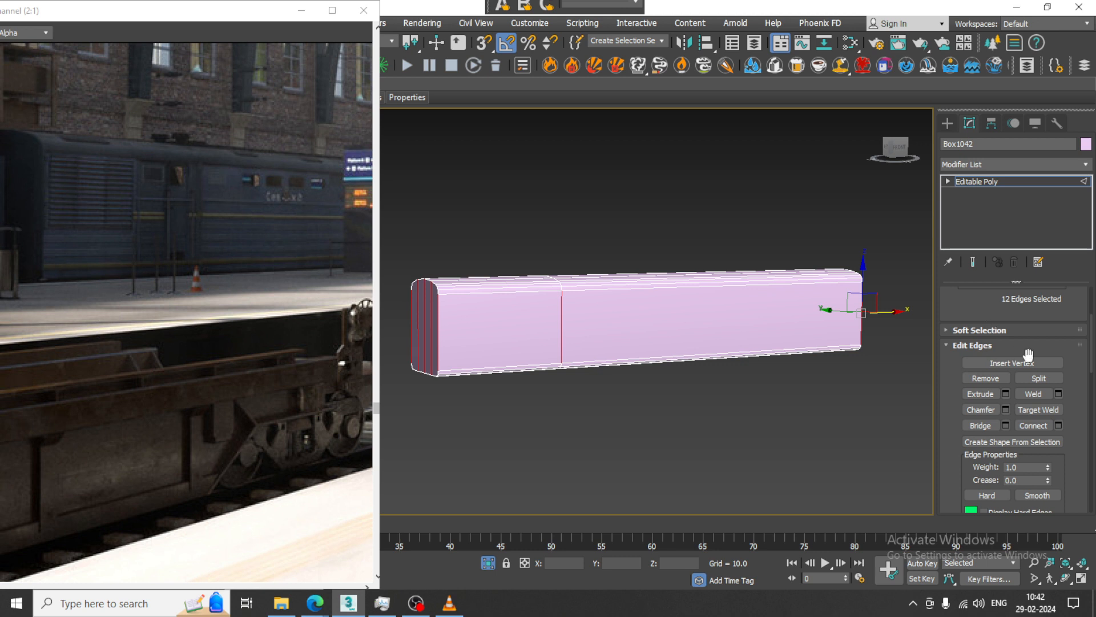
click(1058, 425)
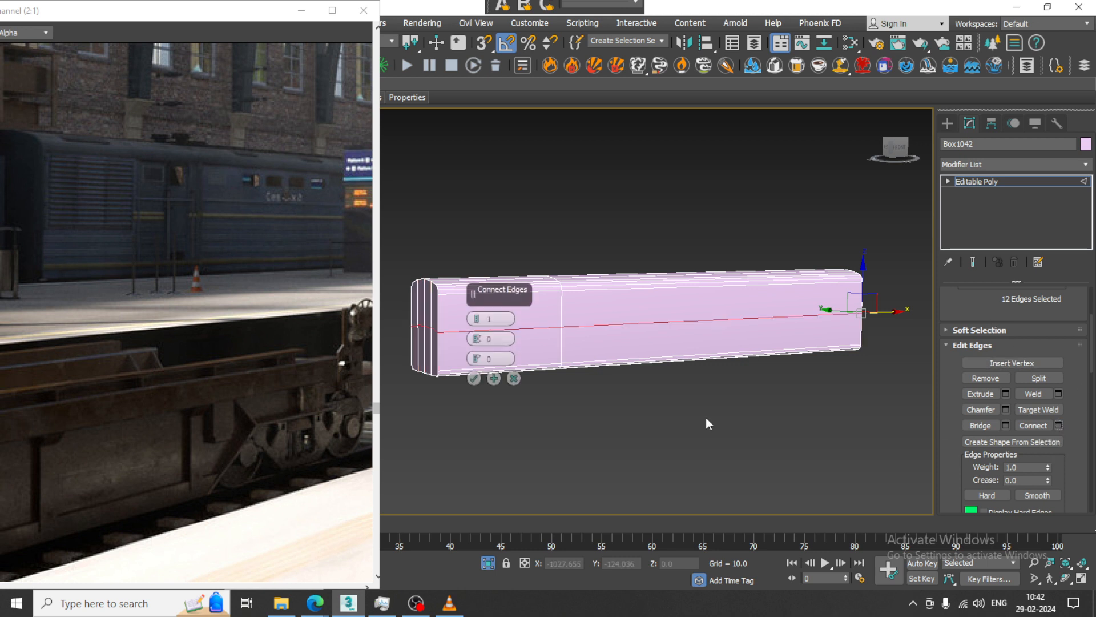
click(474, 379)
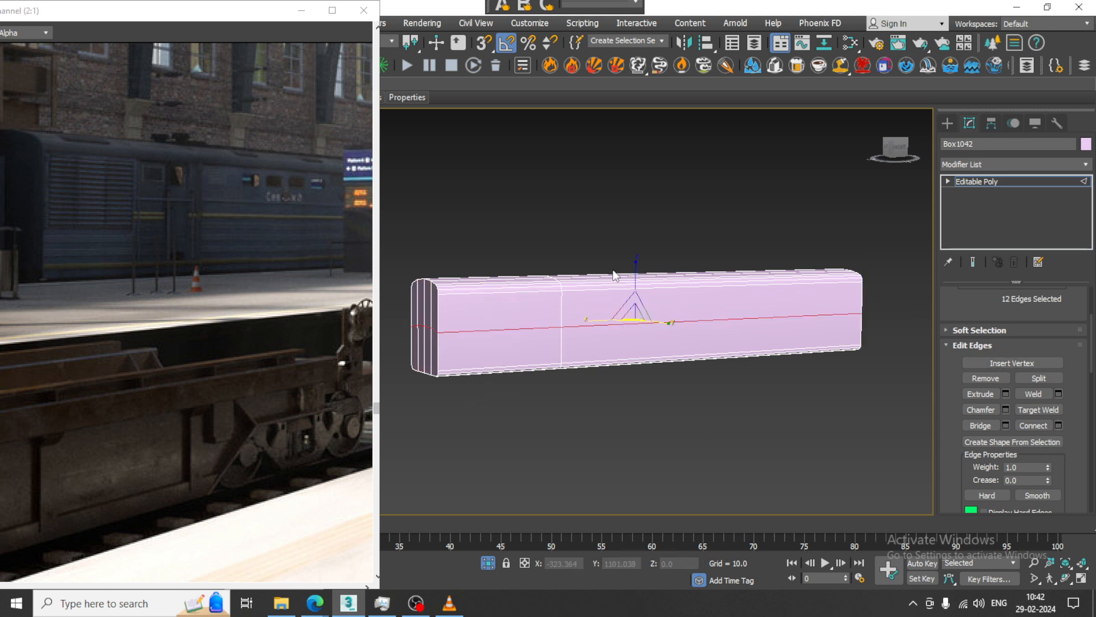
key(r)
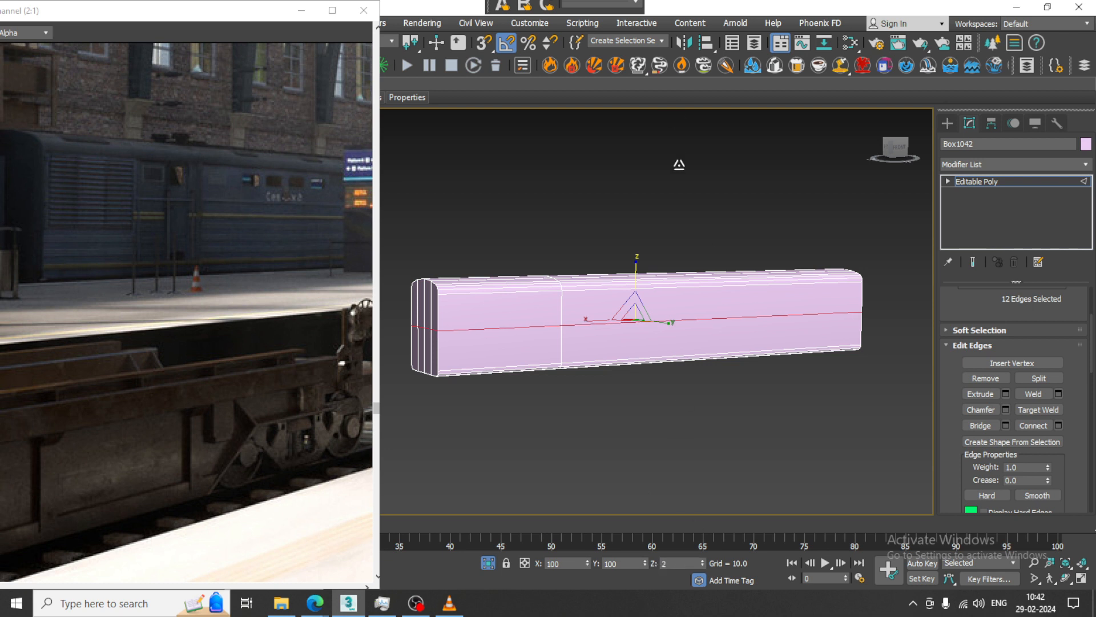
key(w)
drag(636, 281, 644, 290)
Move the vertical loop's vertices slightly closer to the carriage's near end, to about X -1061.661
alt+middle_drag(645, 290, 559, 293)
middle_drag(560, 293, 587, 240)
key(1)
drag(577, 171, 682, 529)
drag(645, 319, 621, 318)
alt+middle_drag(621, 318, 606, 275)
scroll(607, 276, down, 3)
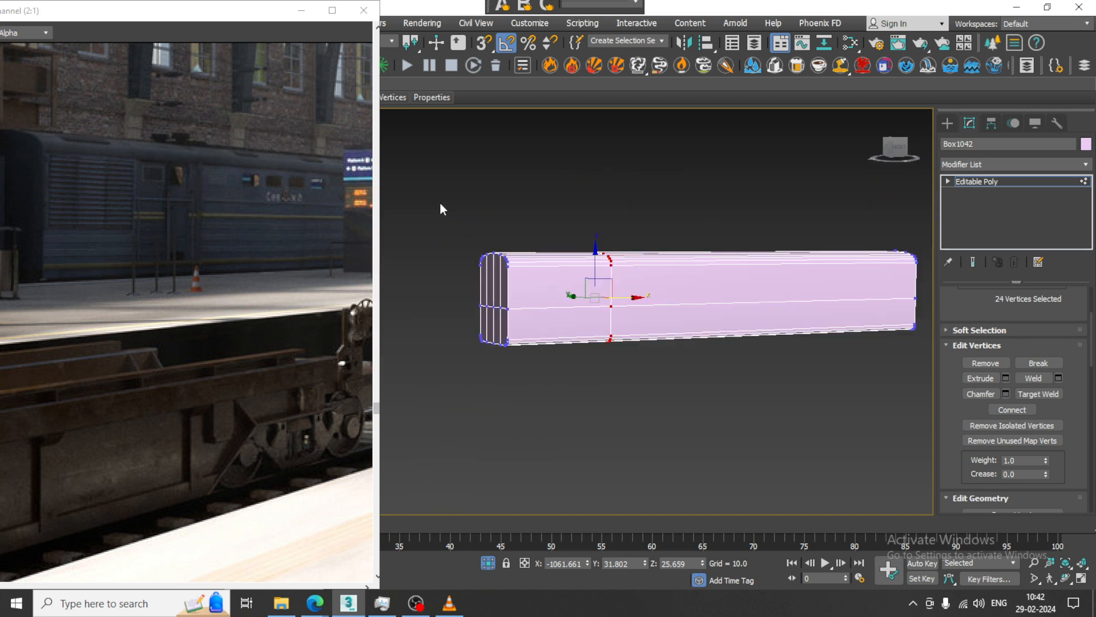
Raise all the roof vertices to about Z 52.868 to make the carriage taller
drag(1037, 259, 1046, 286)
key(F3)
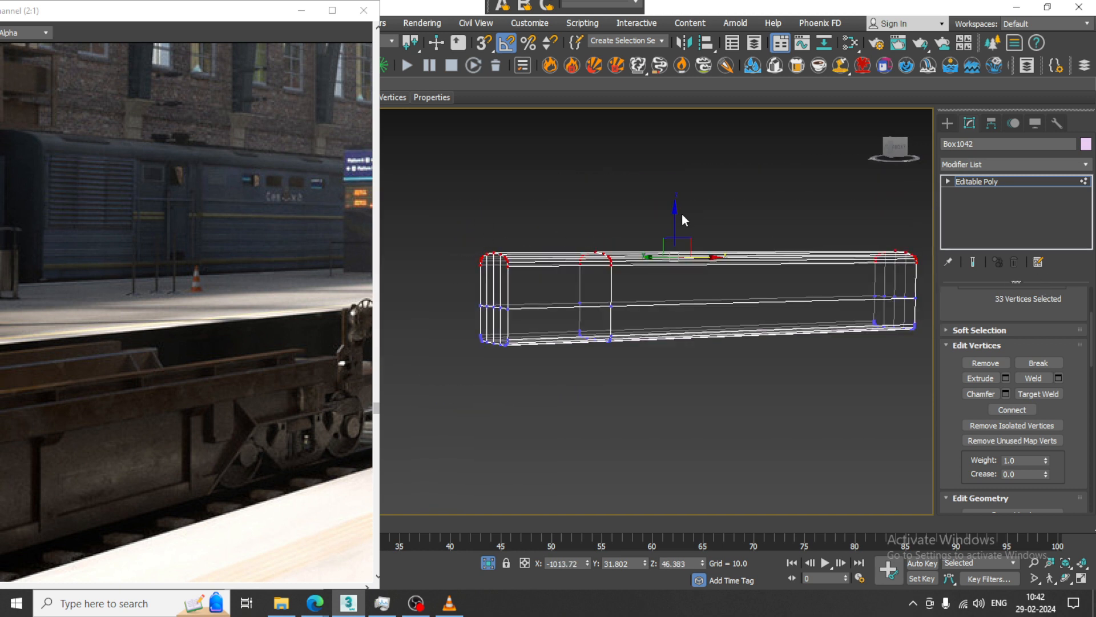
drag(674, 210, 675, 197)
key(F3)
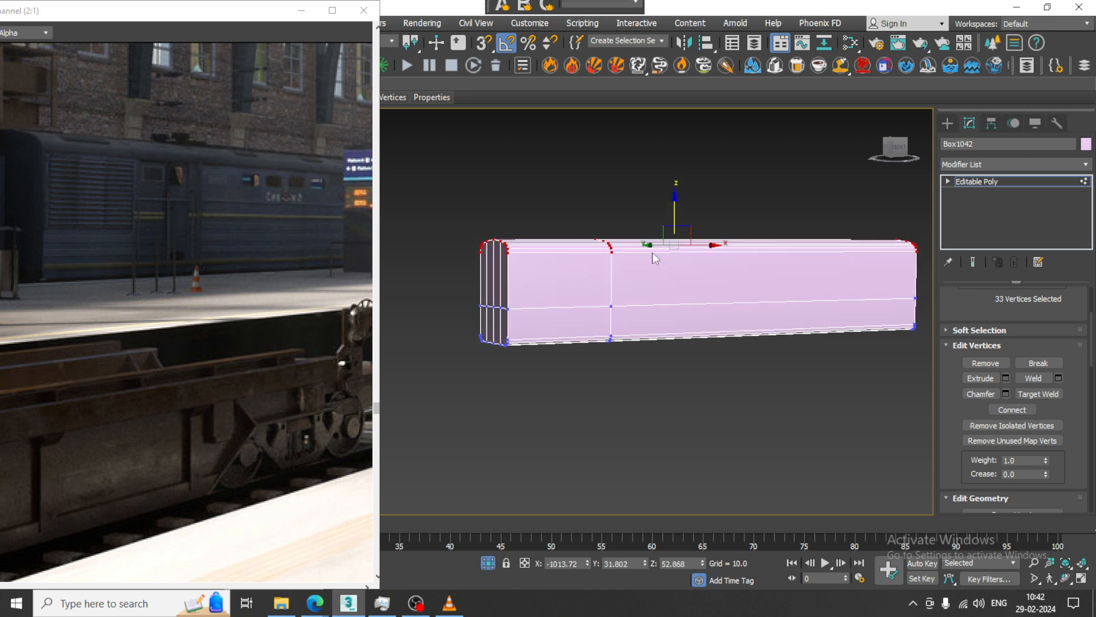
Connect the vertical edges between the roof and the lower horizontal loop with 1 segment around the carriage
alt+middle_drag(656, 266, 655, 293)
scroll(656, 294, up, 3)
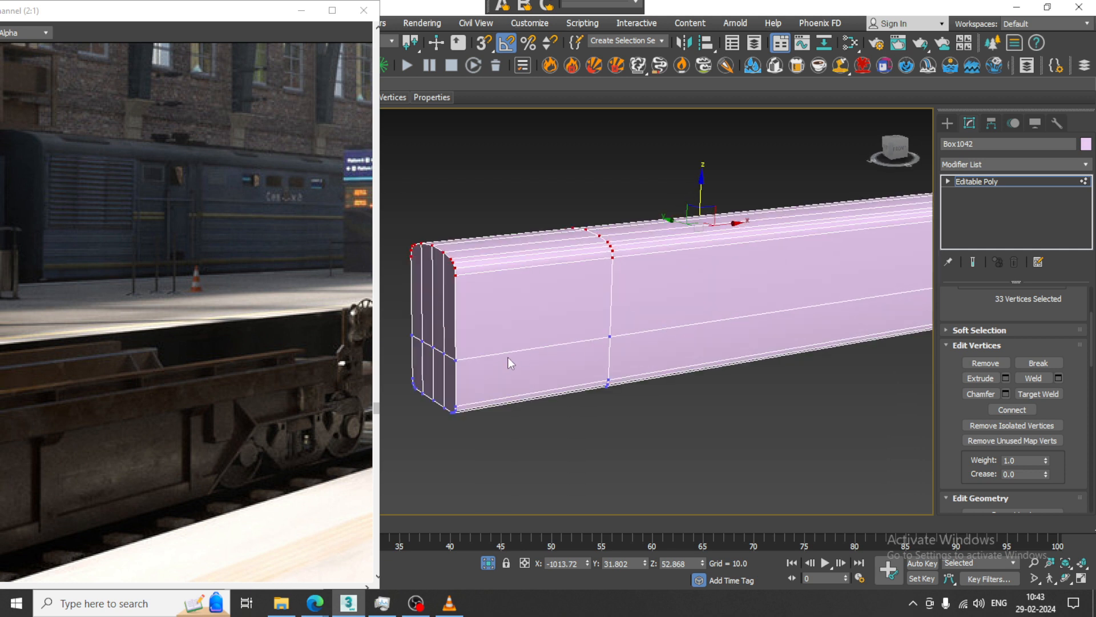
key(2)
click(456, 313)
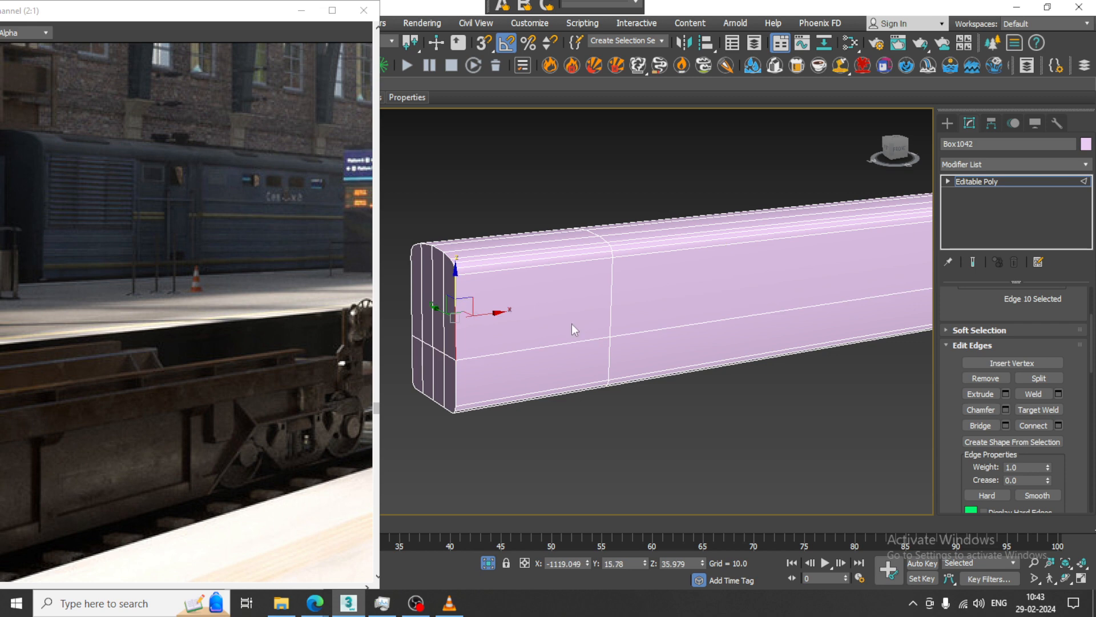
key(alt+w)
key(alt+w)
middle_drag(747, 202, 598, 252)
scroll(597, 251, down, 3)
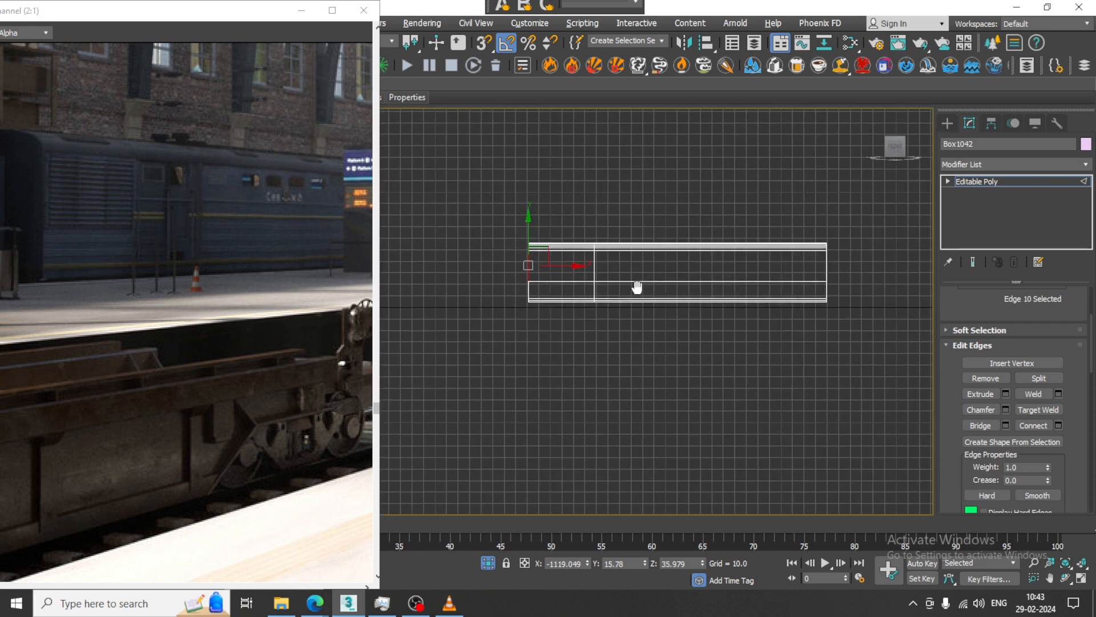
drag(464, 273, 865, 280)
key(alt+w)
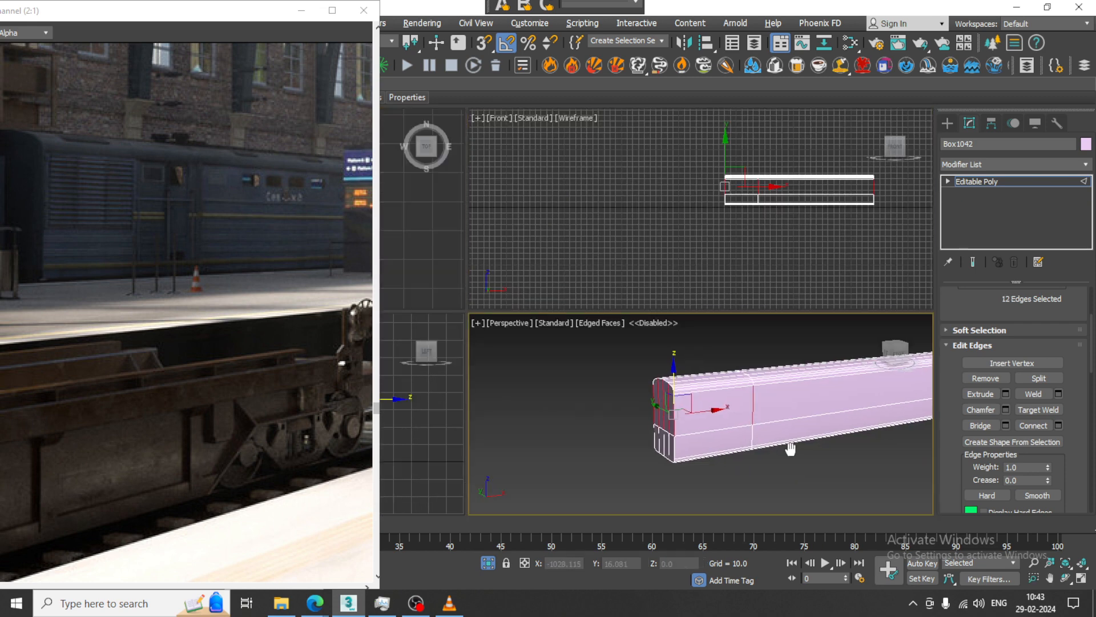
key(alt+w)
middle_drag(731, 398, 968, 447)
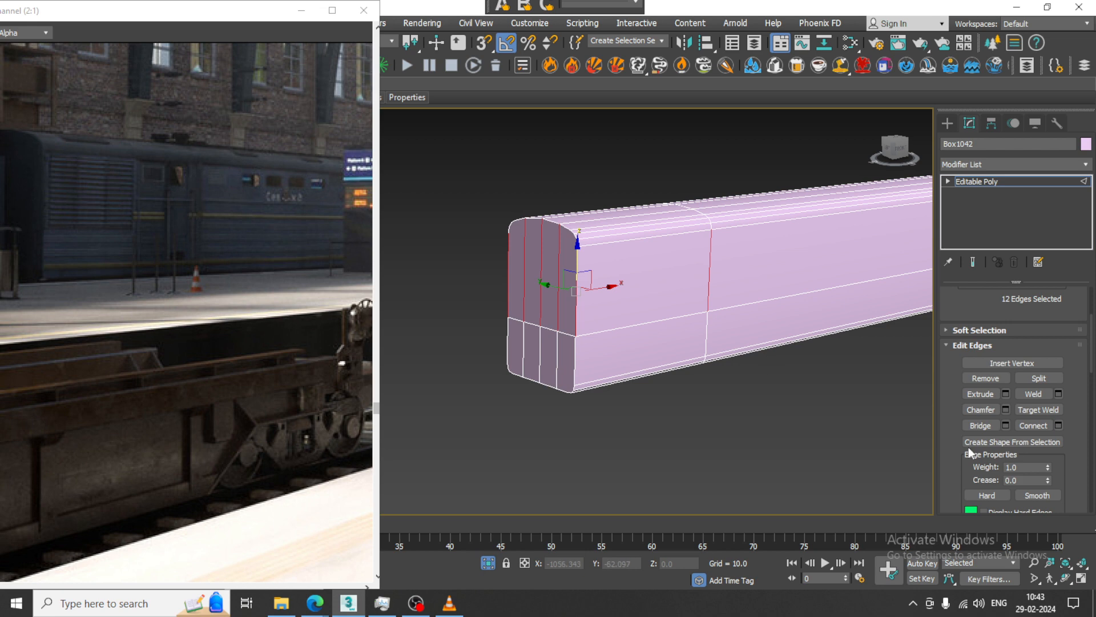
click(1058, 426)
click(473, 378)
Flatten the vertices of the upper horizontal loop to one height in the Front view
key(alt+w)
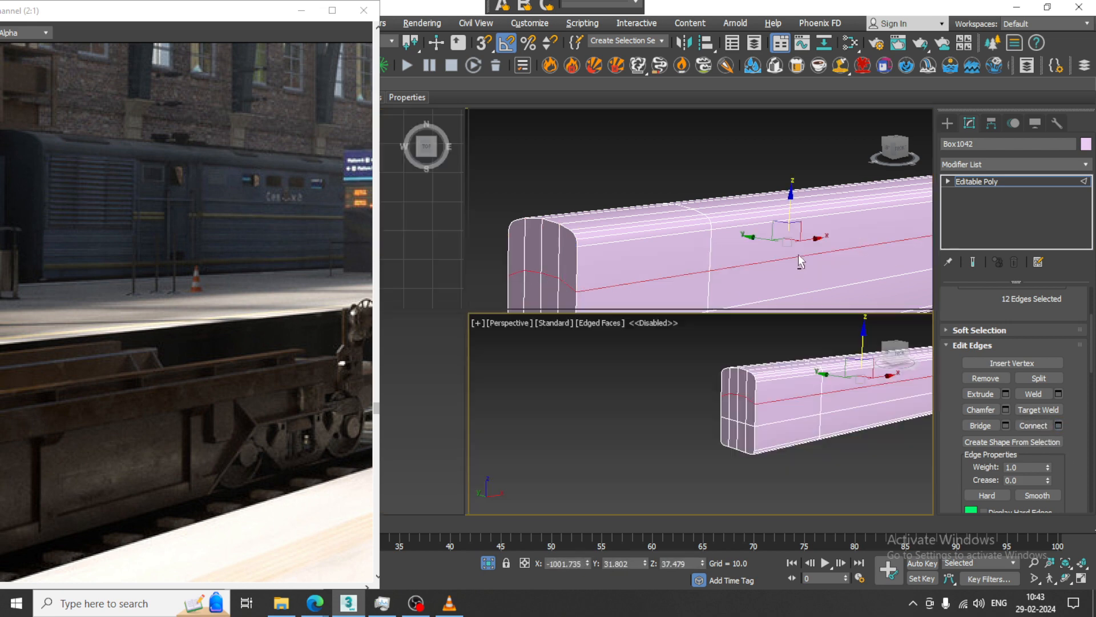
key(alt+w)
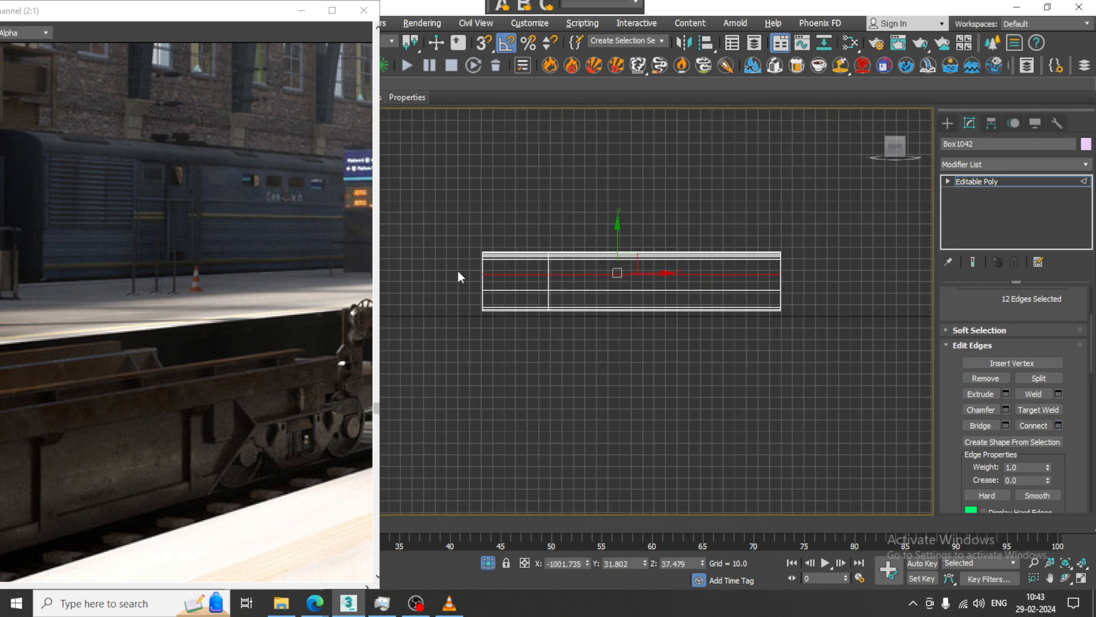
key(1)
drag(789, 286, 838, 283)
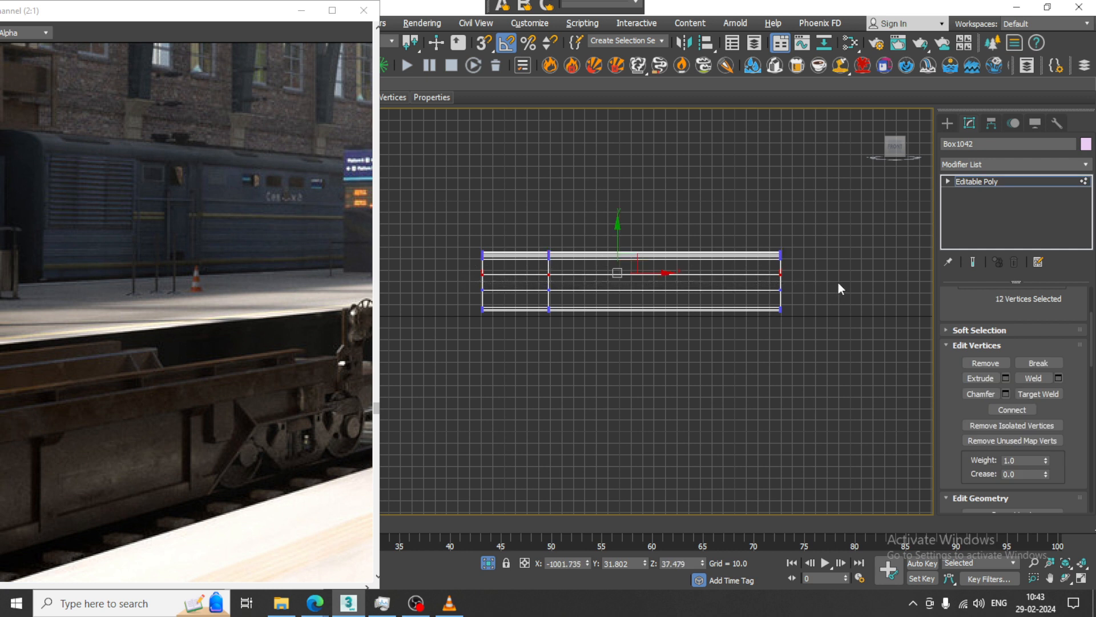
key(r)
drag(618, 216, 620, 579)
key(q)
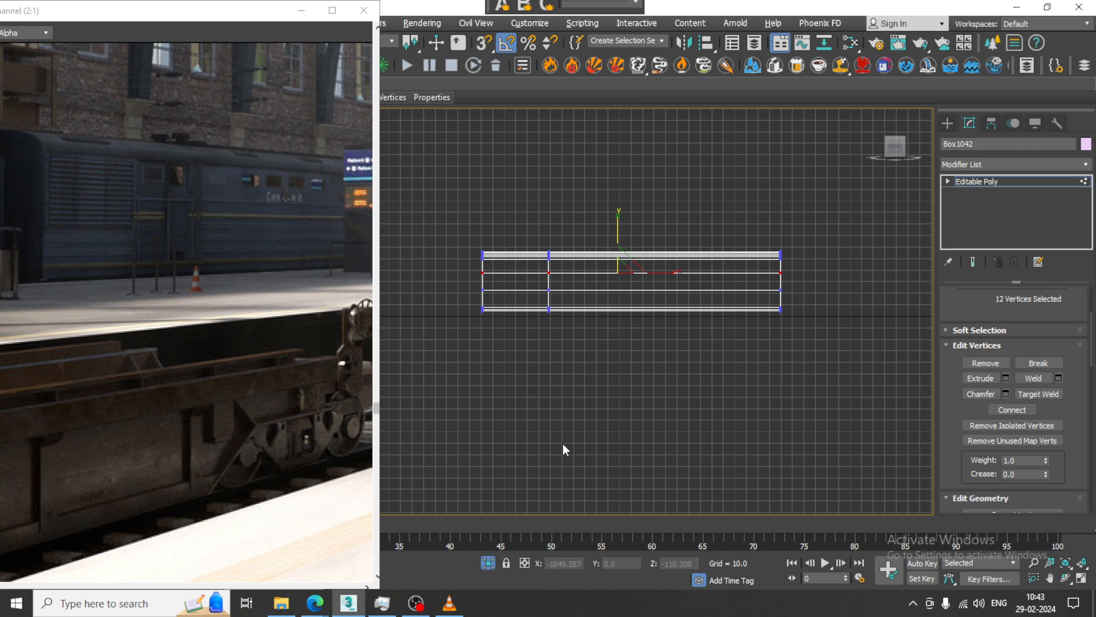
Raise the upper horizontal loop's vertices to about Z 46.306, just under the rounded roof edge
key(w)
scroll(606, 271, up, 2)
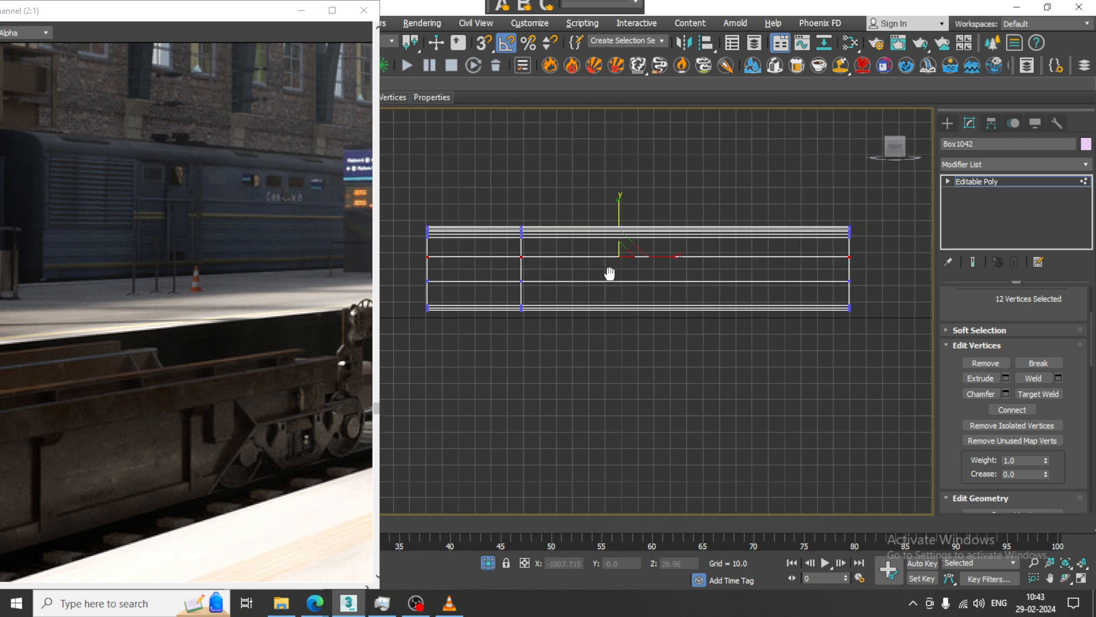
drag(656, 290, 654, 271)
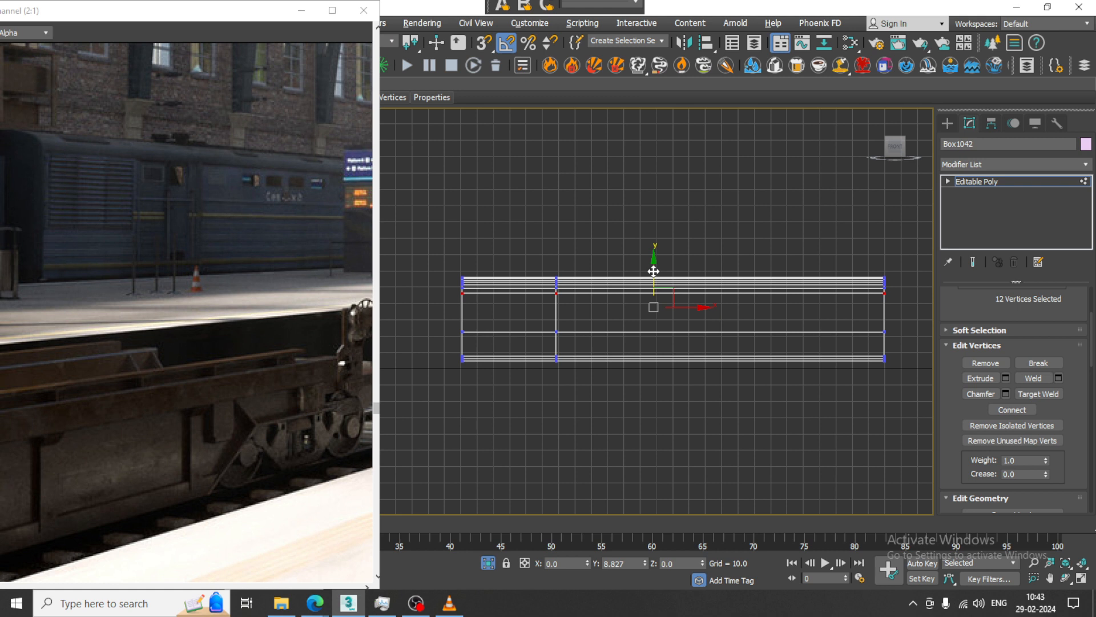
drag(653, 271, 653, 272)
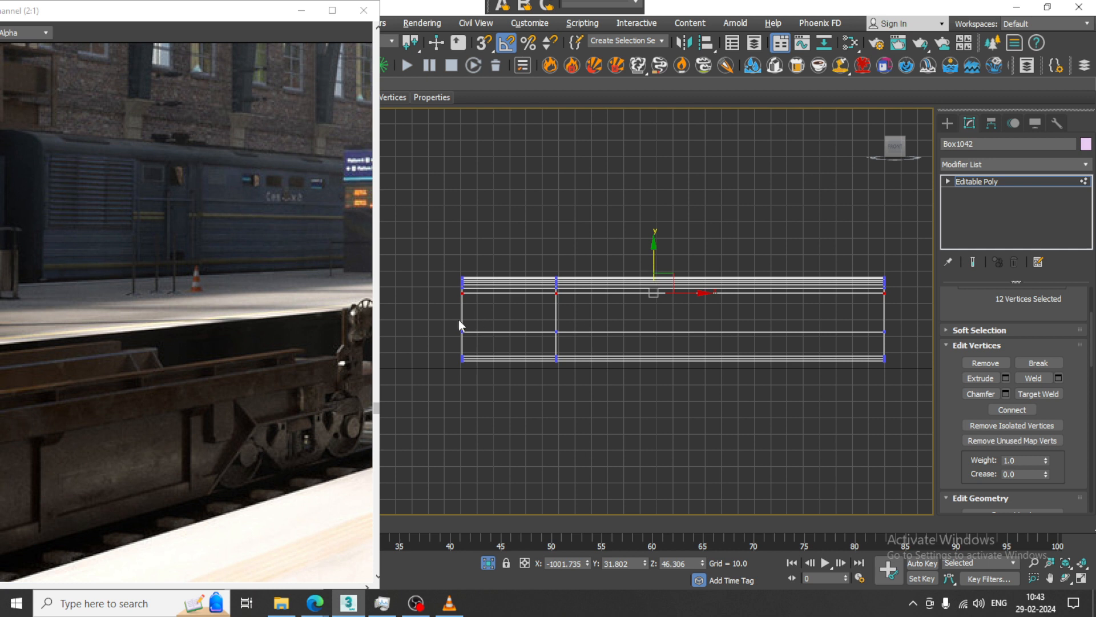
Connect the vertical edges between the two horizontal loops with 5 evenly spaced segments
key(2)
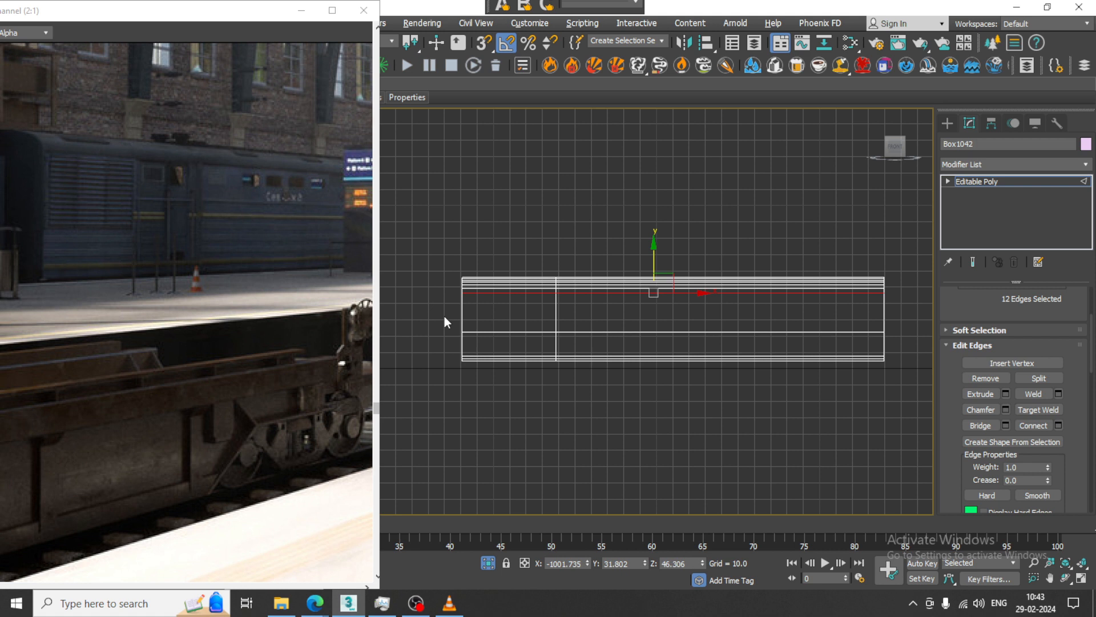
drag(444, 310, 944, 302)
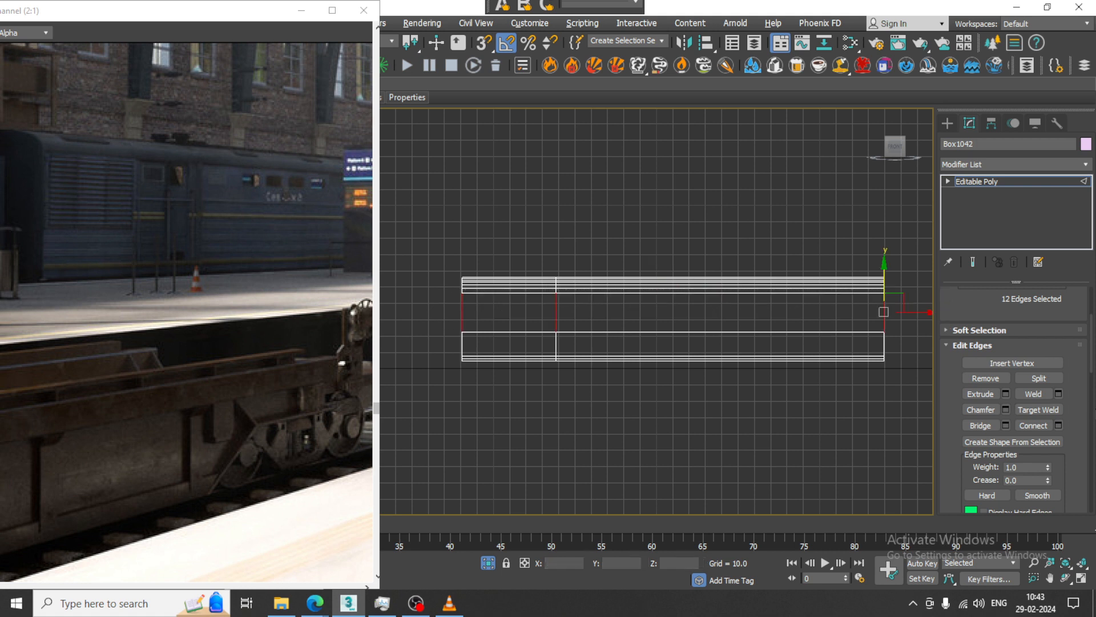
click(1058, 426)
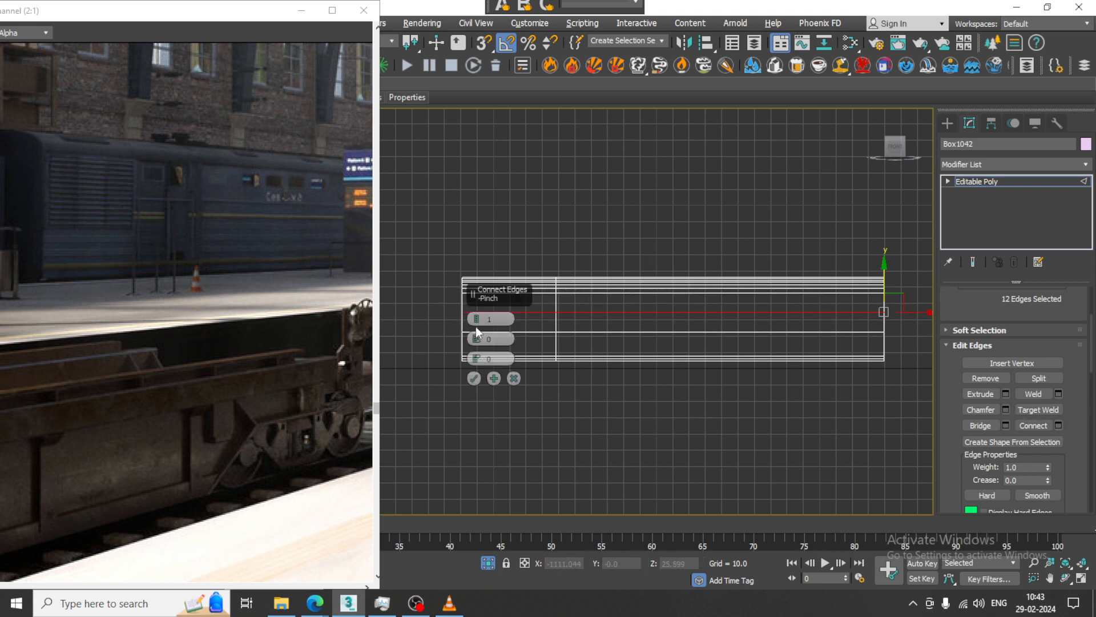
click(474, 378)
Inset the seven stacked side polygons of the carriage's end section by polygon, with an amount of 0.268
key(alt+w)
key(alt+w)
alt+middle_drag(810, 393, 763, 428)
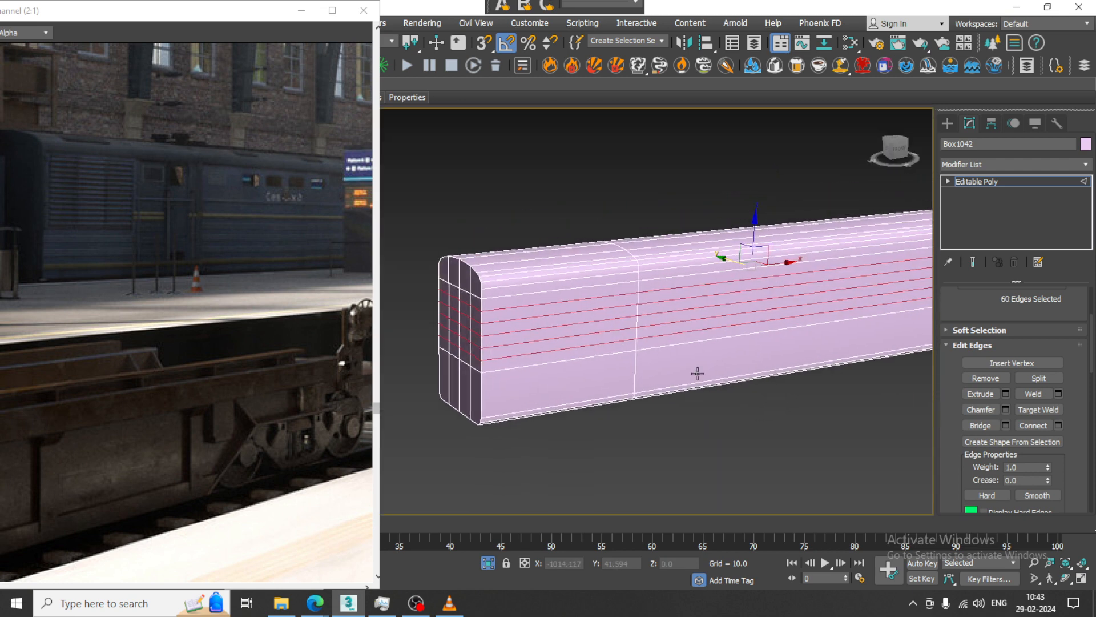
middle_drag(617, 366, 650, 371)
key(4)
scroll(594, 348, up, 2)
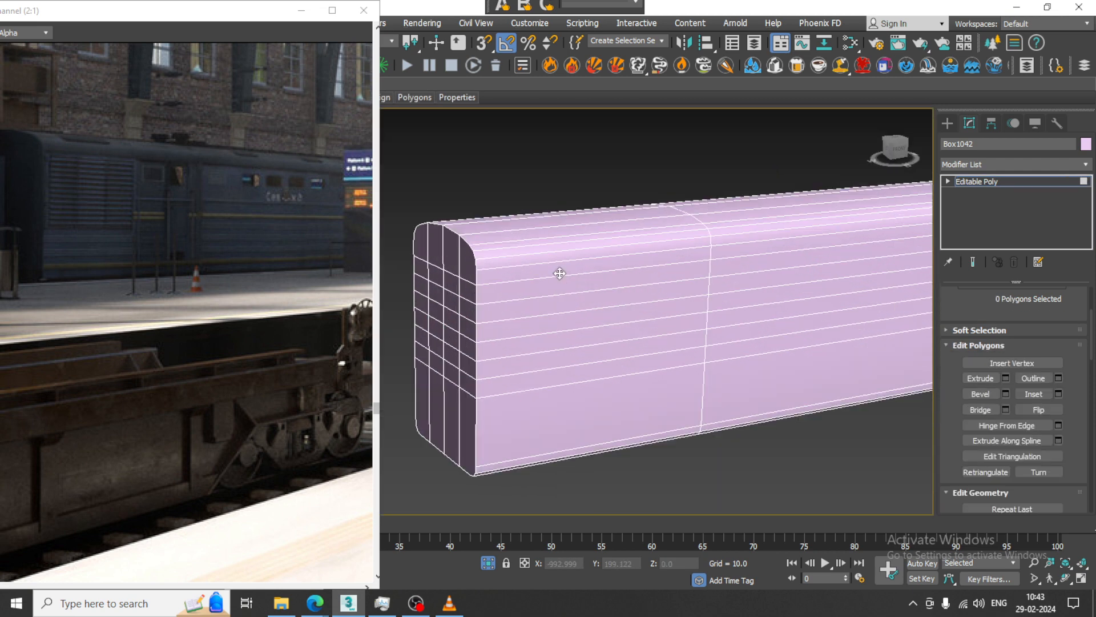
click(559, 275)
ctrl+click(558, 290)
ctrl+click(557, 310)
ctrl+click(555, 331)
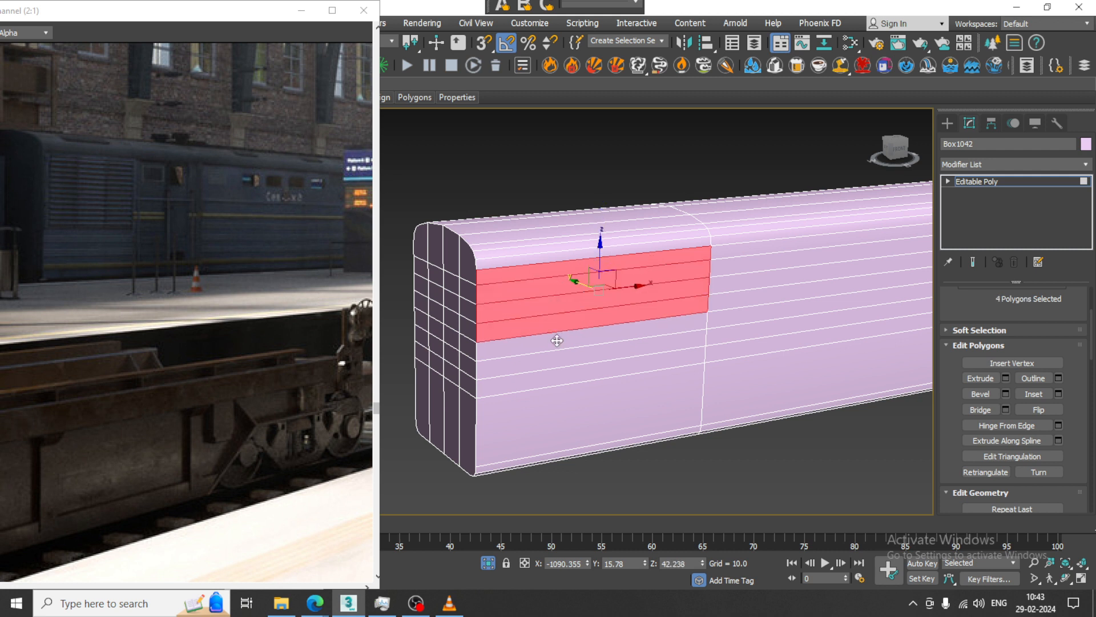
ctrl+click(557, 344)
ctrl+click(559, 361)
ctrl+click(561, 376)
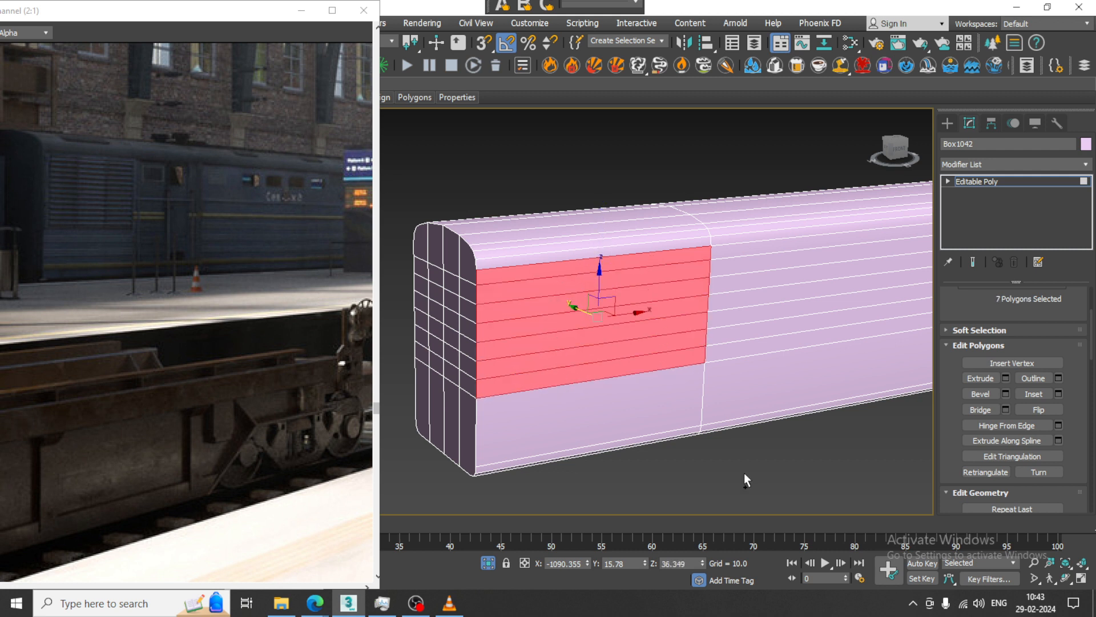
click(1059, 393)
click(483, 318)
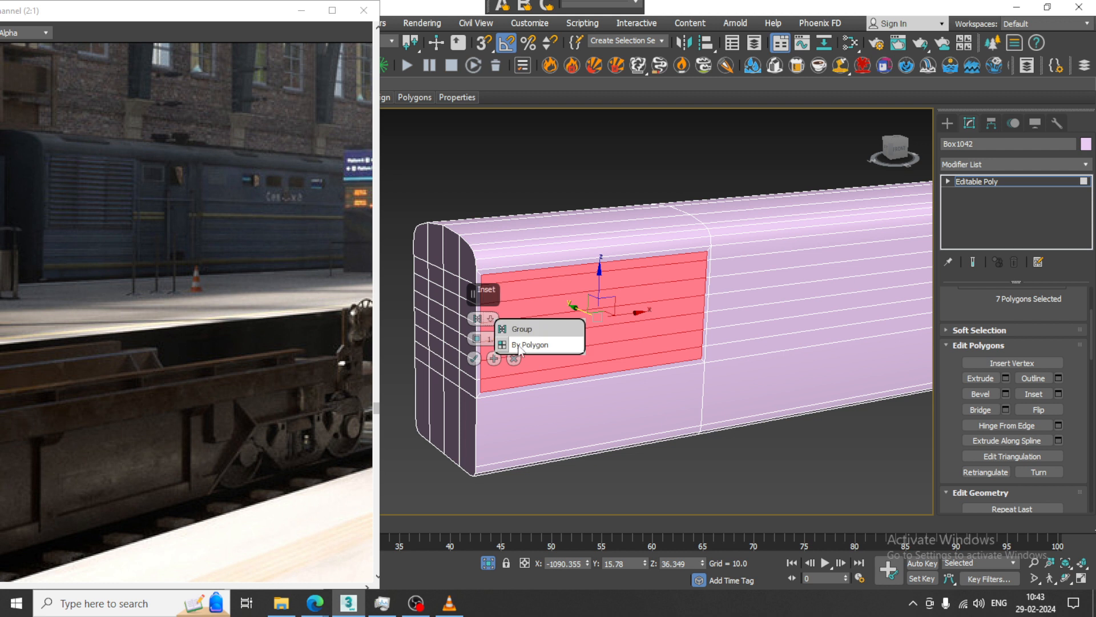
click(521, 344)
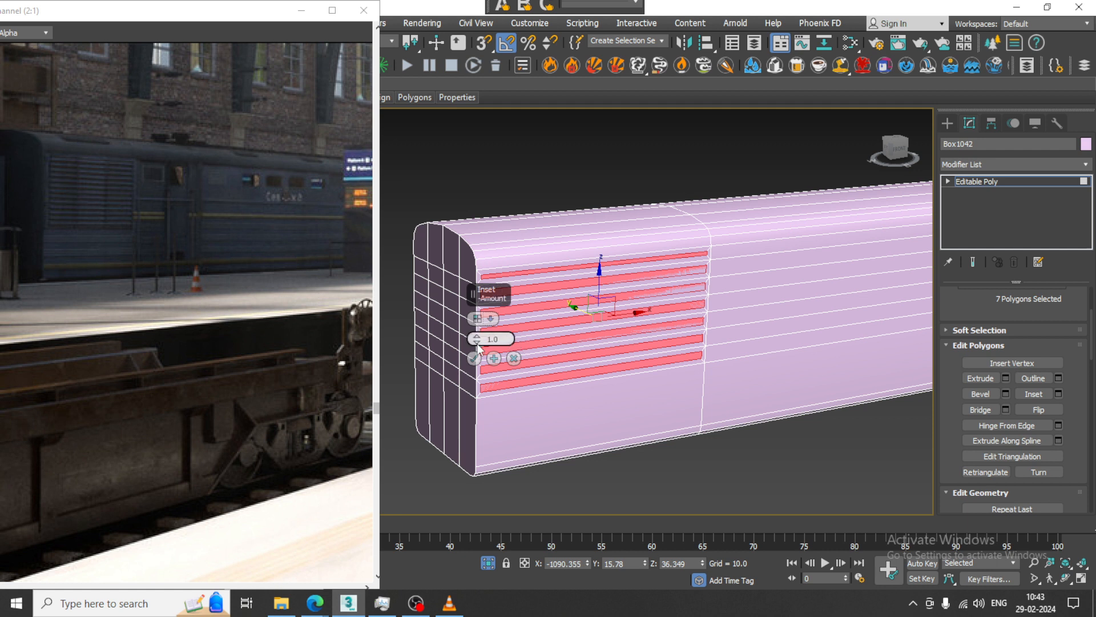
drag(477, 339, 477, 345)
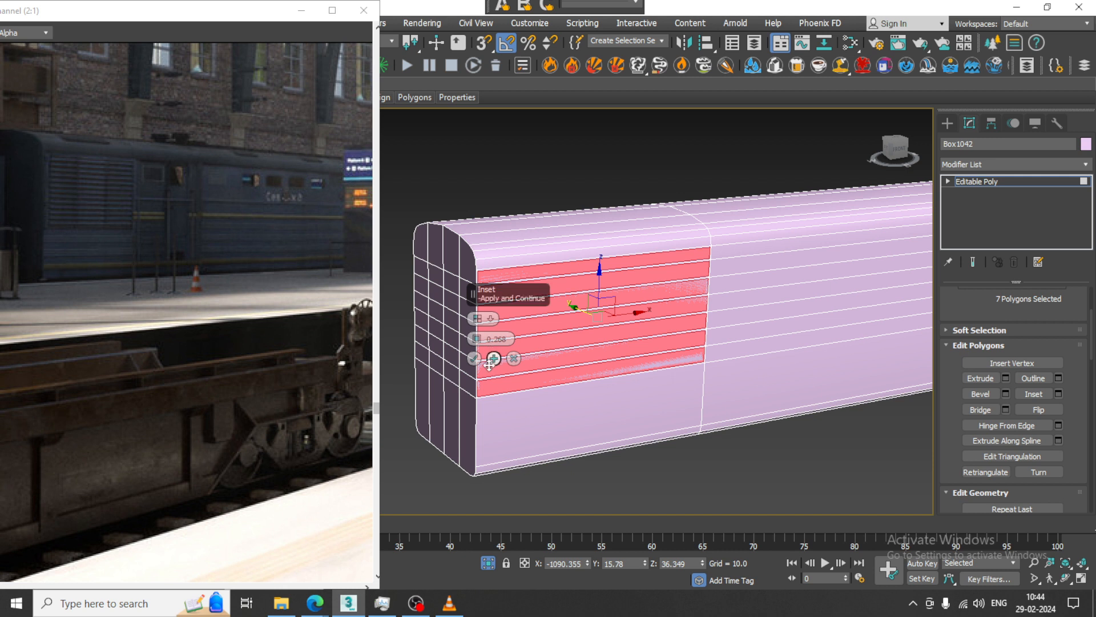
click(475, 359)
Extrude the seven inset louvre panels outward by 0.369
alt+middle_drag(616, 338, 638, 328)
scroll(638, 328, up, 3)
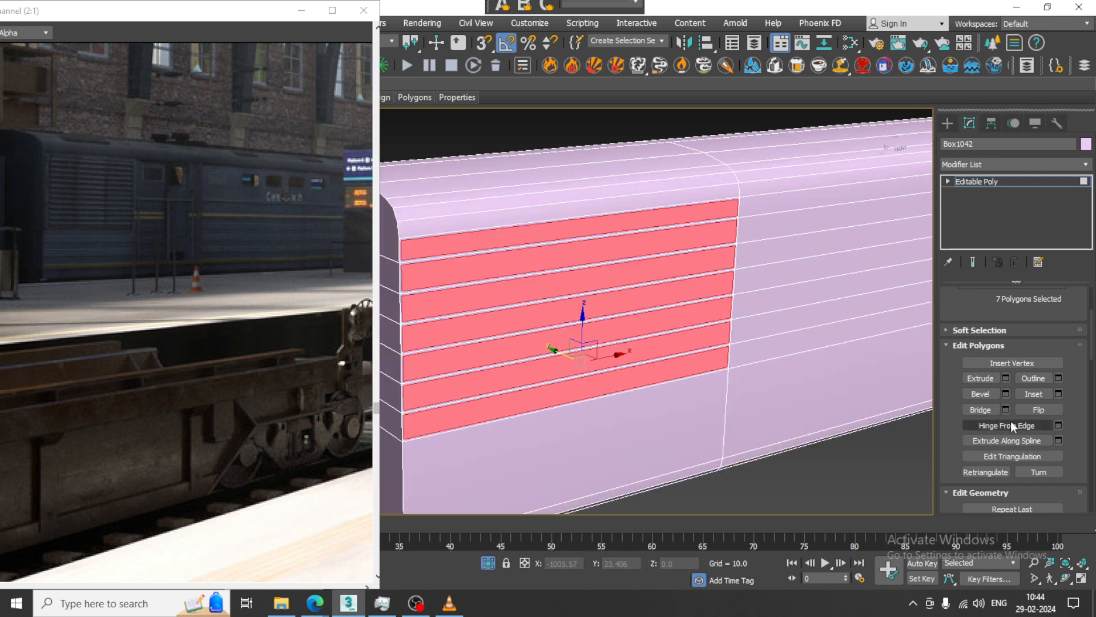
click(1006, 378)
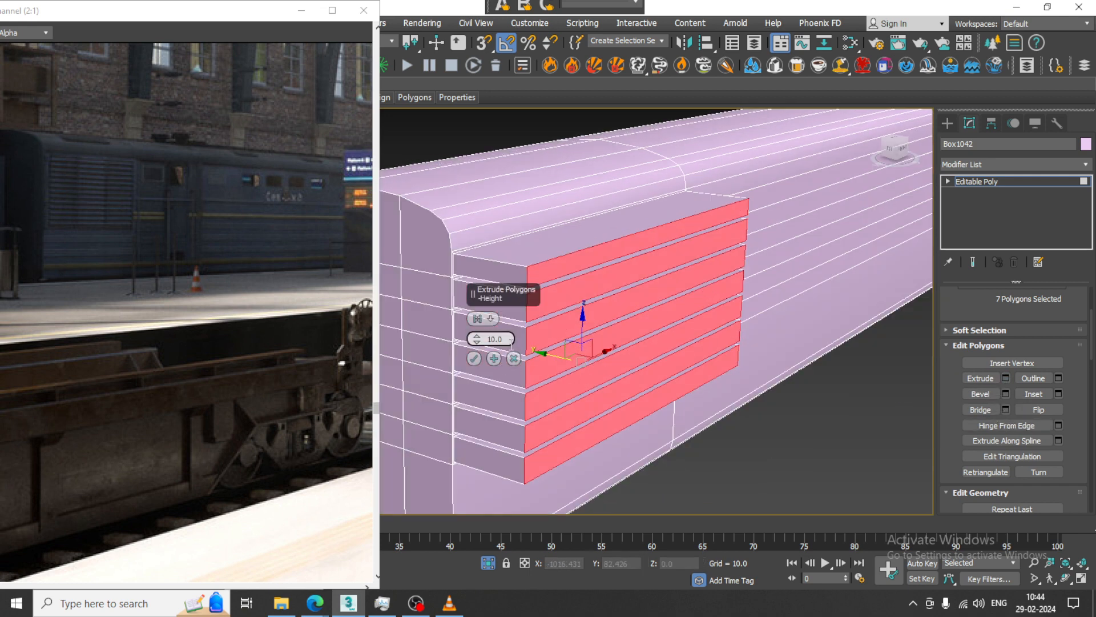
drag(477, 339, 490, 395)
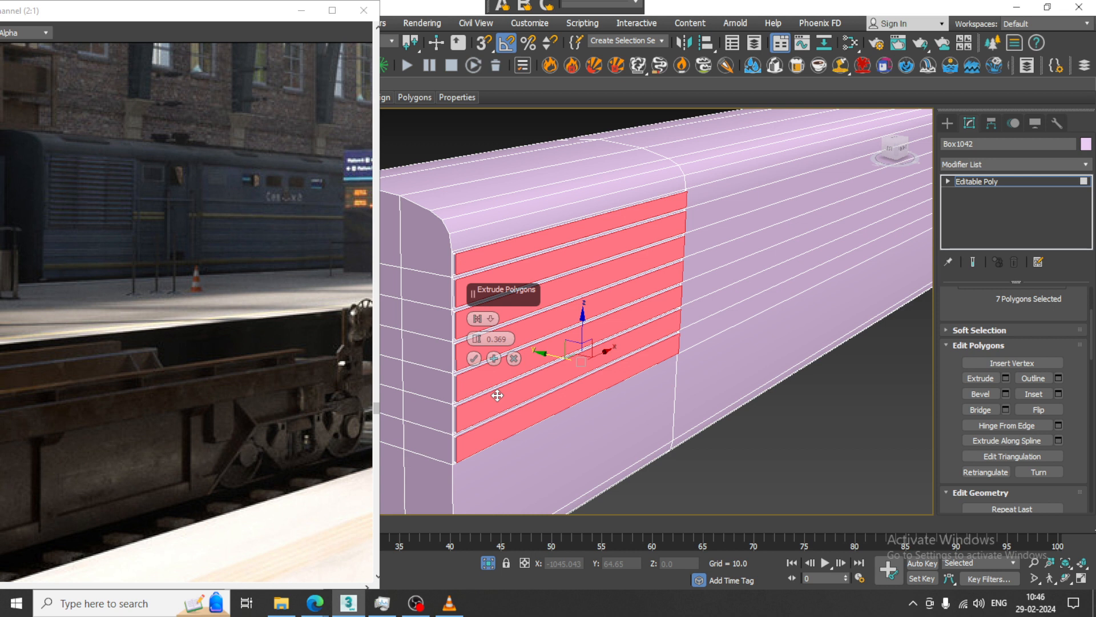
click(474, 358)
middle_drag(700, 384, 773, 365)
middle_drag(773, 364, 582, 293)
scroll(729, 319, down, 3)
Reposition the reference image, leave polygon editing and expand the modelling ribbon to show its full tools
drag(254, 31, 213, 164)
click(1016, 182)
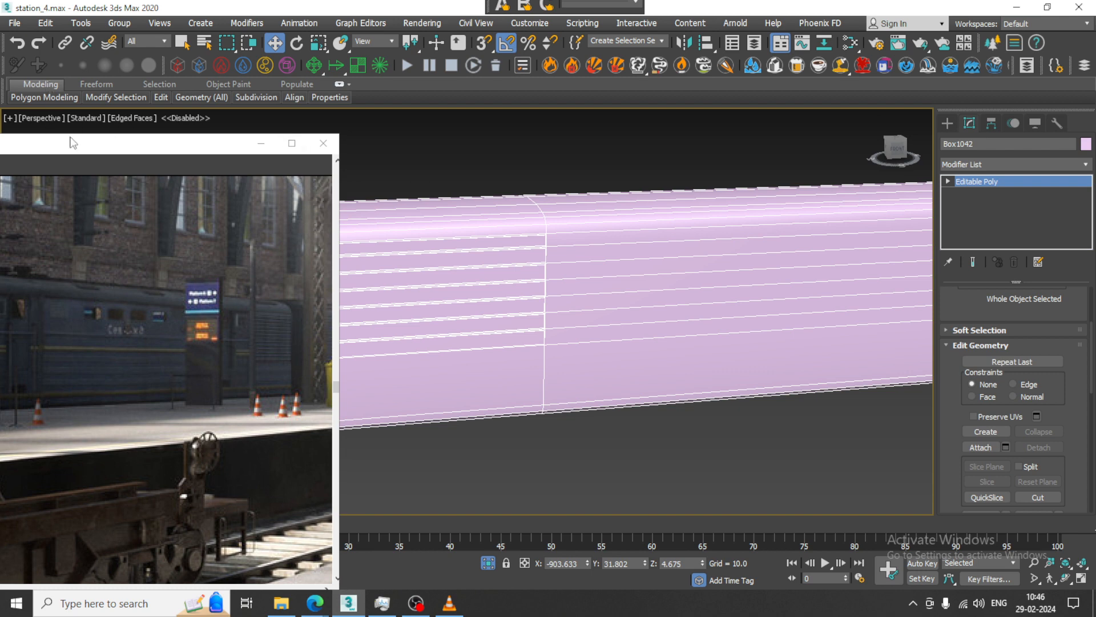
double_click(49, 84)
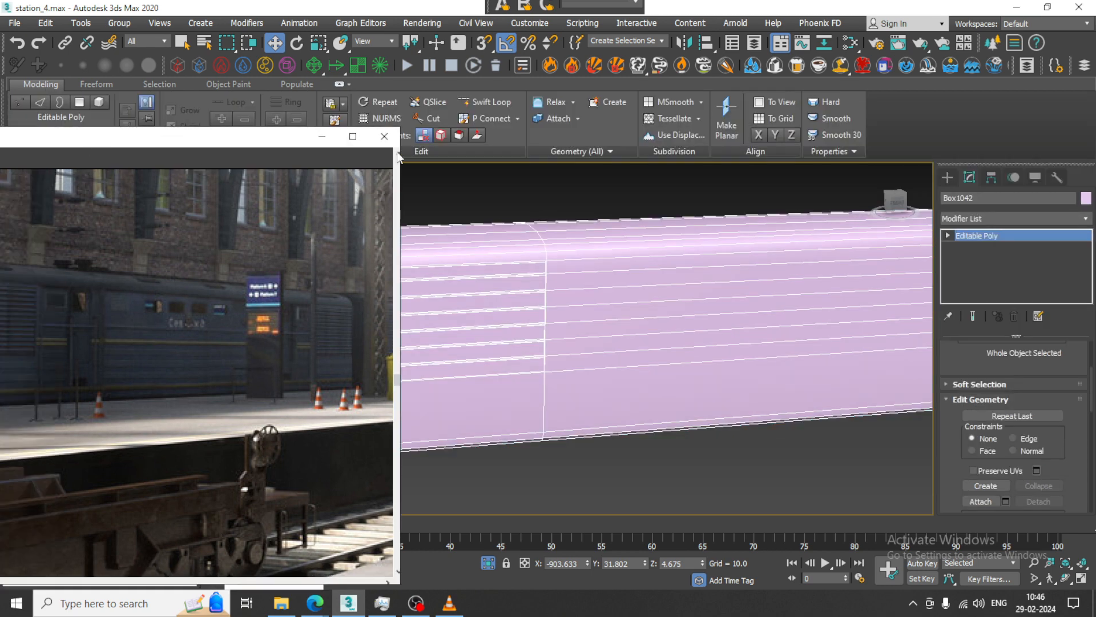
Add two vertical edge loops around the carriage beside the louvred section with Swift Loop, outlining two door-width sections
click(485, 102)
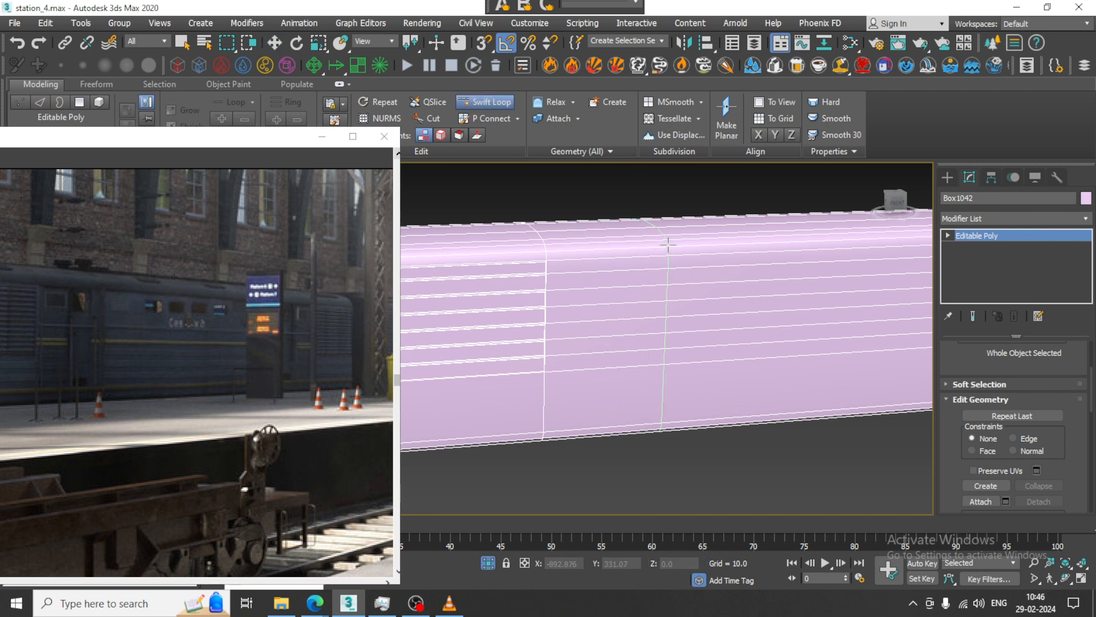
click(684, 244)
alt+middle_drag(671, 309, 649, 308)
key(w)
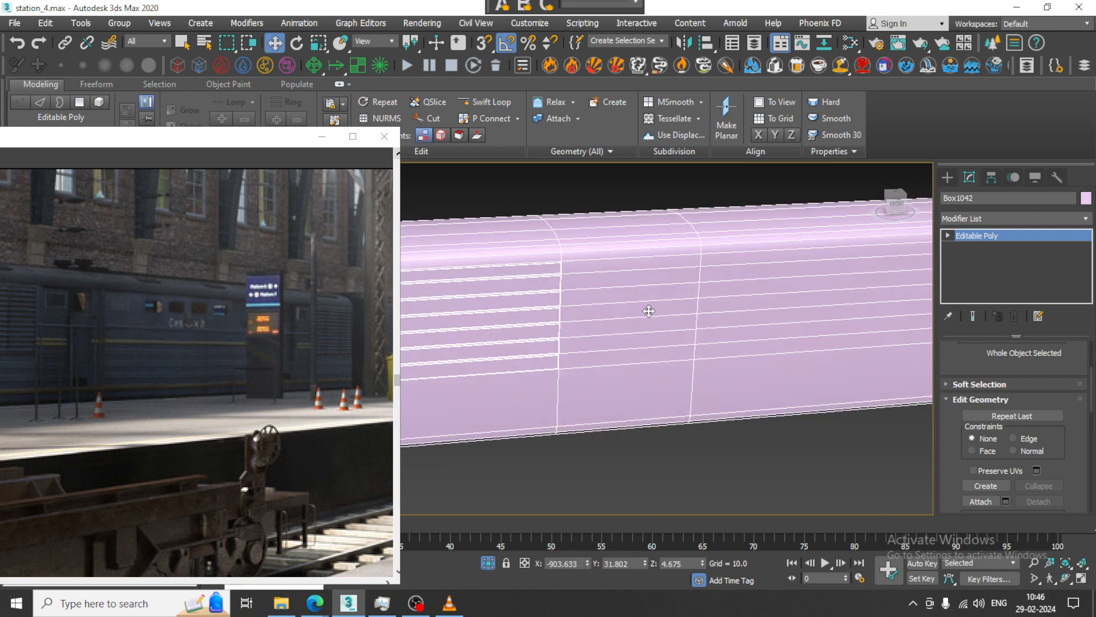
click(484, 102)
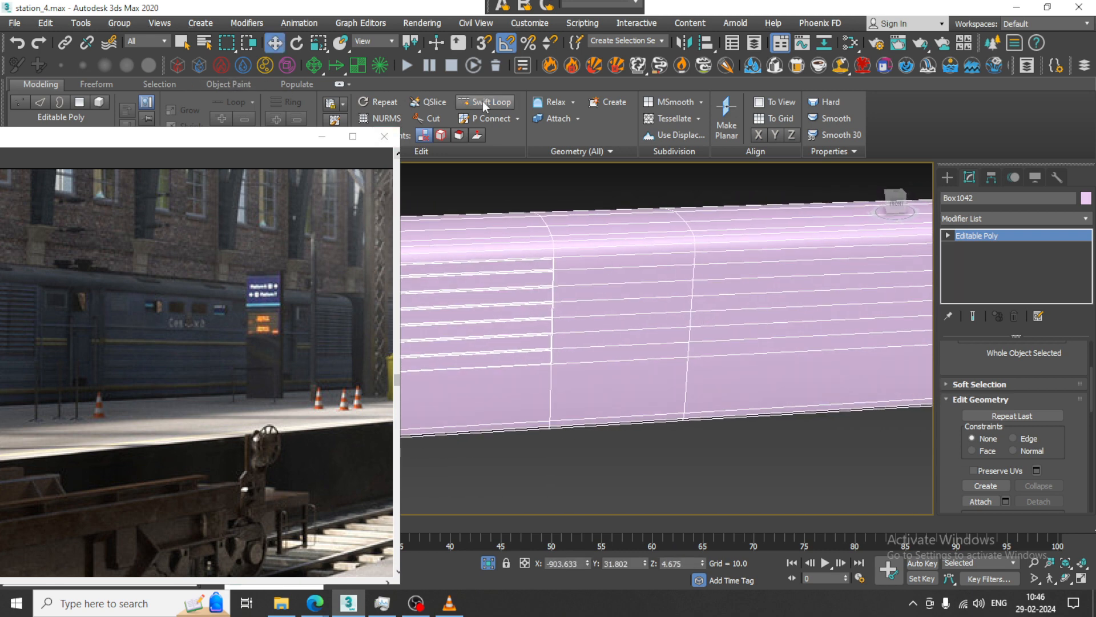
click(625, 242)
alt+middle_drag(624, 242, 717, 306)
key(w)
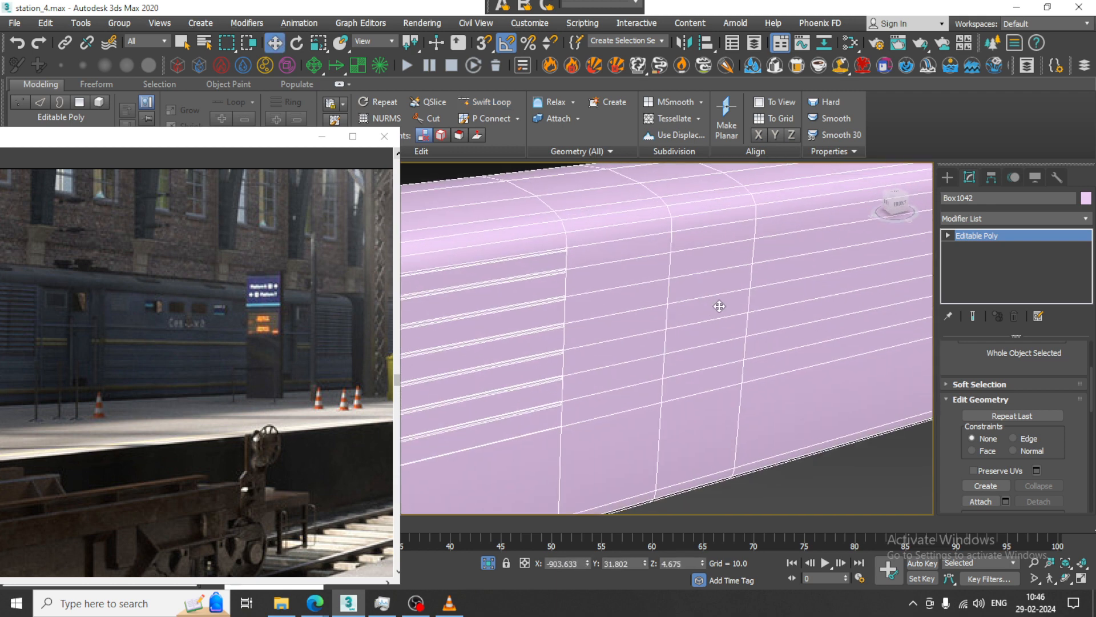
Inset the eight stacked polygons of the first door section next to the louvres as a group by 1.0
key(4)
click(611, 257)
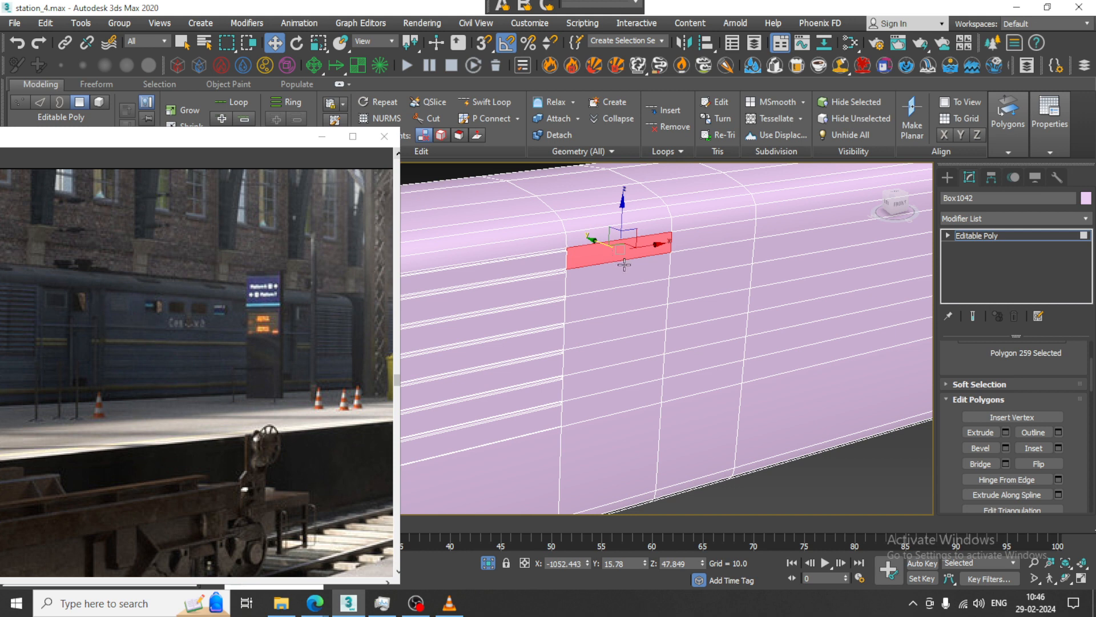
ctrl+click(611, 279)
ctrl+click(612, 307)
ctrl+click(613, 335)
ctrl+click(613, 351)
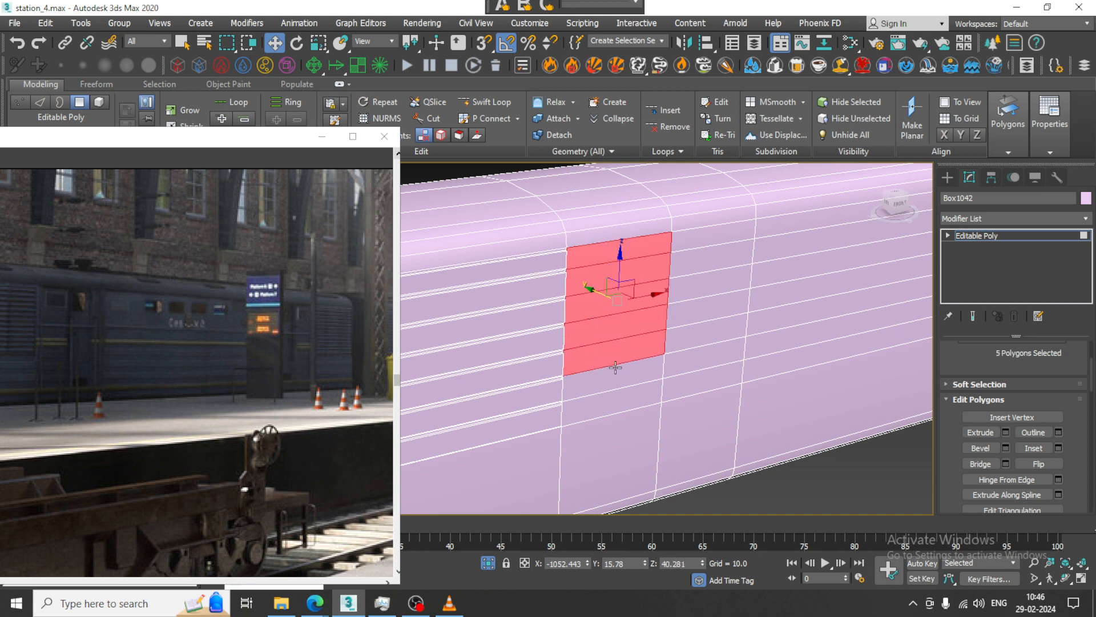
ctrl+click(615, 378)
ctrl+click(615, 403)
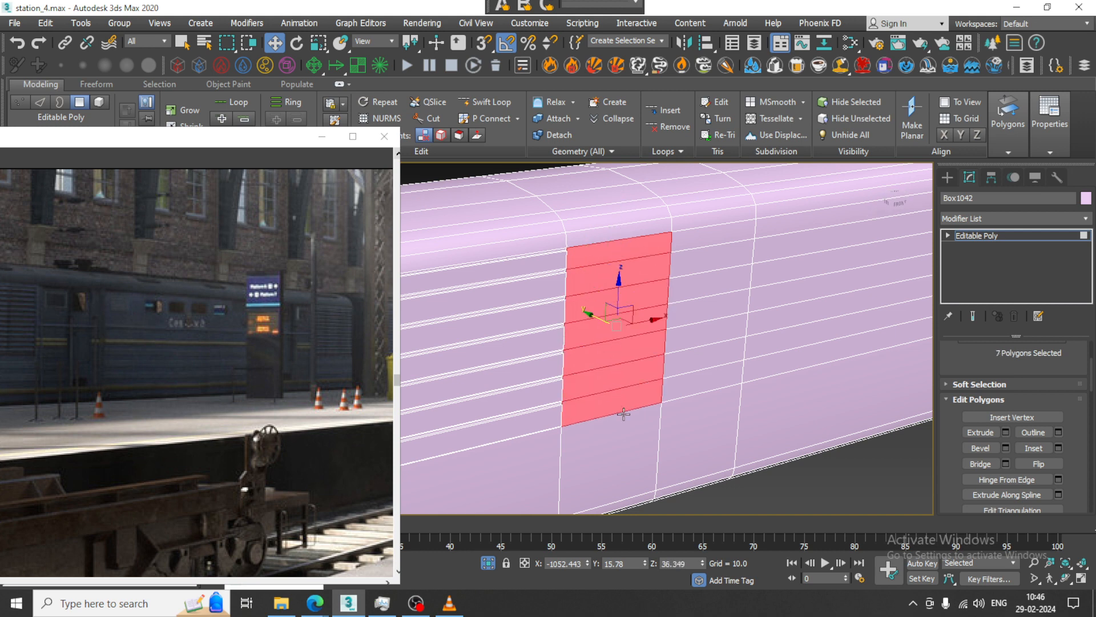
ctrl+click(607, 446)
click(1060, 449)
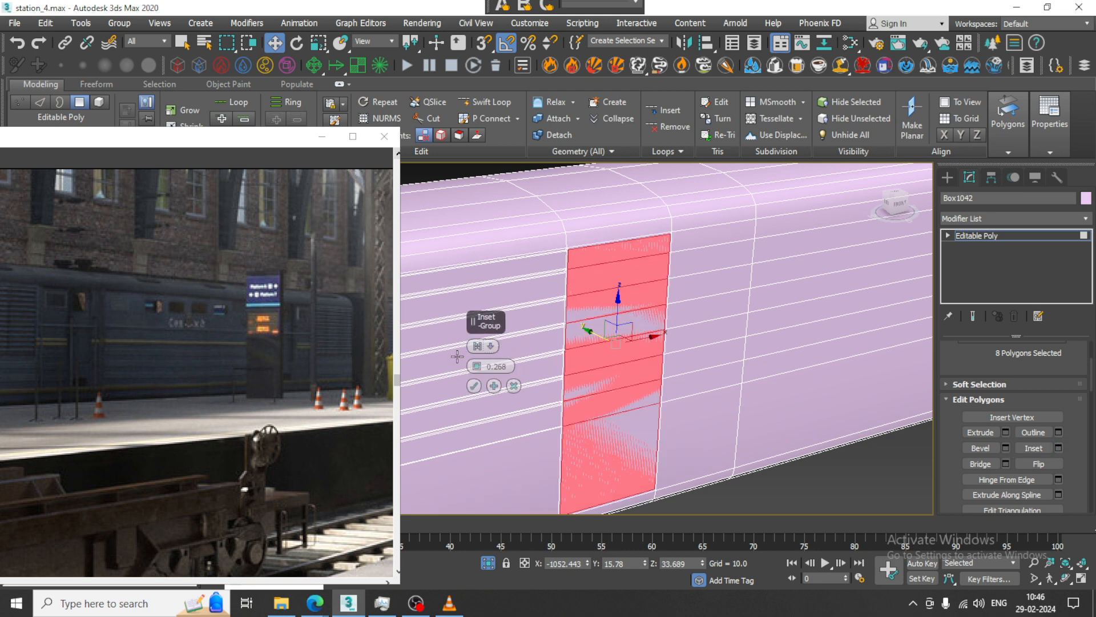
drag(474, 364, 473, 359)
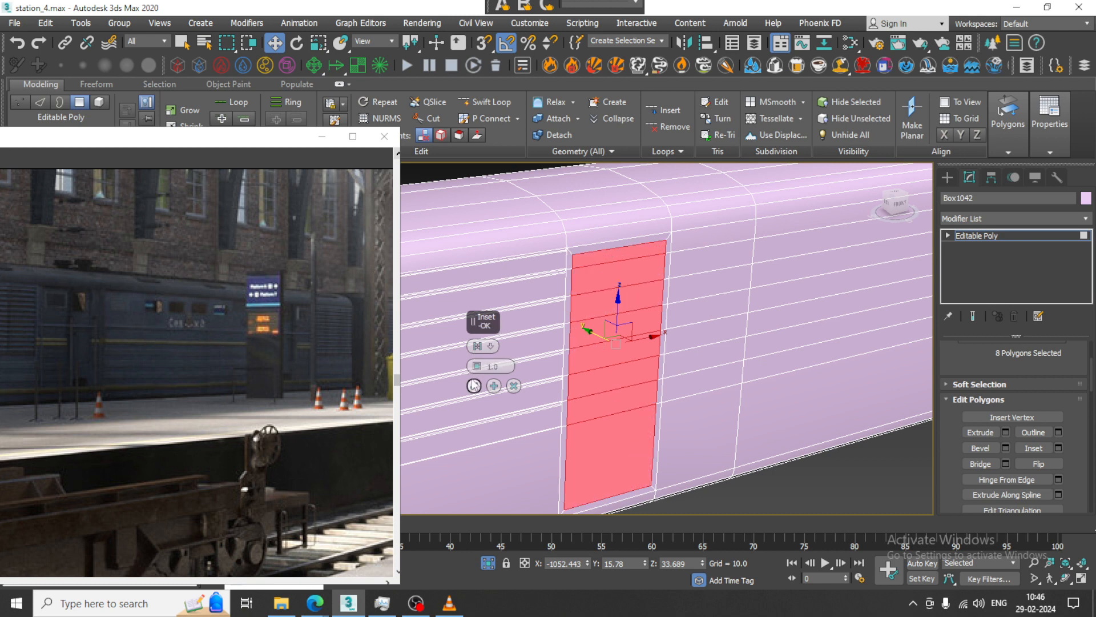
click(473, 386)
Inset the eight stacked polygons of the second, narrower door section as a group by 1.0
click(717, 243)
ctrl+click(713, 262)
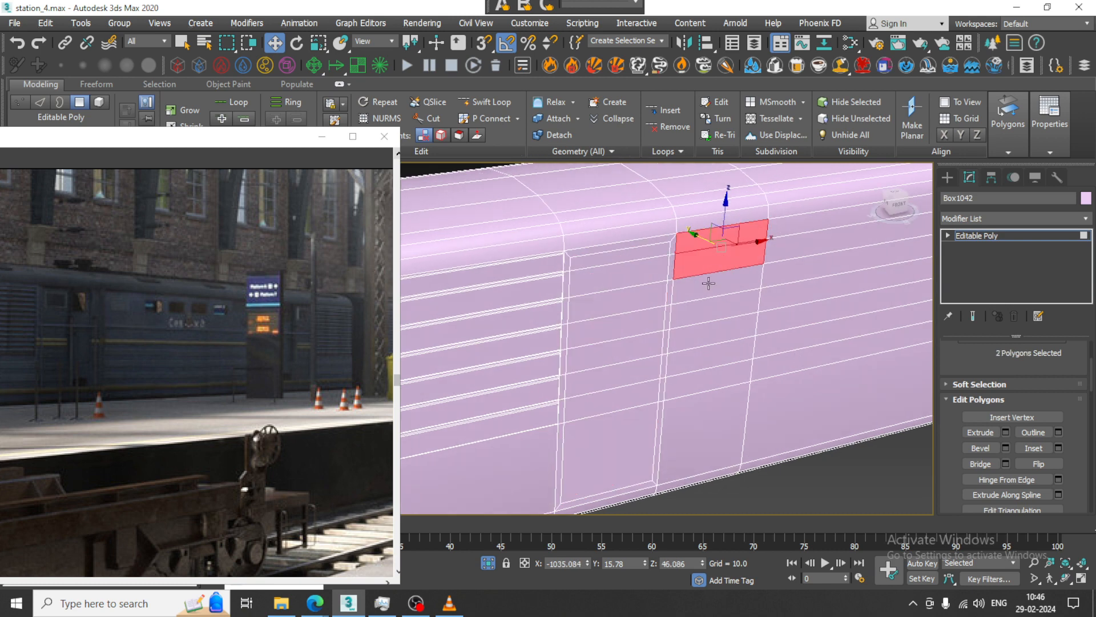
ctrl+click(707, 285)
ctrl+click(706, 311)
ctrl+click(712, 346)
ctrl+click(706, 337)
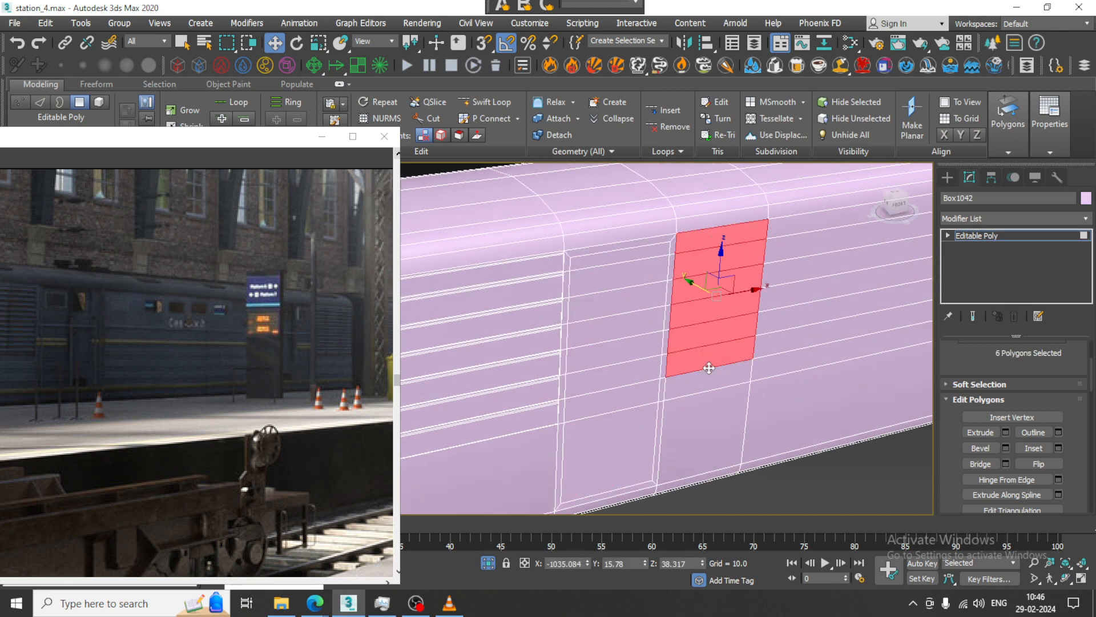
ctrl+click(706, 387)
ctrl+click(706, 422)
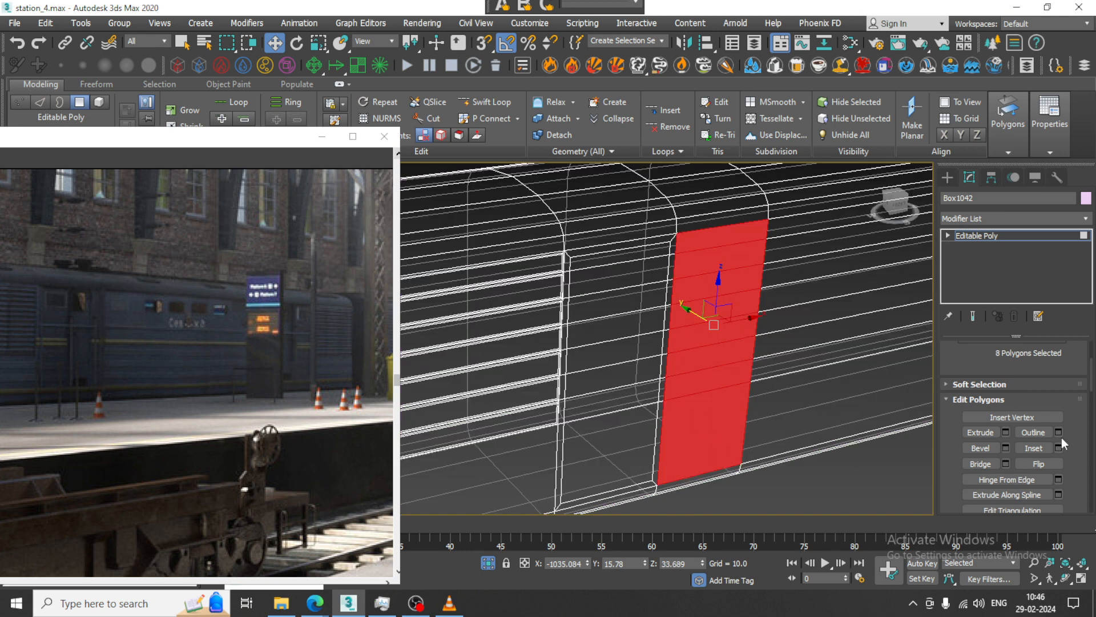
click(1059, 449)
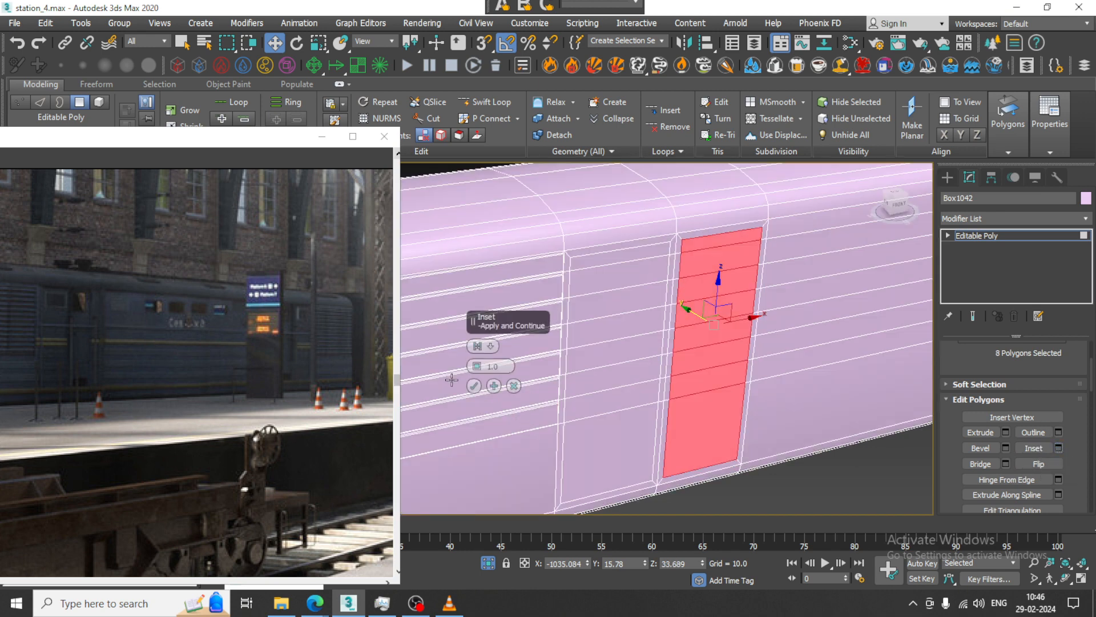
click(476, 385)
Recess the inset polygons of both door sections with an Extrude height of -0.606
mouse_move(783, 348)
alt+middle_down()
mouse_move(753, 349)
mouse_move(782, 348)
alt+middle_up()
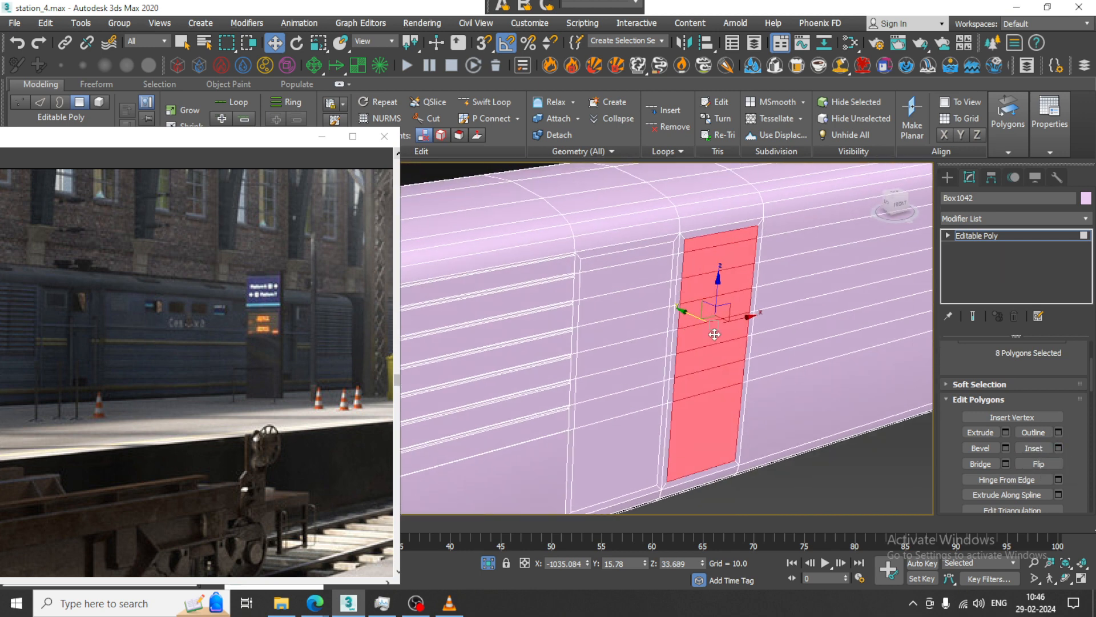
ctrl+click(628, 277)
ctrl+click(628, 298)
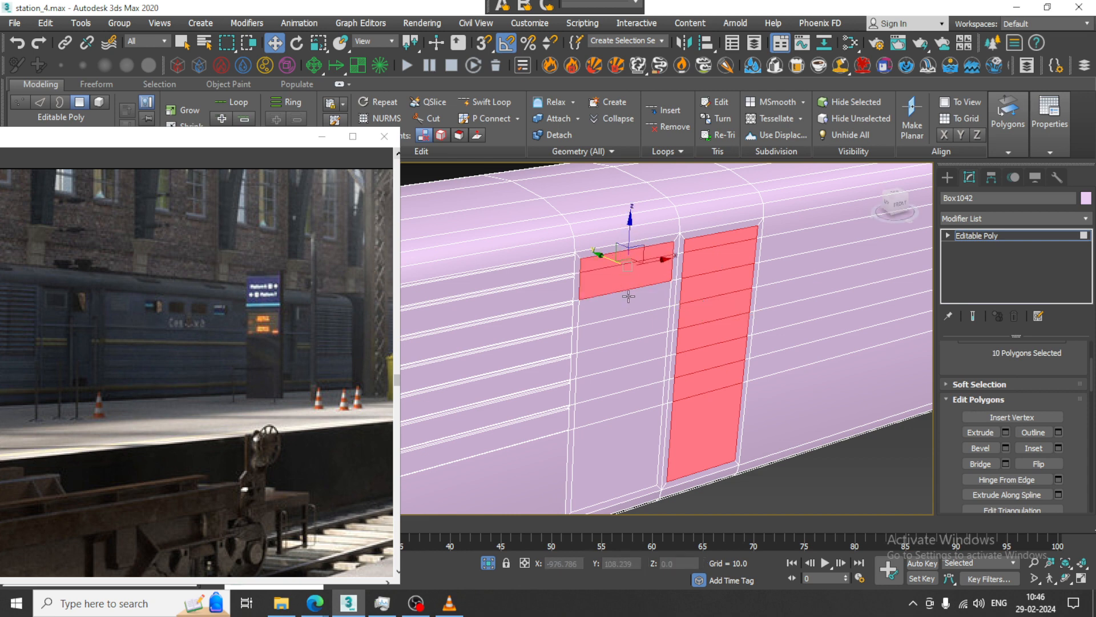
ctrl+click(631, 320)
ctrl+click(633, 342)
ctrl+click(635, 358)
ctrl+click(632, 386)
ctrl+click(631, 411)
ctrl+click(631, 448)
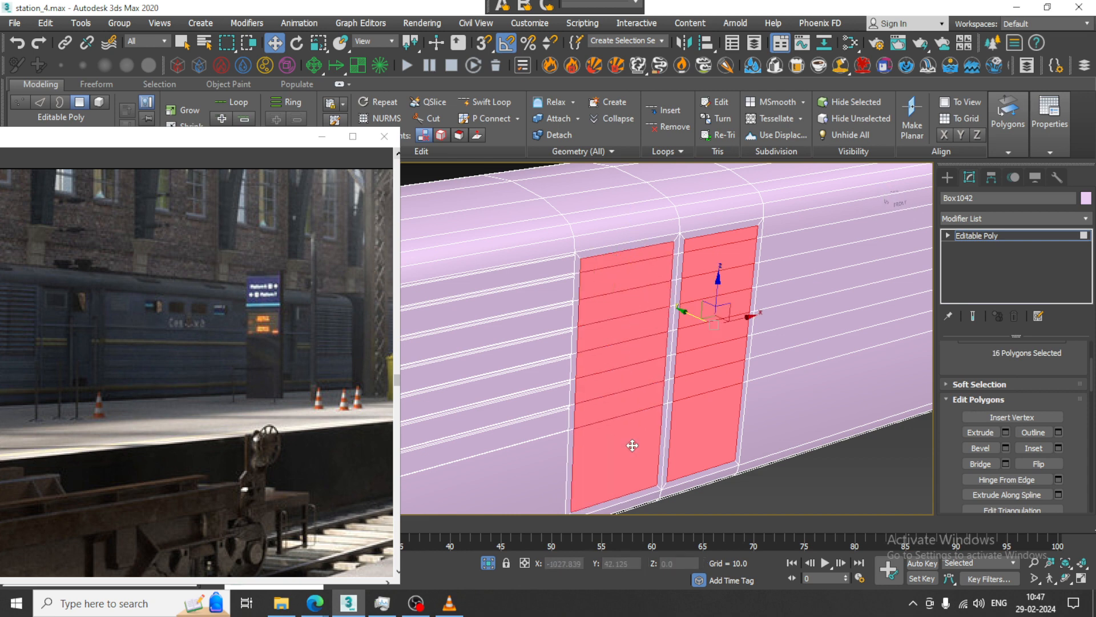
click(1006, 433)
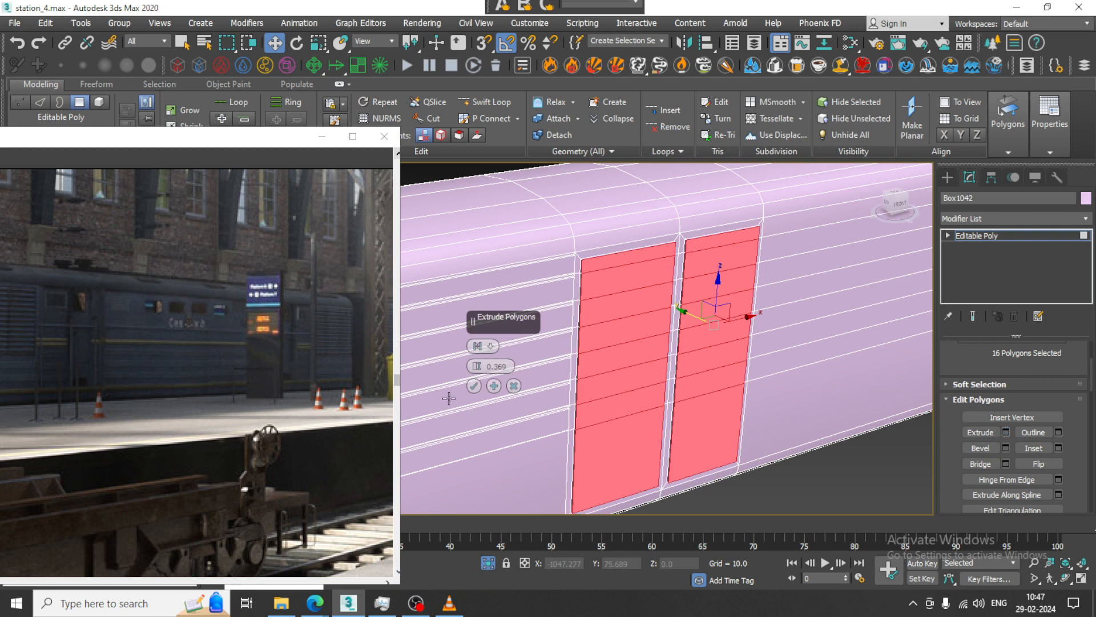
drag(484, 378, 489, 377)
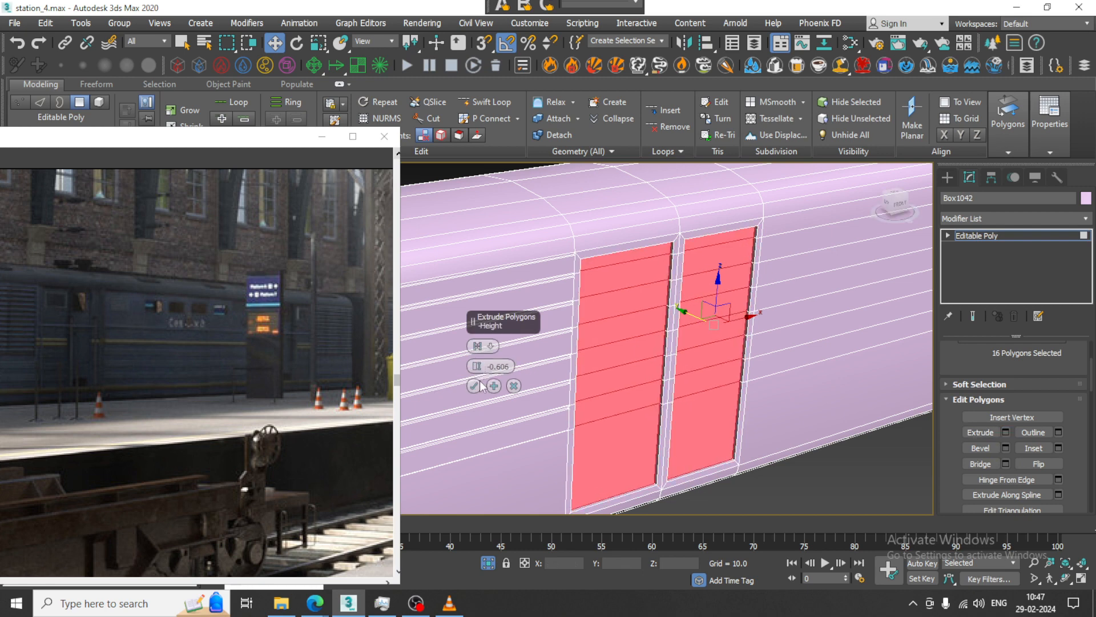
click(473, 385)
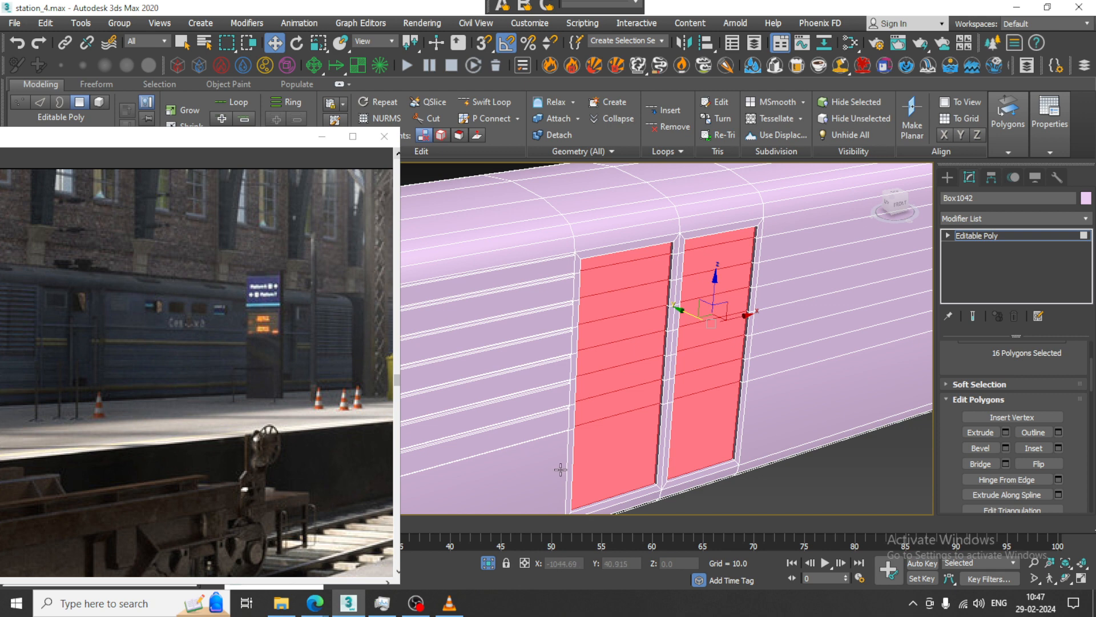
Inset three polygons, second to fourth from the top, in each recessed door as a group to outline the windows
scroll(699, 317, up, 3)
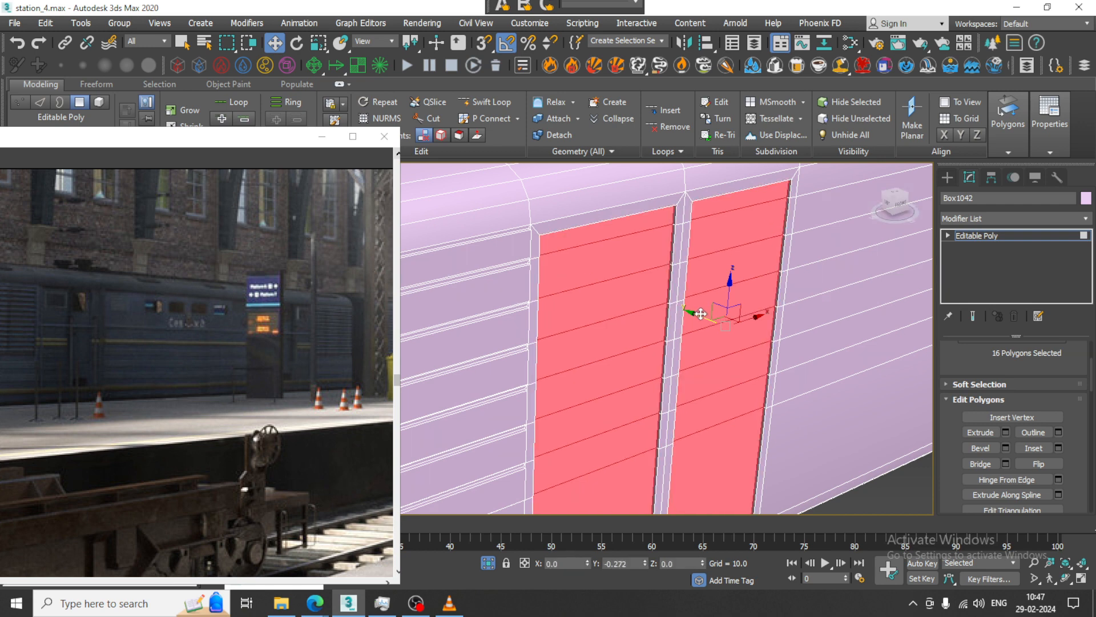
alt+middle_drag(701, 313, 750, 298)
click(621, 273)
ctrl+click(608, 311)
ctrl+click(617, 341)
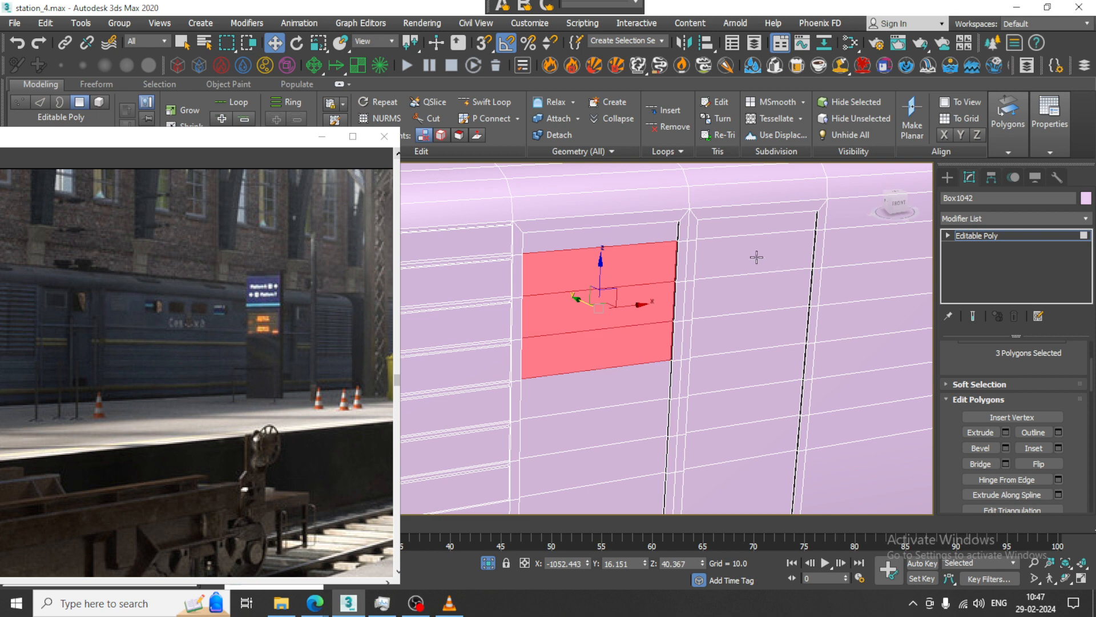
ctrl+click(755, 257)
ctrl+click(754, 294)
ctrl+click(754, 324)
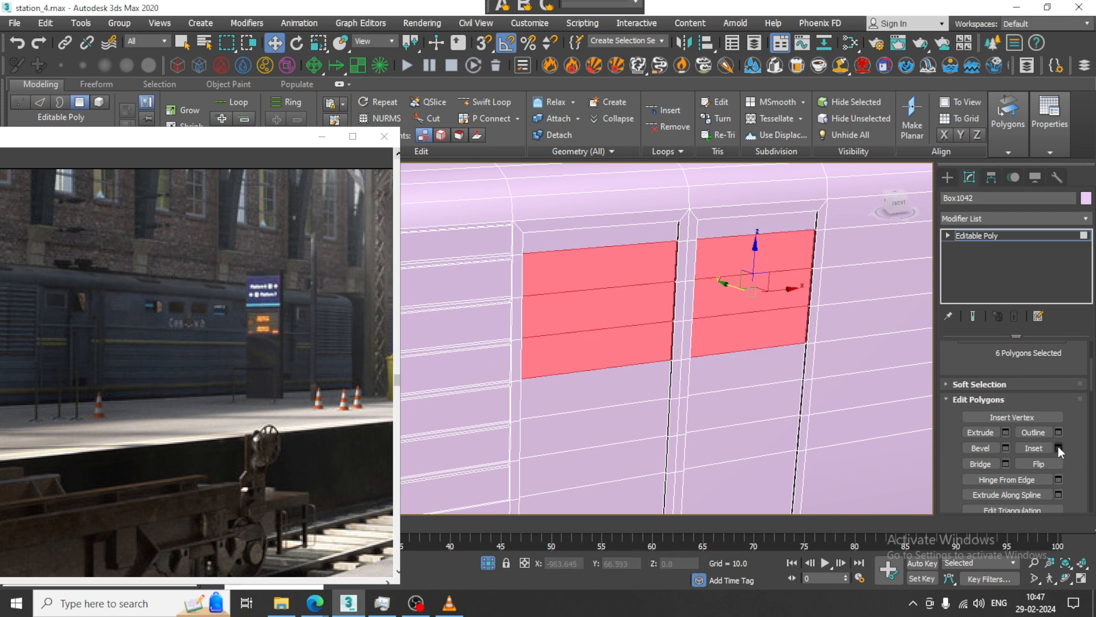
click(1057, 446)
click(477, 383)
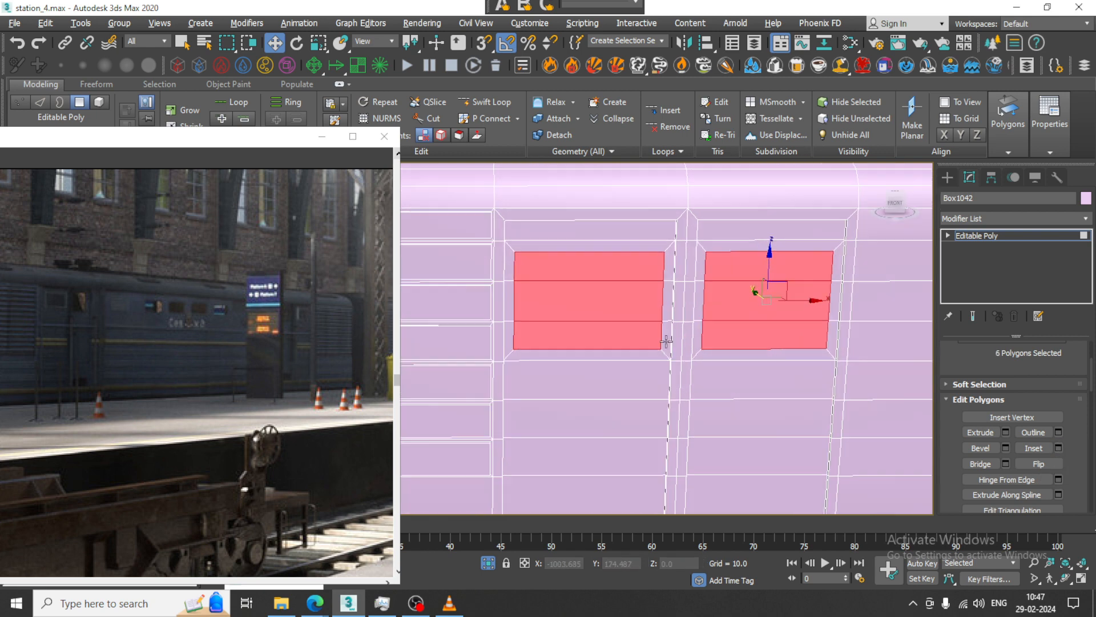
Inset the six selected window polygons of both doors as groups by 0.512
alt+middle_drag(666, 342, 710, 353)
scroll(705, 348, up, 3)
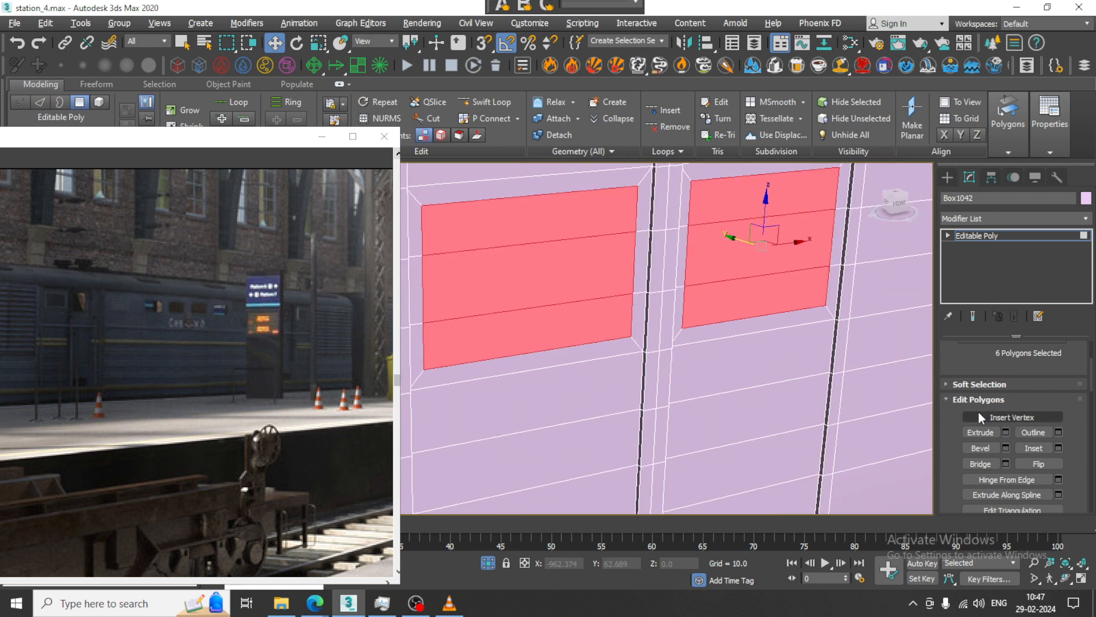
click(1060, 449)
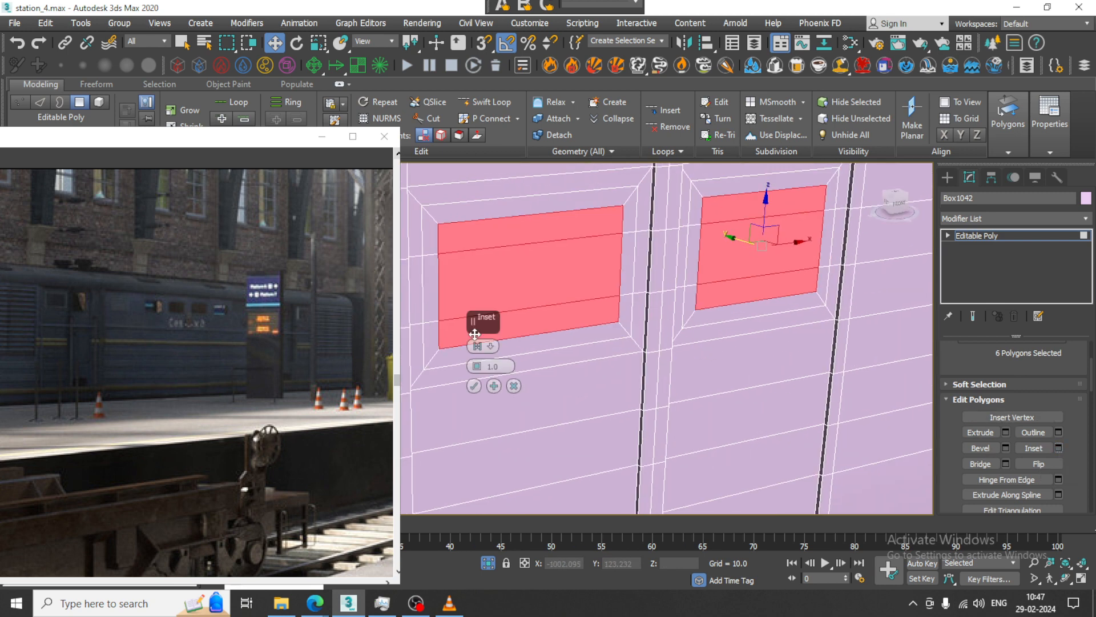
drag(478, 367, 484, 374)
click(473, 385)
Recess the inset window polygons of both doors with an inward Extrude
alt+middle_drag(627, 341, 680, 360)
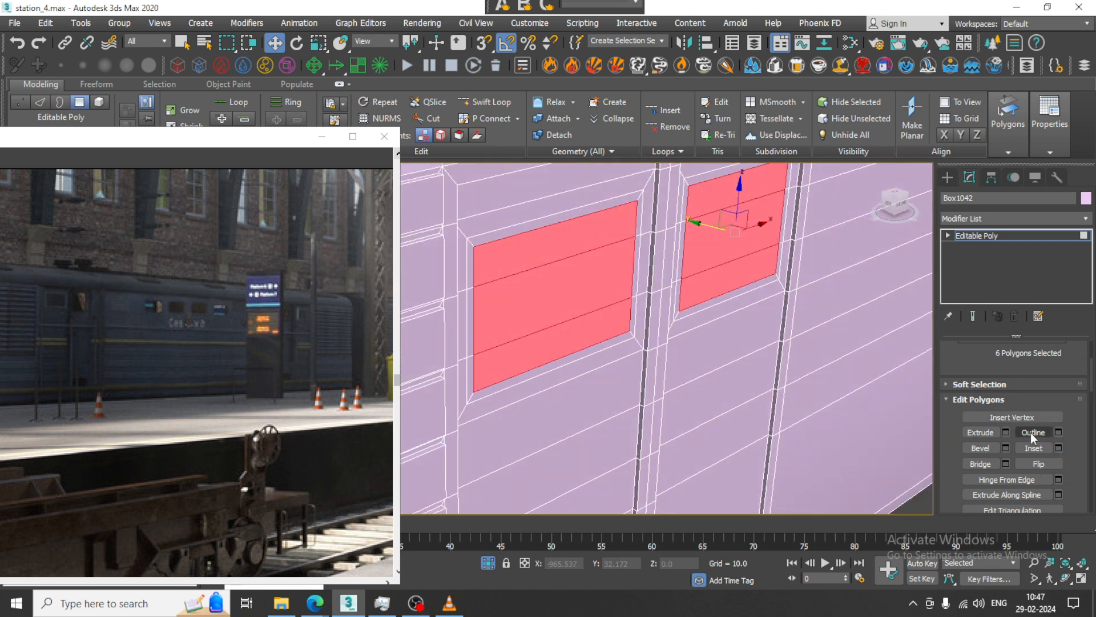
click(1006, 432)
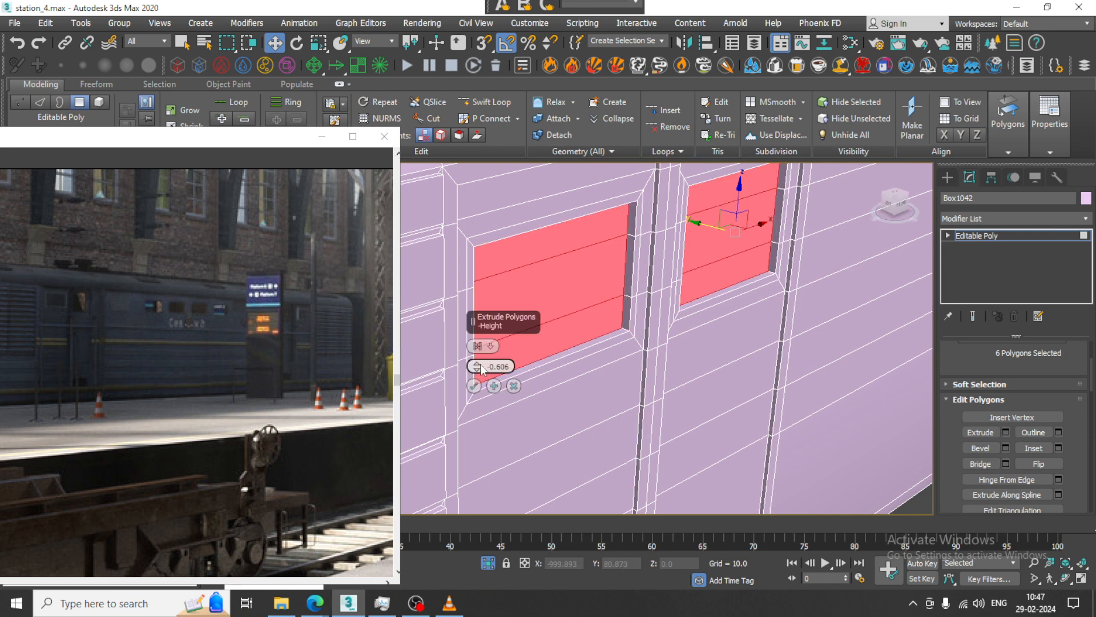
drag(478, 366, 486, 355)
click(474, 386)
scroll(573, 327, down, 2)
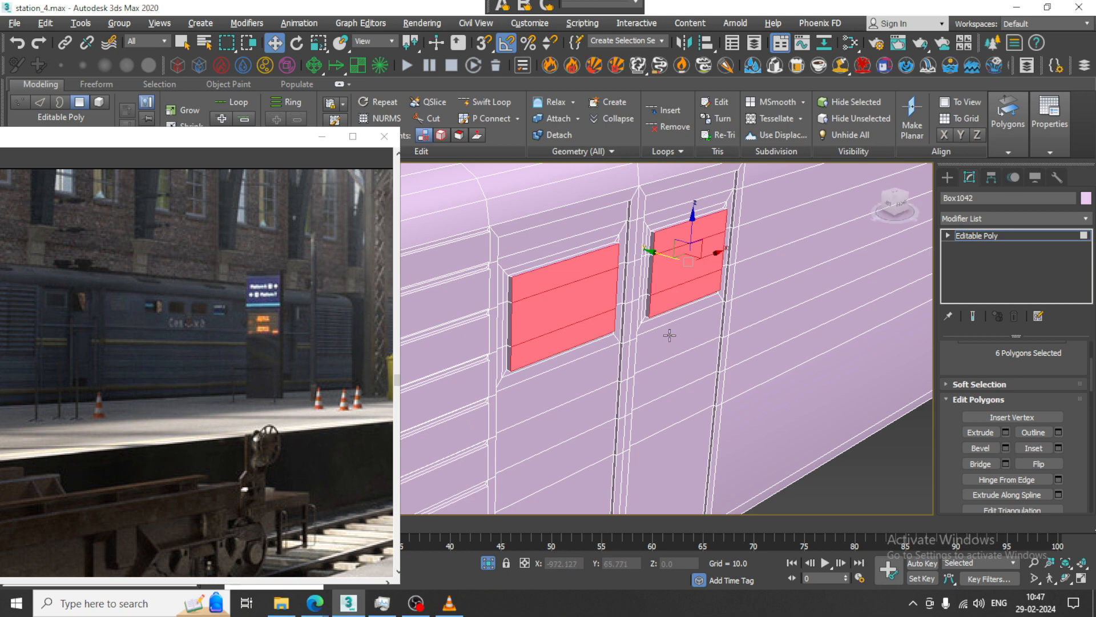
scroll(670, 335, down, 8)
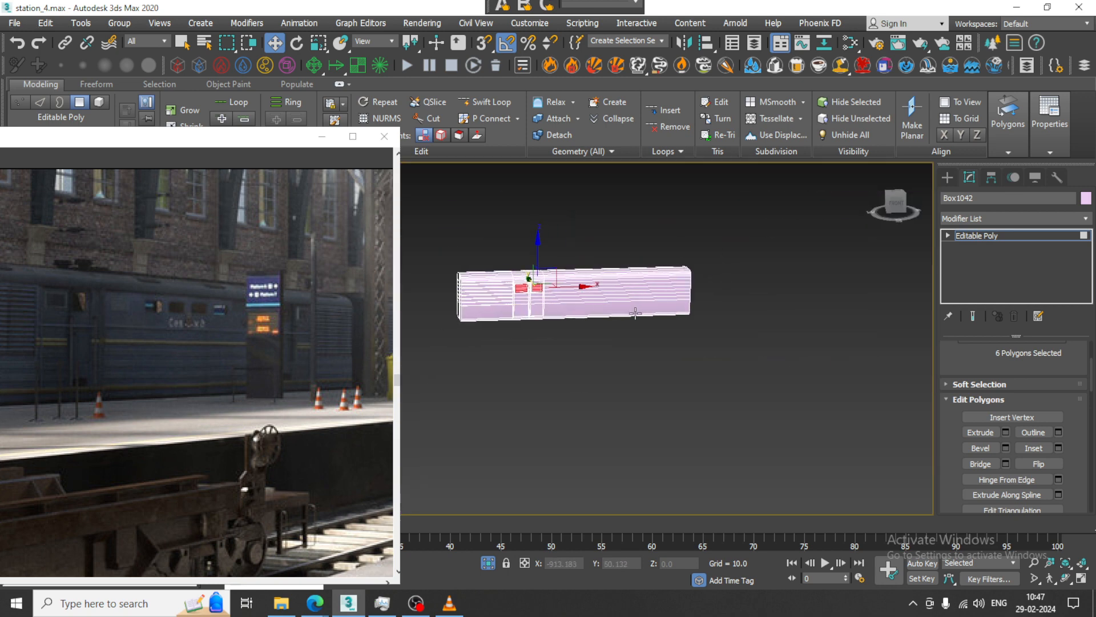
Add one vertical Swift Loop around the carriage in the plain section beyond the two doors
scroll(655, 326, up, 5)
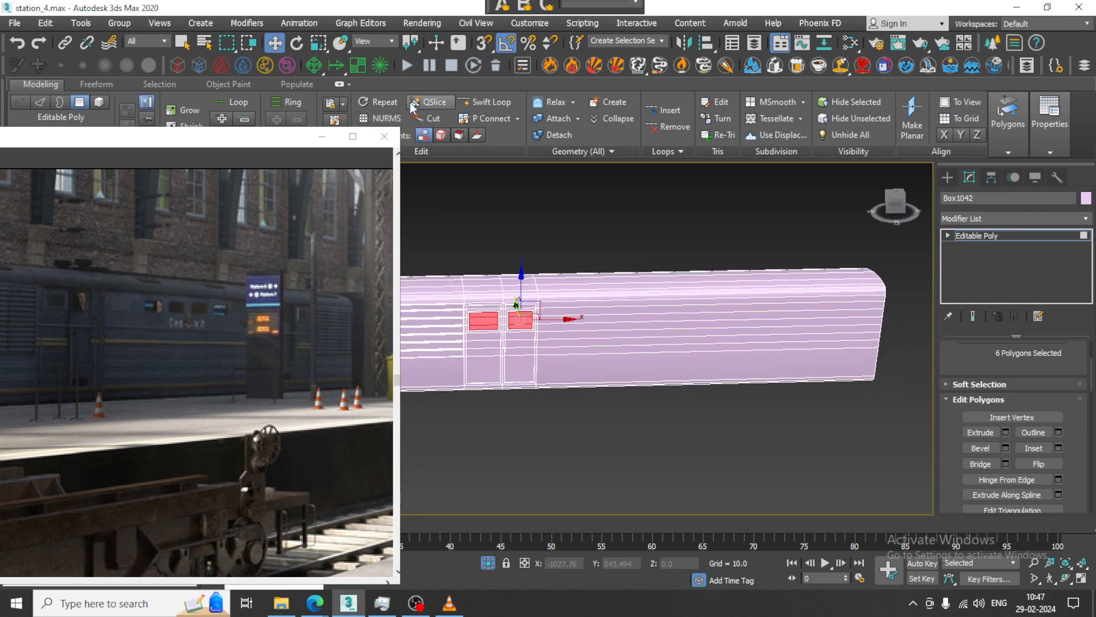
click(487, 103)
click(620, 298)
right_click(628, 292)
alt+middle_drag(630, 291, 745, 322)
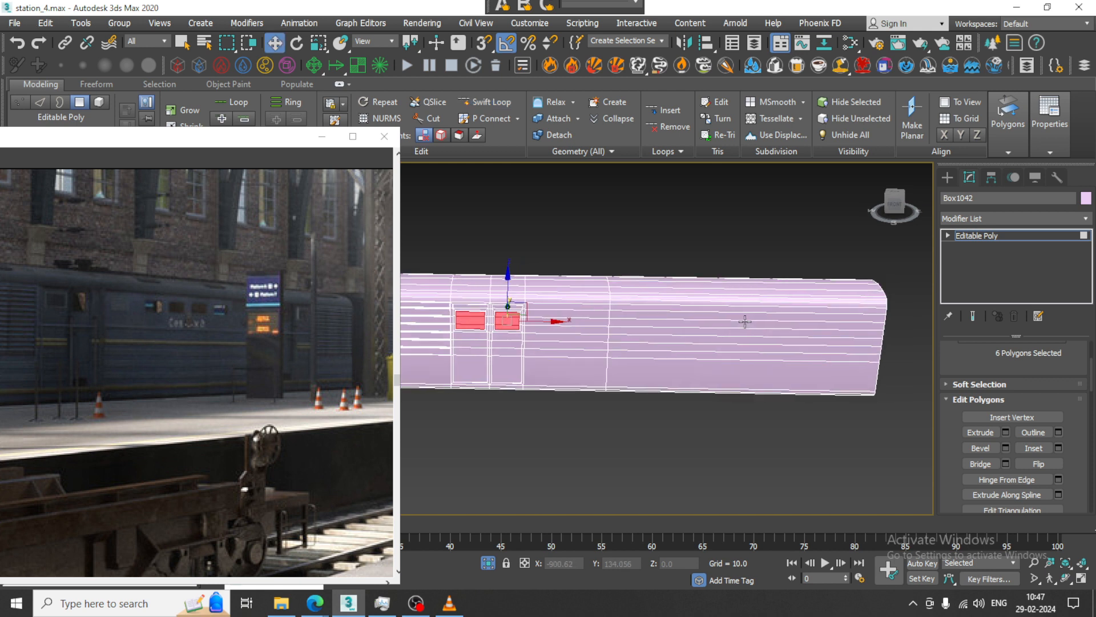
Delete all carriage polygons on the far side of the new edge loop, keeping the half with the doors and louvres
click(1025, 233)
middle_drag(720, 280, 704, 276)
key(4)
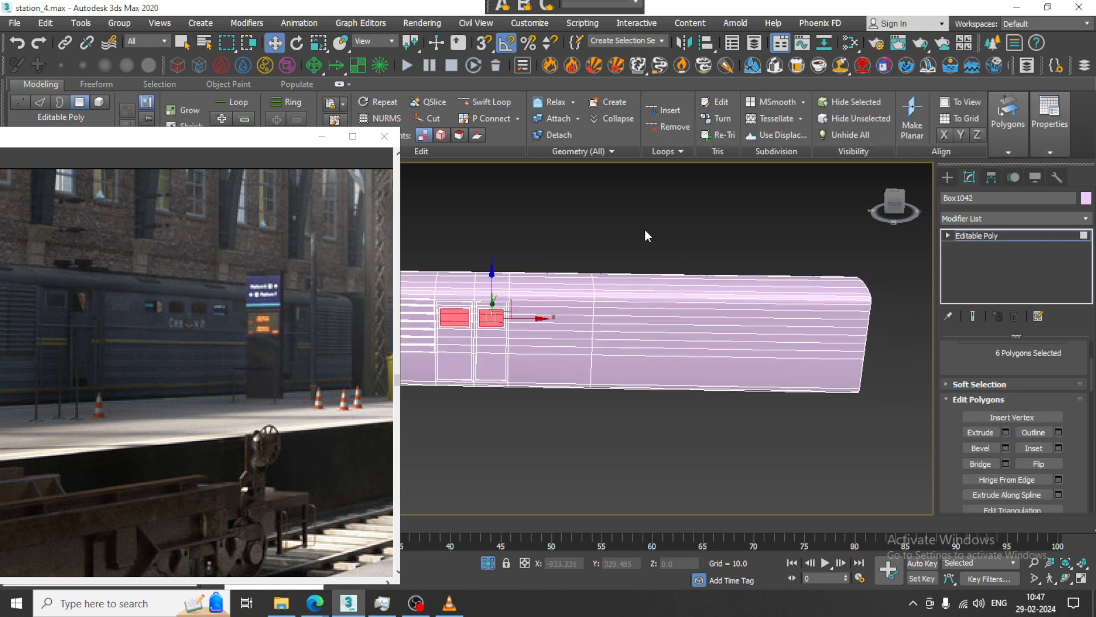
drag(645, 230, 914, 424)
key(Delete)
middle_drag(618, 371, 689, 364)
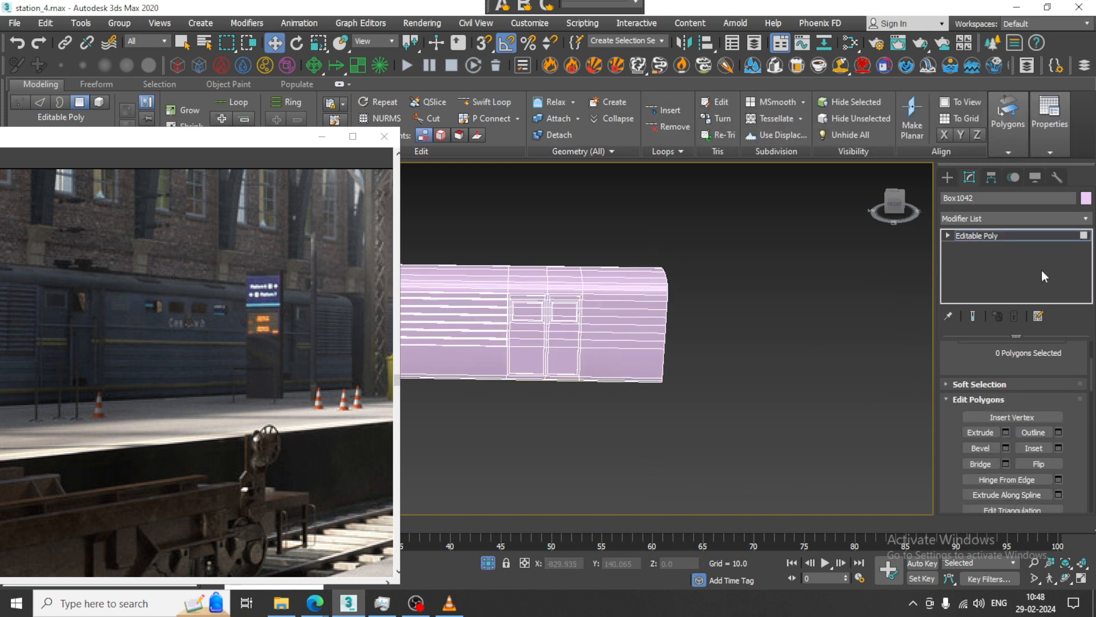
click(1030, 234)
Mirror the half carriage along the X axis as a copy and move the copy up to the original's cut end
scroll(674, 309, down, 4)
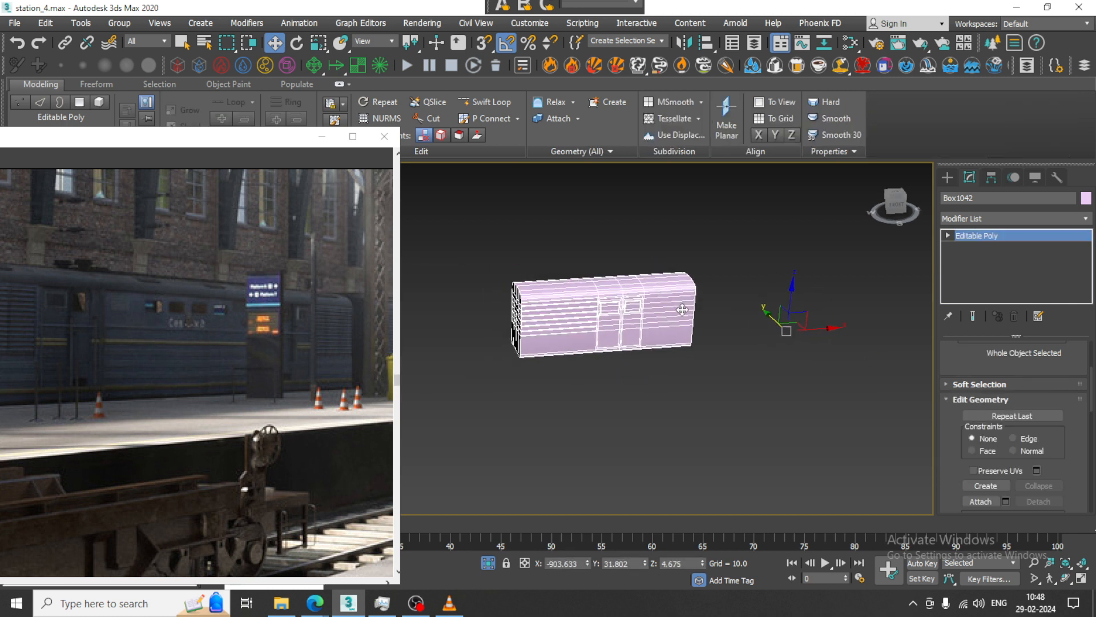
click(686, 43)
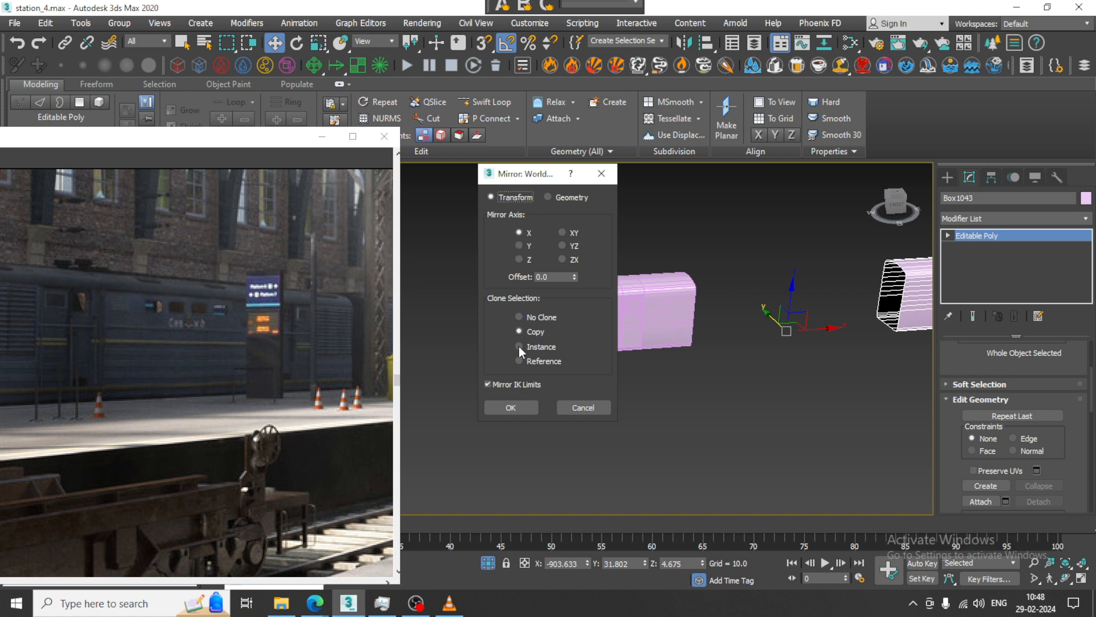
click(518, 404)
alt+middle_drag(738, 328, 633, 332)
drag(732, 312, 512, 313)
scroll(600, 233, up, 5)
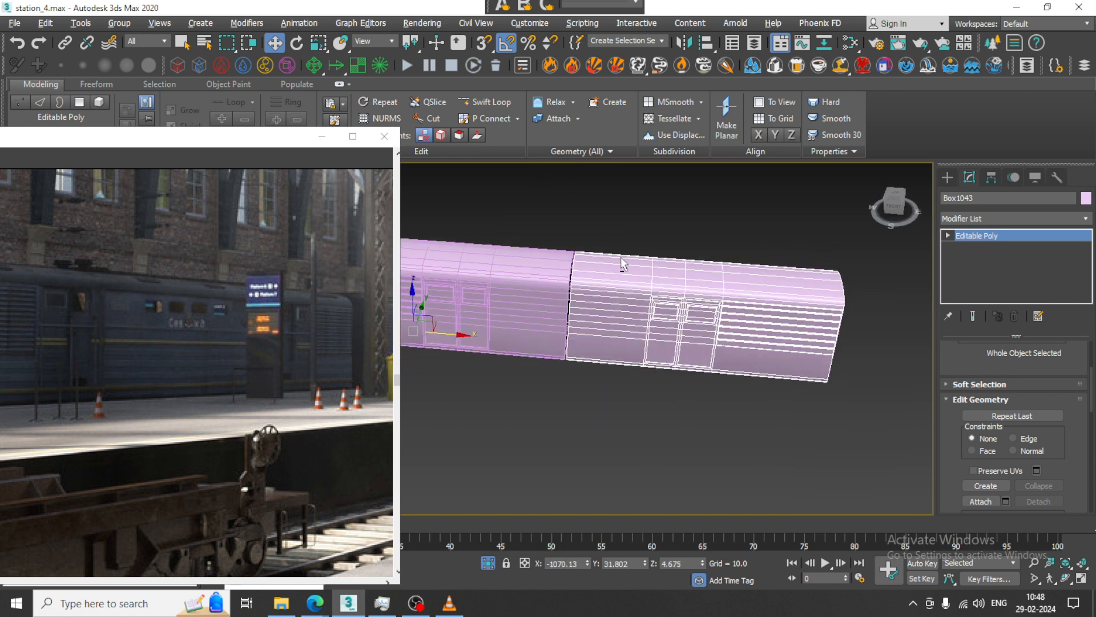
Attach the original half carriage to the mirrored half and isolate the combined object
click(979, 501)
key(c)
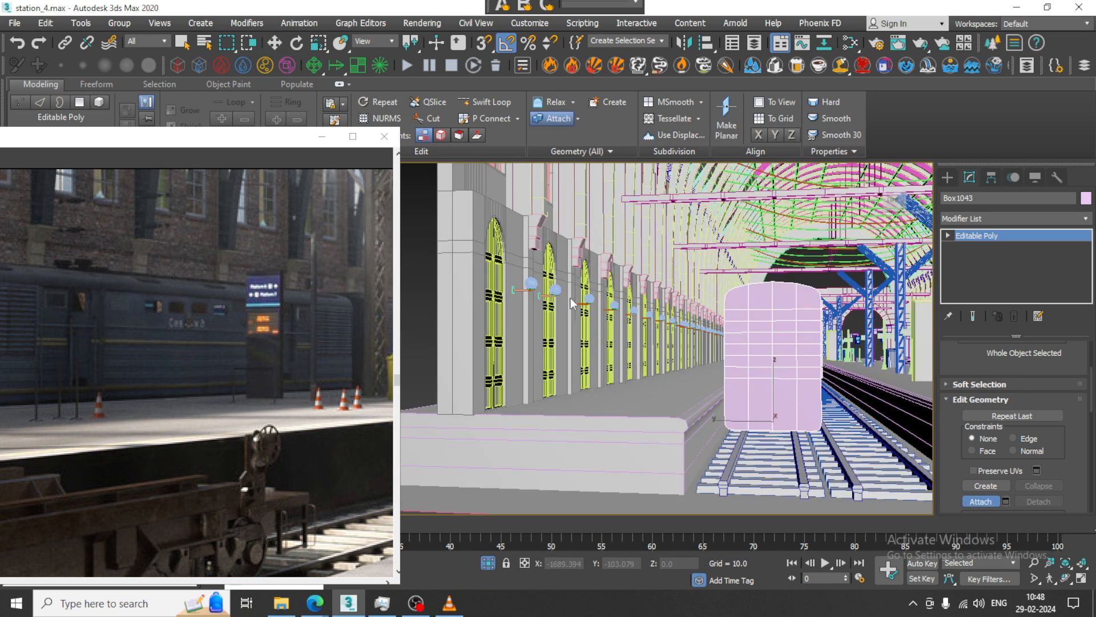
scroll(795, 366, down, 4)
key(alt+q)
alt+middle_drag(764, 354, 676, 324)
Bridge the two facing open borders to close the gap between the carriage halves
key(3)
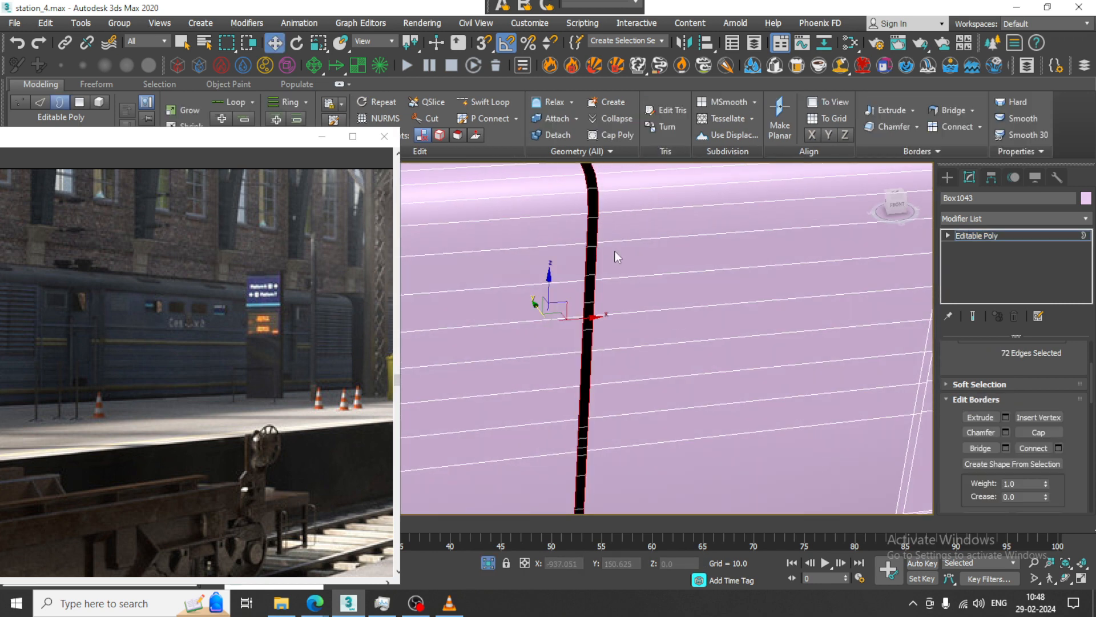
click(997, 447)
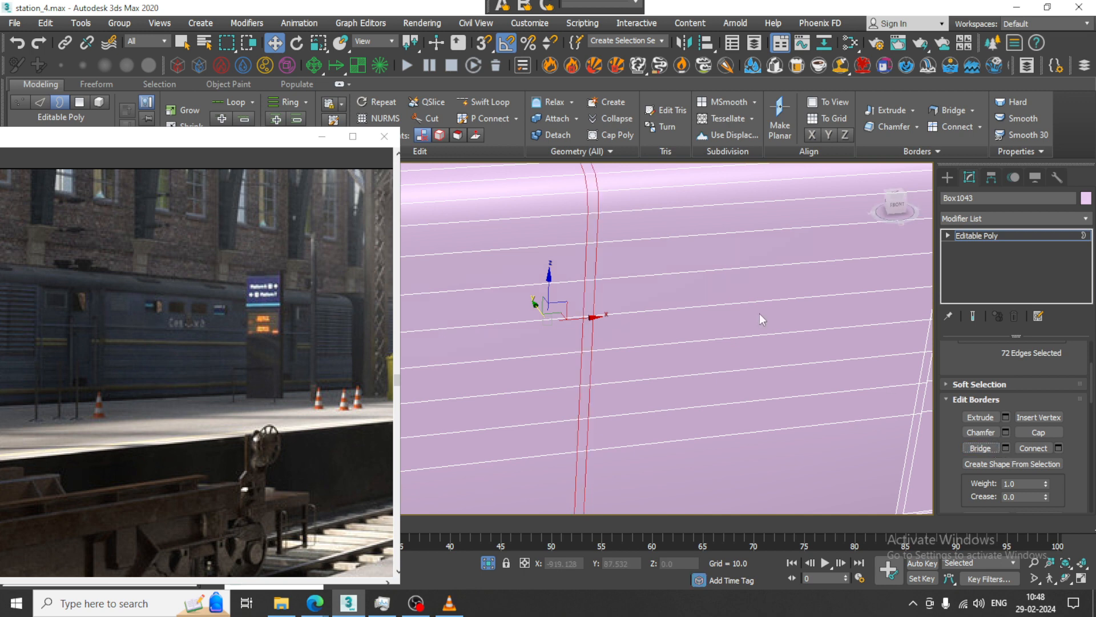
click(662, 297)
scroll(665, 314, down, 10)
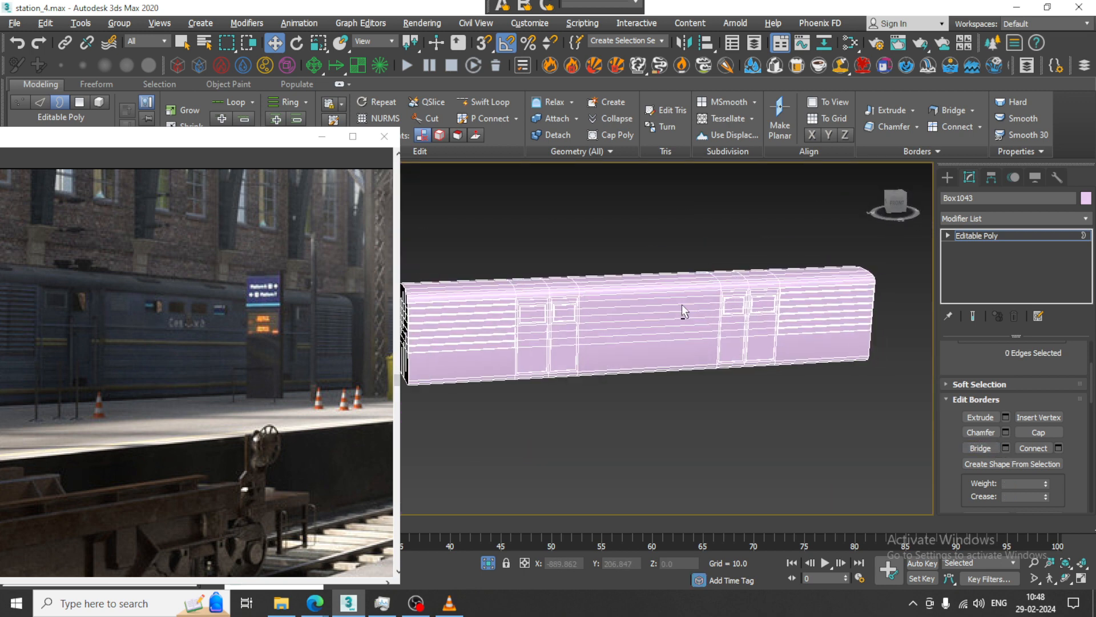
Add six vertical Swift Loops across the plain middle section between the two pairs of doors for three narrow windows
alt+middle_drag(683, 308, 717, 306)
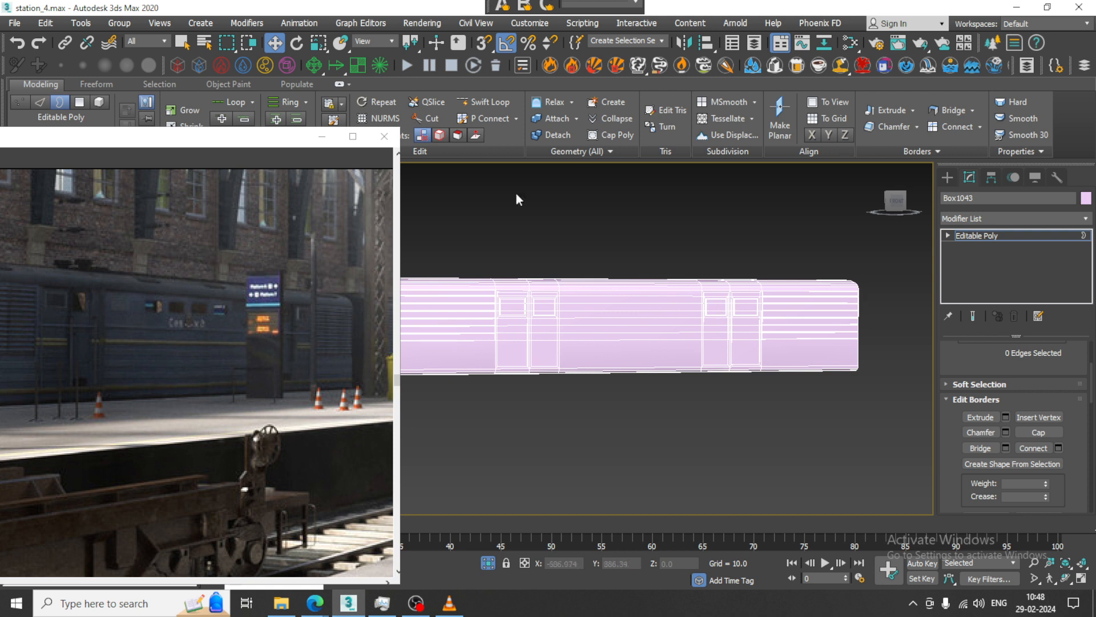
click(483, 102)
scroll(682, 320, up, 6)
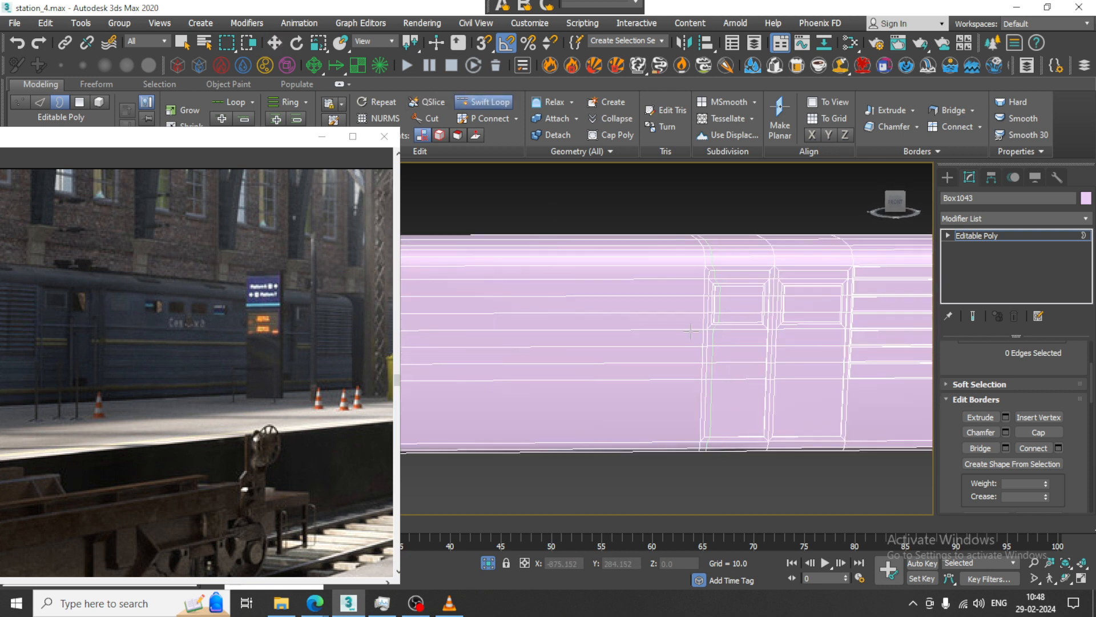
scroll(553, 314, down, 4)
scroll(540, 285, up, 2)
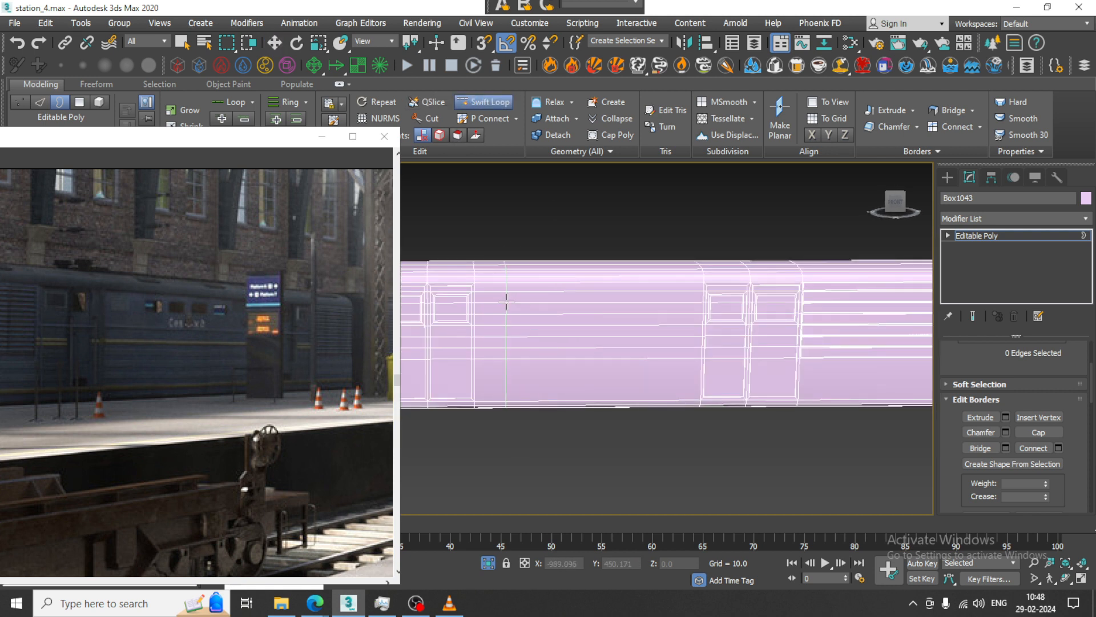
click(513, 301)
scroll(513, 301, up, 2)
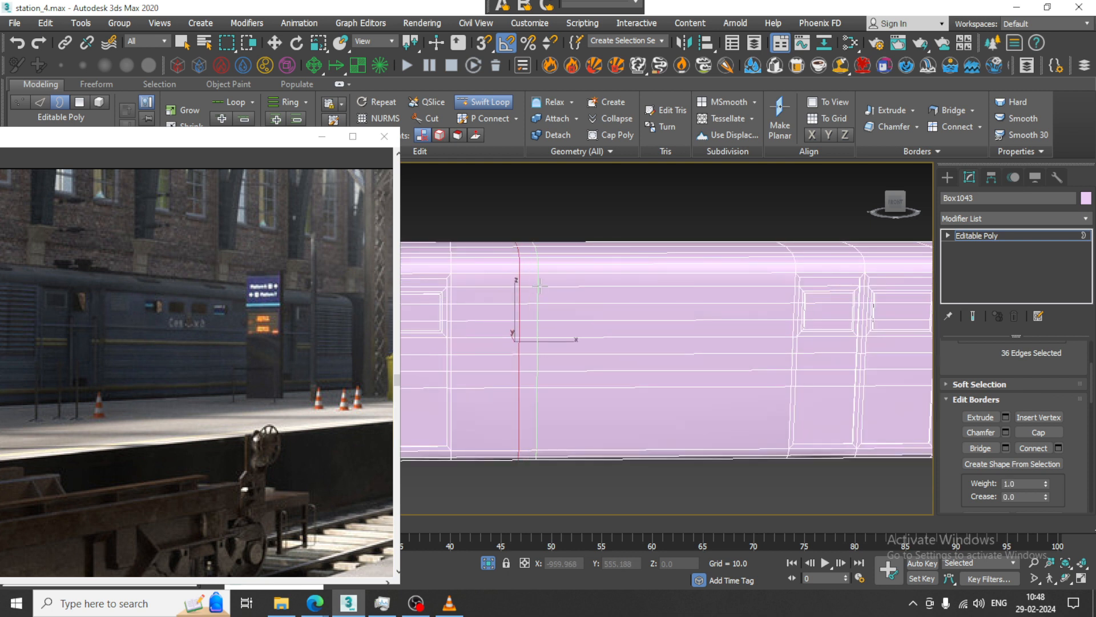
click(557, 286)
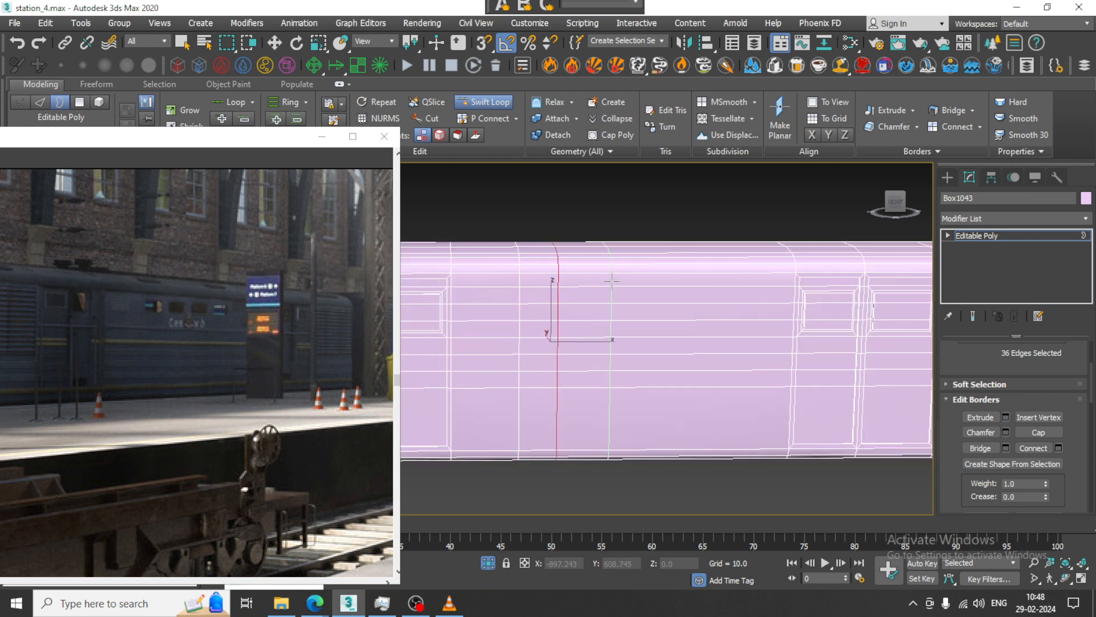
click(607, 280)
click(648, 280)
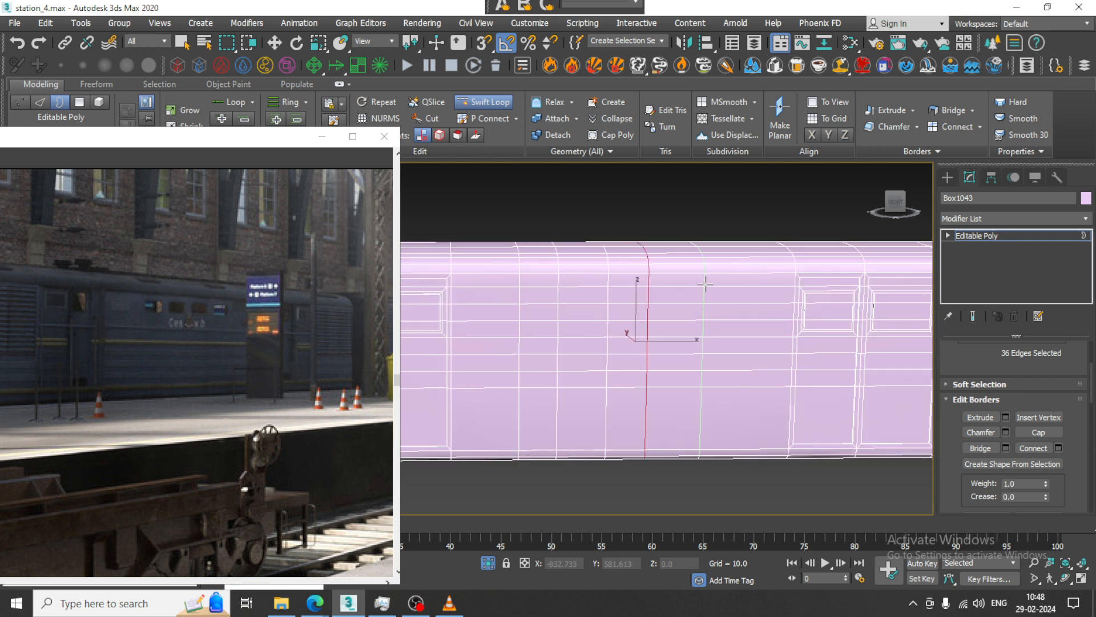
click(704, 280)
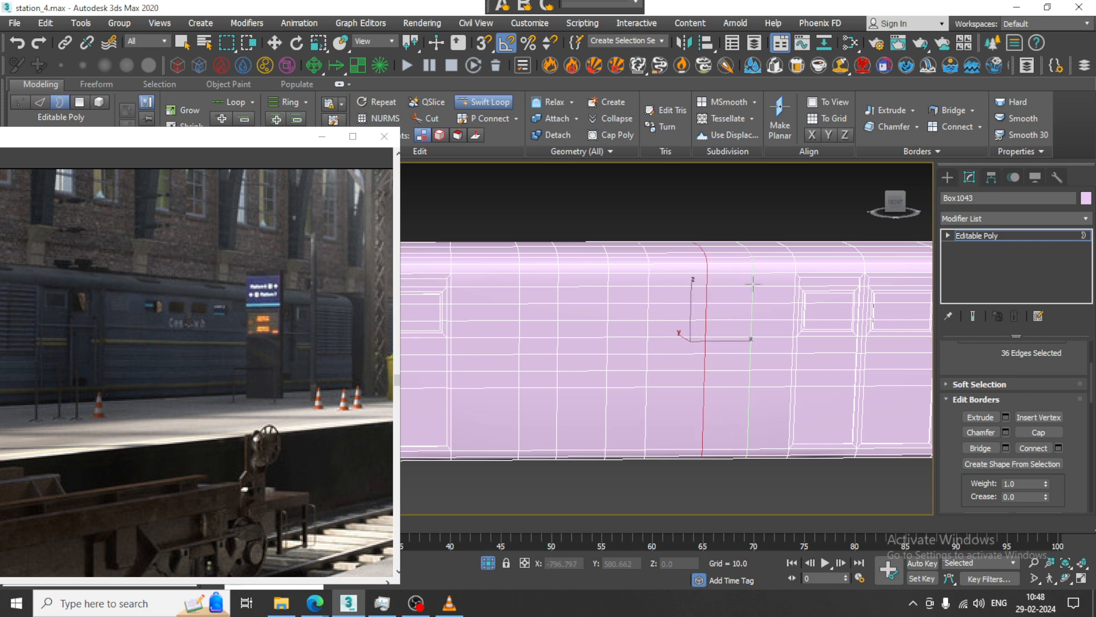
click(754, 281)
key(w)
Inset three alternate polygons in the upper row of the middle section by 0.512 to outline the small windows
alt+middle_drag(719, 336, 622, 296)
key(4)
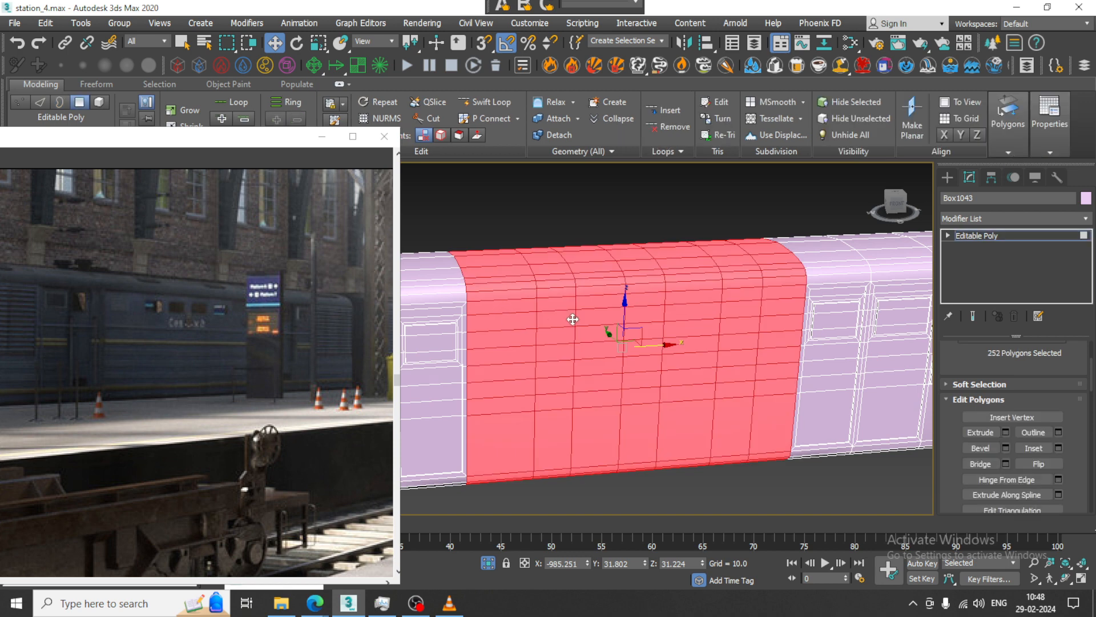
click(557, 318)
ctrl+click(644, 314)
ctrl+click(740, 308)
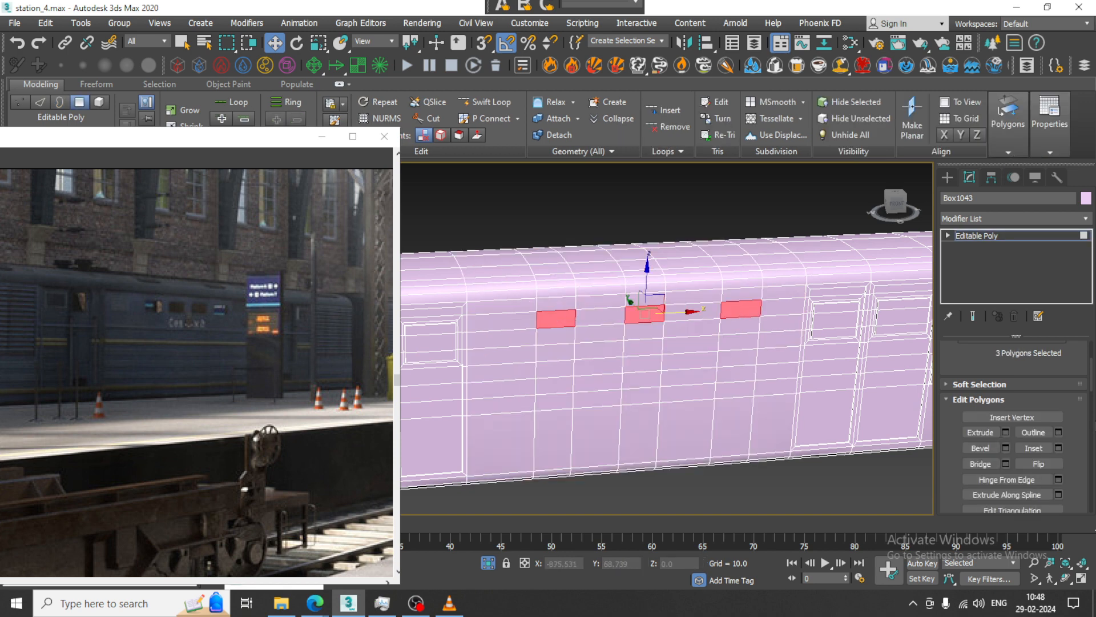
click(1059, 447)
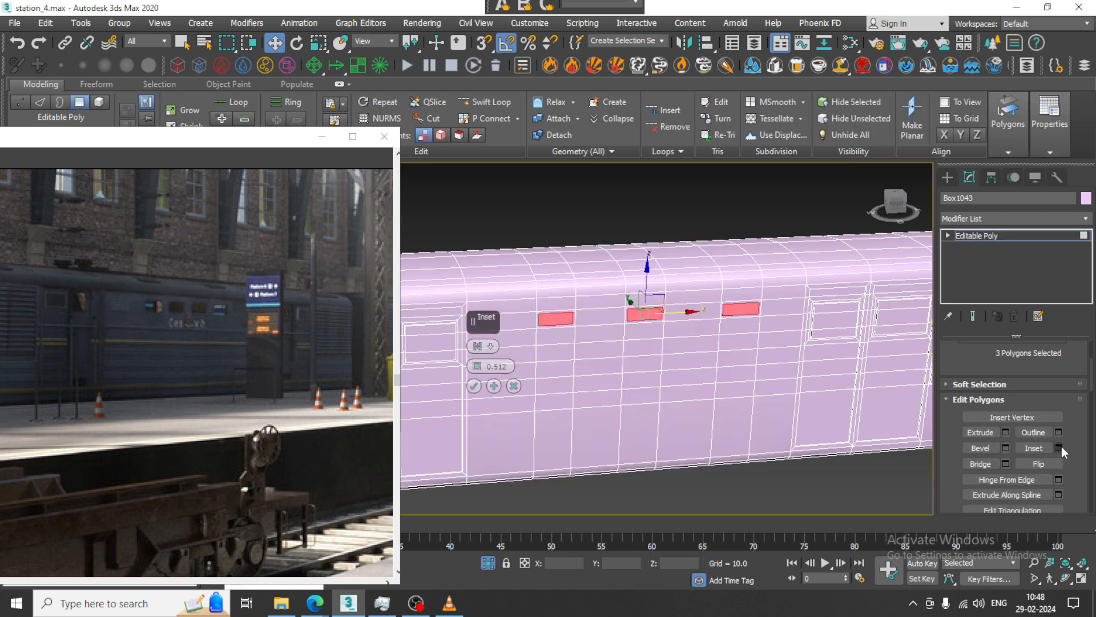
click(475, 386)
Recess the three inset window polygons of the middle section with Extrude and leave polygon editing
alt+middle_drag(543, 384, 620, 448)
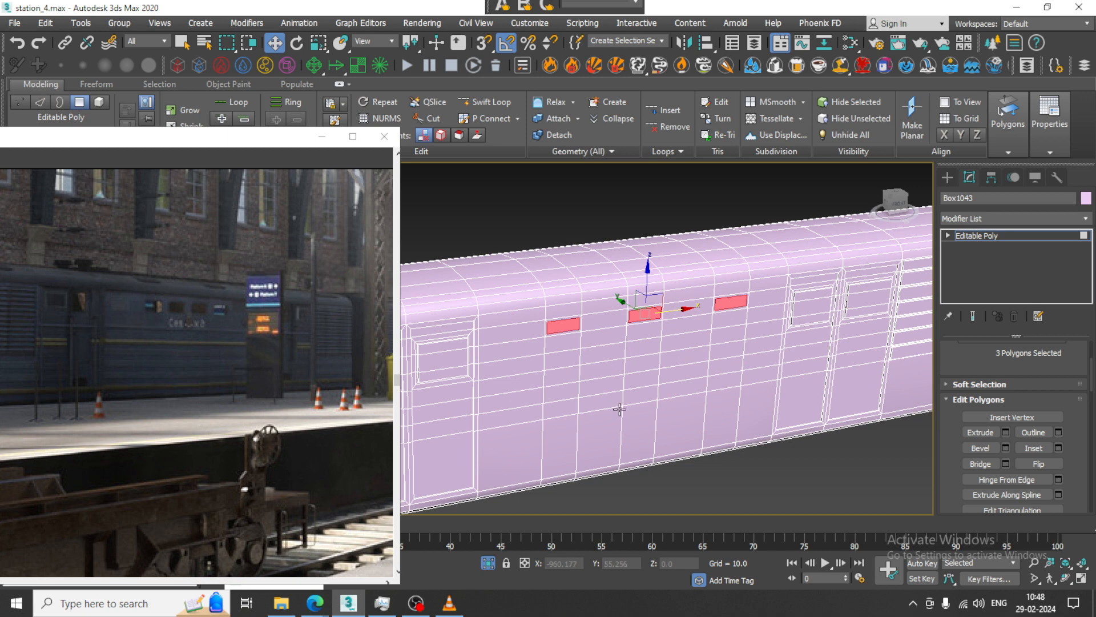
click(1005, 432)
alt+middle_drag(480, 391, 594, 324)
click(1022, 237)
scroll(727, 288, down, 4)
alt+middle_drag(726, 288, 718, 314)
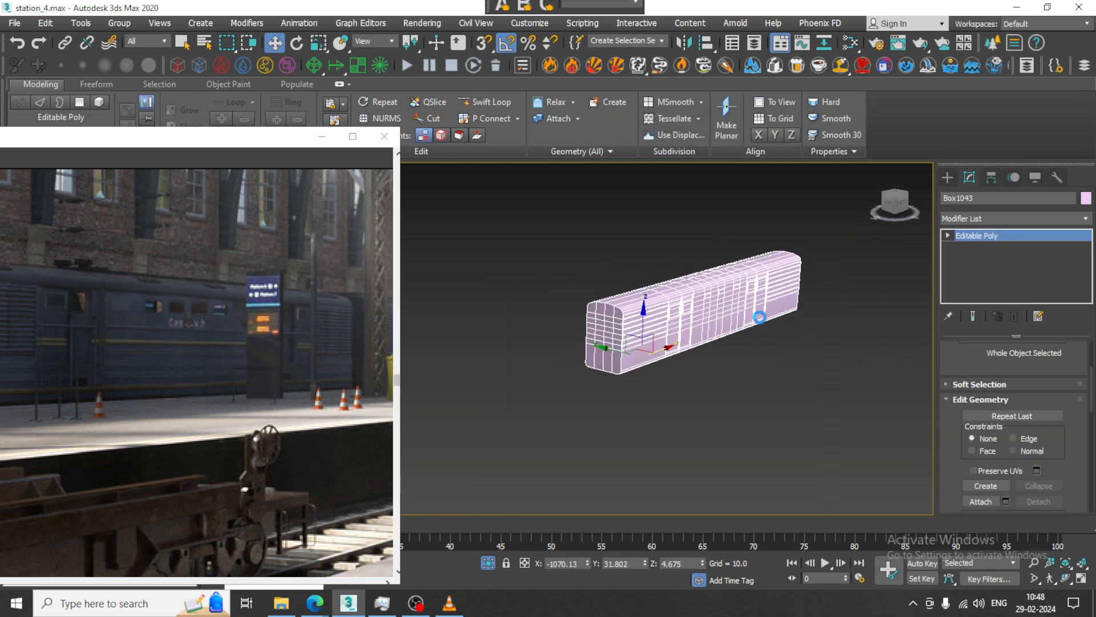
Following the blue carriage in the reference image, create a flat box about 8 × 21.5 × 0.9 on the carriage roof
scroll(231, 401, down, 3)
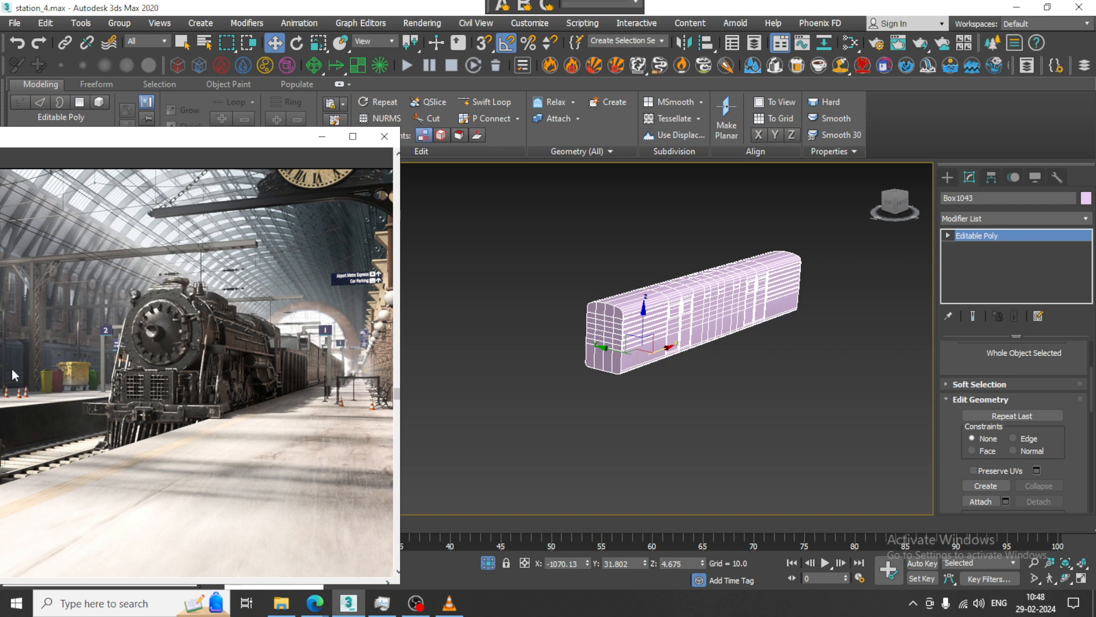
ctrl+scroll(11, 368, up, 3)
drag(80, 144, 343, 138)
middle_drag(137, 338, 314, 335)
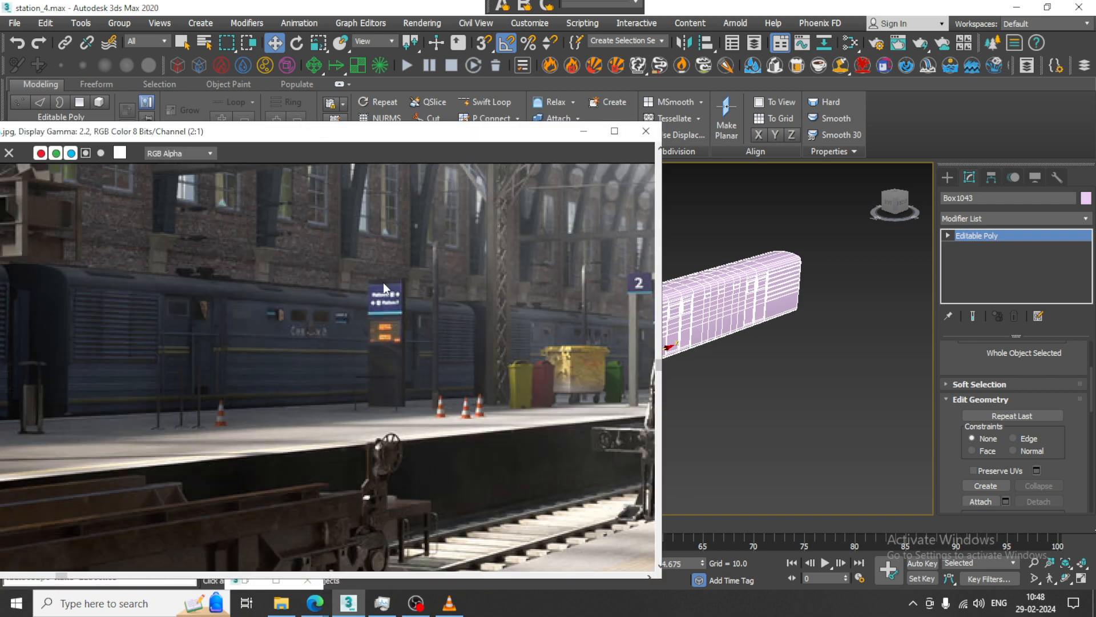
drag(448, 128, 321, 129)
alt+middle_drag(717, 328, 725, 369)
scroll(730, 380, up, 4)
click(947, 177)
click(986, 260)
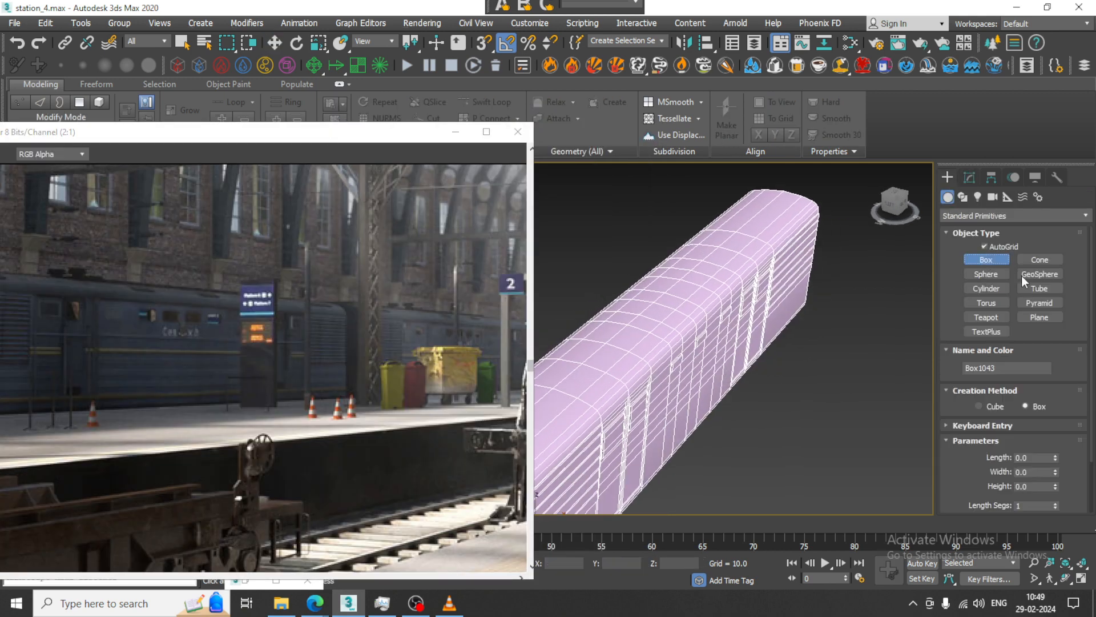
drag(650, 309, 644, 340)
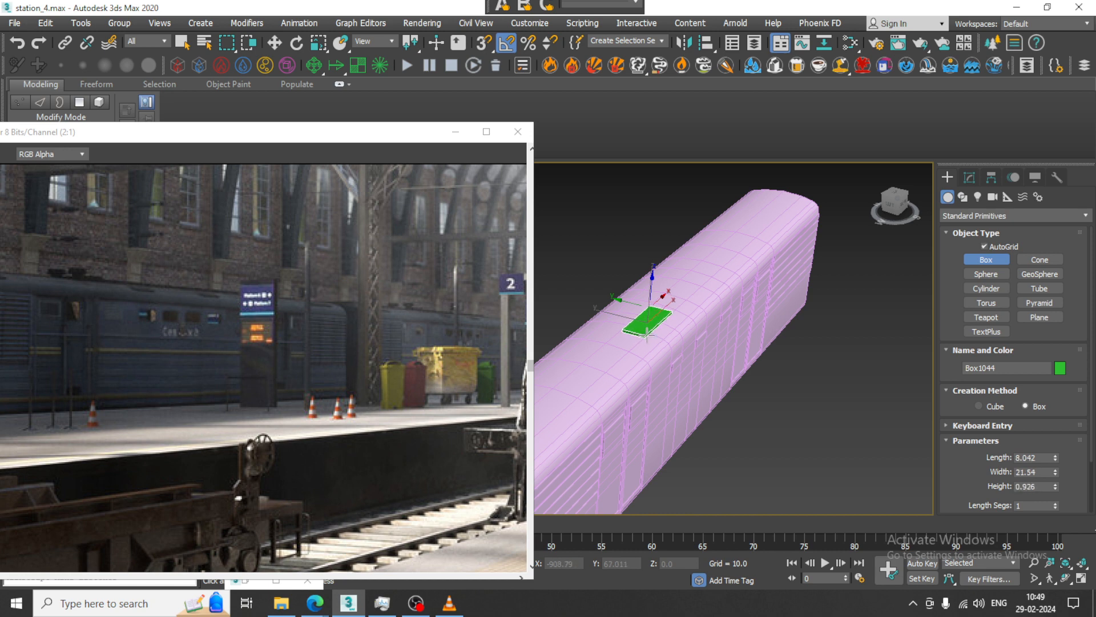
click(647, 335)
Move the flat roof box about 23 units in the negative X direction along the roof, above the first pair of doors
key(w)
alt+middle_drag(647, 336, 651, 328)
drag(678, 321, 612, 332)
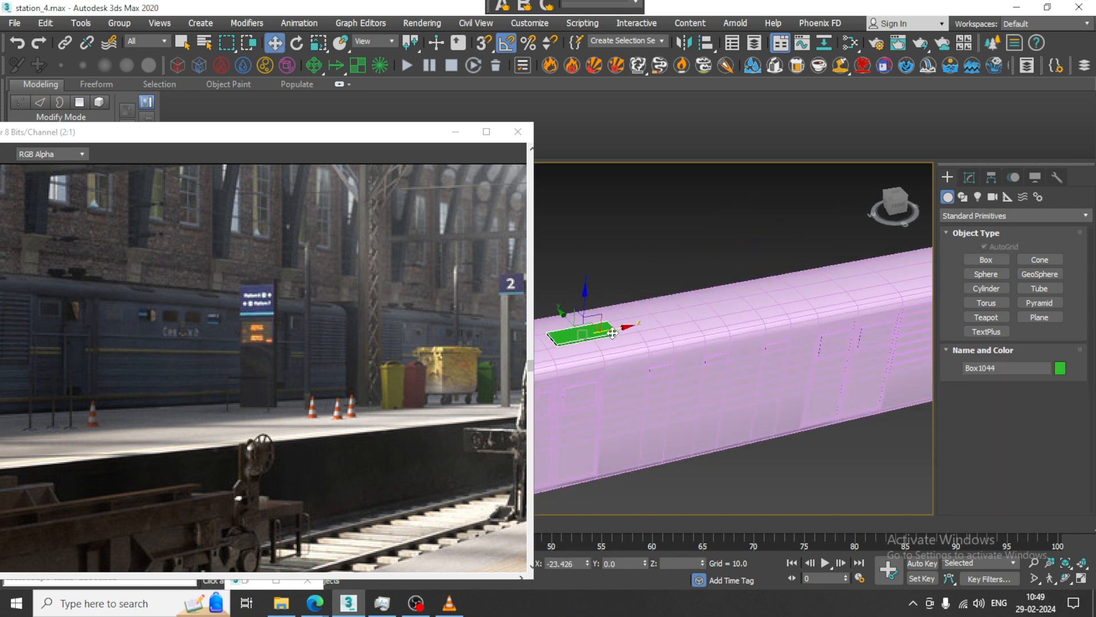
scroll(613, 331, down, 2)
middle_drag(615, 331, 708, 338)
scroll(711, 337, down, 3)
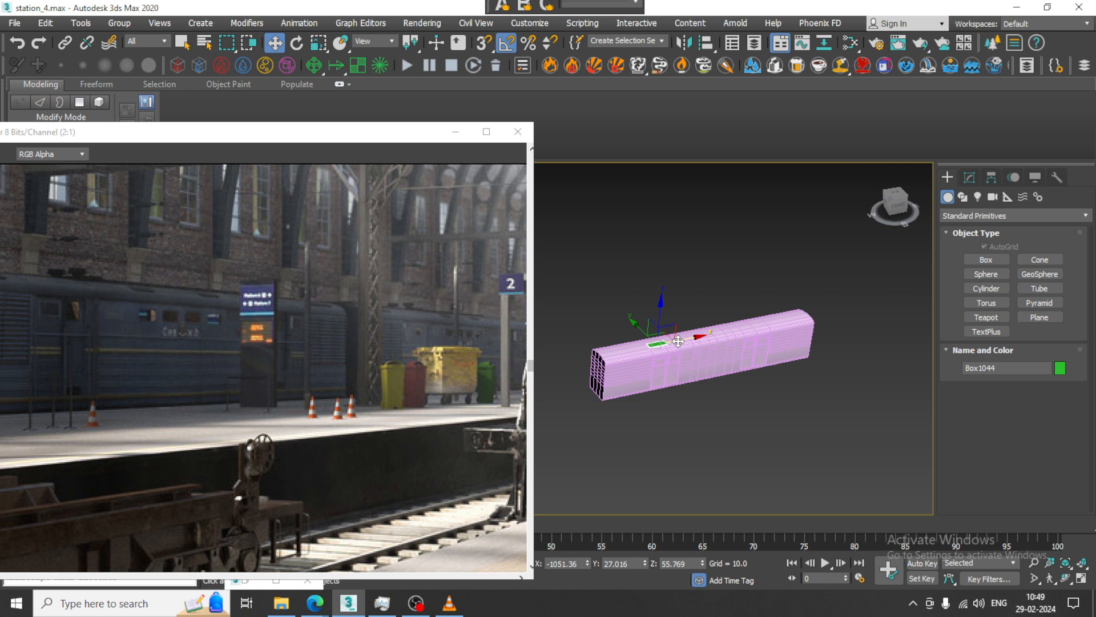
Copy the flat roof box about 148 units in the positive X direction along the carriage roof
shift+drag(676, 342, 768, 339)
click(551, 361)
alt+middle_drag(742, 331, 739, 310)
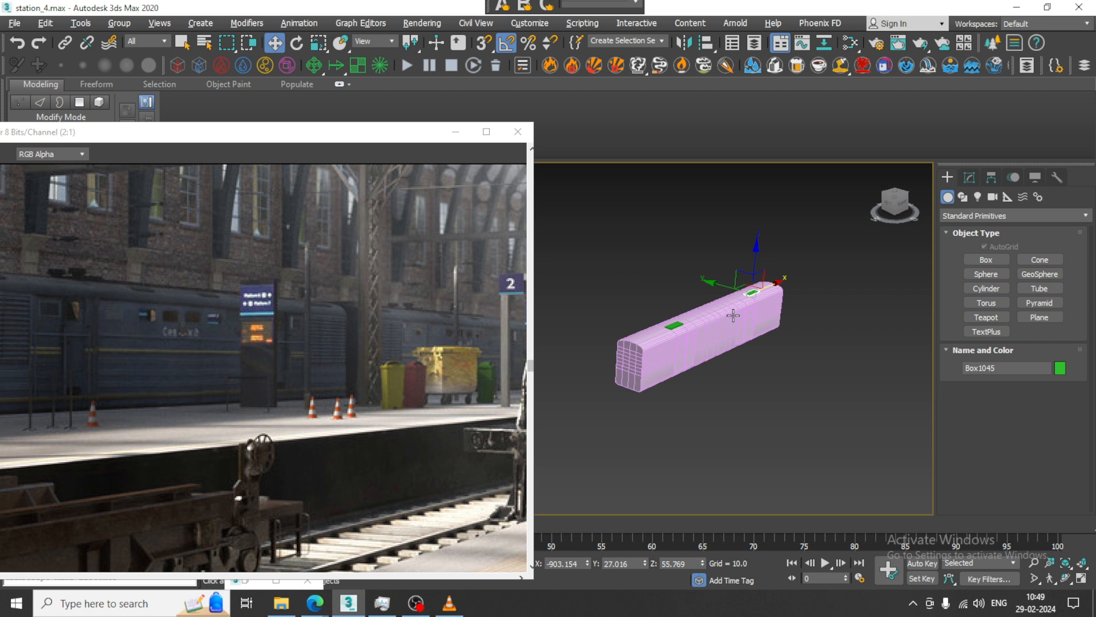
mouse_move(725, 352)
alt+middle_down()
mouse_move(741, 344)
mouse_move(706, 353)
mouse_move(742, 347)
alt+middle_up()
alt+middle_drag(743, 347, 744, 355)
Create a low cylinder of about 4.9 radius on the carriage roof between the two flat boxes, using AutoGrid
scroll(744, 355, up, 3)
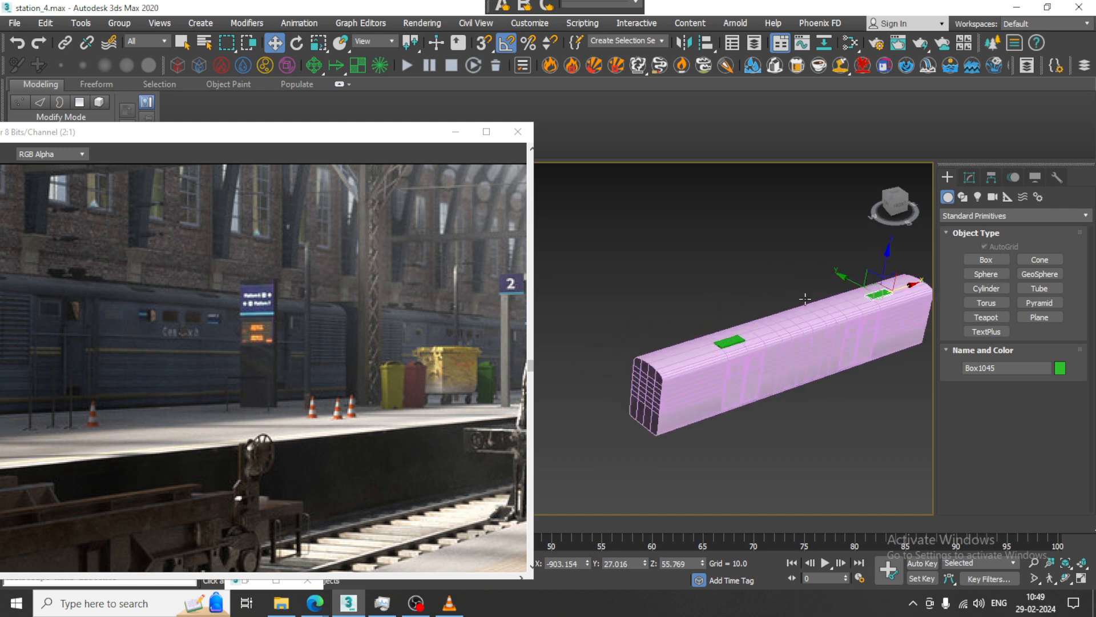
alt+middle_drag(805, 300, 814, 337)
scroll(814, 336, up, 3)
click(992, 290)
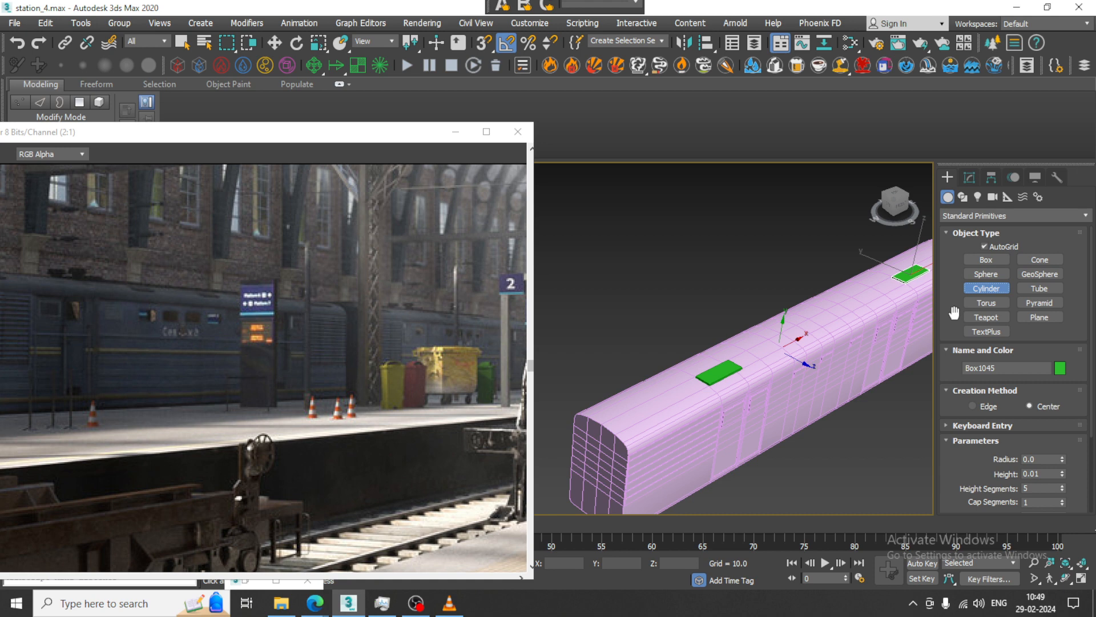
scroll(893, 333, up, 5)
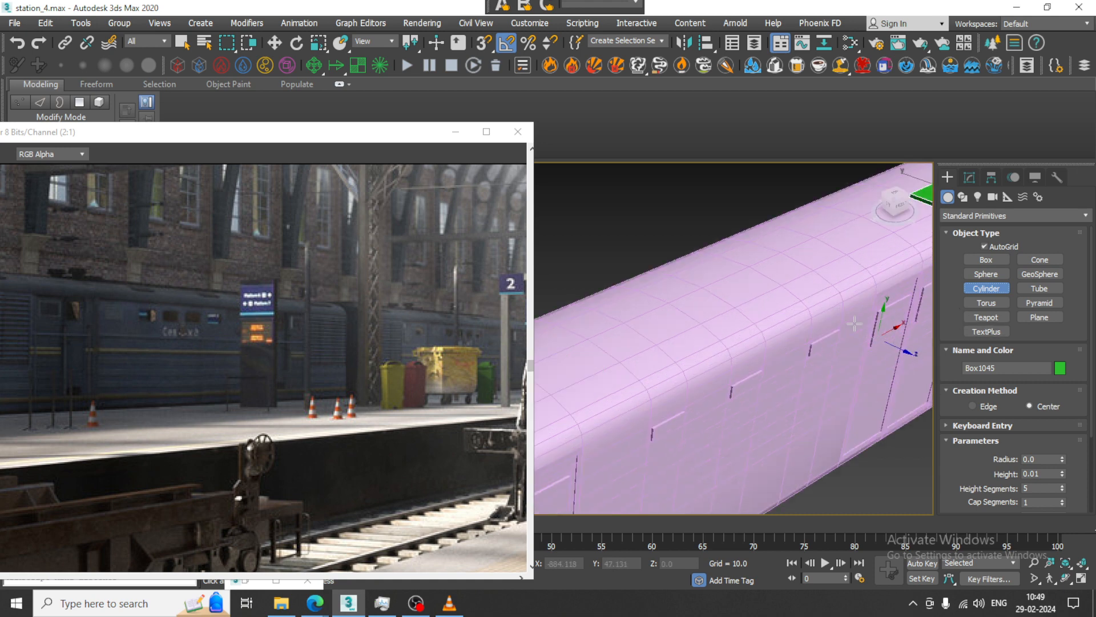
drag(727, 278, 740, 290)
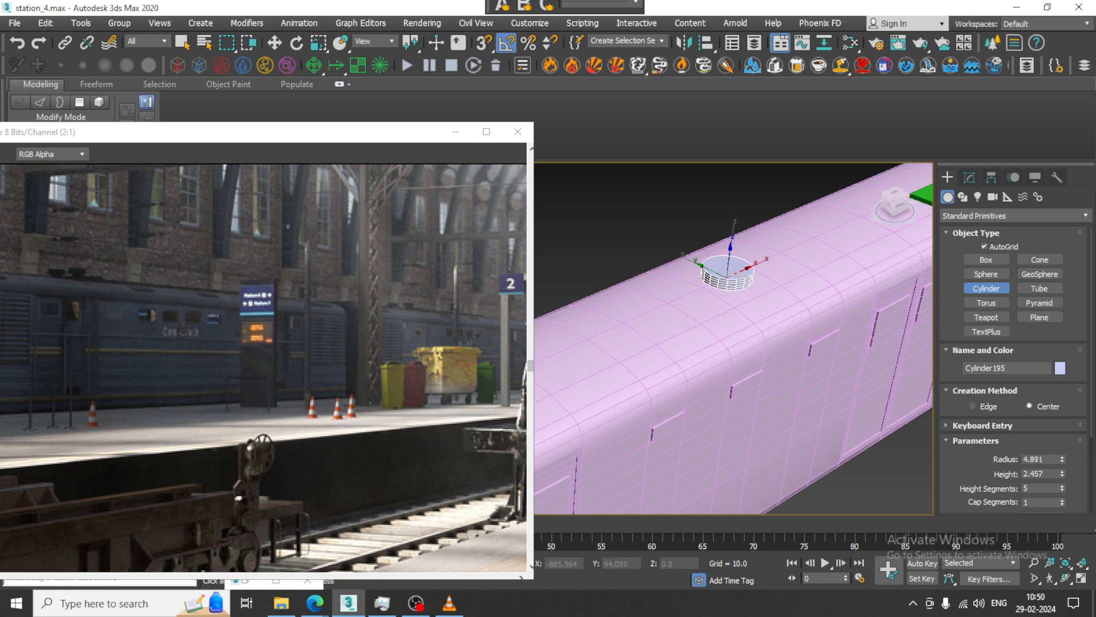
click(740, 275)
Lower the roof cylinder about 1.6 units in Z so its base sinks into the carriage roof
key(w)
alt+middle_drag(741, 276, 721, 253)
scroll(722, 254, up, 2)
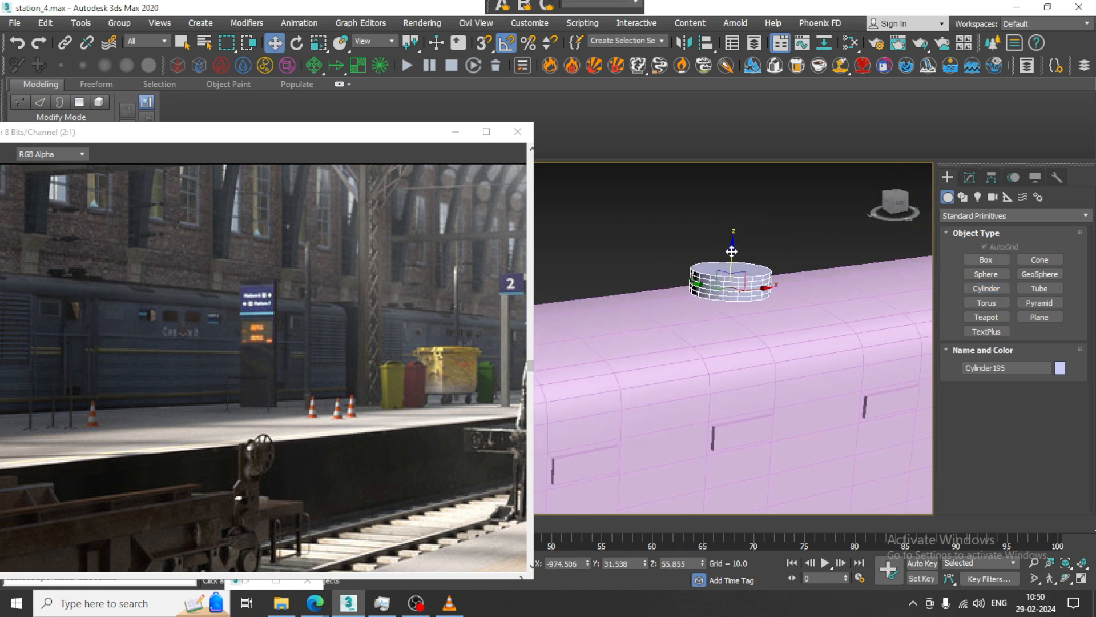
drag(732, 250, 743, 262)
scroll(786, 290, up, 3)
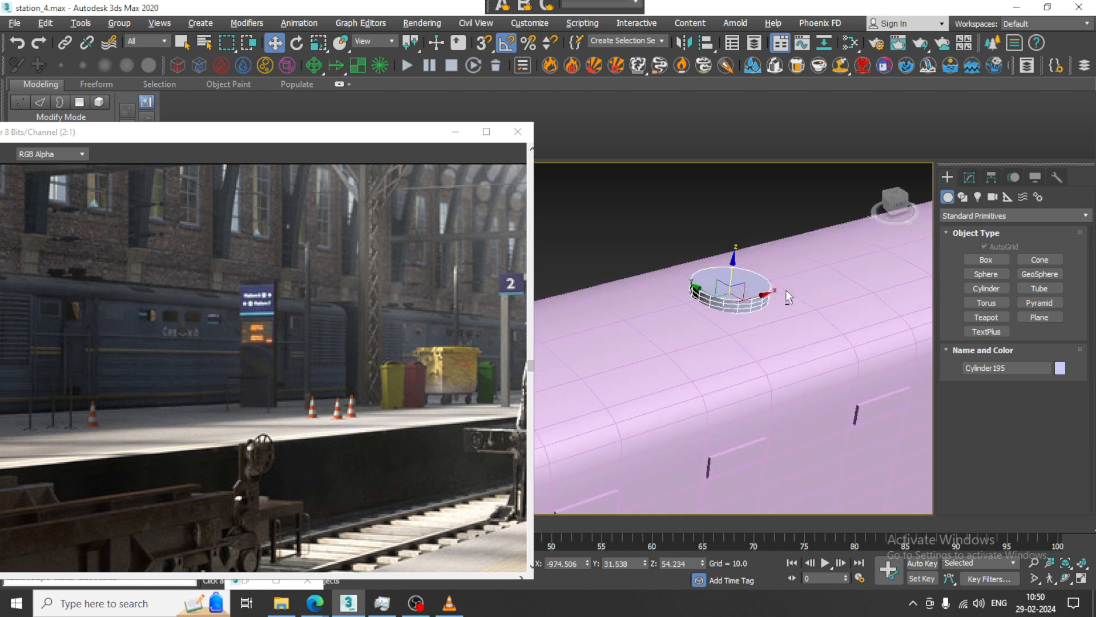
Convert the roof cylinder to an Editable Poly and inset its top polygon by 1.0
right_click(717, 272)
mouse_move(811, 419)
click(907, 429)
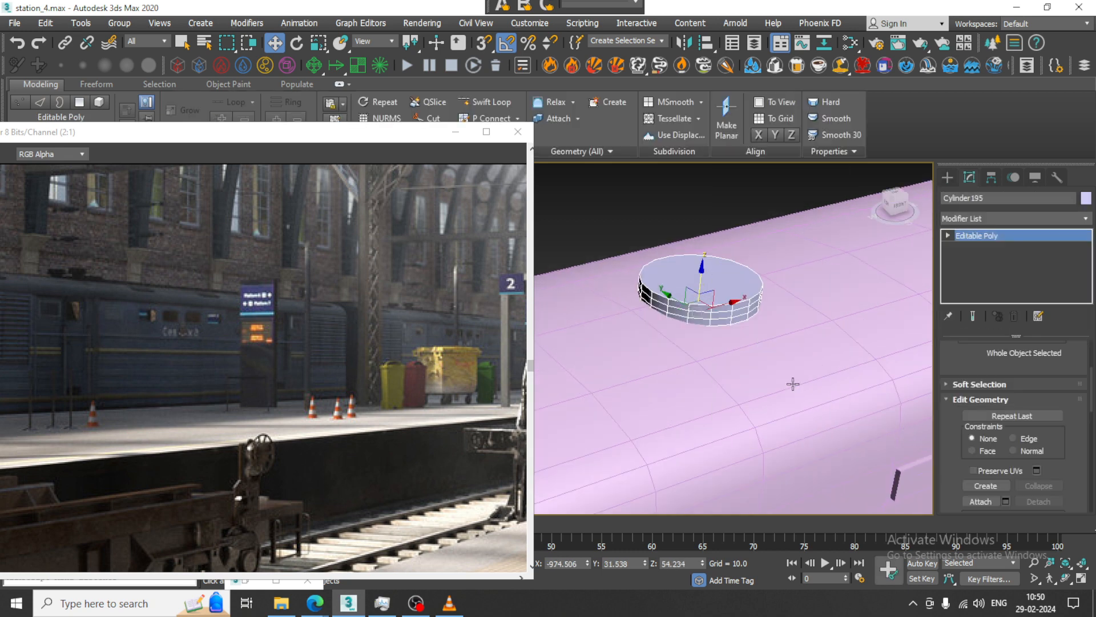
key(4)
click(701, 278)
click(1059, 448)
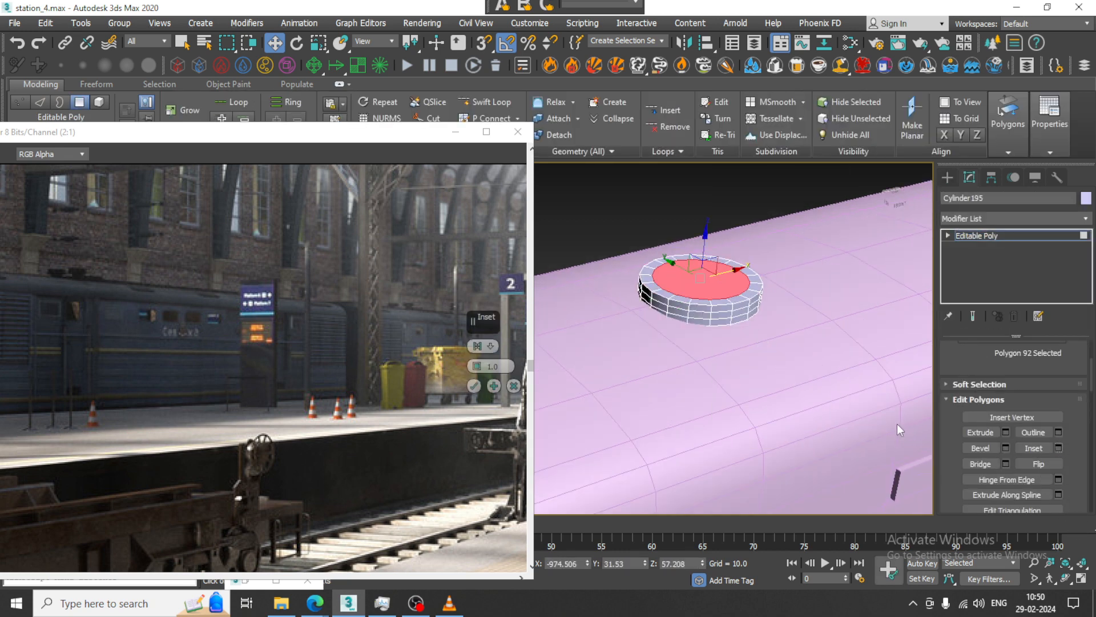
click(473, 386)
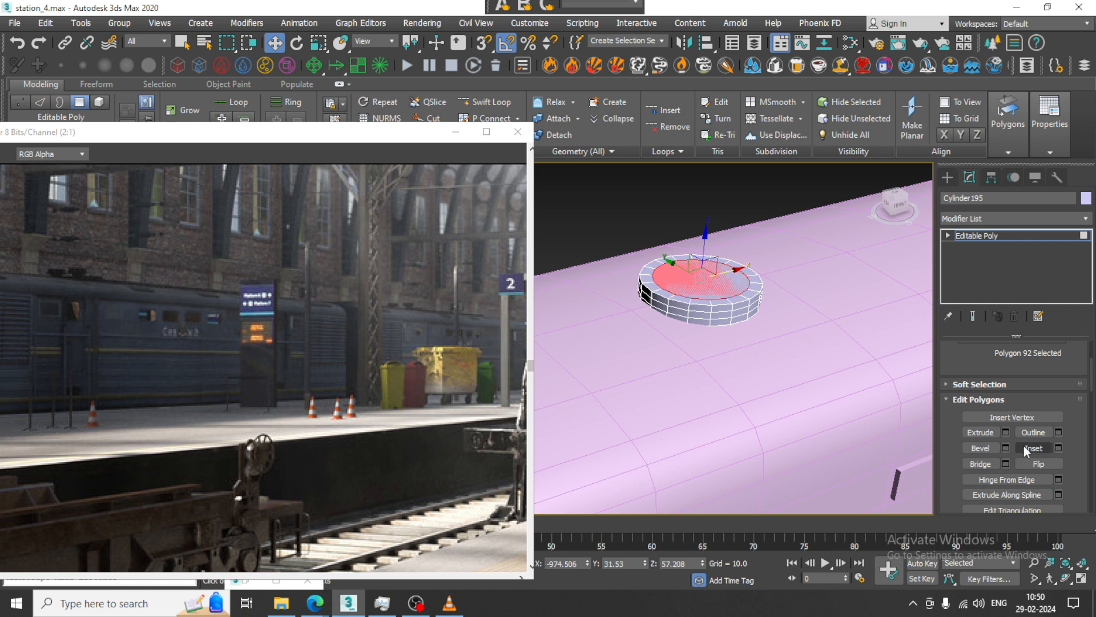
Extrude the inset top polygon into a short raised cap and leave polygon editing
click(1005, 433)
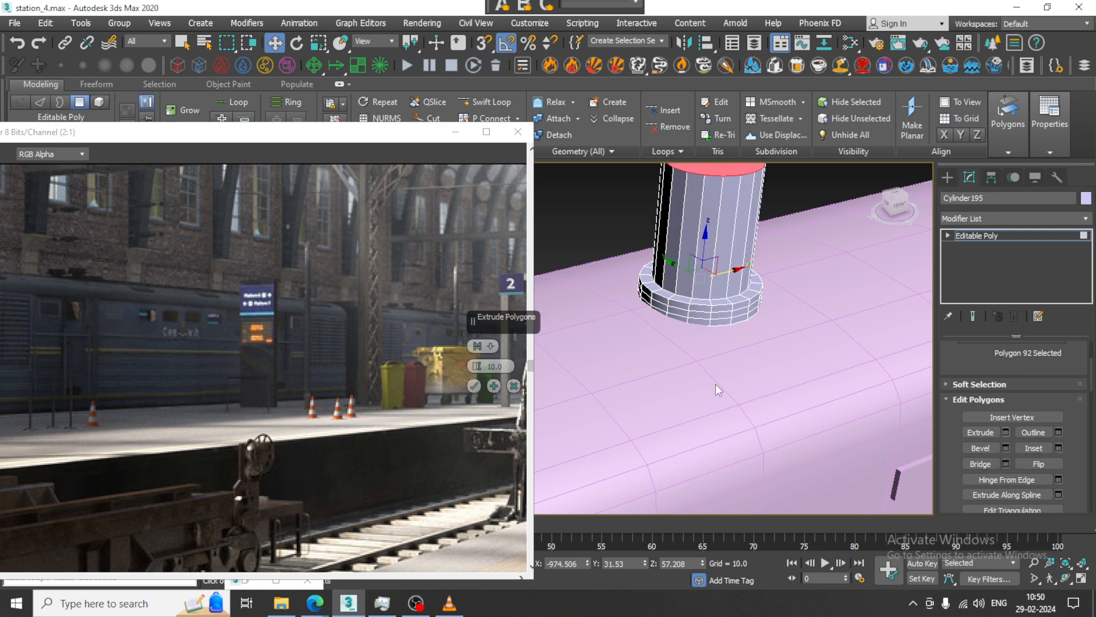
drag(478, 366, 507, 420)
click(473, 386)
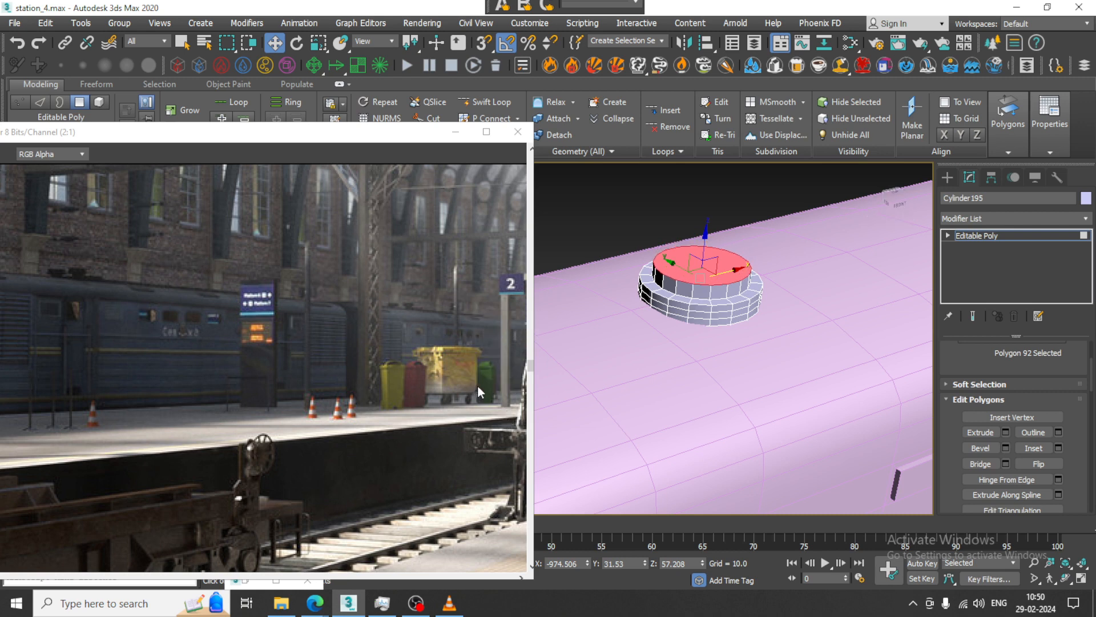
click(1011, 236)
Lower the capped roof cylinder by about 0.04 units in Z
alt+middle_drag(714, 274, 734, 298)
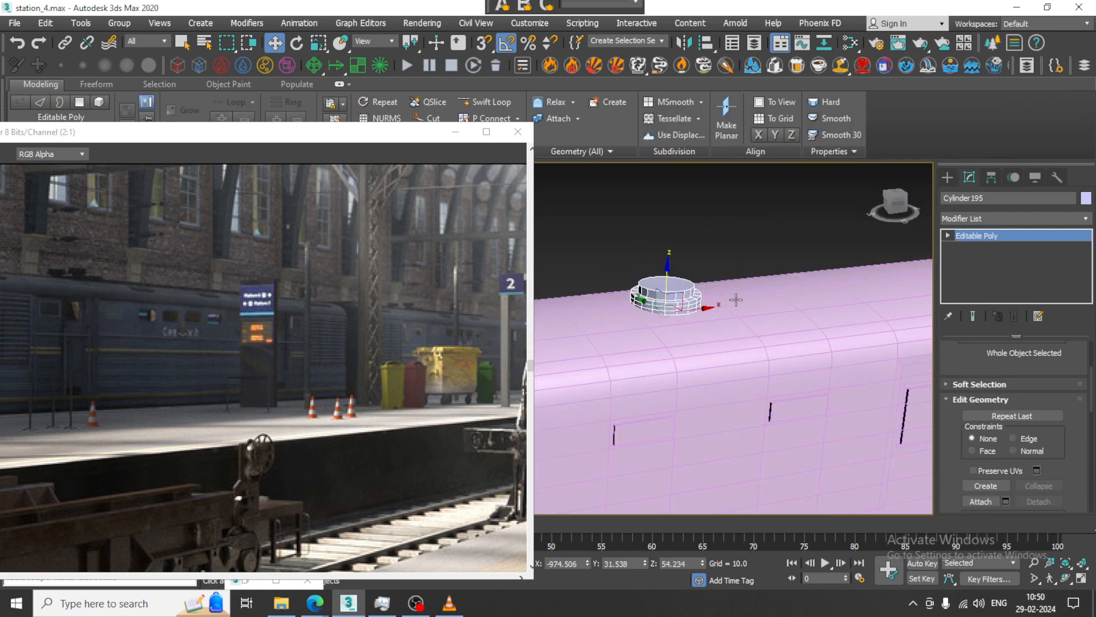
key(r)
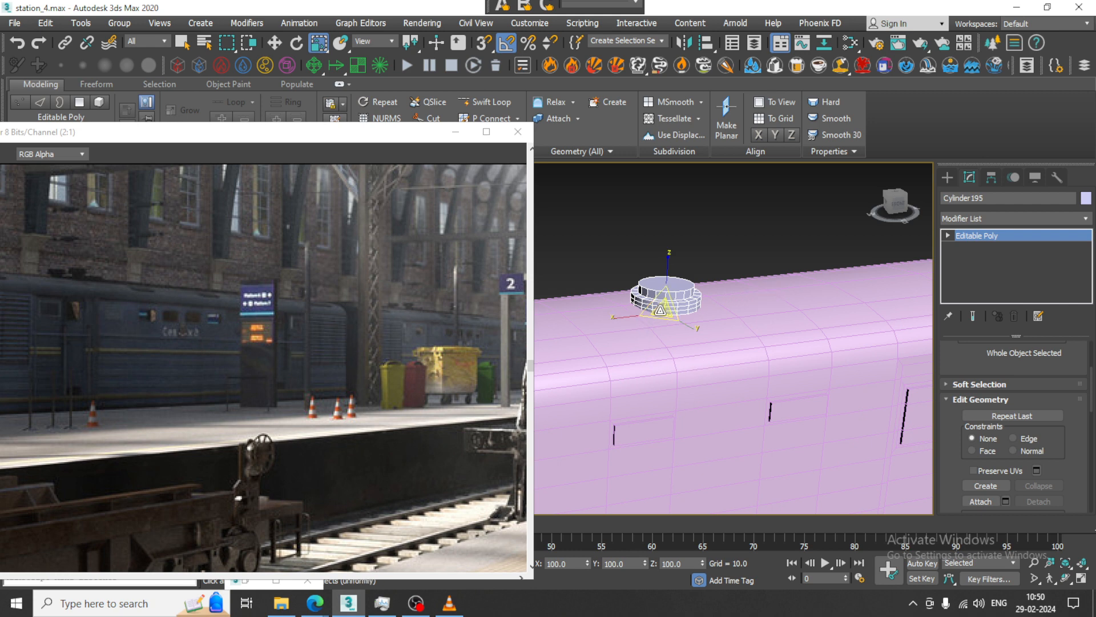
key(w)
drag(669, 286, 669, 286)
Copy the capped cylinder about 13.7 units in the positive X direction along the roof
alt+middle_drag(670, 285, 649, 331)
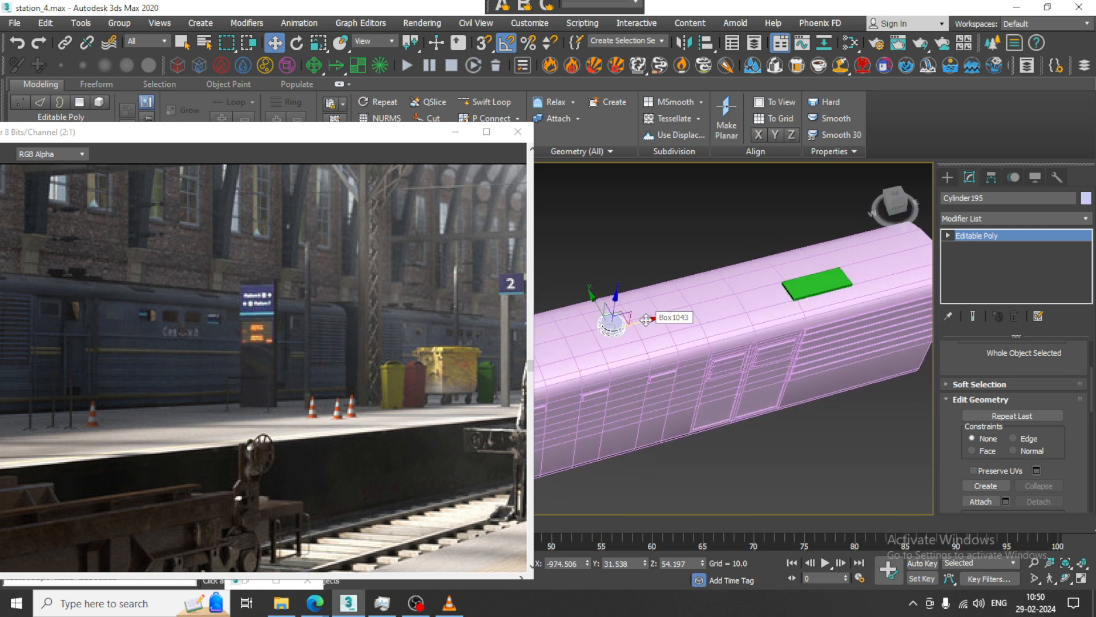
mouse_move(654, 320)
shift+mouse_down()
mouse_move(743, 306)
mouse_move(689, 318)
shift+mouse_up()
click(547, 361)
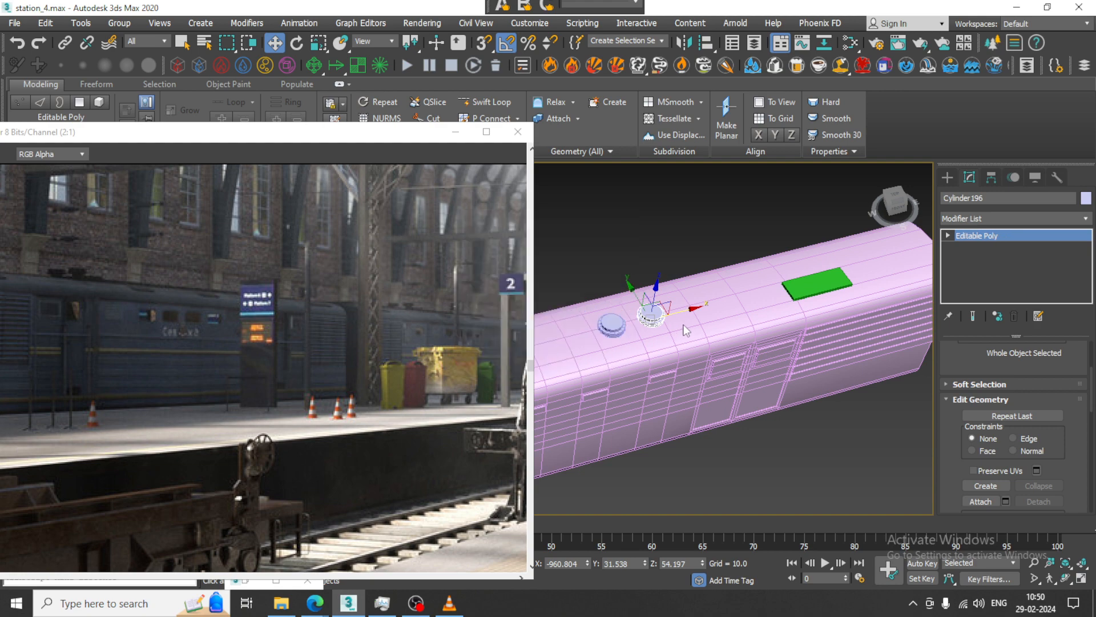
End the isolation of the carriage to bring back the whole station scene
scroll(742, 274, down, 6)
alt+middle_drag(776, 291, 759, 271)
right_click(776, 190)
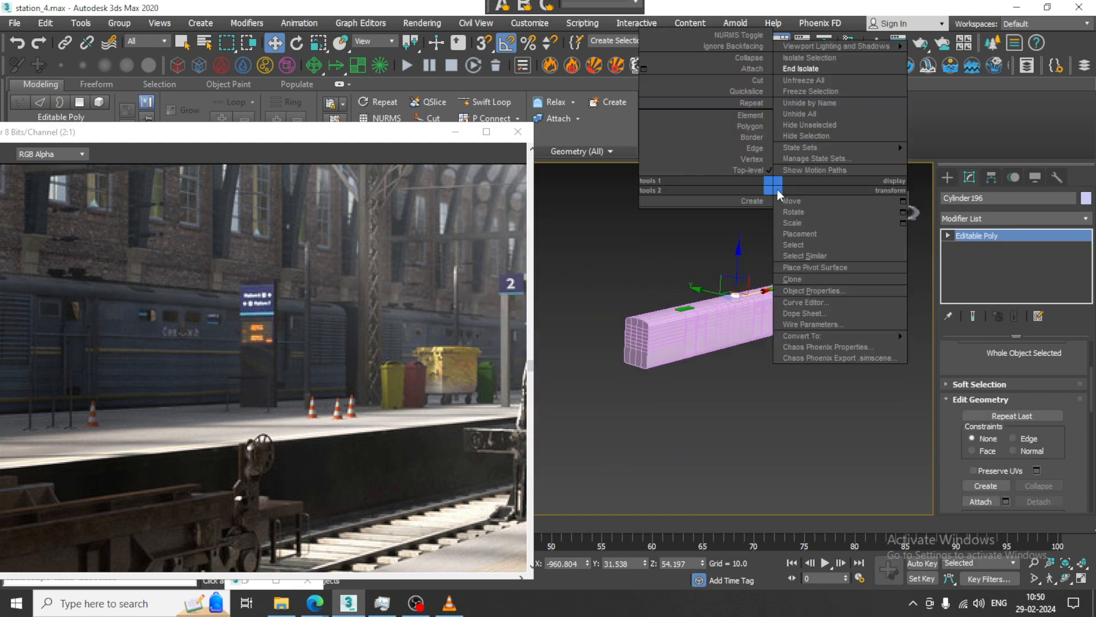
click(800, 68)
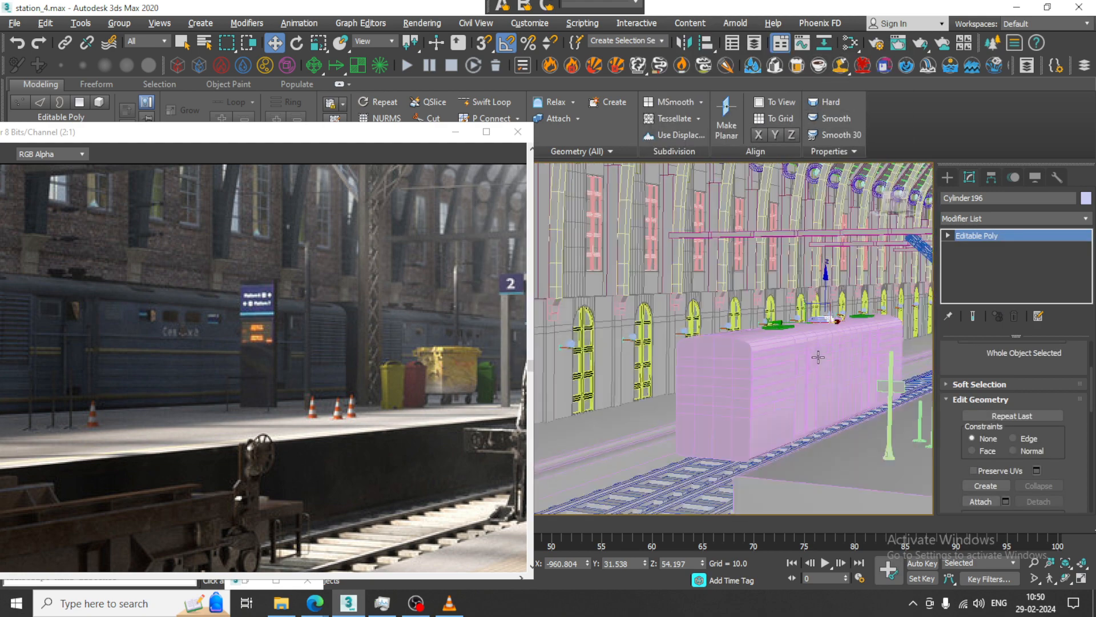
Examine the carriage in its place on the track and compare it with the blue train in the reference image
alt+middle_drag(818, 357, 813, 329)
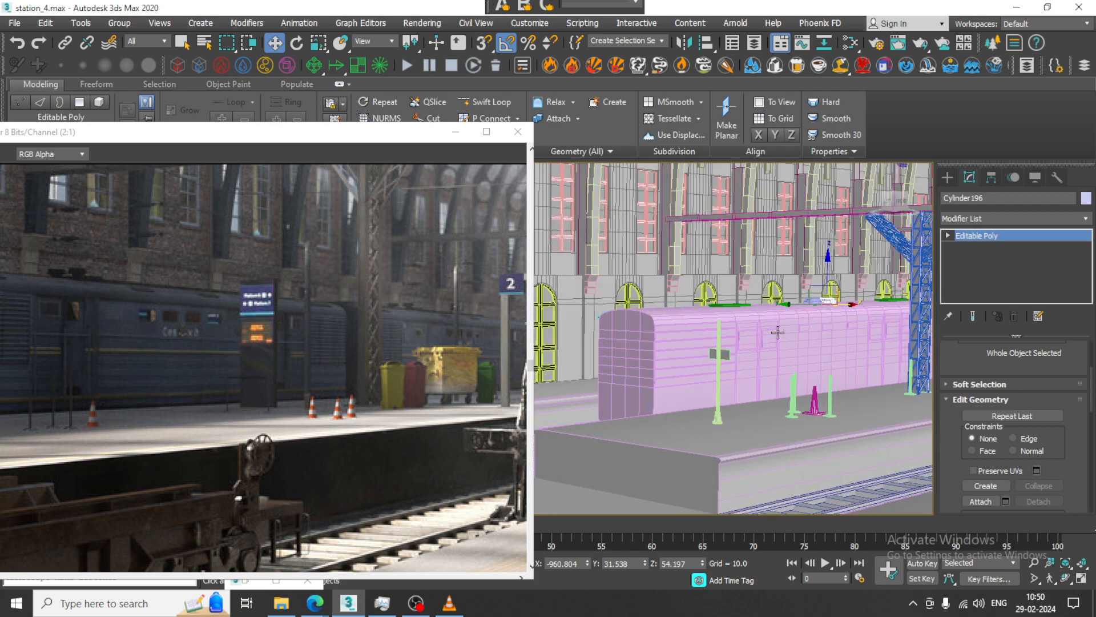
alt+middle_drag(791, 380, 814, 367)
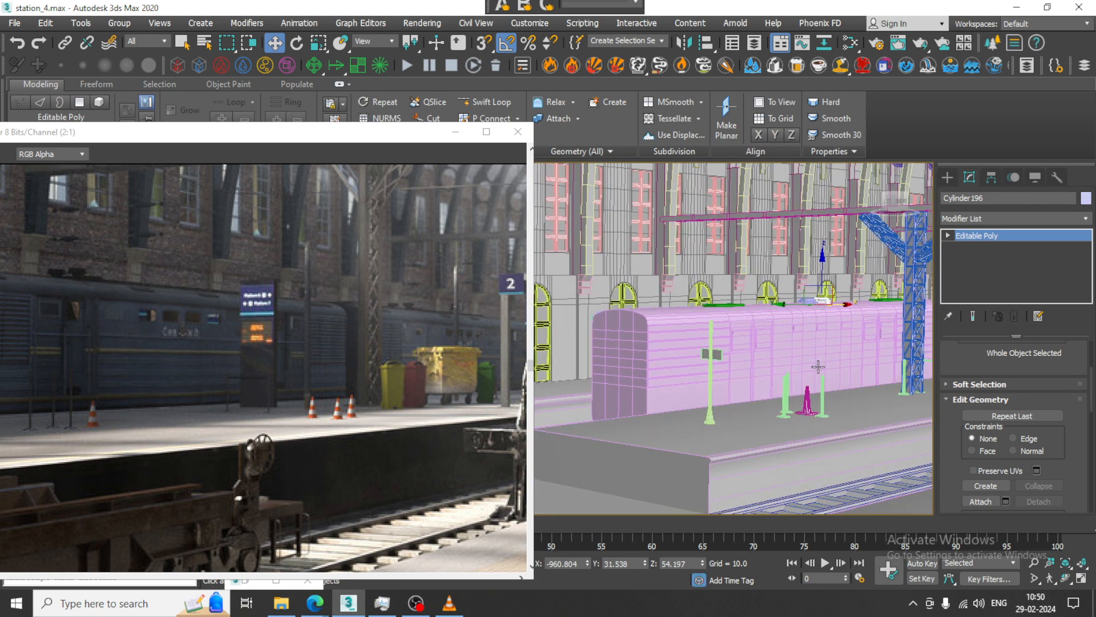
middle_drag(706, 404, 745, 397)
scroll(723, 390, down, 5)
scroll(730, 403, up, 3)
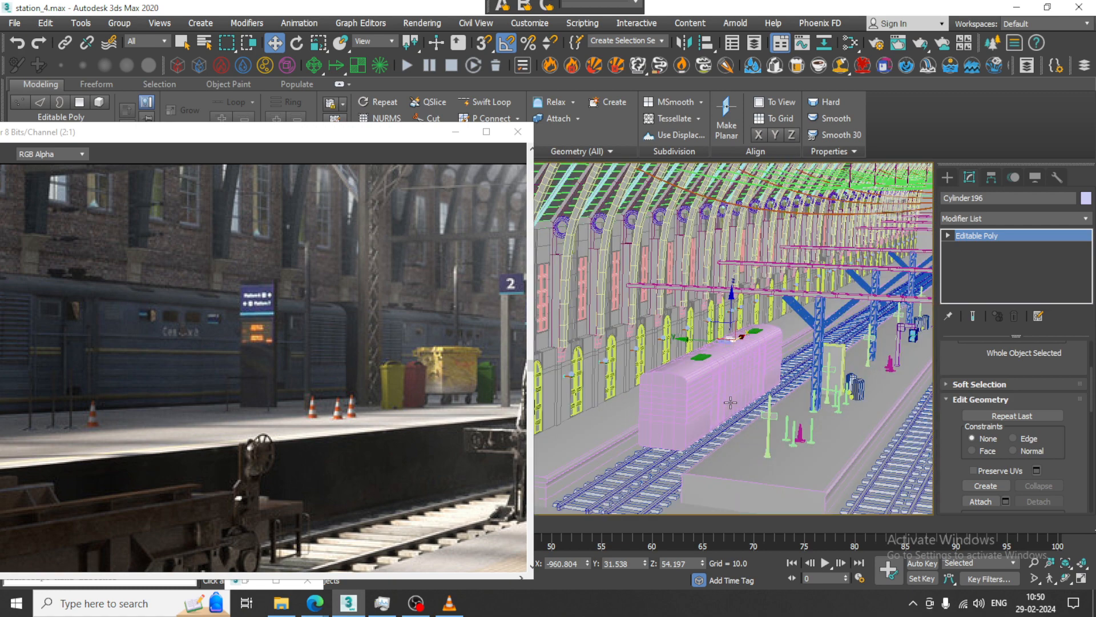
middle_drag(251, 369, 327, 372)
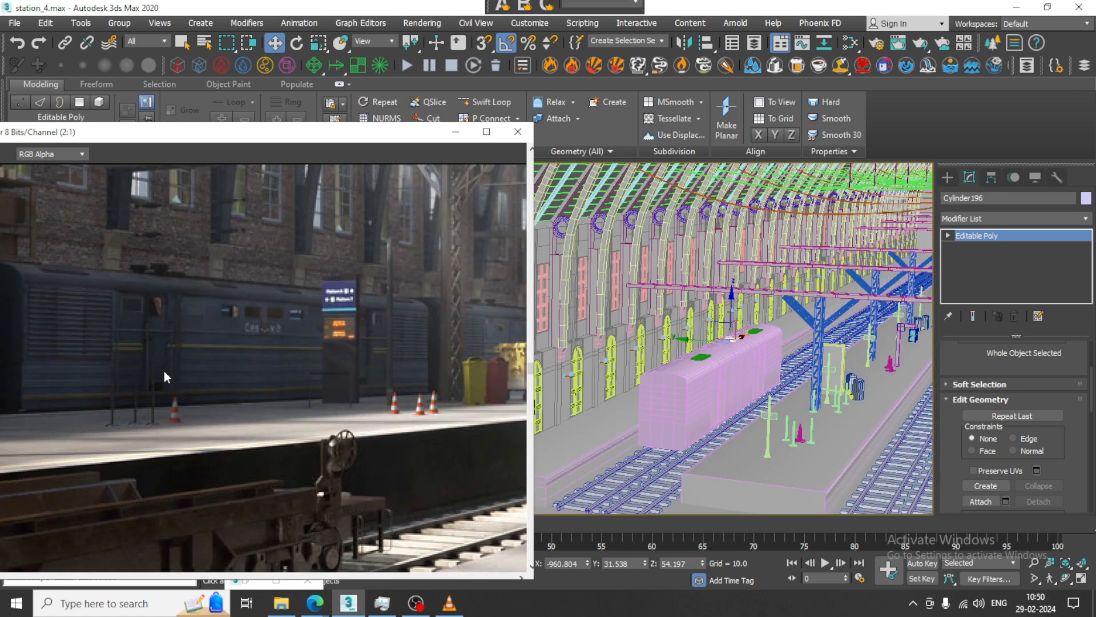
middle_drag(219, 363, 245, 361)
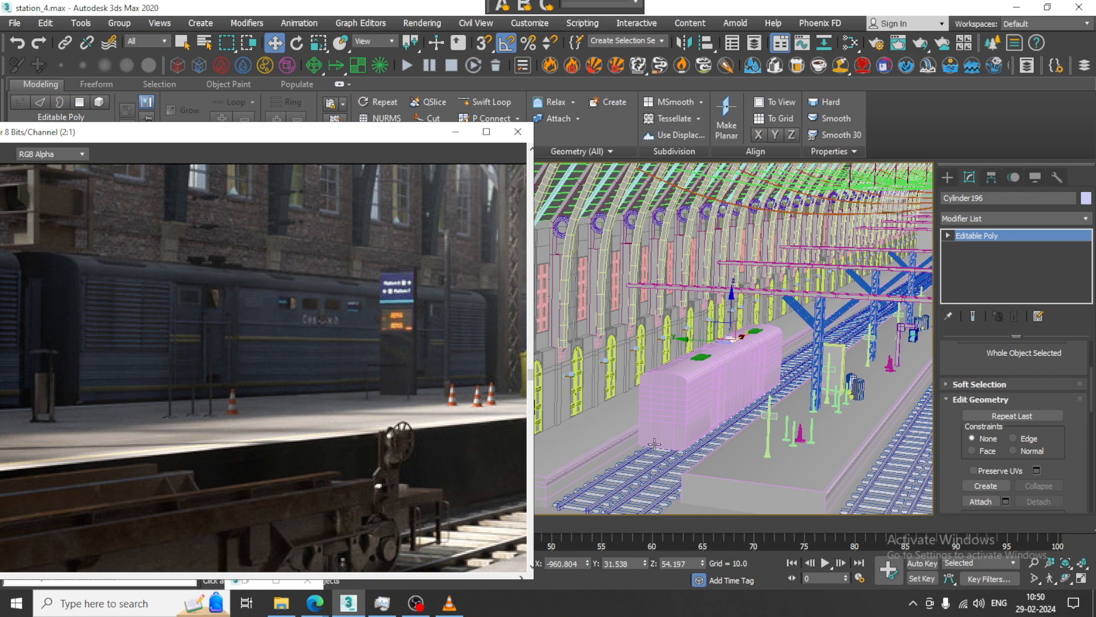
alt+middle_drag(655, 446, 782, 436)
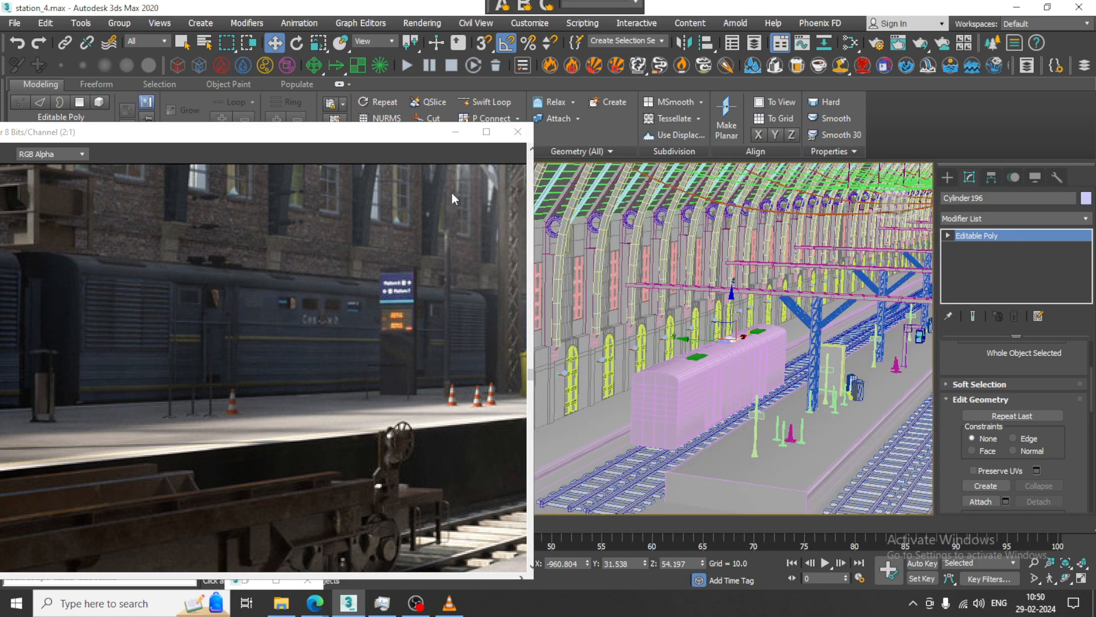
Minimize the reference image and inspect the carriage and station hall in Expert Mode
click(465, 136)
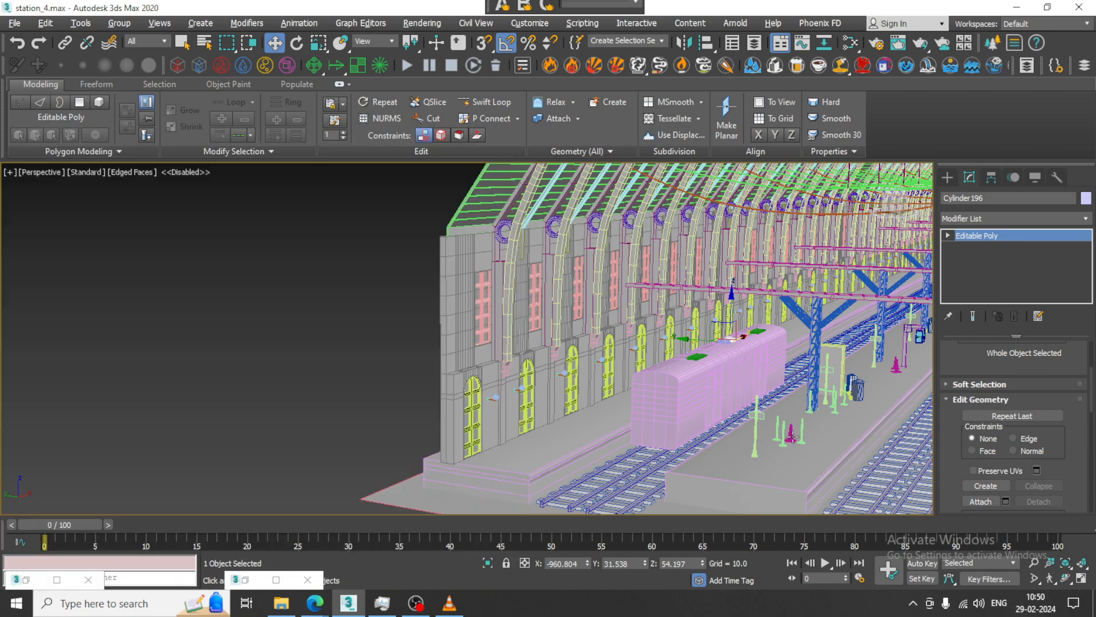
middle_drag(789, 436, 666, 417)
alt+middle_drag(665, 418, 634, 383)
key(ctrl+x)
scroll(611, 345, up, 4)
scroll(647, 355, down, 4)
scroll(632, 381, up, 4)
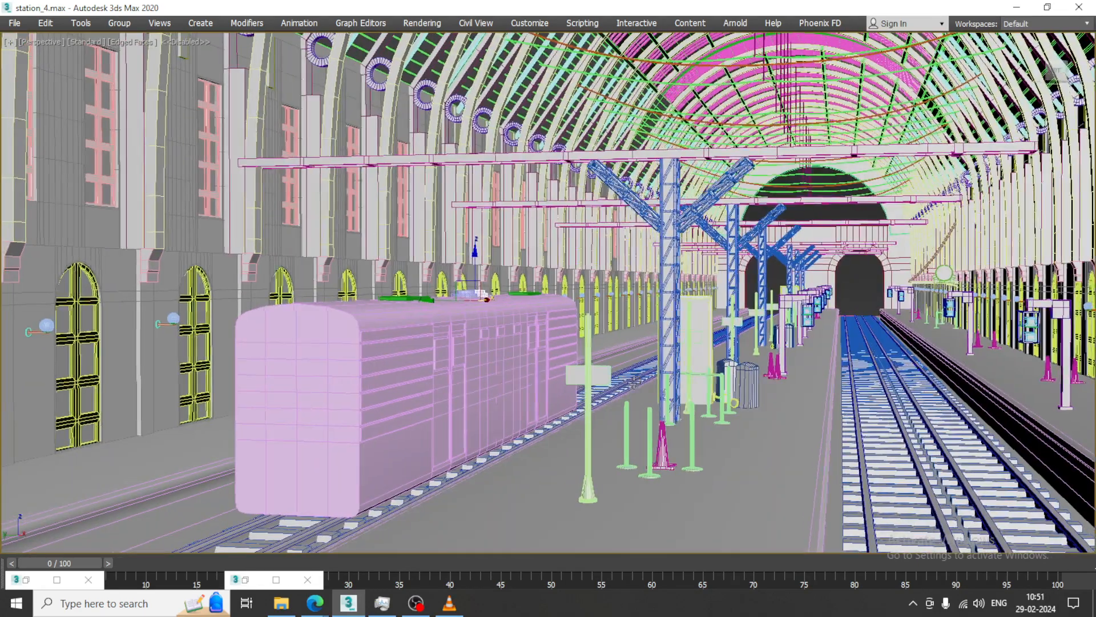